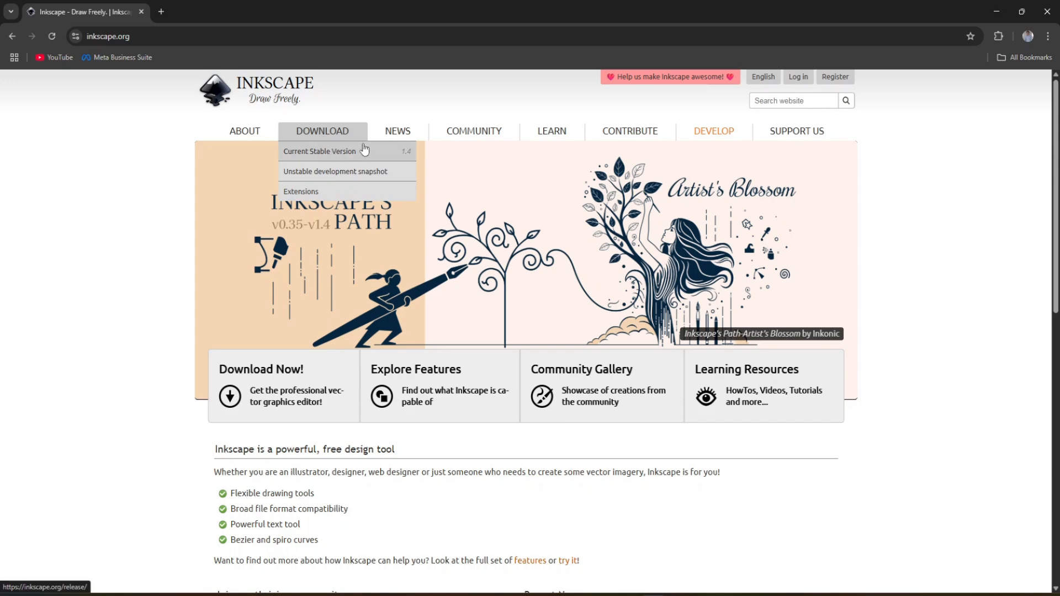
- Download the current stable Inkscape 1.4 Windows 64-bit msi installer from the Inkscape website
{"action": "left_click", "coordinate": [340, 156]}
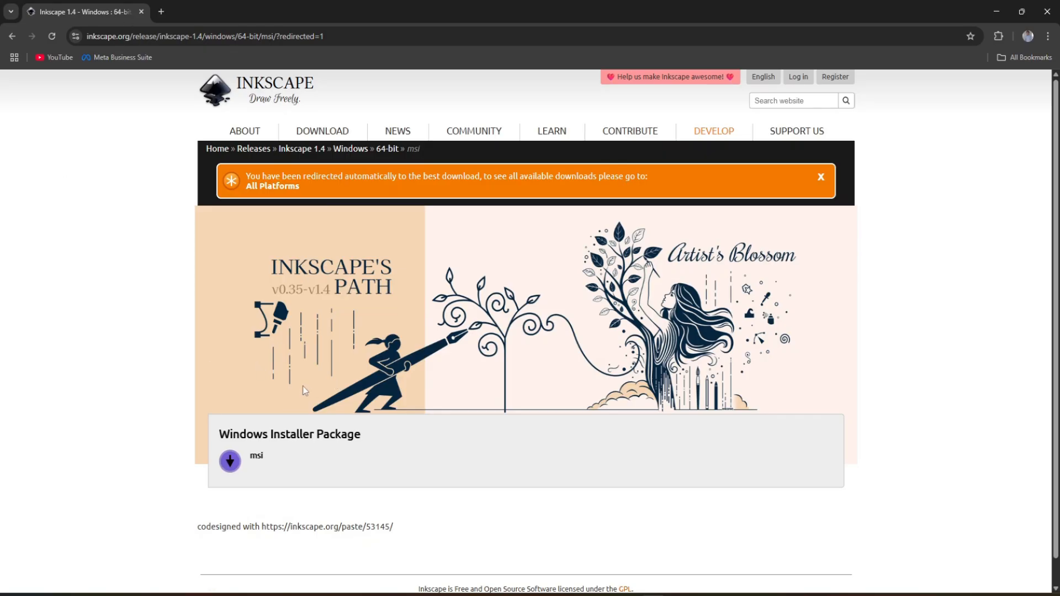
{"action": "scroll", "coordinate": [226, 436], "scroll_direction": "down", "scroll_amount": 1}
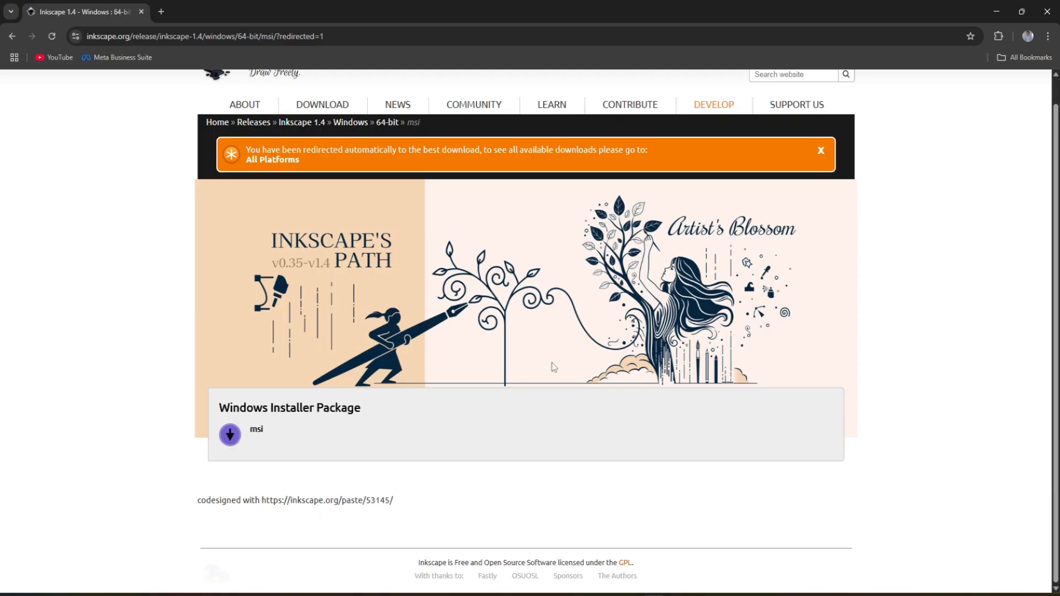
{"action": "left_click", "coordinate": [263, 435]}
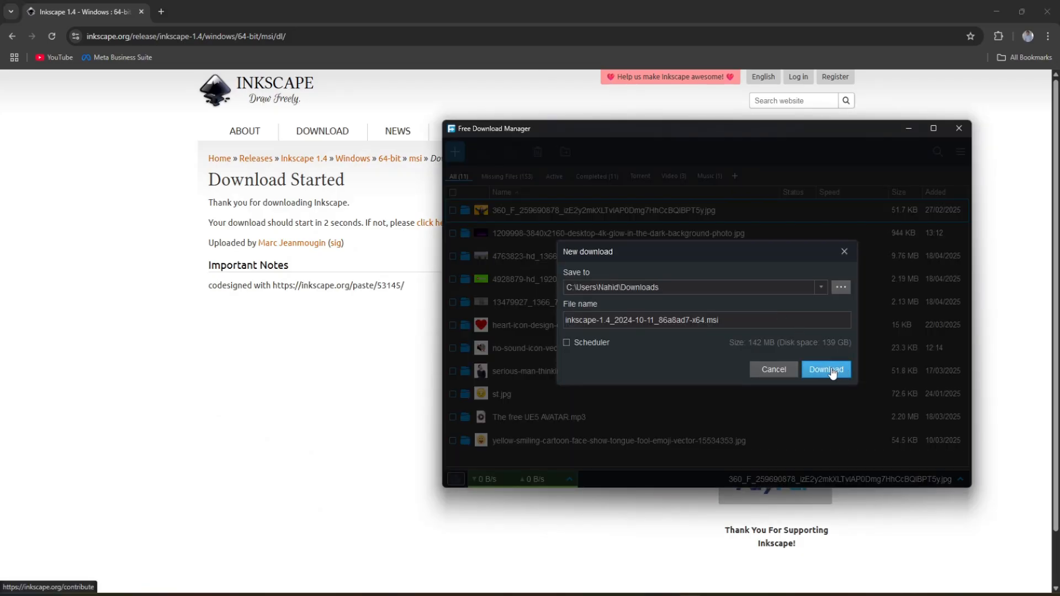
{"action": "left_click", "coordinate": [828, 370]}
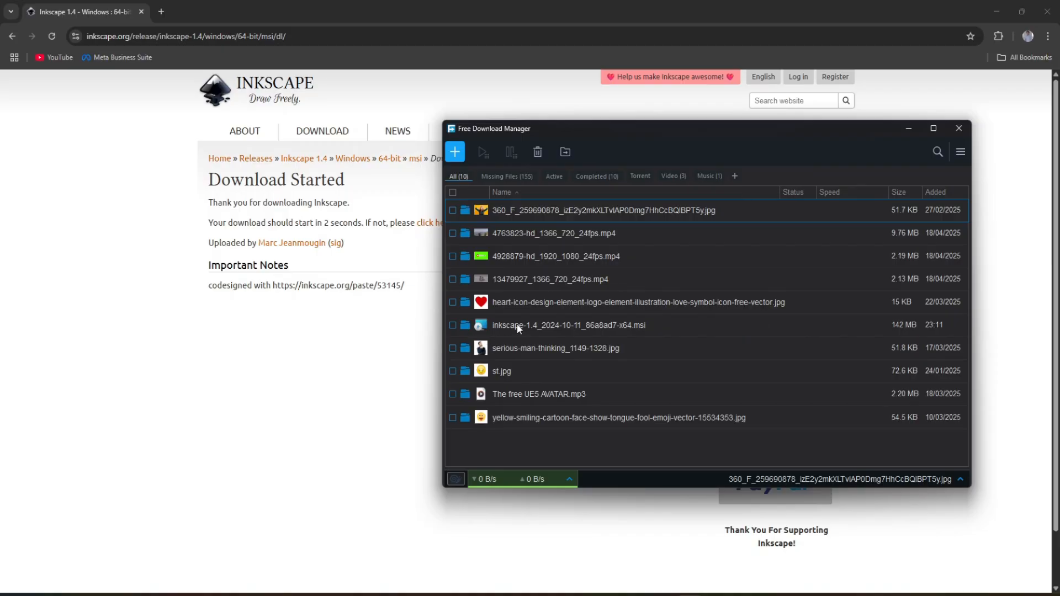
- Run the downloaded Inkscape 1.4 msi file and start the installation through the Setup Wizard
{"action": "left_click", "coordinate": [465, 326]}
{"action": "double_click", "coordinate": [609, 246]}
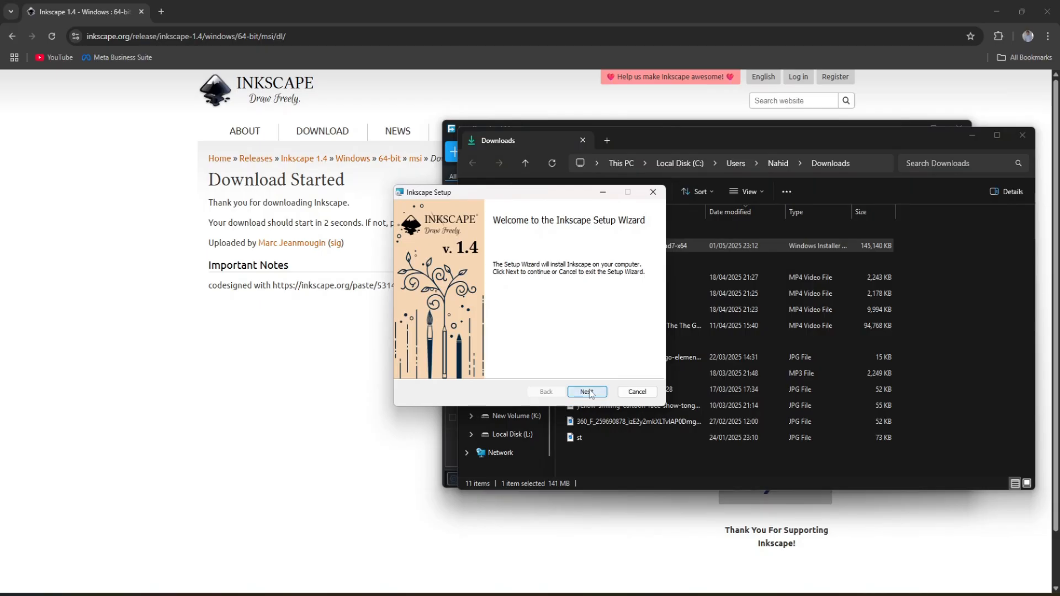
{"action": "left_click", "coordinate": [587, 392]}
{"action": "left_click", "coordinate": [597, 392]}
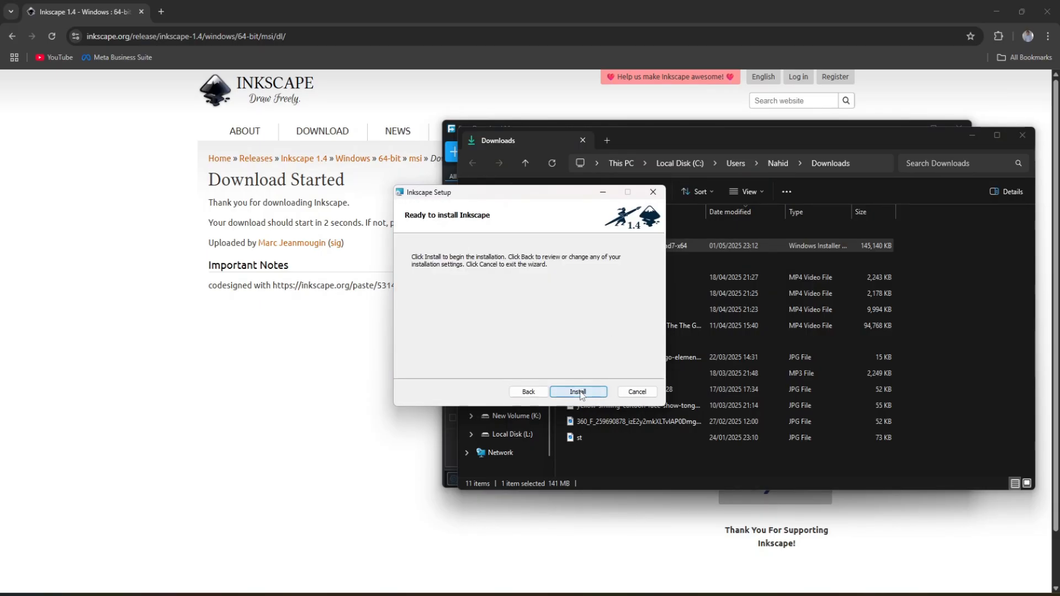
{"action": "left_click", "coordinate": [579, 392]}
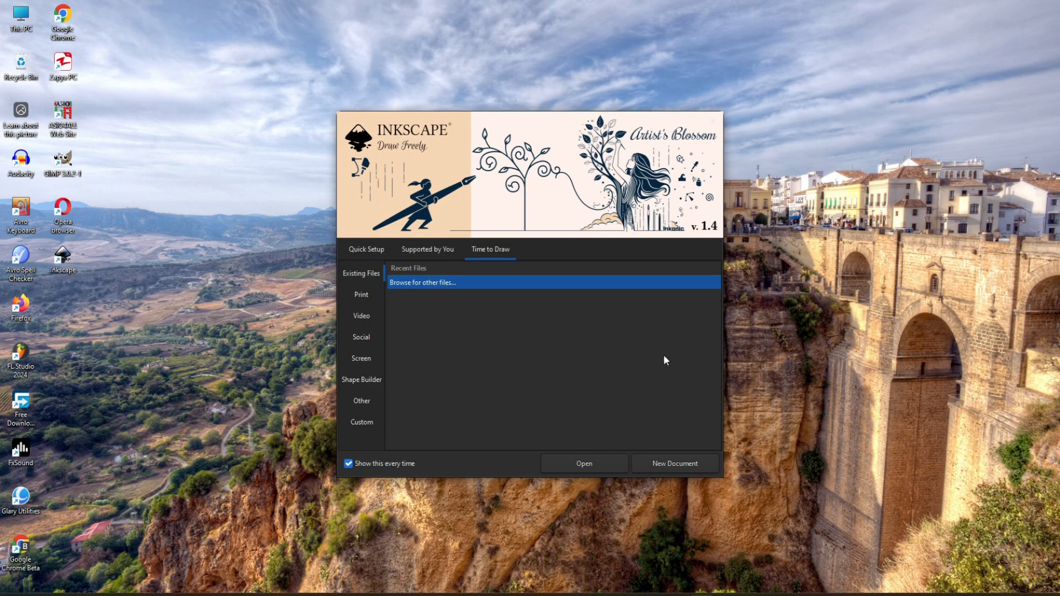
- Examine the Canvas and Keyboard choices in Quick Setup, keeping both at their defaults
{"action": "left_click", "coordinate": [367, 251]}
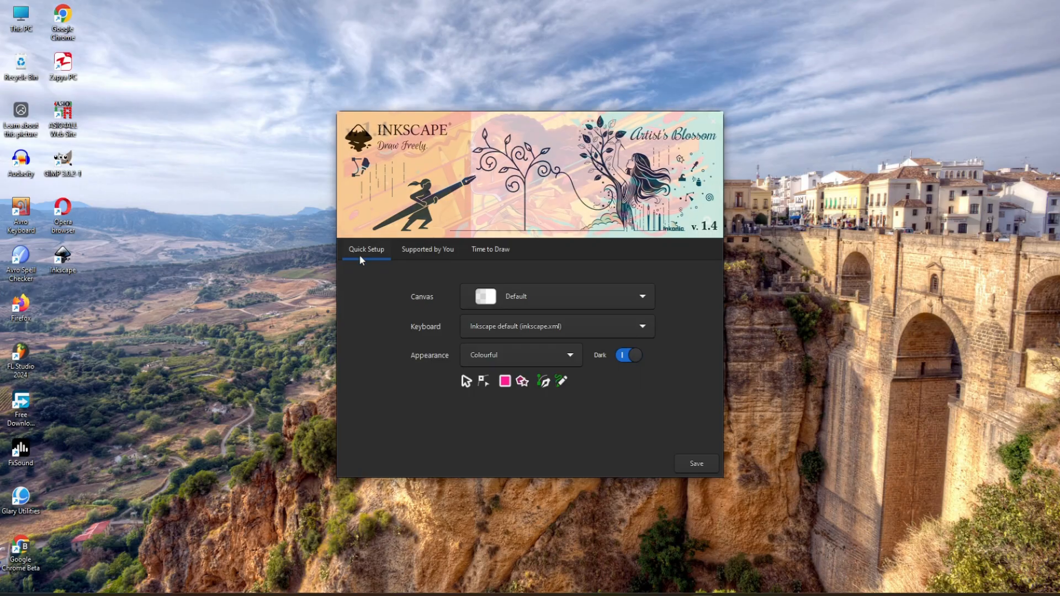
{"action": "left_click", "coordinate": [643, 300]}
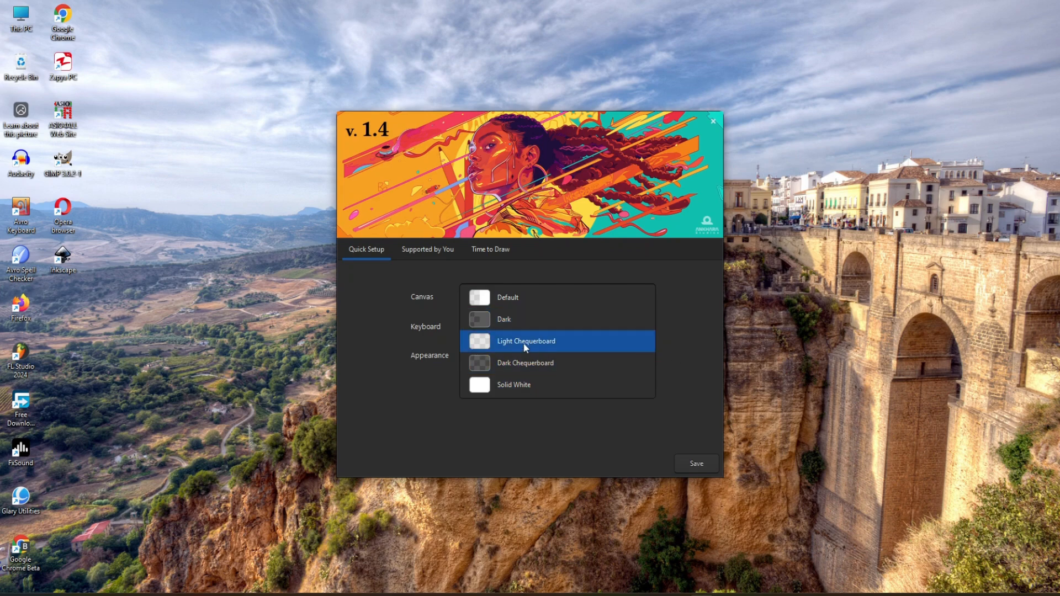
{"action": "left_click", "coordinate": [687, 360]}
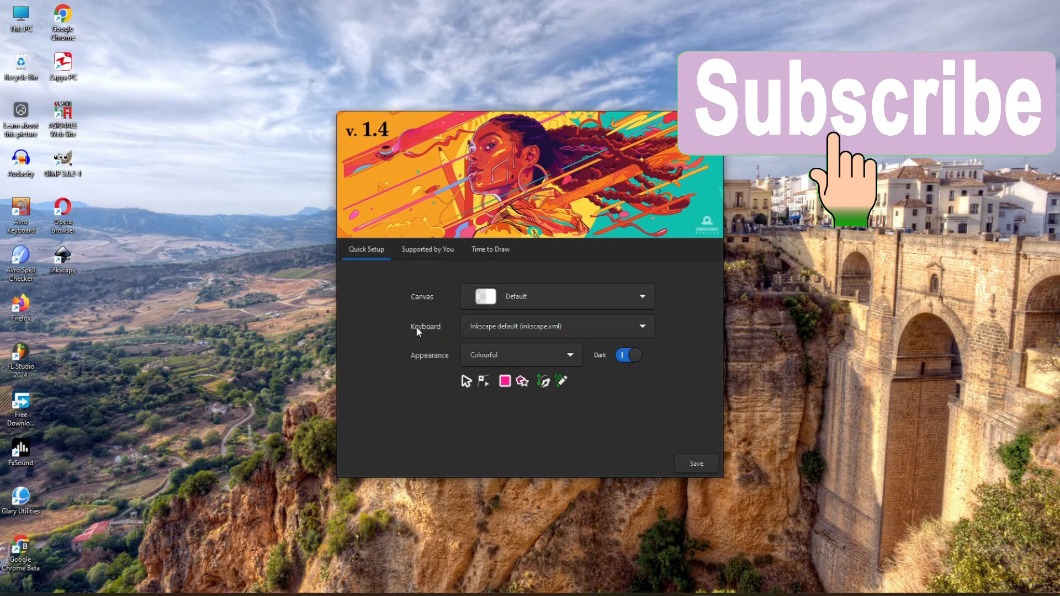
{"action": "left_click", "coordinate": [639, 328]}
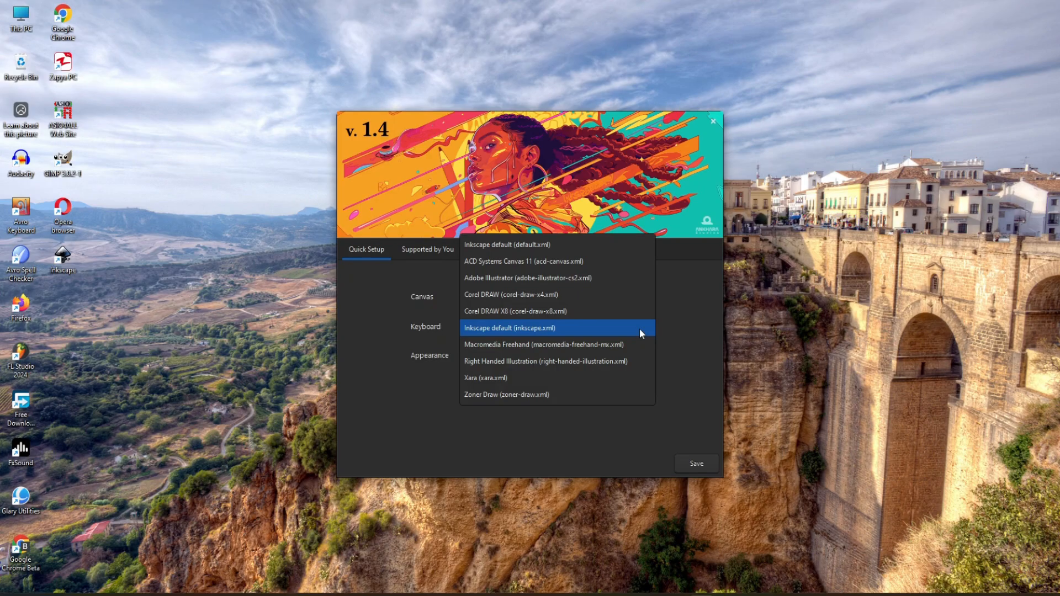
{"action": "left_click", "coordinate": [694, 330]}
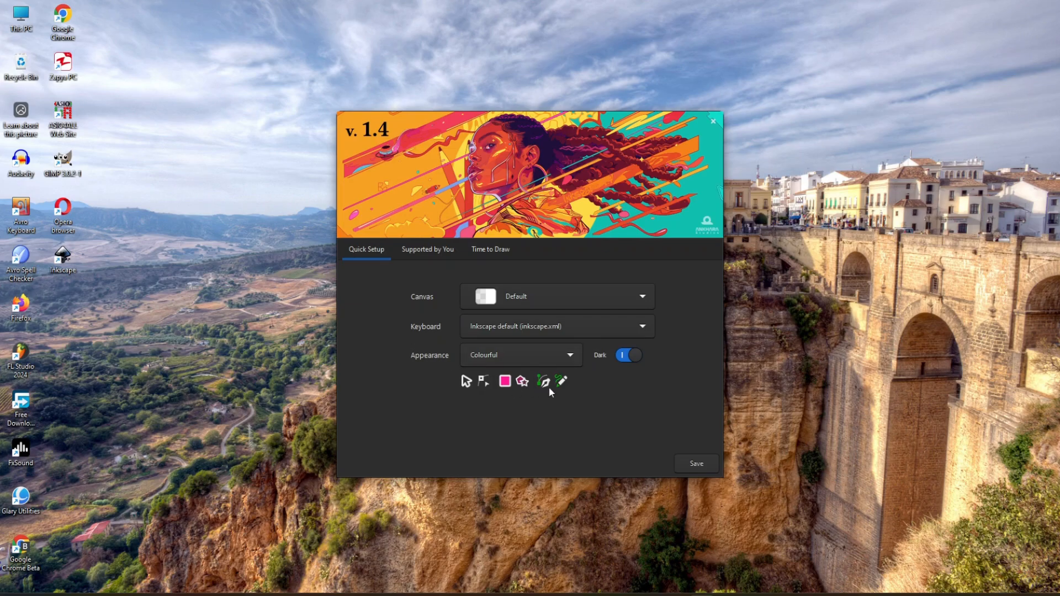
- Try the Classic Inkscape appearance and the light theme, and restore the Colourful appearance with the dark theme
{"action": "left_click", "coordinate": [572, 356]}
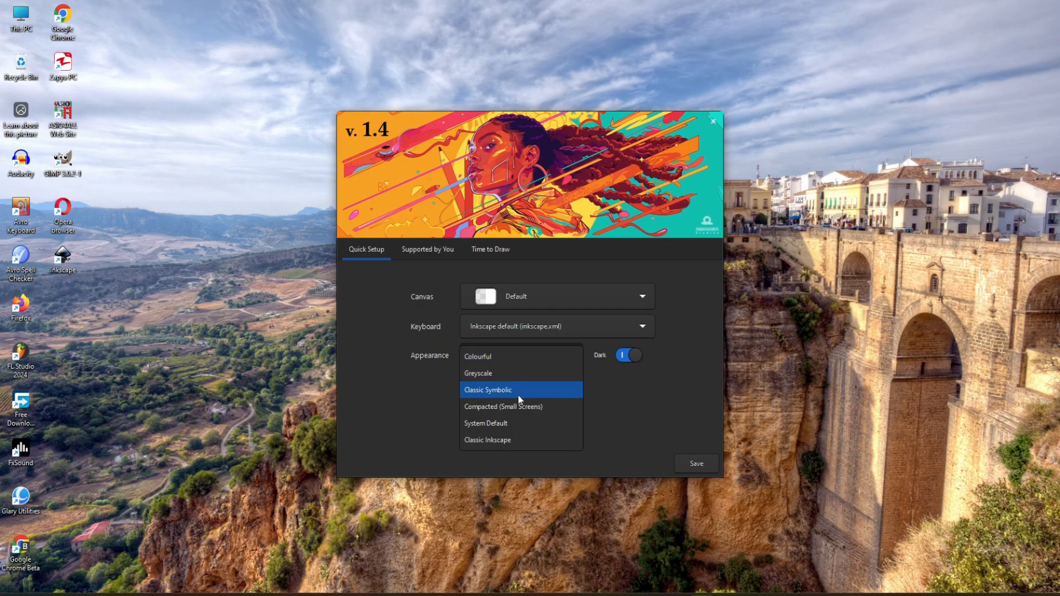
{"action": "left_click", "coordinate": [501, 441]}
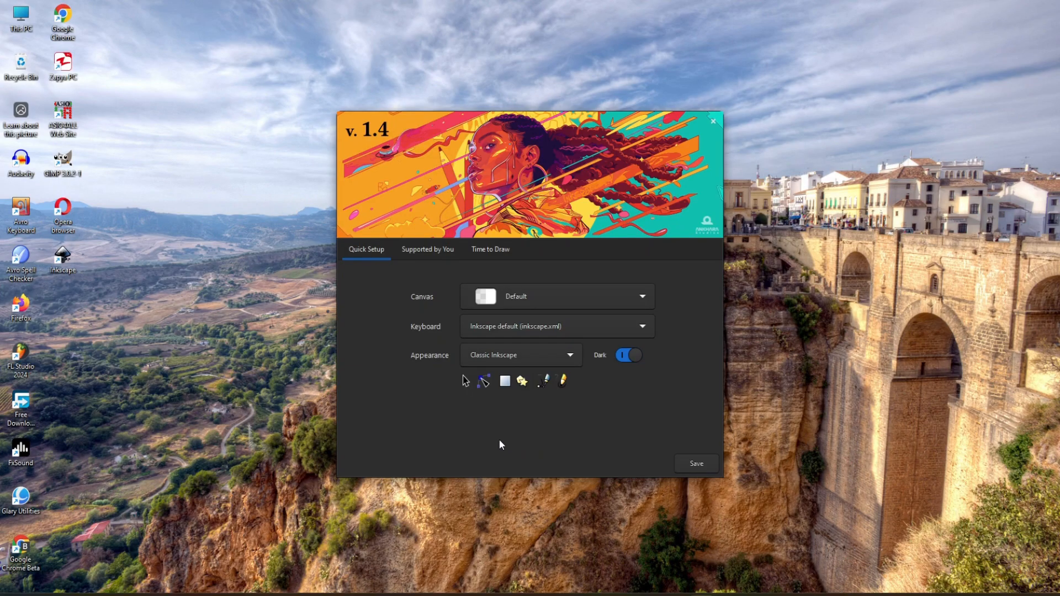
{"action": "left_click", "coordinate": [571, 354]}
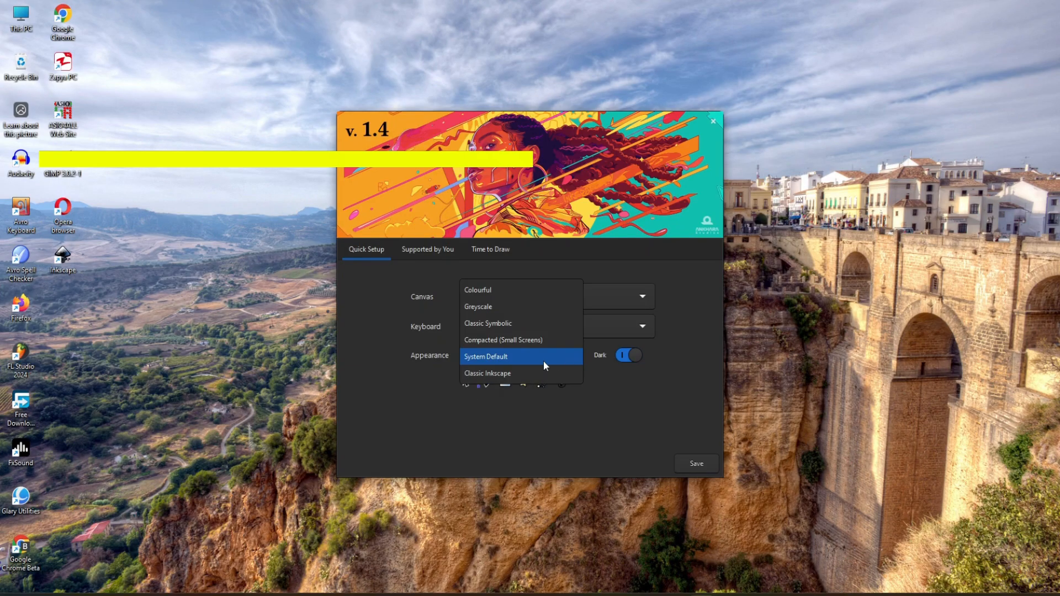
{"action": "left_click", "coordinate": [486, 288]}
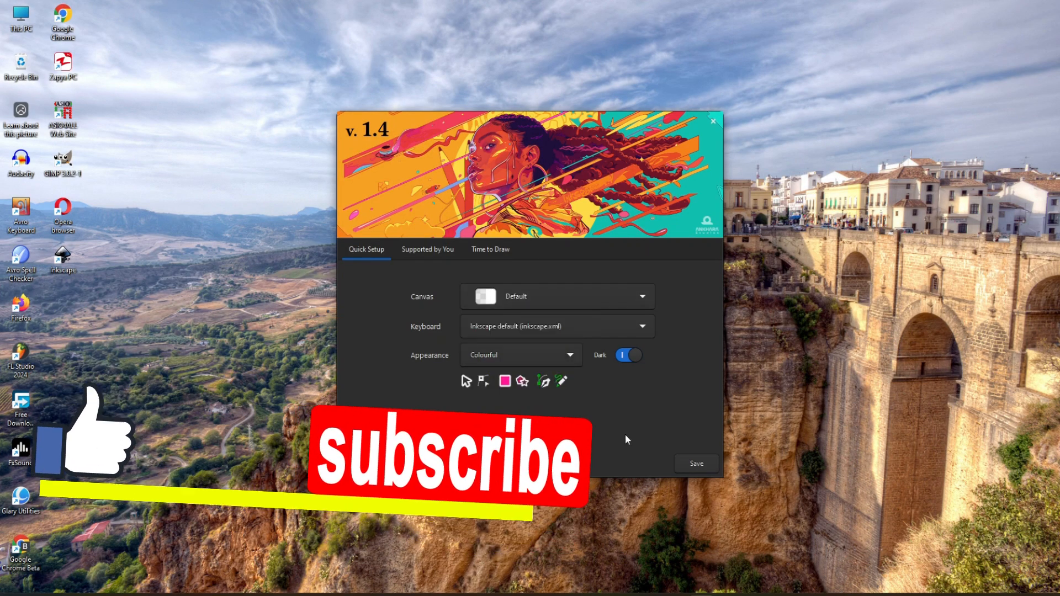
{"action": "left_click", "coordinate": [626, 358]}
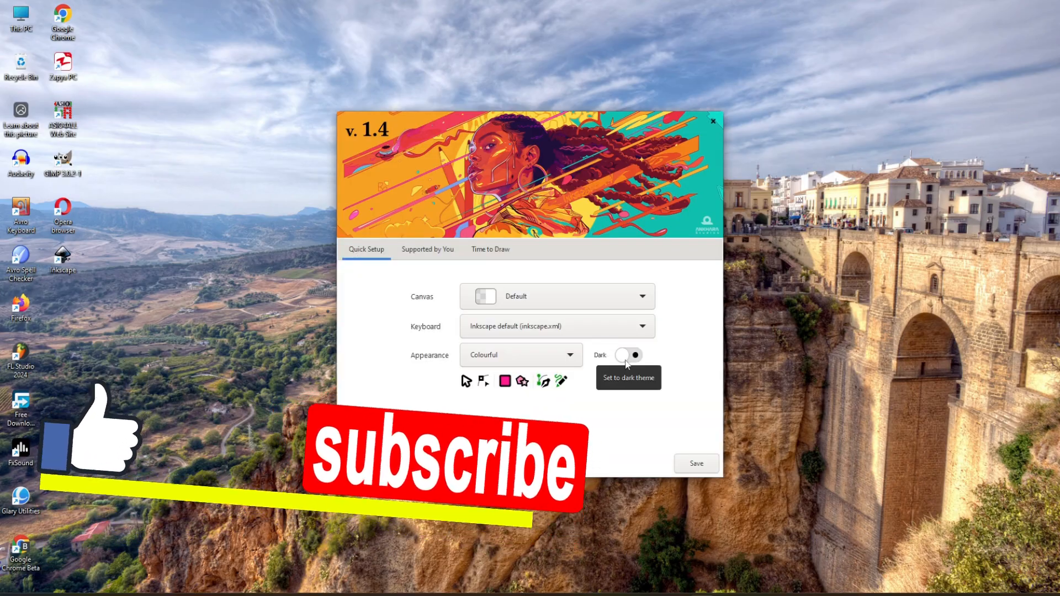
{"action": "left_click", "coordinate": [634, 357]}
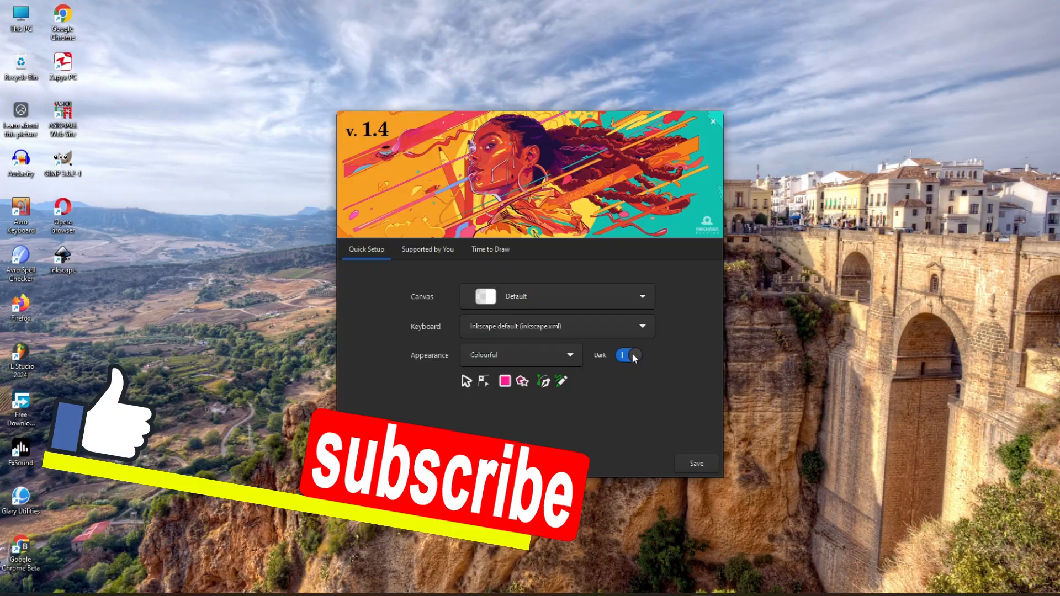
- Look over the project support information and the Print, Video and Social document templates in the welcome window
{"action": "left_click", "coordinate": [418, 253]}
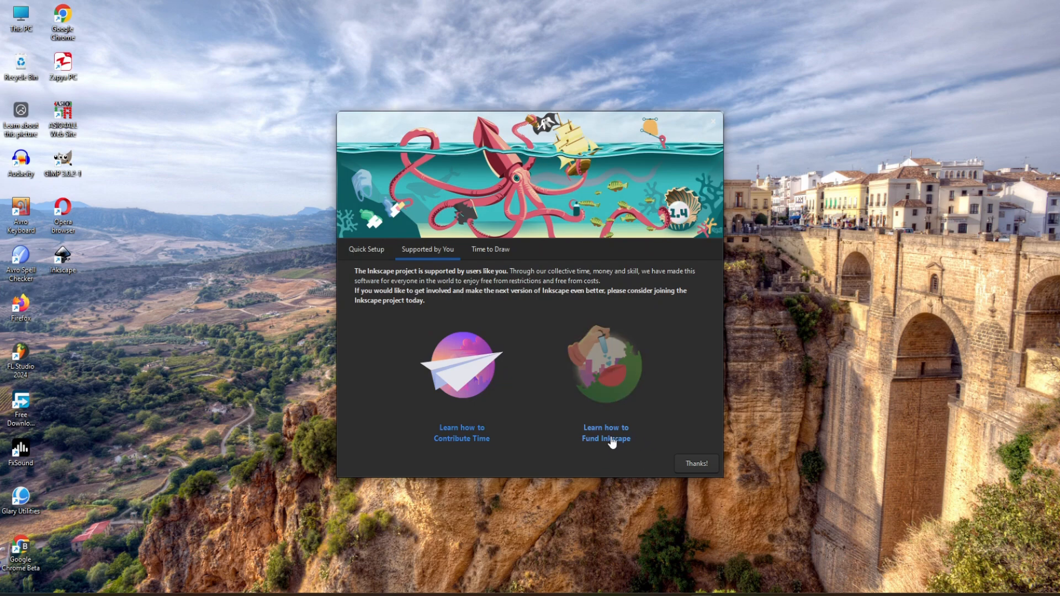
{"action": "left_click", "coordinate": [477, 254]}
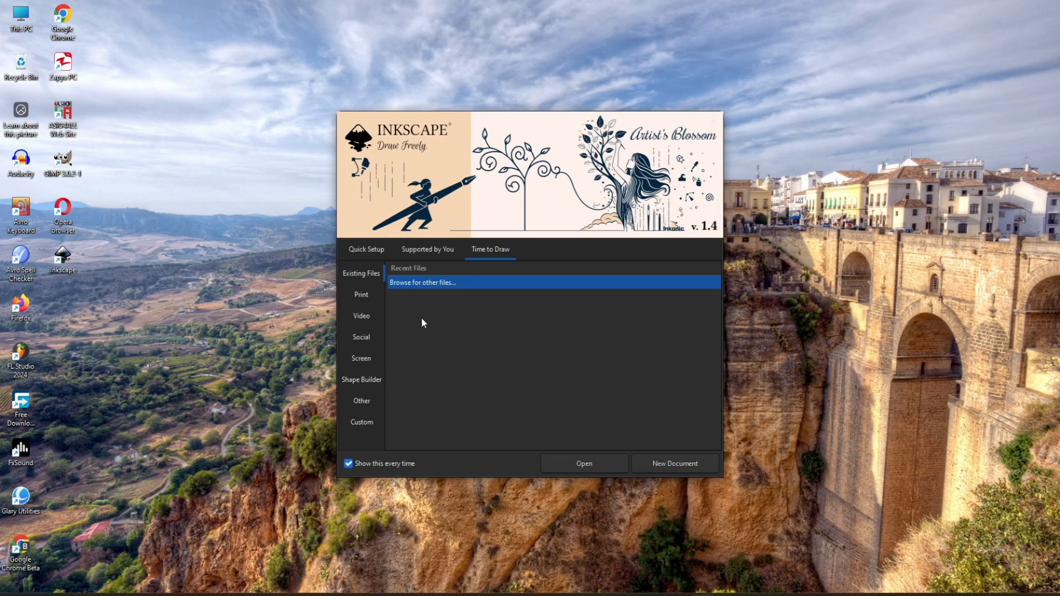
{"action": "left_click", "coordinate": [363, 294]}
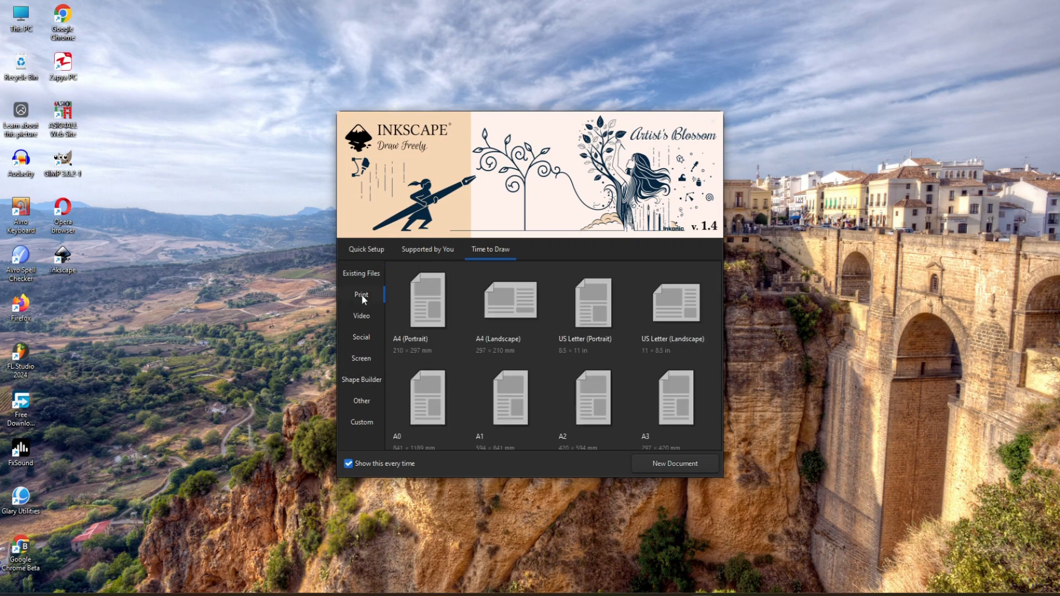
{"action": "left_click", "coordinate": [365, 319]}
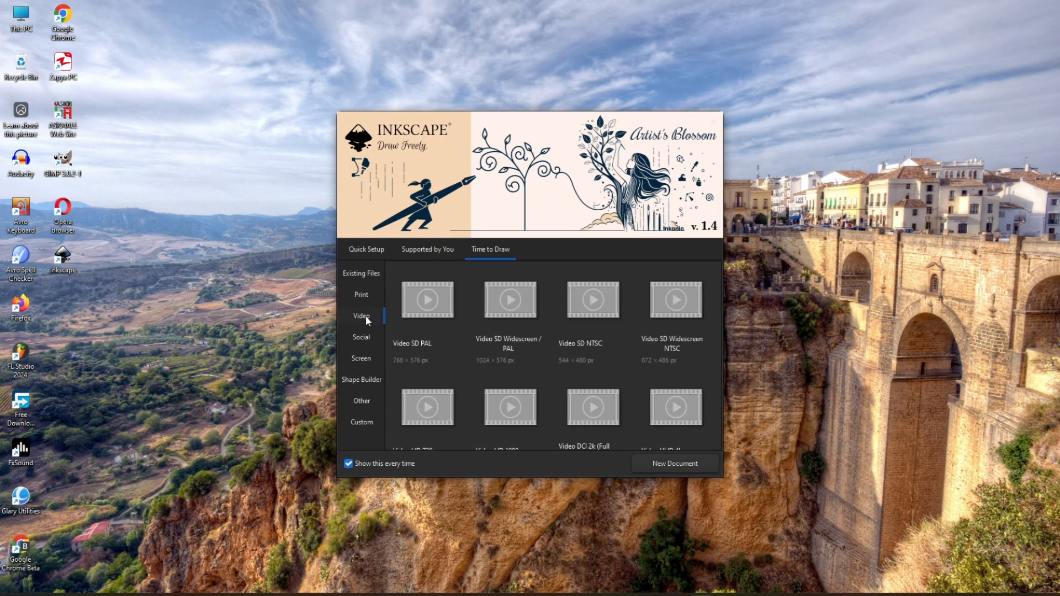
{"action": "left_click", "coordinate": [364, 296]}
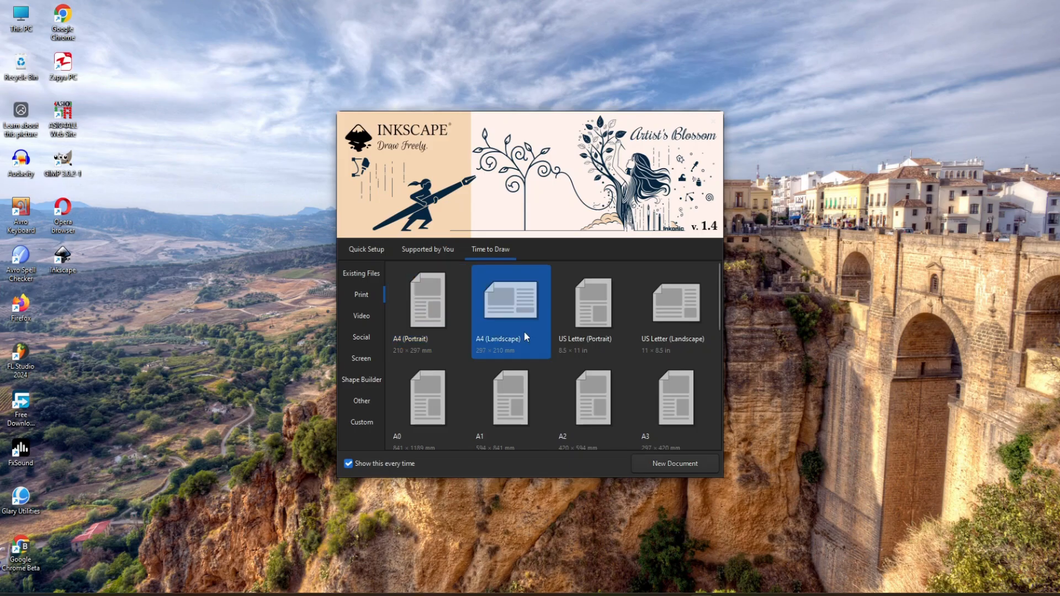
{"action": "scroll", "coordinate": [668, 354], "scroll_direction": "down", "scroll_amount": 5}
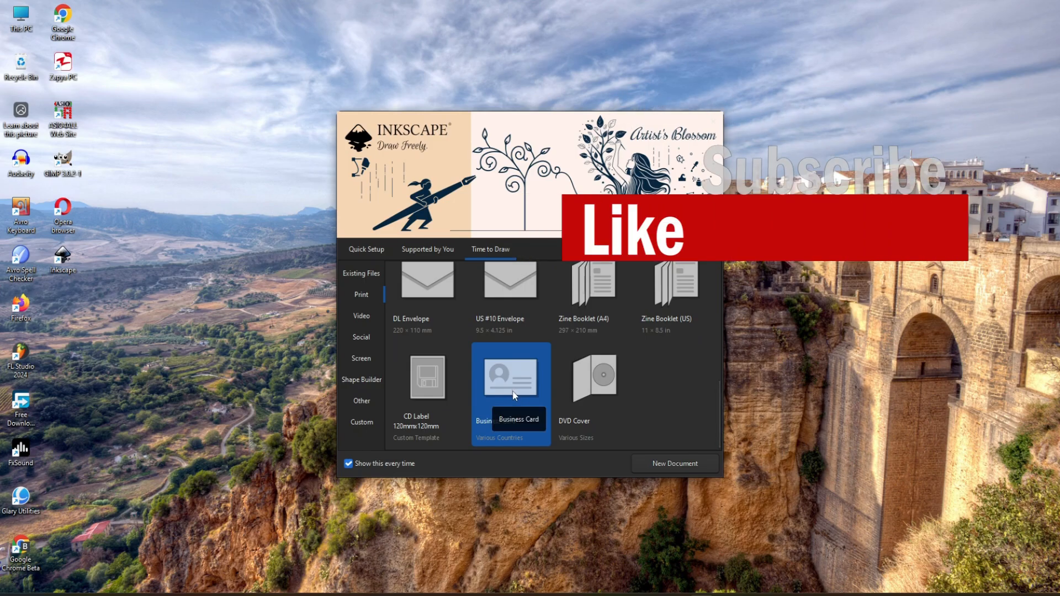
{"action": "scroll", "coordinate": [469, 364], "scroll_direction": "up", "scroll_amount": 5}
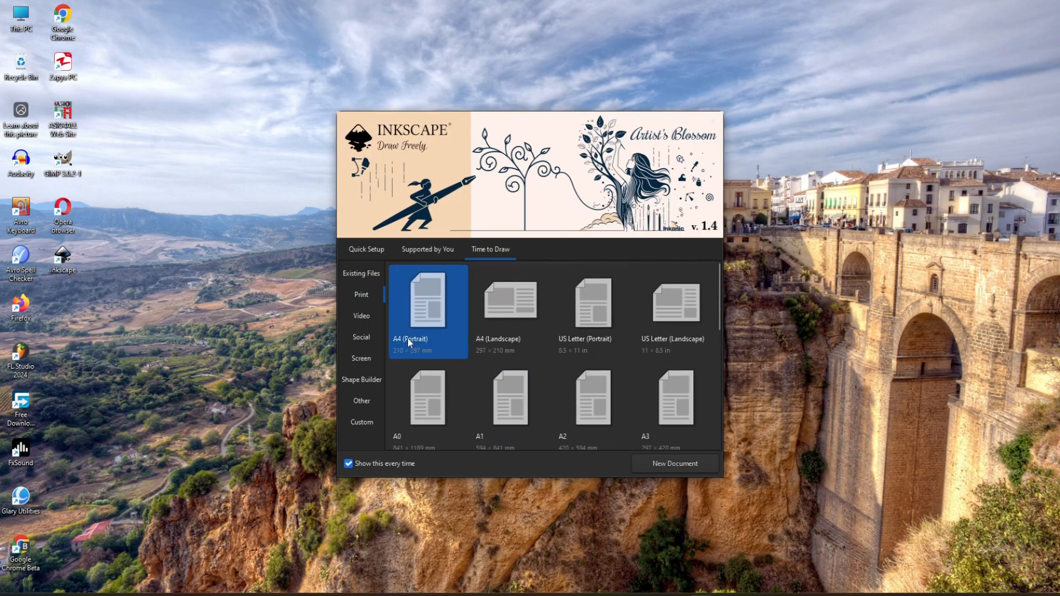
{"action": "left_click", "coordinate": [364, 336]}
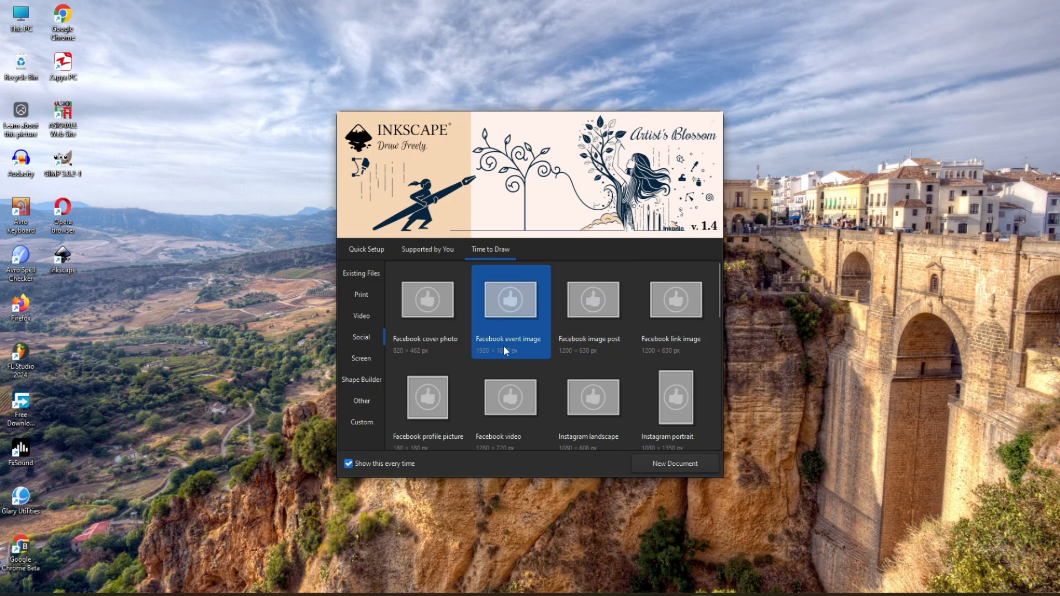
- Create a new document from the A4 (Landscape) print template
{"action": "left_click", "coordinate": [366, 296]}
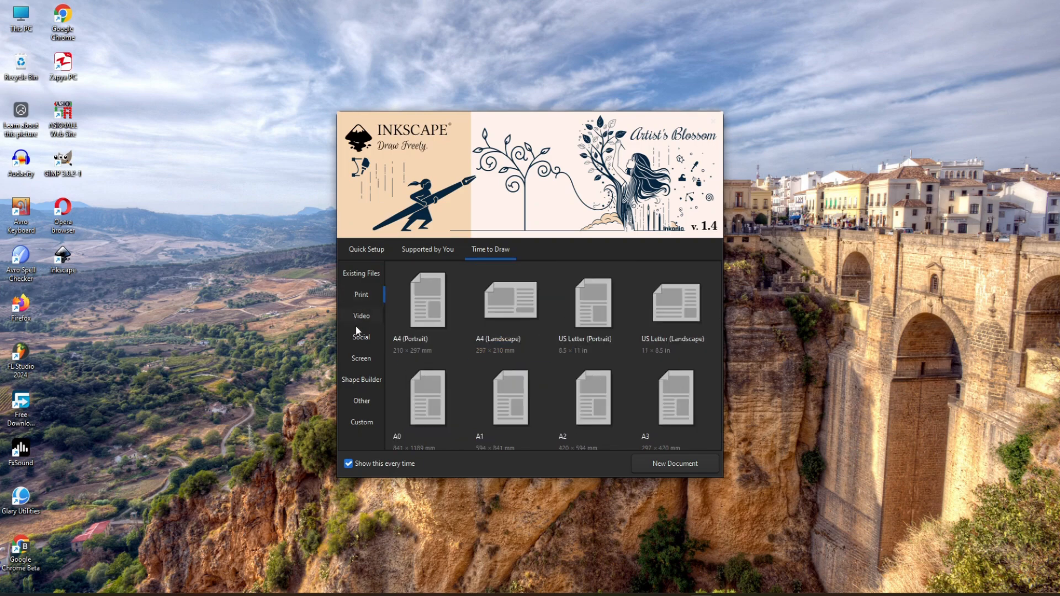
{"action": "double_click", "coordinate": [519, 303]}
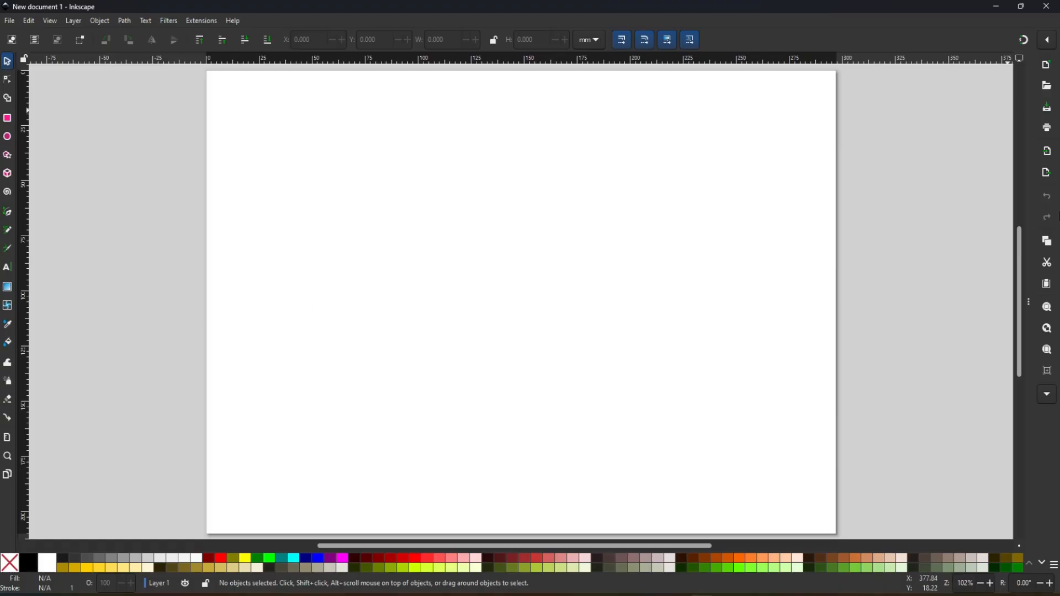
- Open a second new blank document and close its window again
{"action": "left_click", "coordinate": [10, 24]}
{"action": "left_click", "coordinate": [17, 37]}
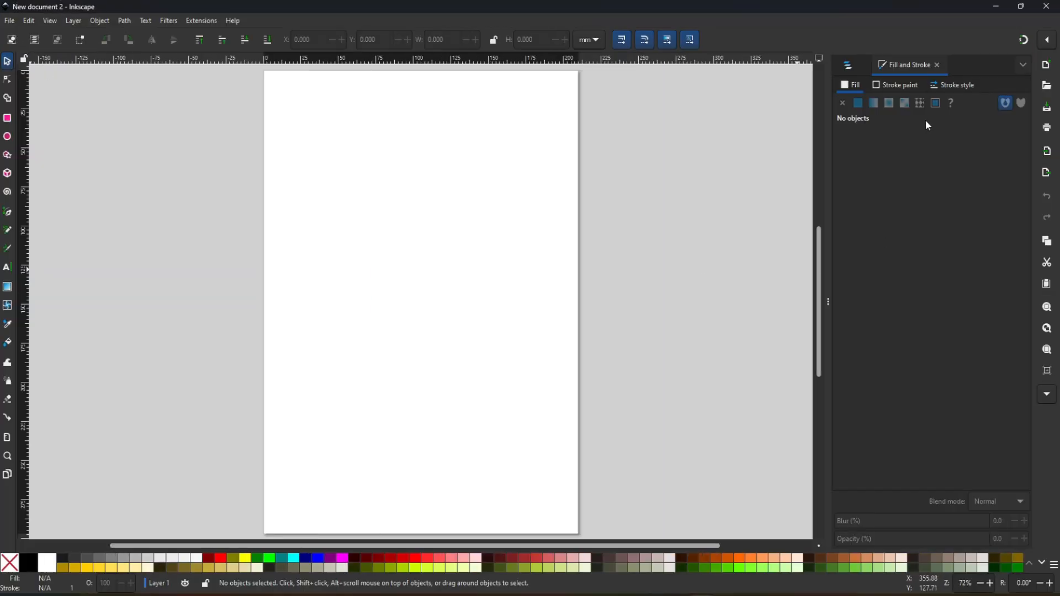
{"action": "left_click", "coordinate": [1046, 6]}
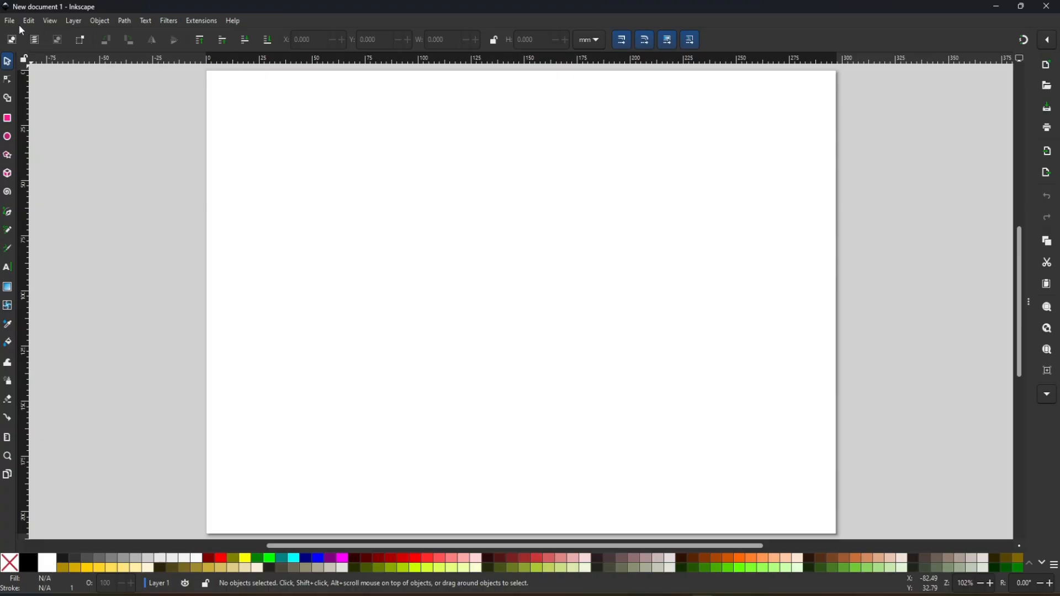
{"action": "left_click", "coordinate": [10, 22]}
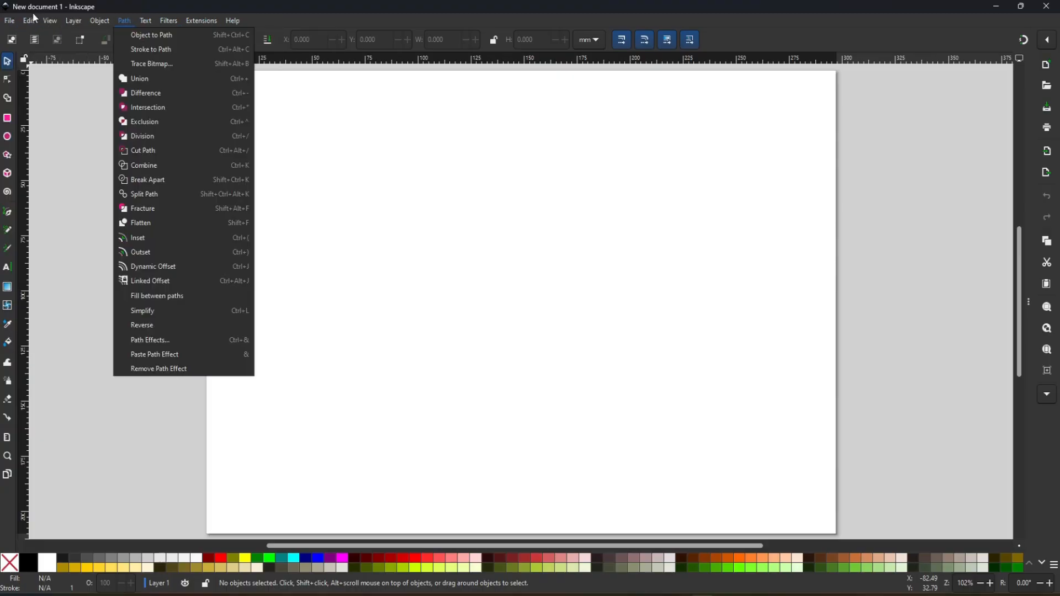
{"action": "left_click", "coordinate": [194, 6]}
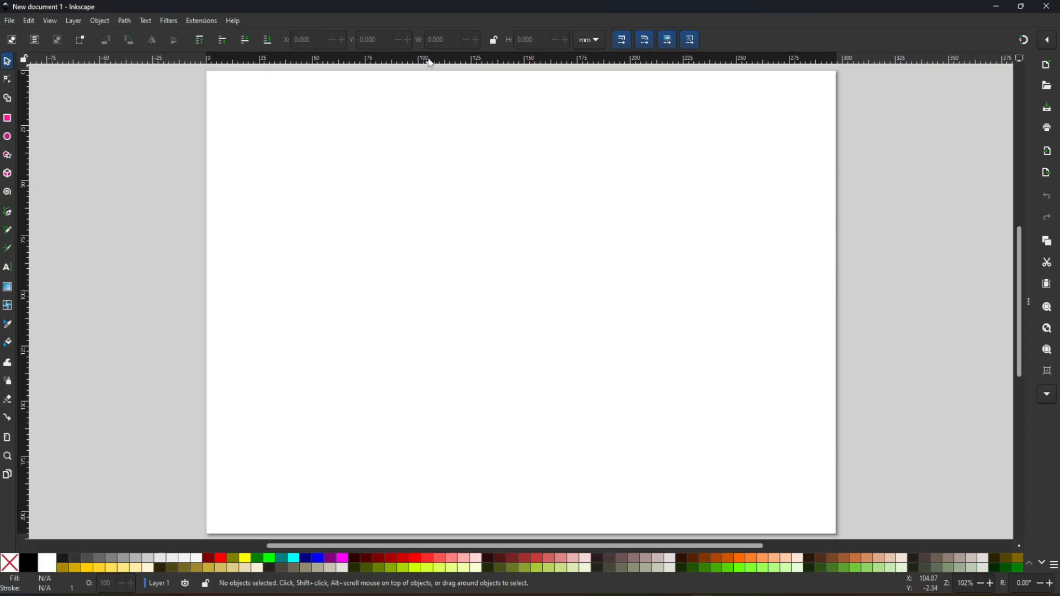
- Place a horizontal guide about 76 mm down the page and a vertical guide at about 105 mm
{"action": "left_click_drag", "start_coordinate": [431, 63], "coordinate": [430, 238]}
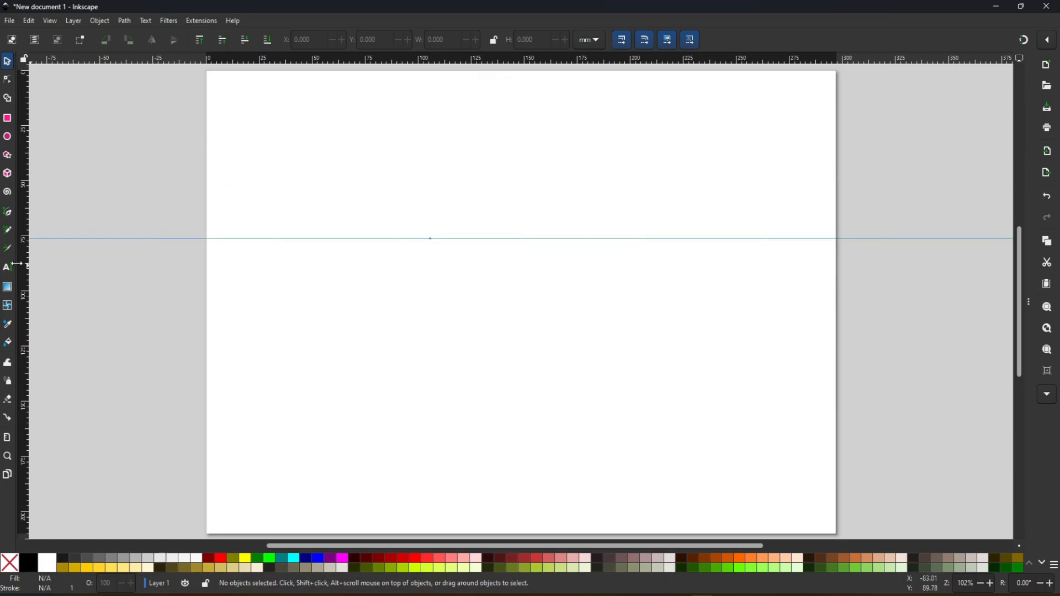
{"action": "left_click_drag", "start_coordinate": [27, 268], "coordinate": [434, 271]}
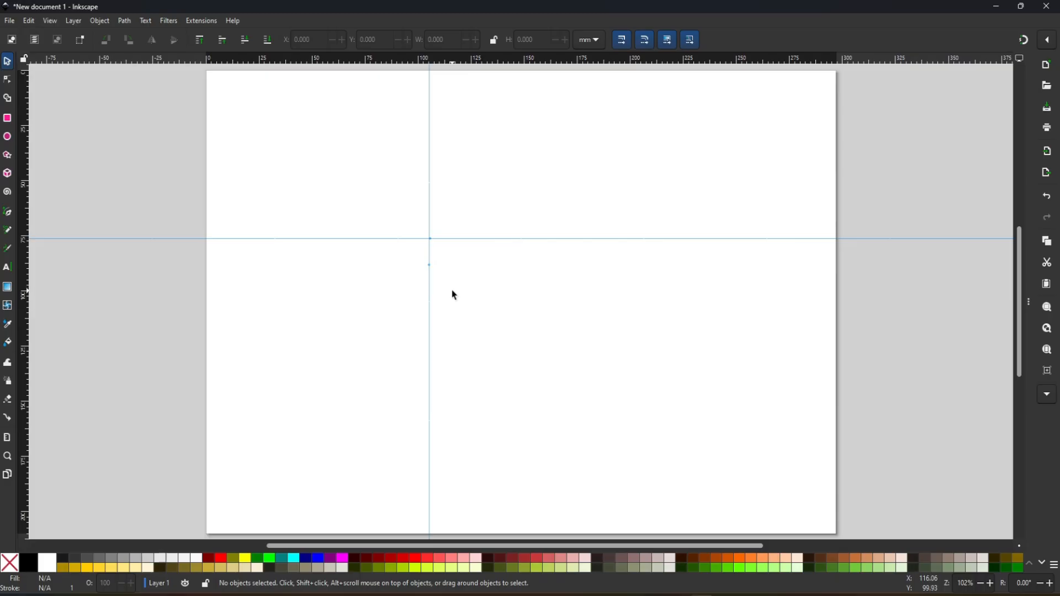
- Undo both guides and the page-size change to A4 landscape
{"action": "key", "text": "ctrl+z"}
{"action": "key", "text": "ctrl+z"}
{"action": "key", "text": "ctrl+z"}
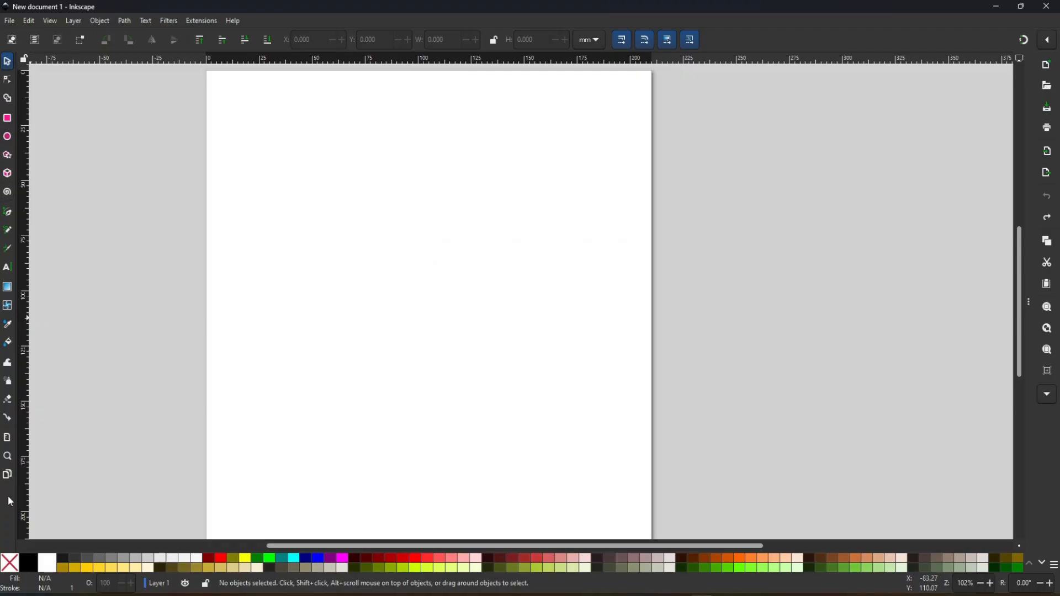
- Expand the collapsed dialog dock and view the Layers and Objects and the Fill and Stroke dialogs
{"action": "left_click", "coordinate": [1028, 302]}
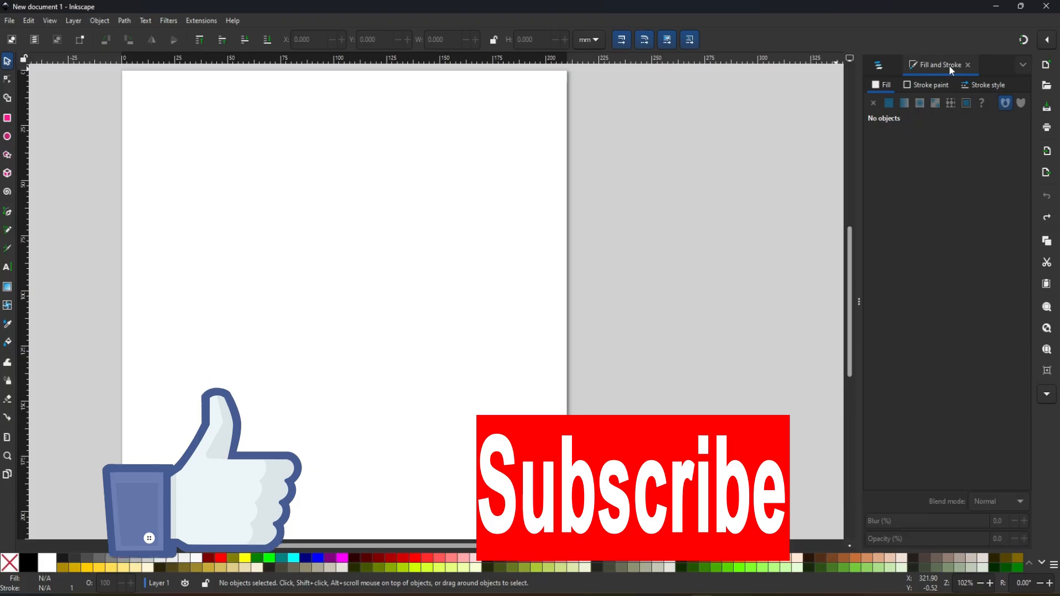
{"action": "left_click", "coordinate": [878, 65]}
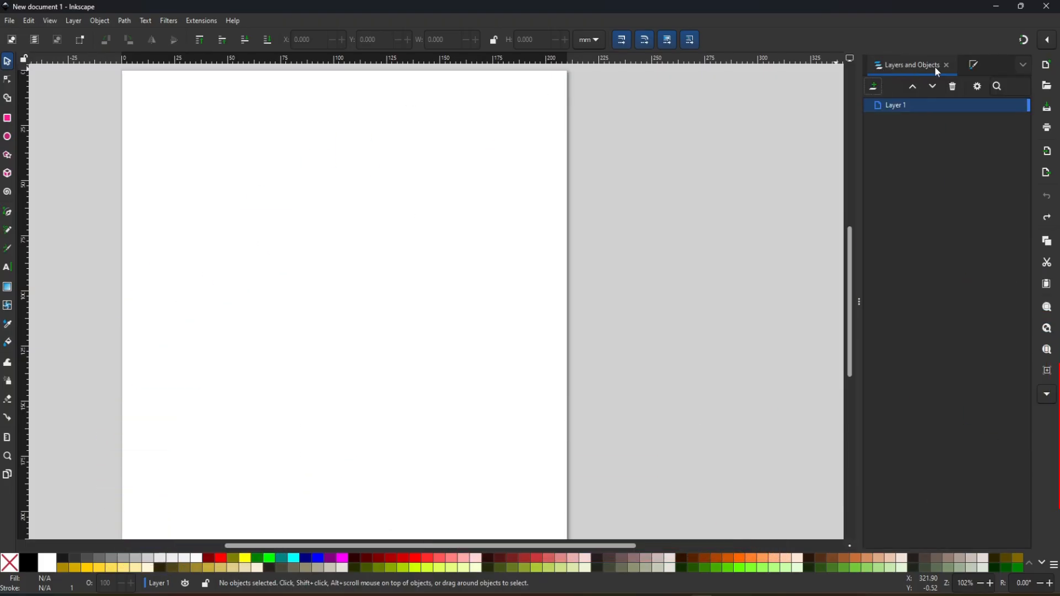
{"action": "left_click", "coordinate": [975, 63]}
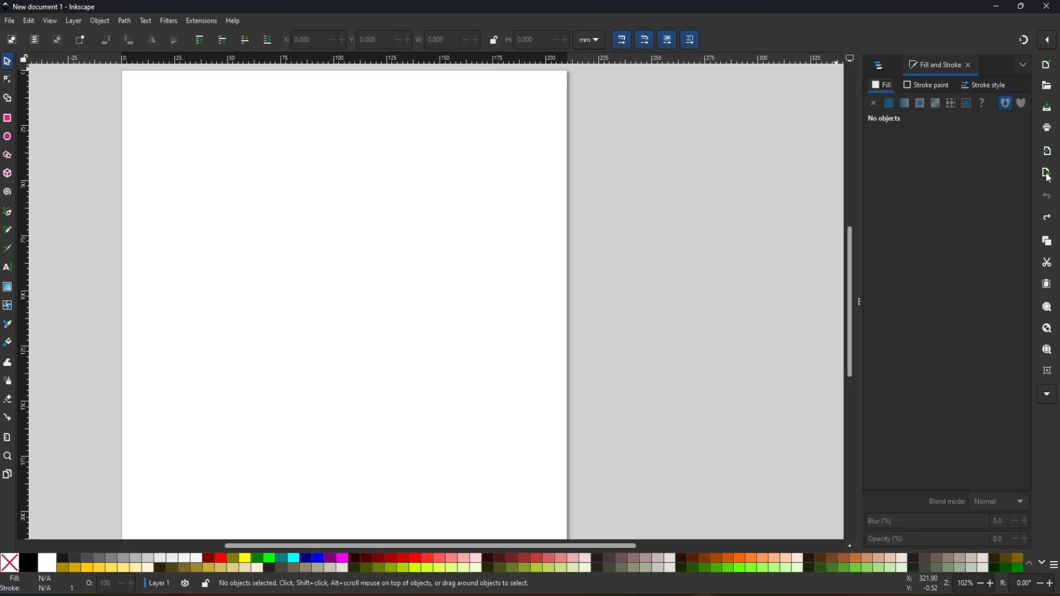
- Toggle snapping off and on, leaving it enabled for the document
{"action": "left_click", "coordinate": [1023, 41]}
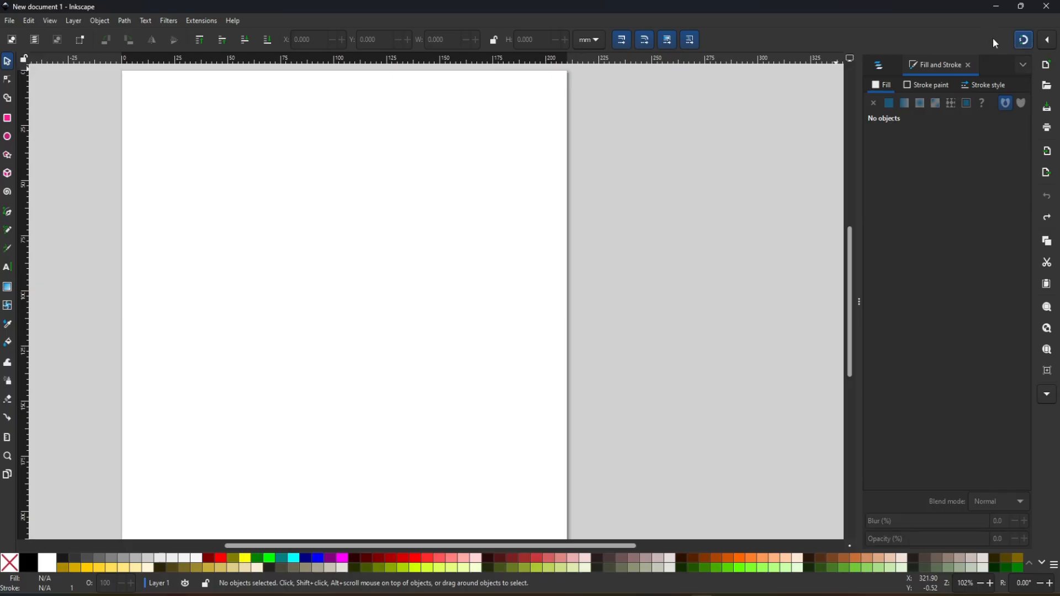
{"action": "left_click", "coordinate": [1022, 41]}
{"action": "left_click", "coordinate": [1023, 40]}
{"action": "left_click", "coordinate": [1027, 41]}
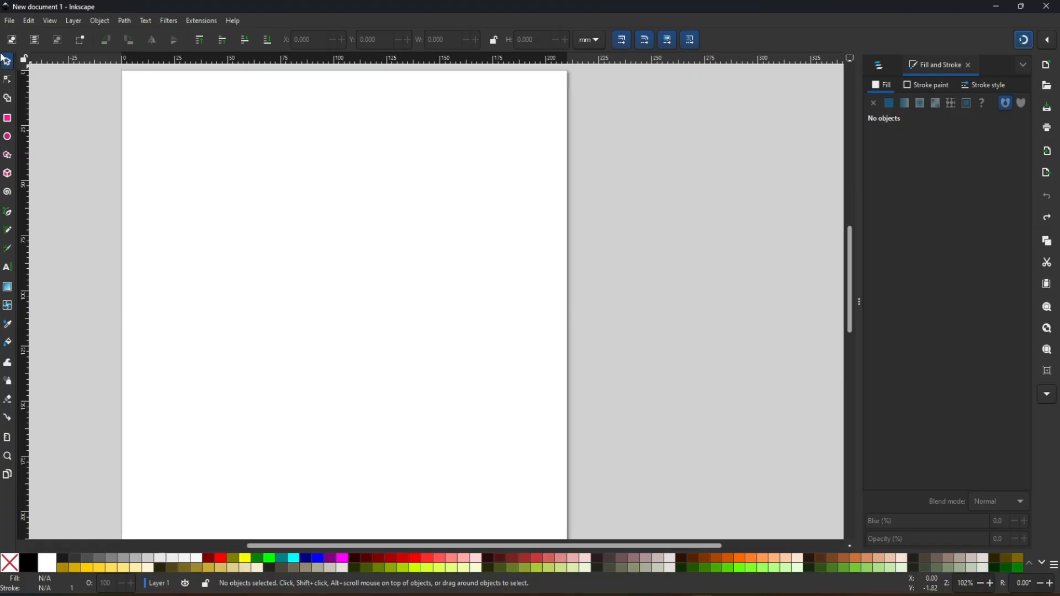
- Look over the file commands and bring up the Open file dialog, cancelling it without choosing a file
{"action": "left_click", "coordinate": [8, 21]}
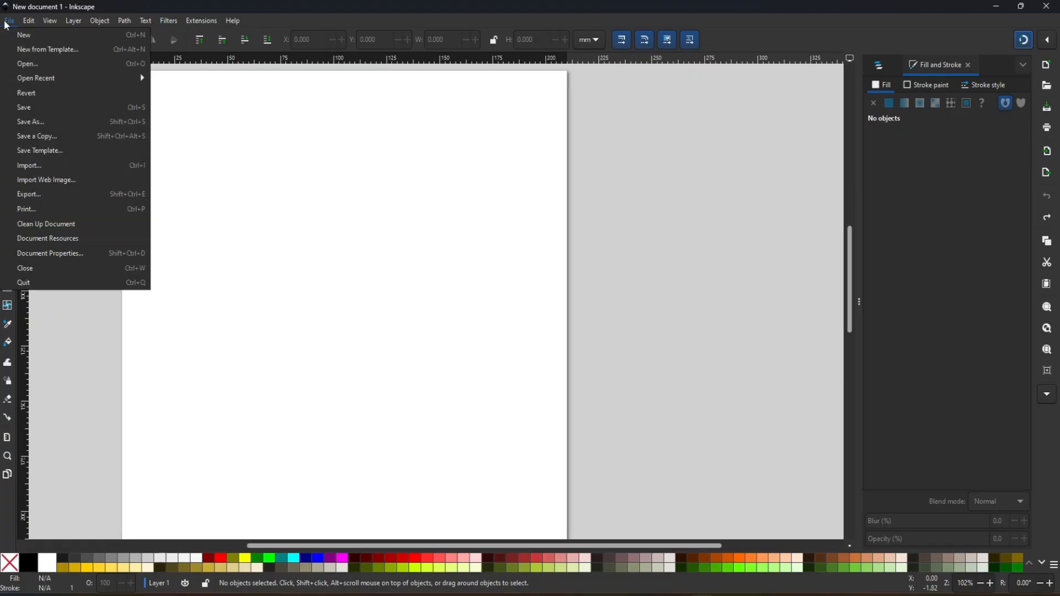
{"action": "left_click", "coordinate": [6, 25]}
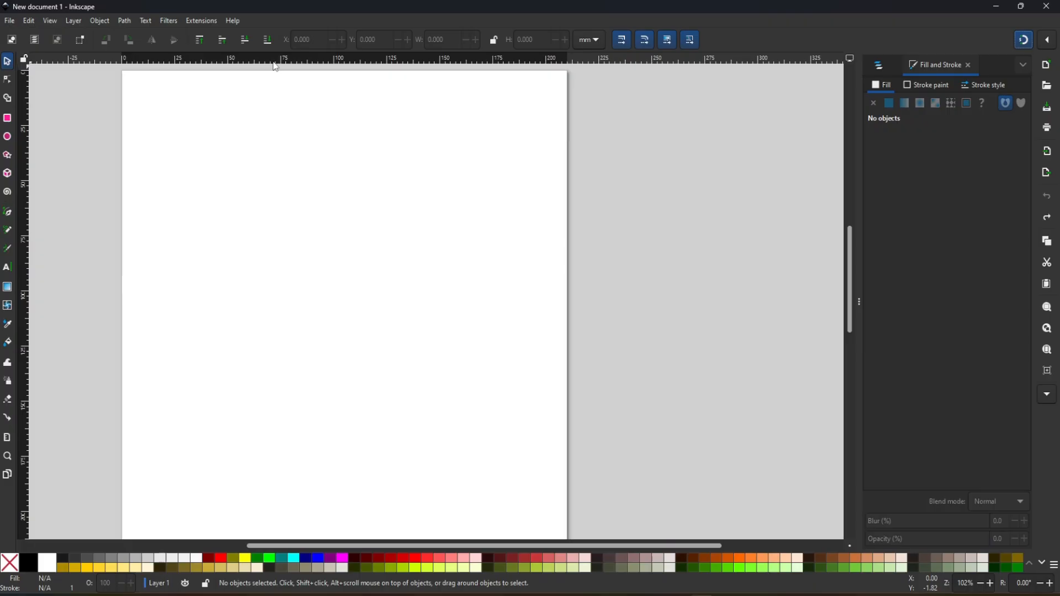
{"action": "left_click", "coordinate": [1048, 89]}
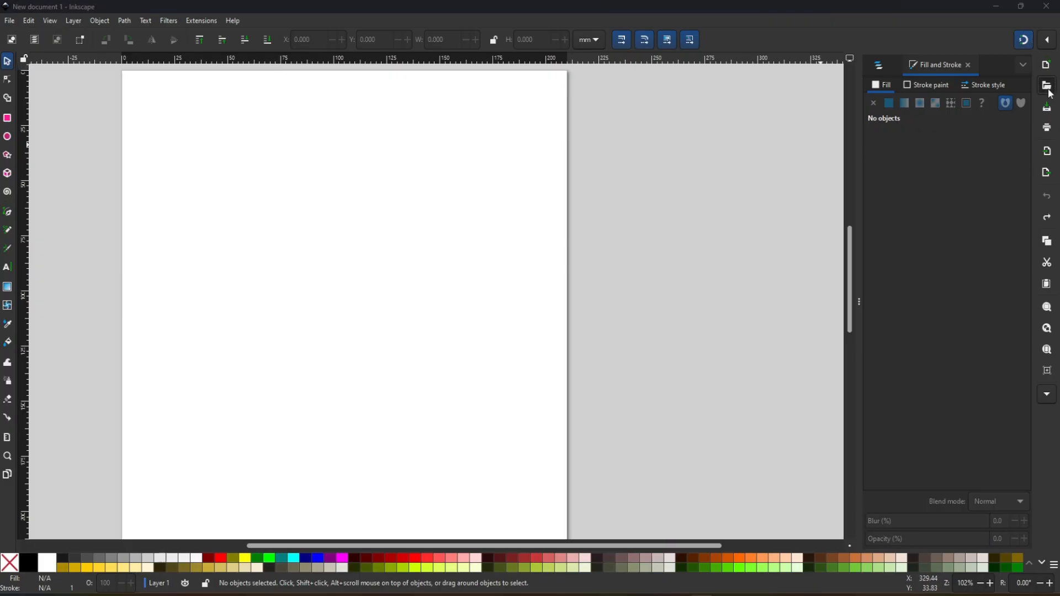
{"action": "key", "text": "Escape"}
{"action": "left_click", "coordinate": [5, 23]}
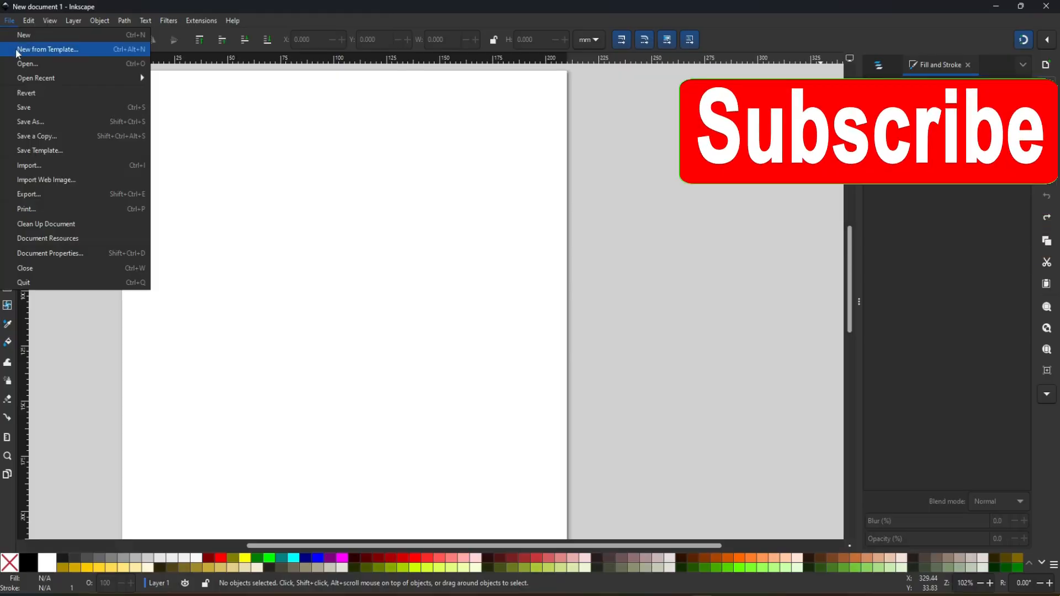
{"action": "left_click", "coordinate": [25, 64]}
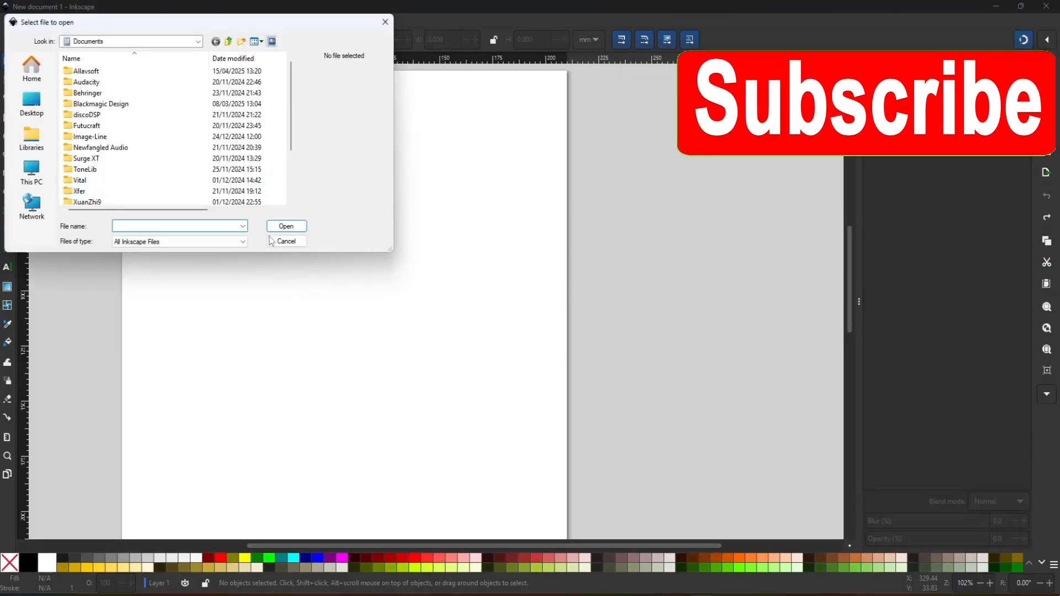
{"action": "left_click", "coordinate": [286, 241]}
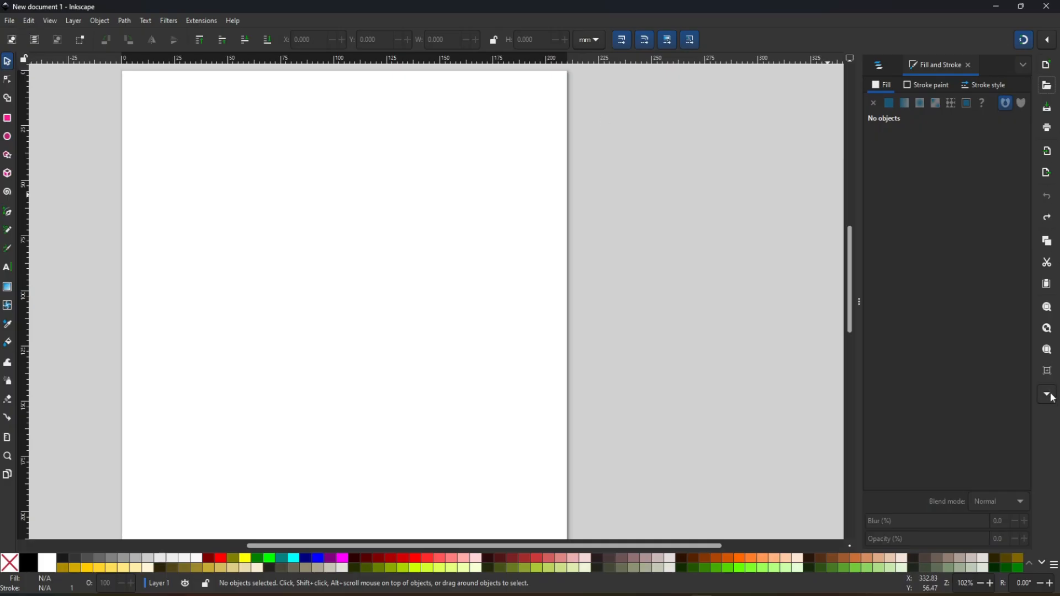
- Collapse the dialog dock and browse the colour palette down to its last rows and back to the first
{"action": "left_click_drag", "start_coordinate": [860, 300], "coordinate": [978, 416]}
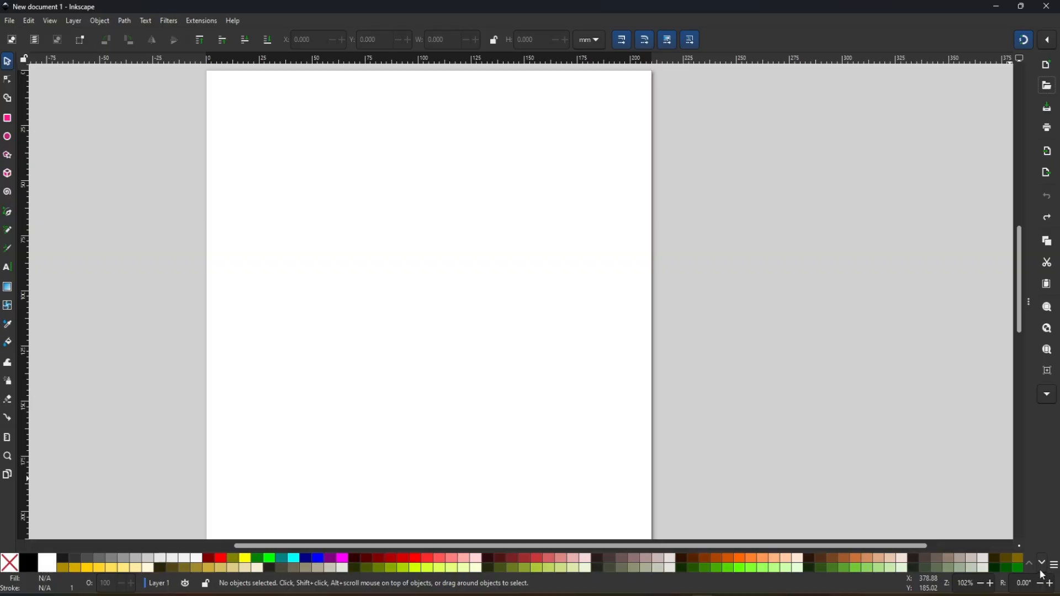
{"action": "scroll", "coordinate": [1042, 569], "scroll_direction": "down", "scroll_amount": 4}
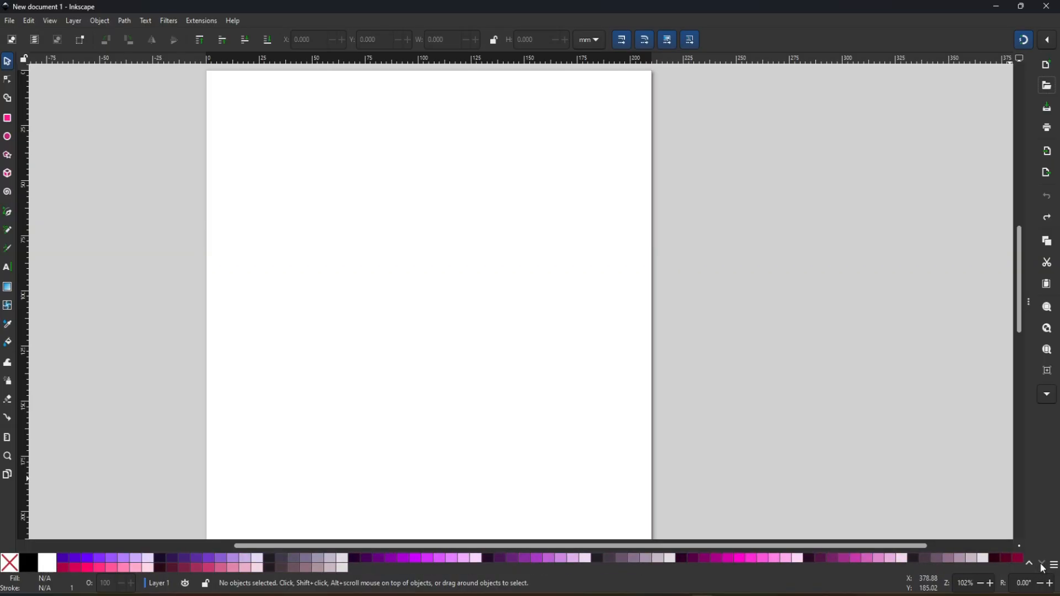
{"action": "left_click", "coordinate": [1030, 564]}
{"action": "left_click", "coordinate": [1030, 564]}
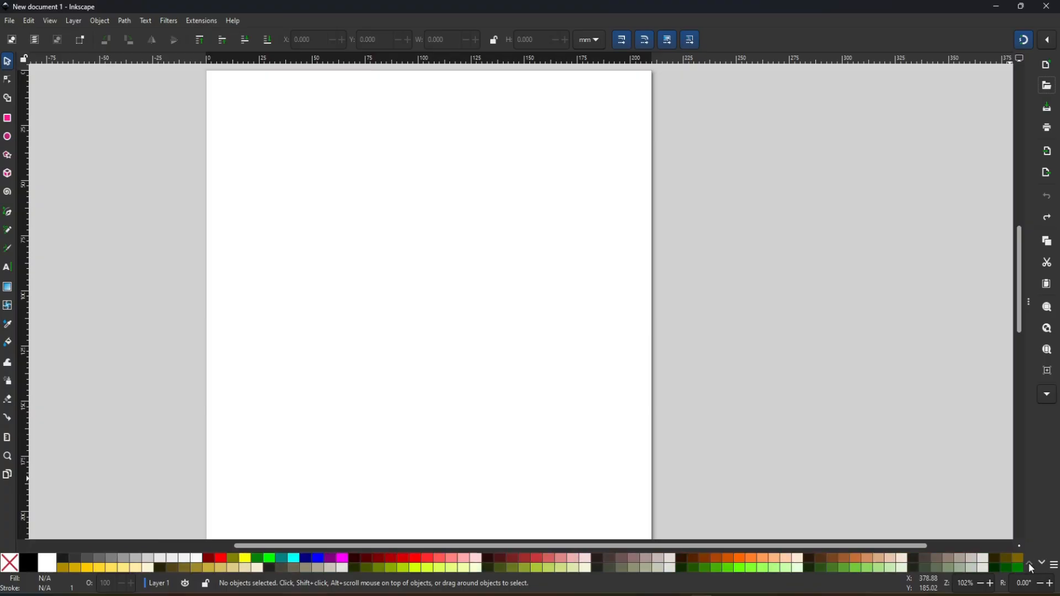
- Review the Print, Video and Social page templates for new documents and close the template dialog without creating one
{"action": "left_click", "coordinate": [10, 21]}
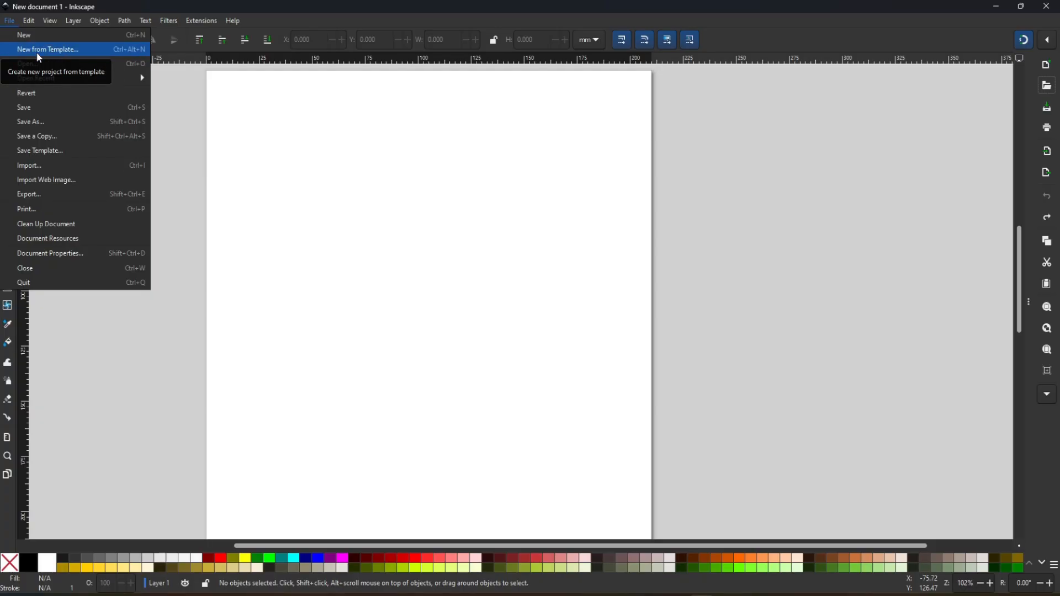
{"action": "left_click", "coordinate": [36, 50]}
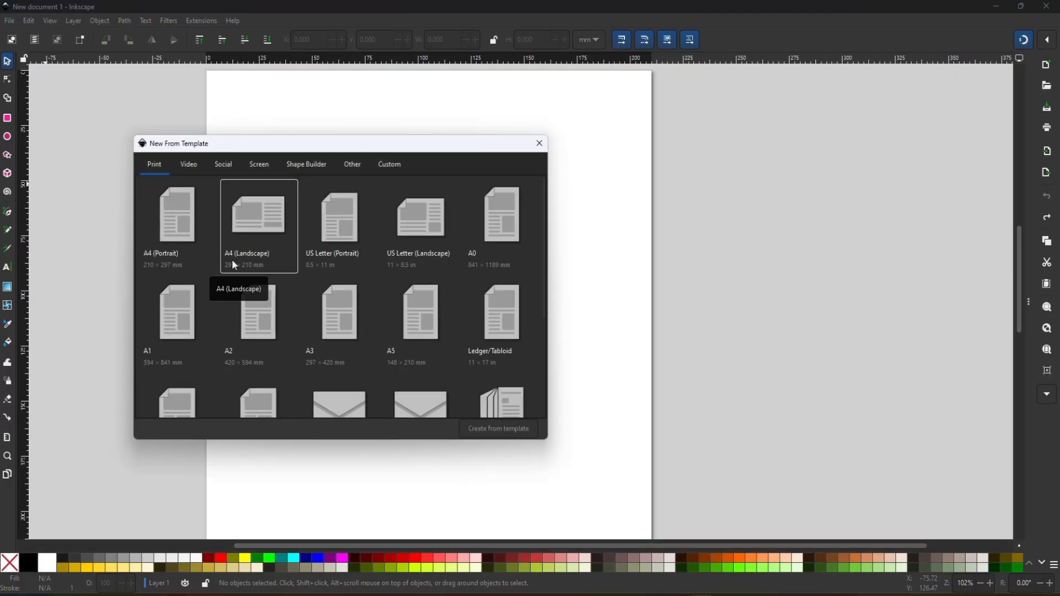
{"action": "left_click", "coordinate": [197, 167]}
{"action": "left_click", "coordinate": [221, 166]}
{"action": "left_click", "coordinate": [189, 169]}
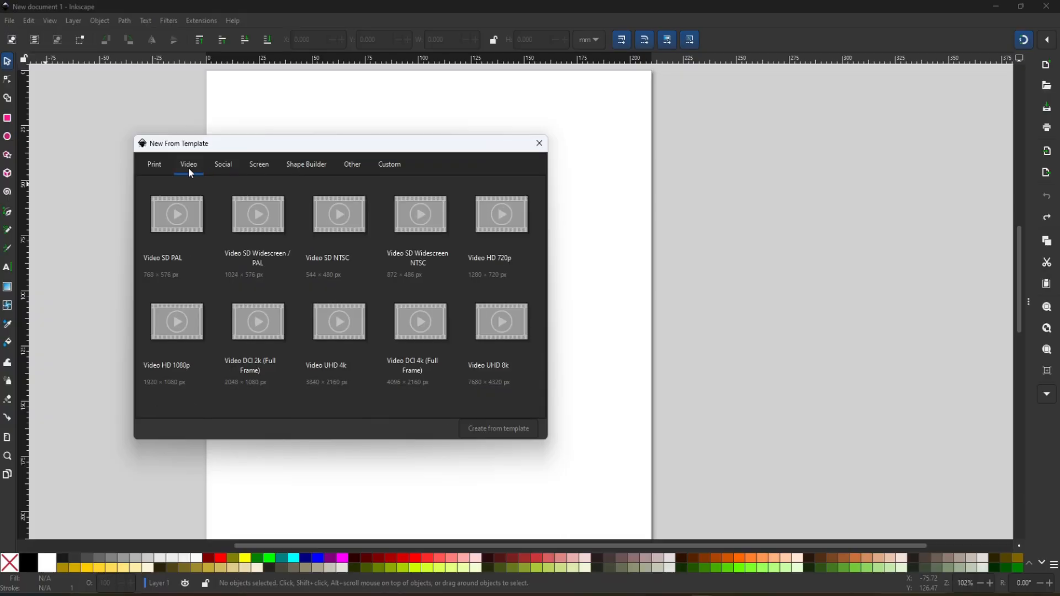
{"action": "left_click", "coordinate": [155, 168]}
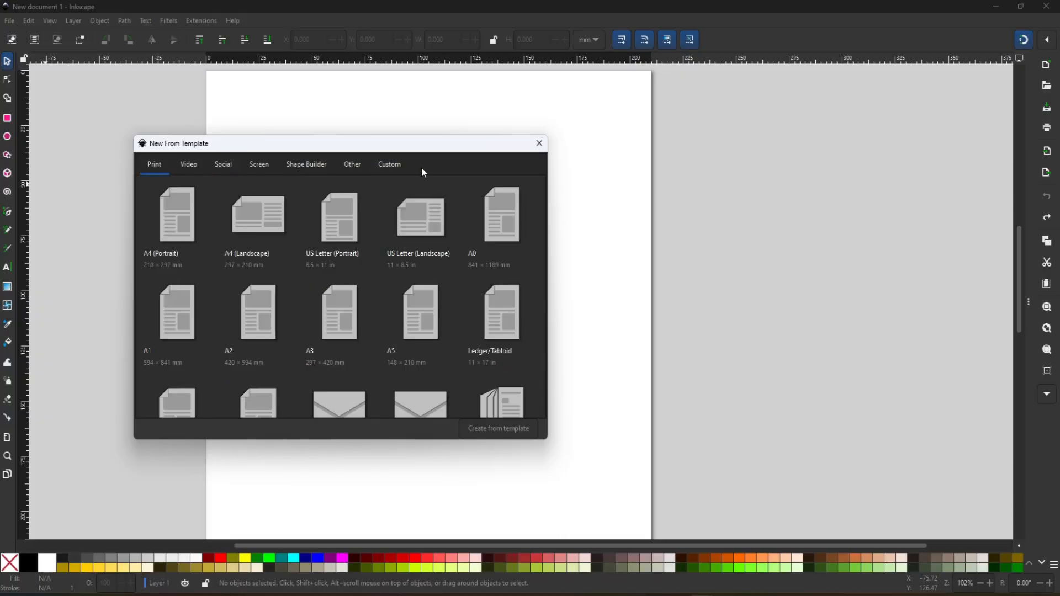
{"action": "left_click", "coordinate": [540, 145]}
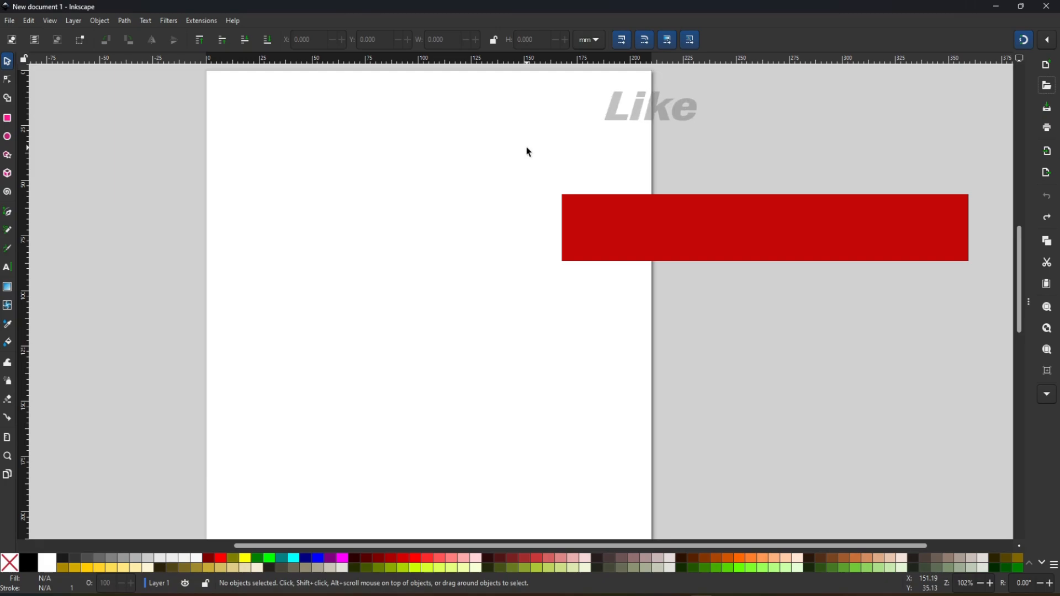
- Bring up the dialog for opening an existing file once more and dismiss it
{"action": "left_click", "coordinate": [10, 21]}
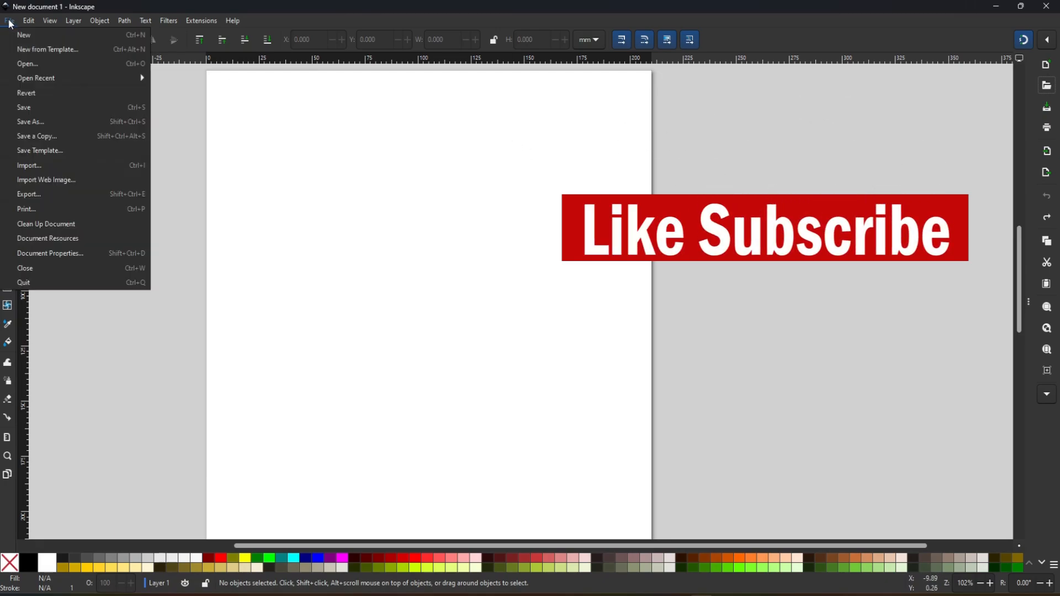
{"action": "left_click", "coordinate": [24, 63]}
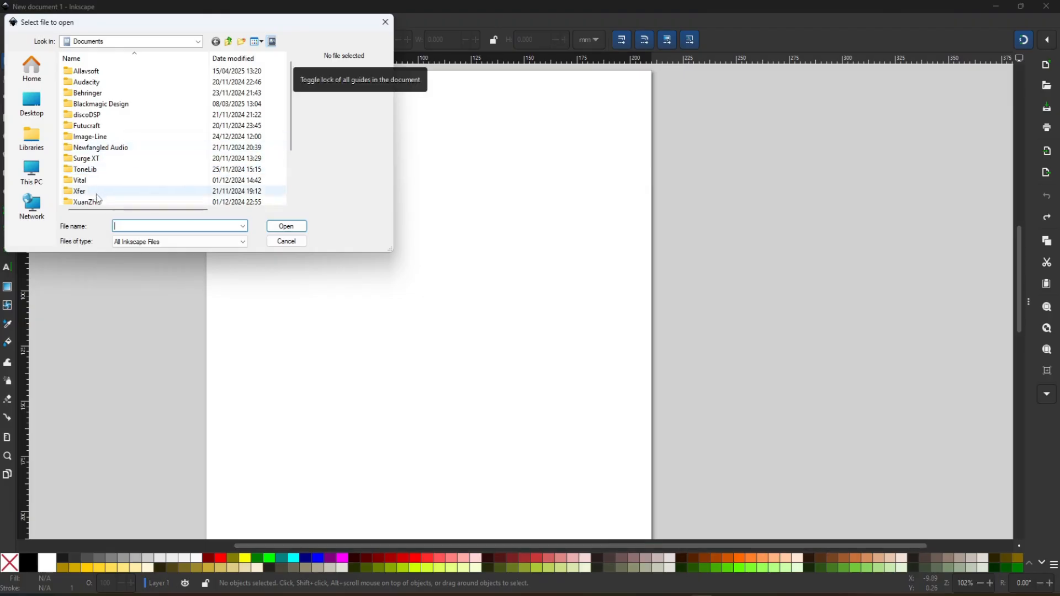
{"action": "left_click", "coordinate": [285, 242]}
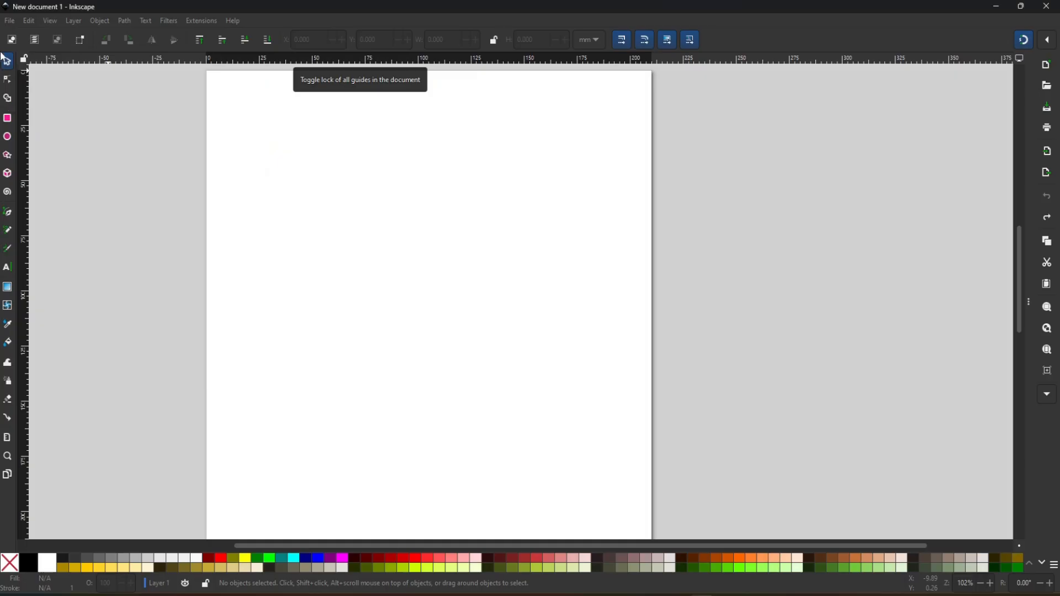
- Check the recent files list, bring up the Import dialog and cancel it without importing anything
{"action": "left_click", "coordinate": [10, 23]}
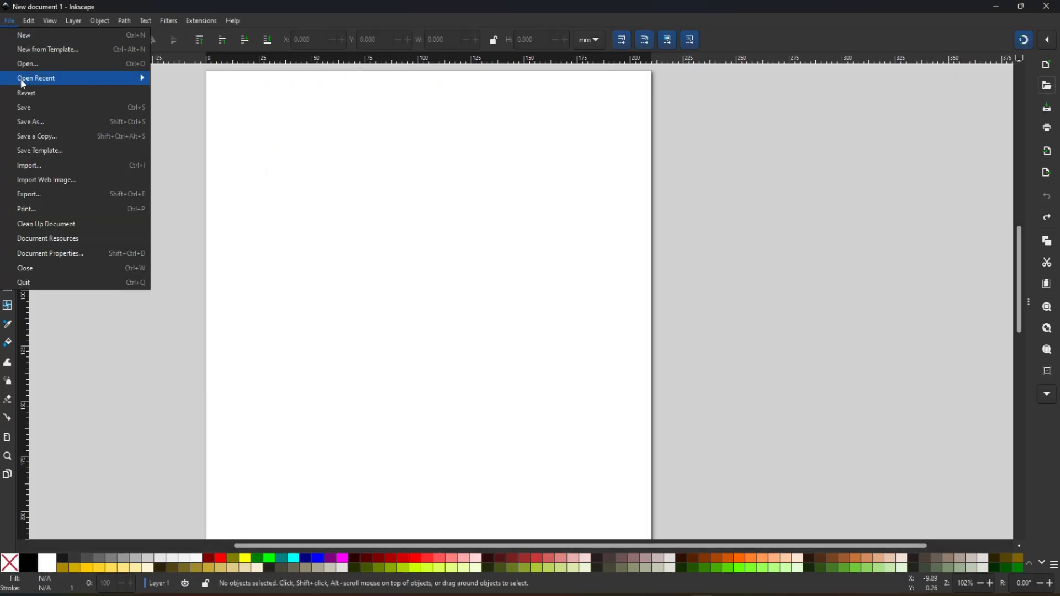
{"action": "mouse_move", "coordinate": [98, 78]}
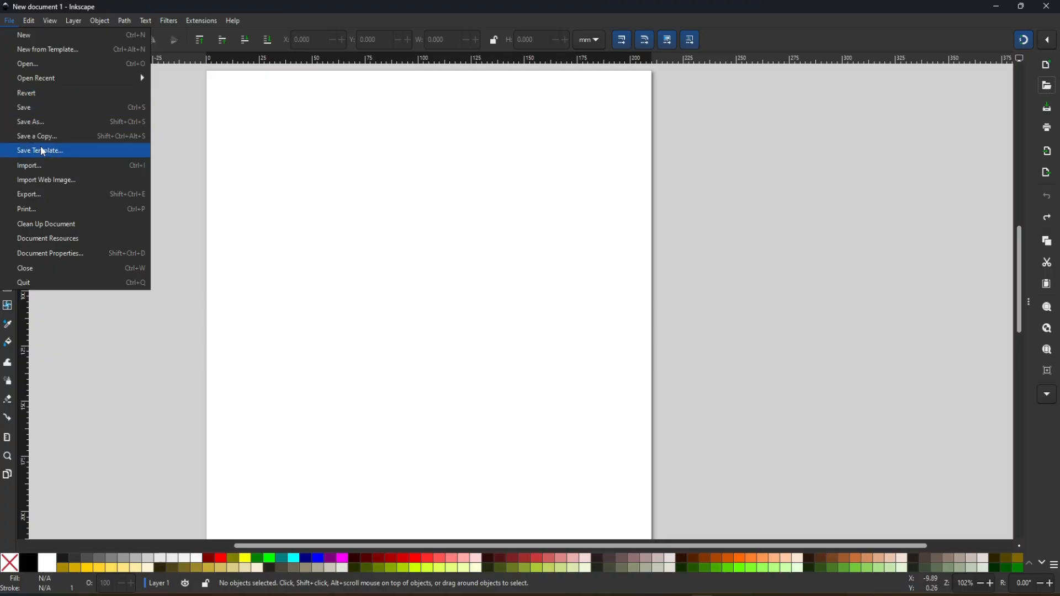
{"action": "left_click", "coordinate": [32, 170]}
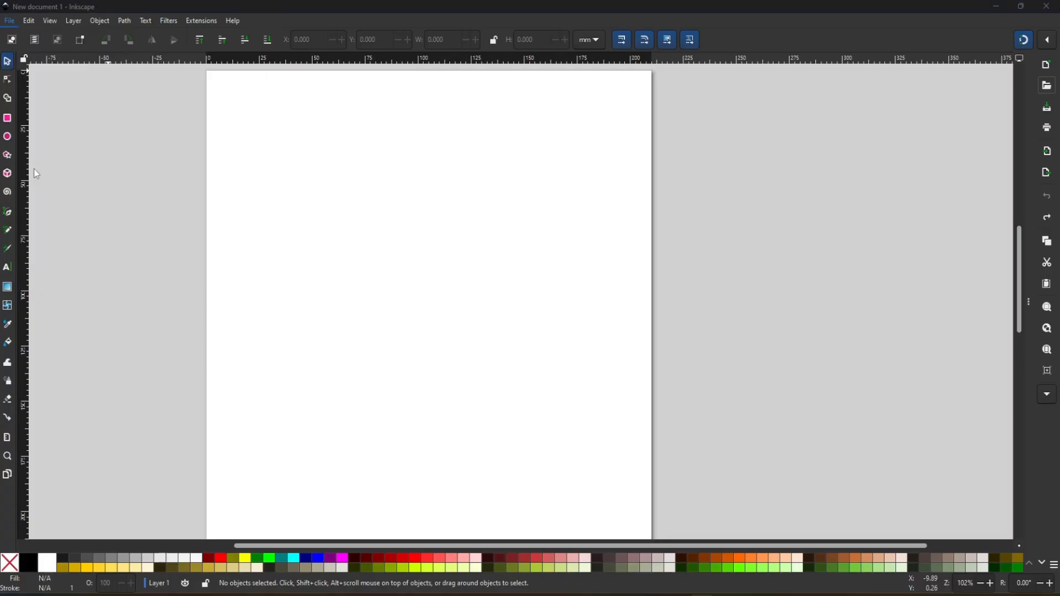
{"action": "left_click", "coordinate": [287, 241]}
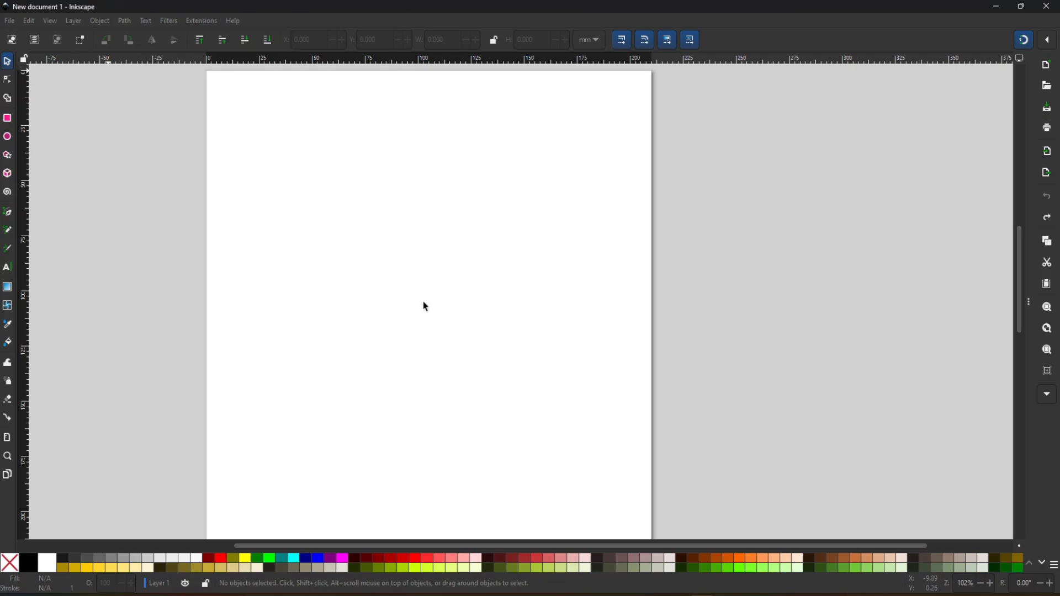
- Open the Import Web Image dialog
{"action": "left_click", "coordinate": [11, 22]}
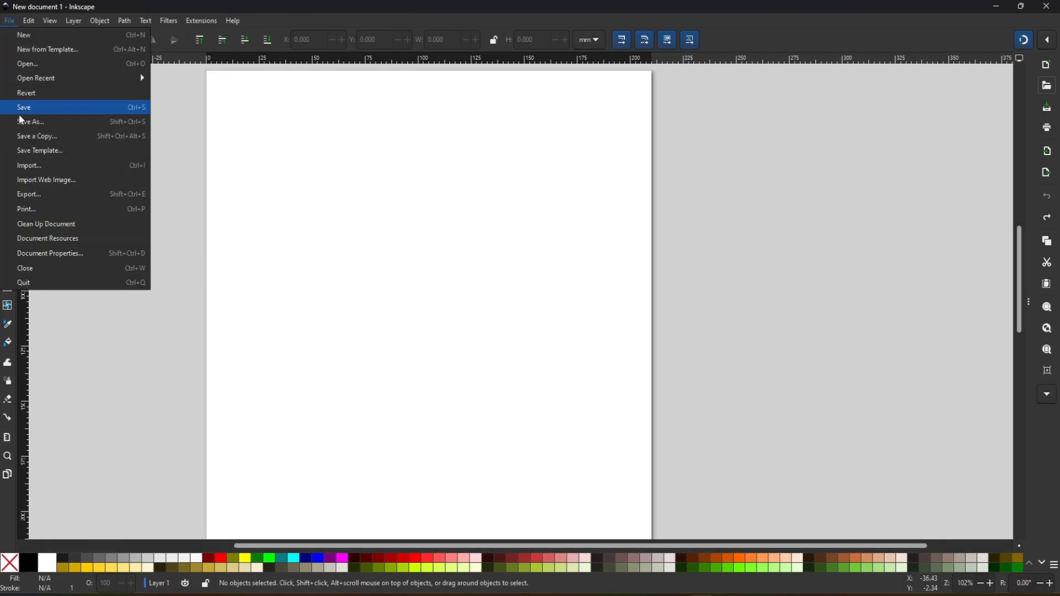
{"action": "left_click", "coordinate": [48, 183]}
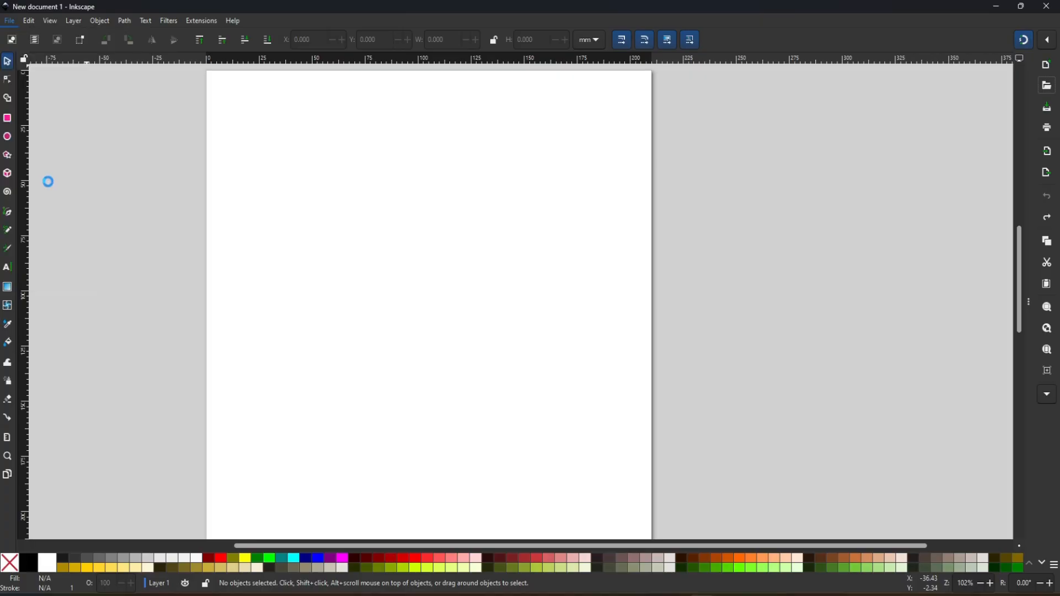
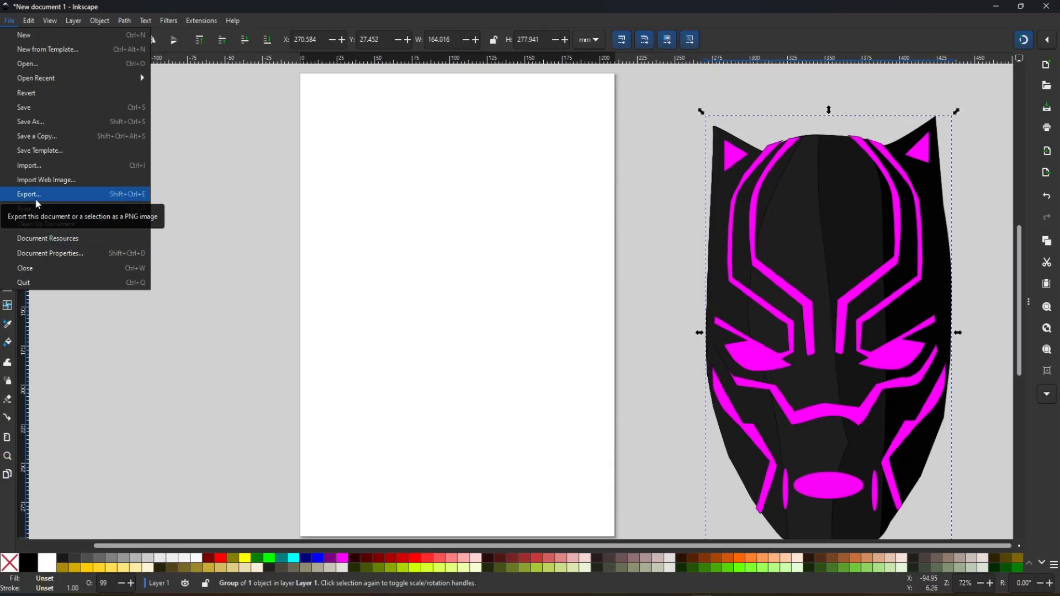
- View the document resources and close their dialog
{"action": "left_click", "coordinate": [44, 244]}
{"action": "left_click", "coordinate": [626, 164]}
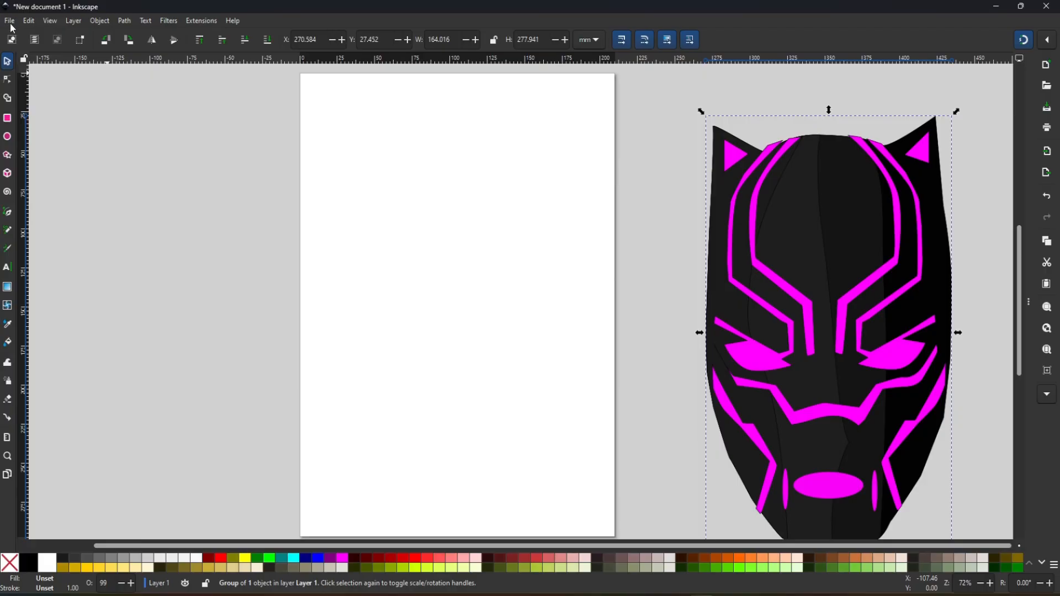
- Set the A4 page to landscape orientation in the document properties
{"action": "left_click", "coordinate": [9, 21]}
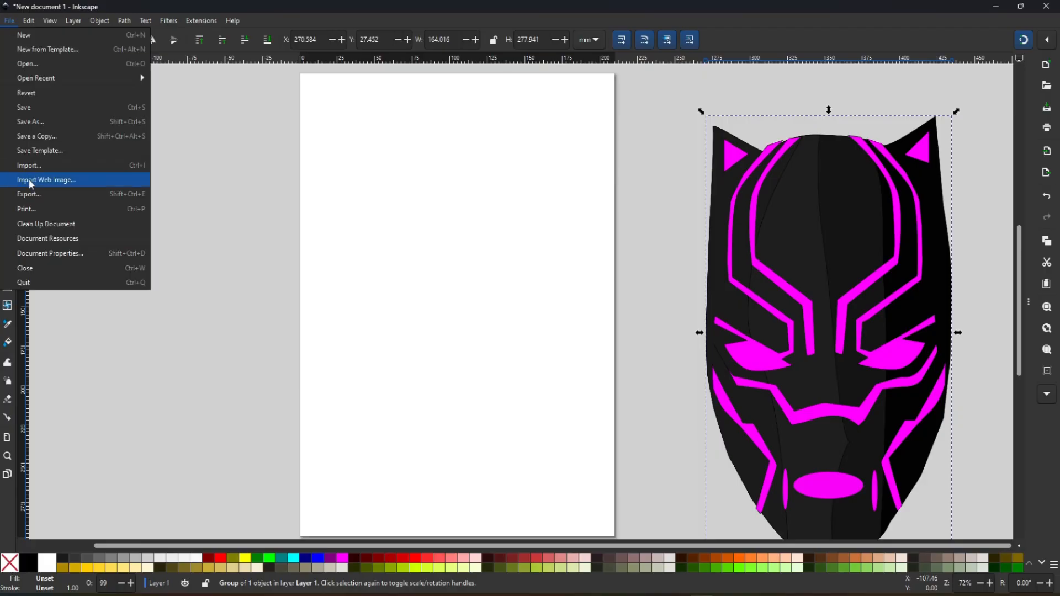
{"action": "left_click", "coordinate": [43, 255]}
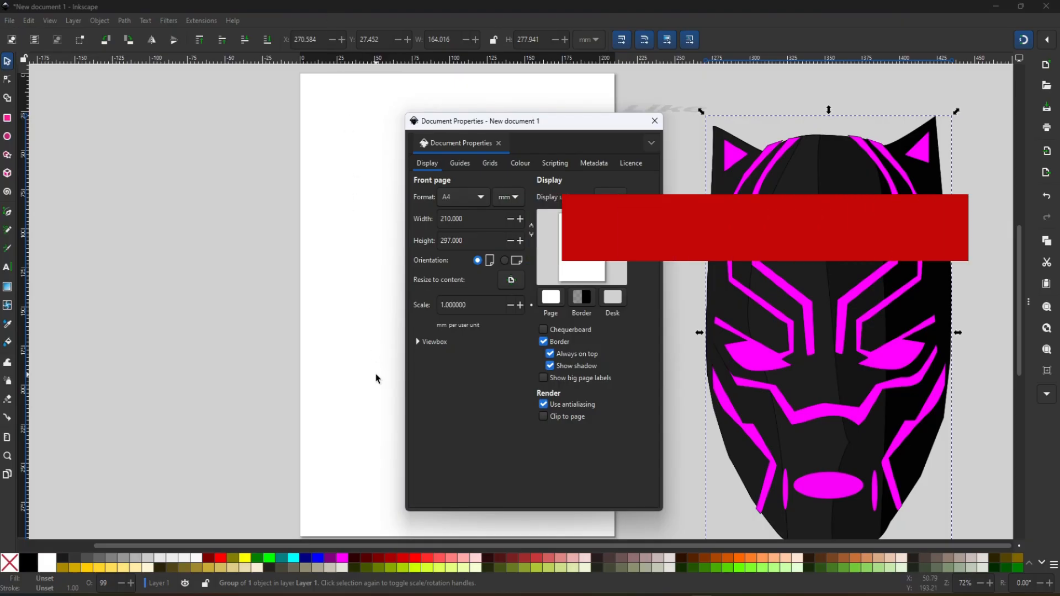
{"action": "left_click", "coordinate": [504, 260]}
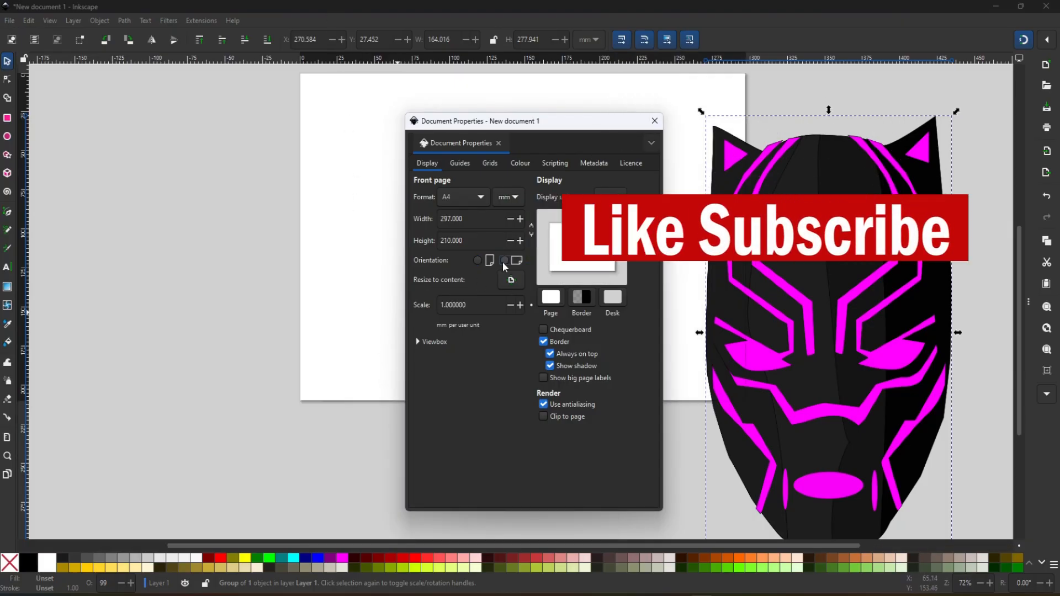
- Move the document properties dialog off the page and set both the page format units and the display units to inches
{"action": "left_click_drag", "start_coordinate": [579, 128], "coordinate": [280, 161]}
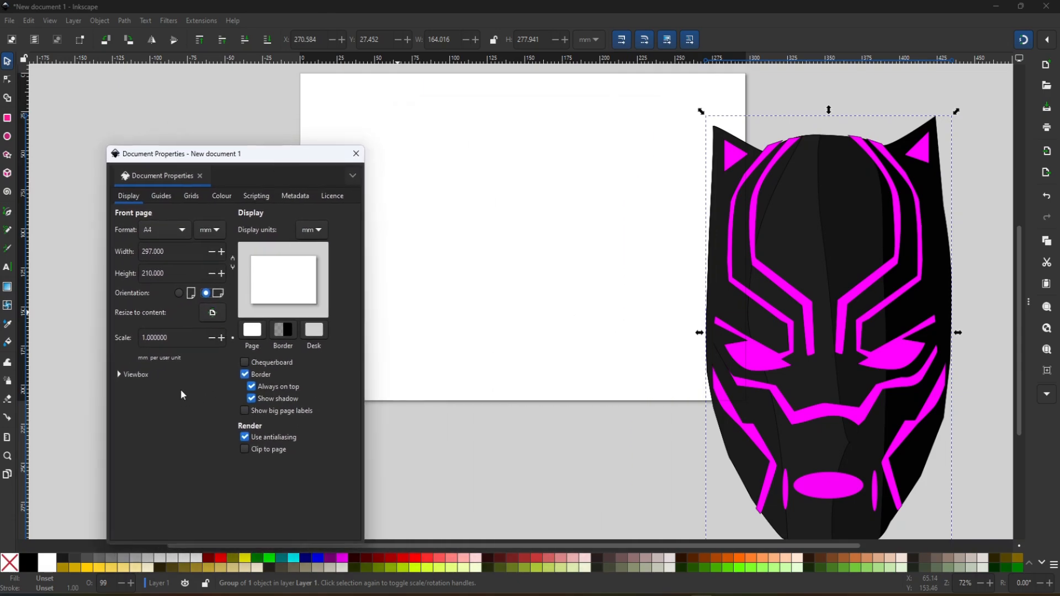
{"action": "left_click", "coordinate": [216, 232]}
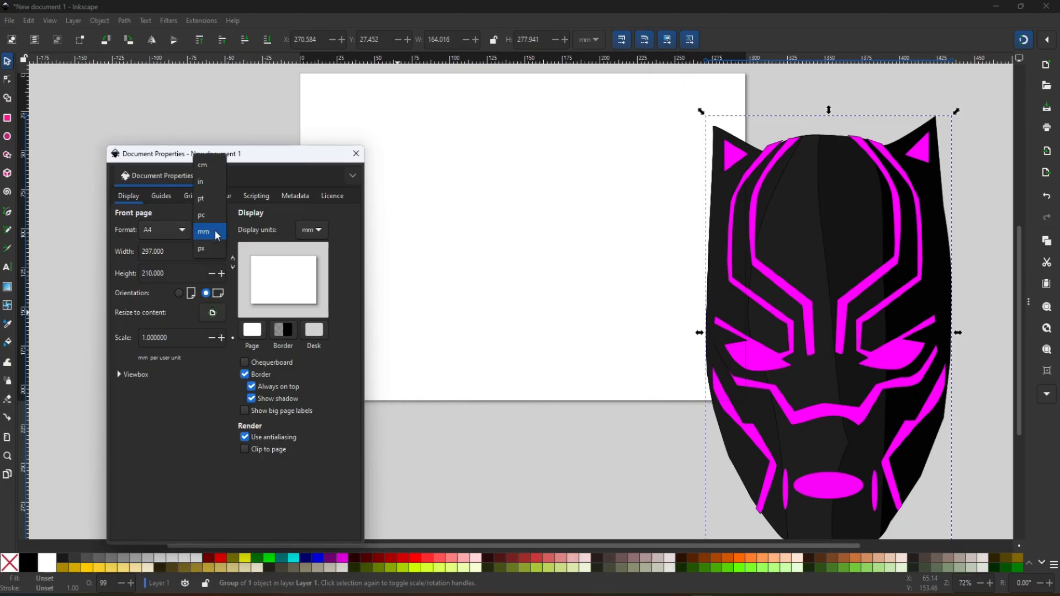
{"action": "left_click", "coordinate": [210, 182]}
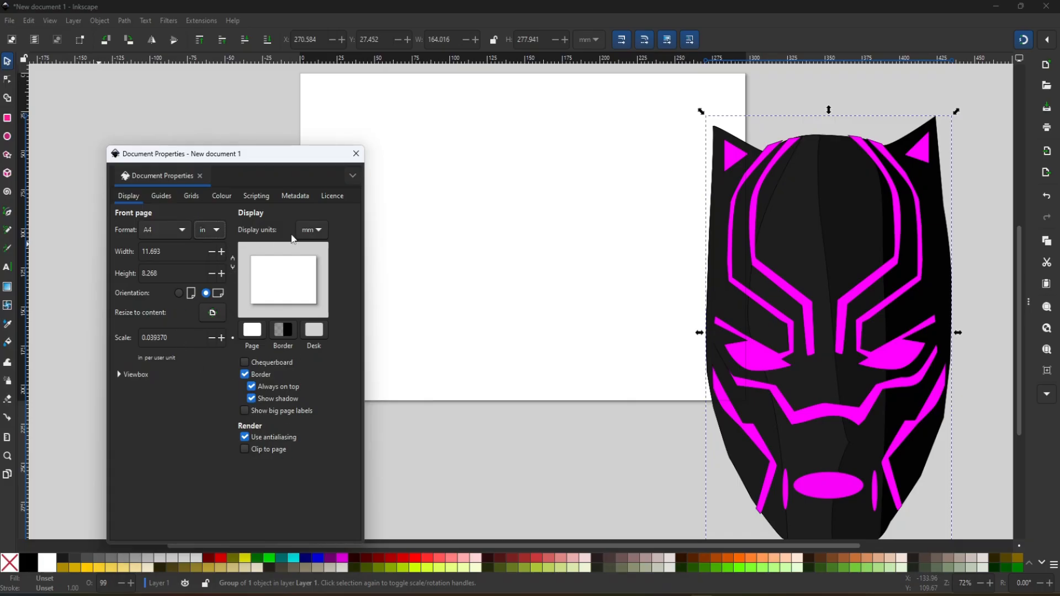
{"action": "left_click", "coordinate": [325, 237]}
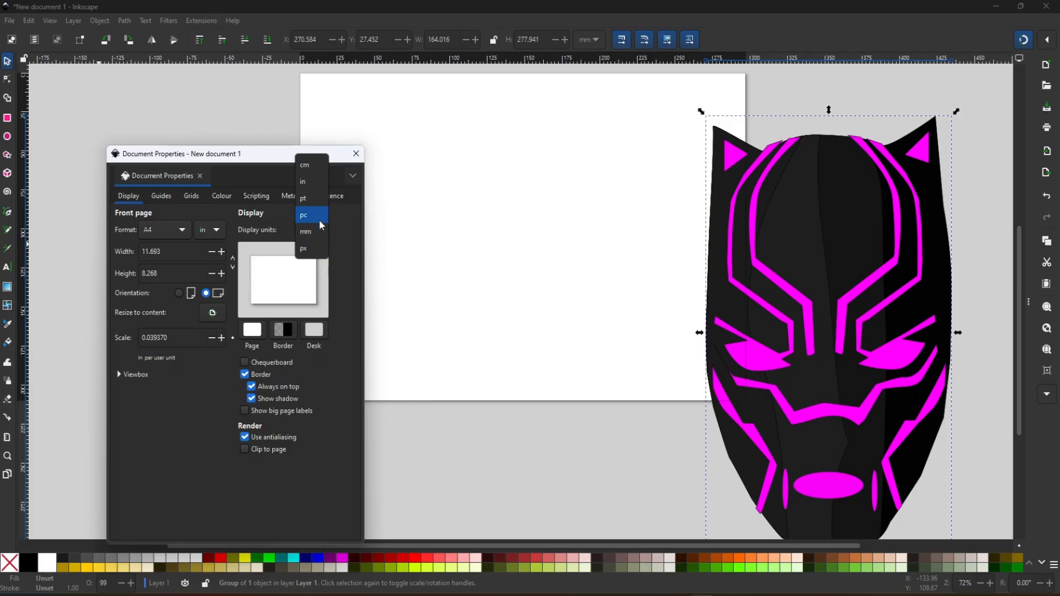
{"action": "left_click", "coordinate": [307, 182]}
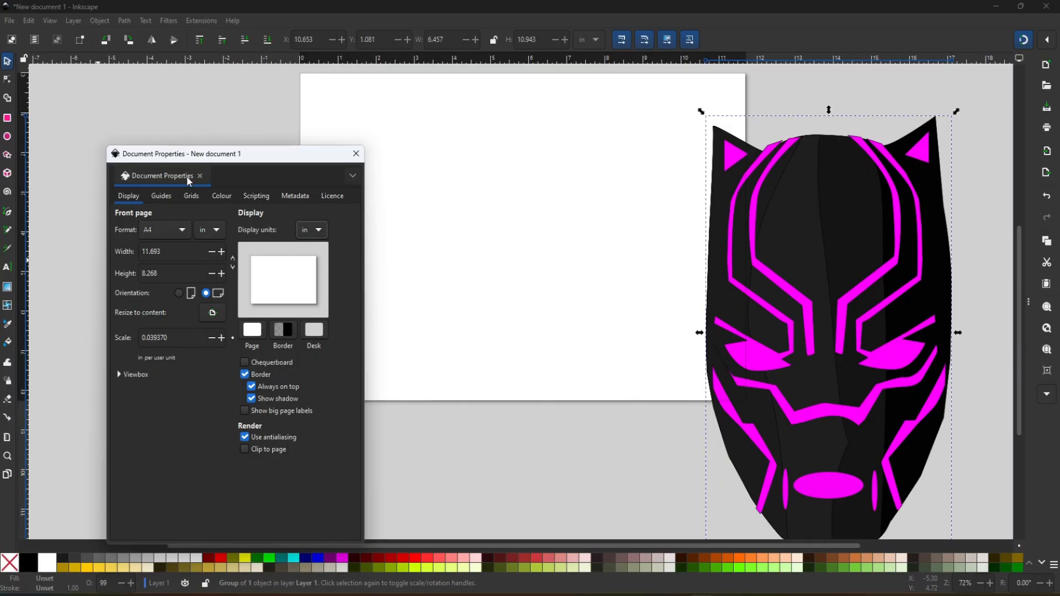
- Review the guides, grids, colour, scripting, metadata and licence settings of the document and close its properties
{"action": "left_click", "coordinate": [161, 196]}
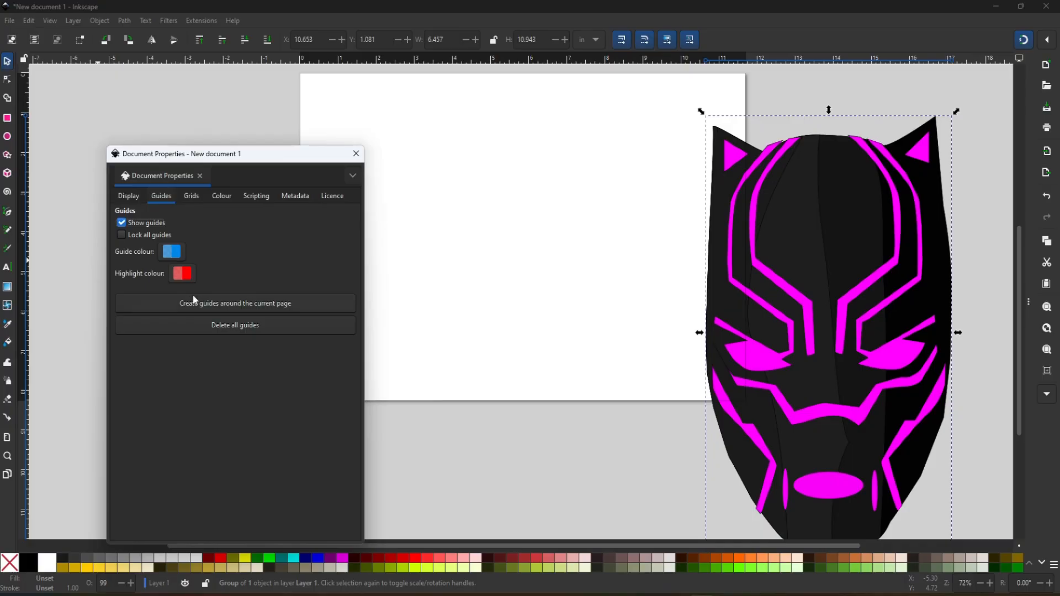
{"action": "left_click", "coordinate": [197, 198]}
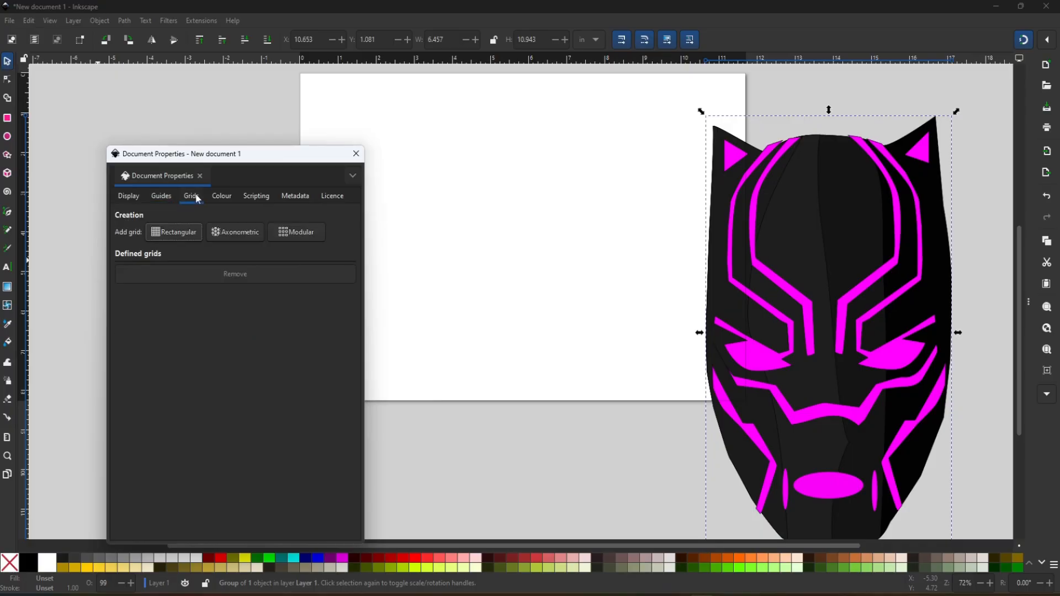
{"action": "left_click", "coordinate": [225, 200]}
{"action": "left_click", "coordinate": [257, 199]}
{"action": "left_click", "coordinate": [310, 203]}
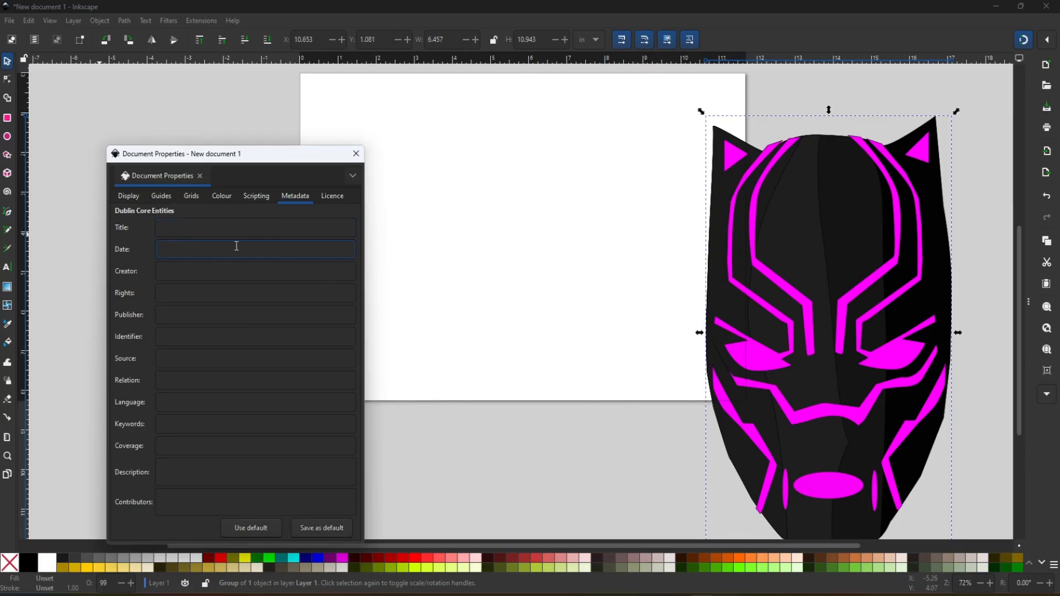
{"action": "left_click", "coordinate": [334, 197]}
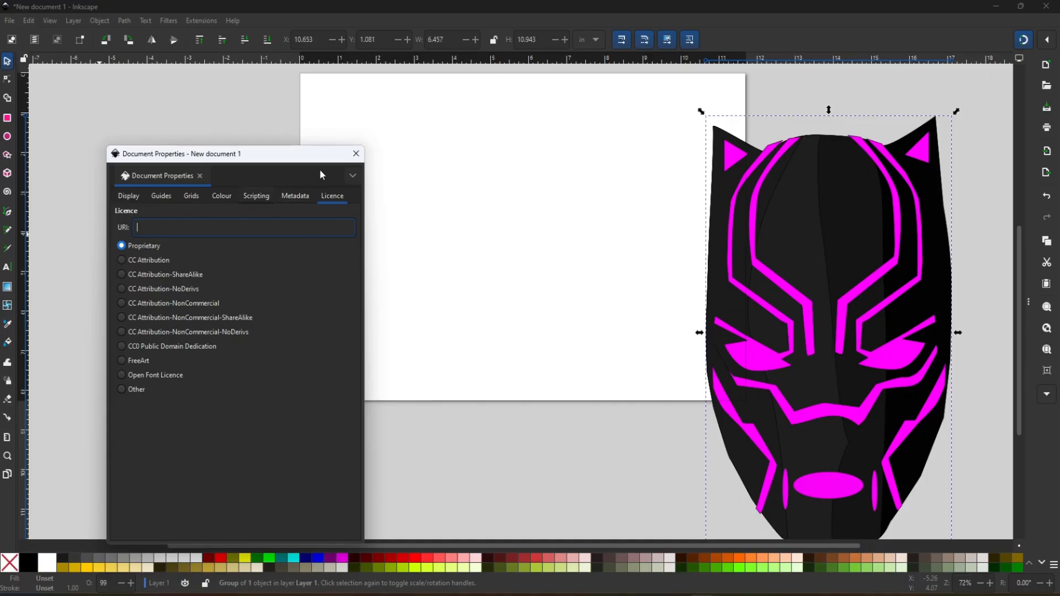
{"action": "left_click", "coordinate": [351, 157]}
- Undo the display unit change and several earlier edits in the document
{"action": "left_click", "coordinate": [29, 22]}
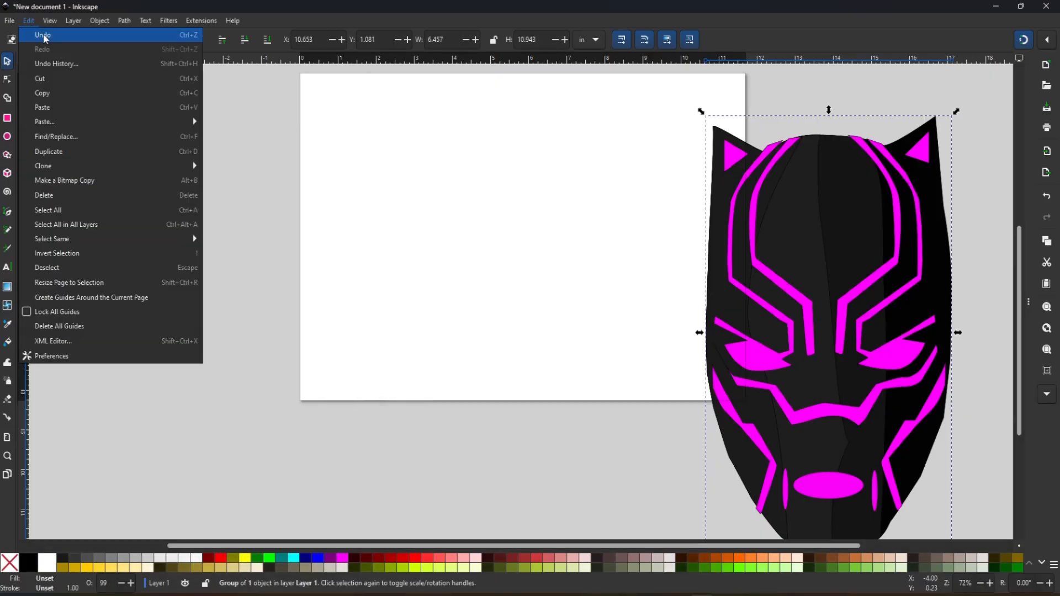
{"action": "left_click", "coordinate": [45, 35]}
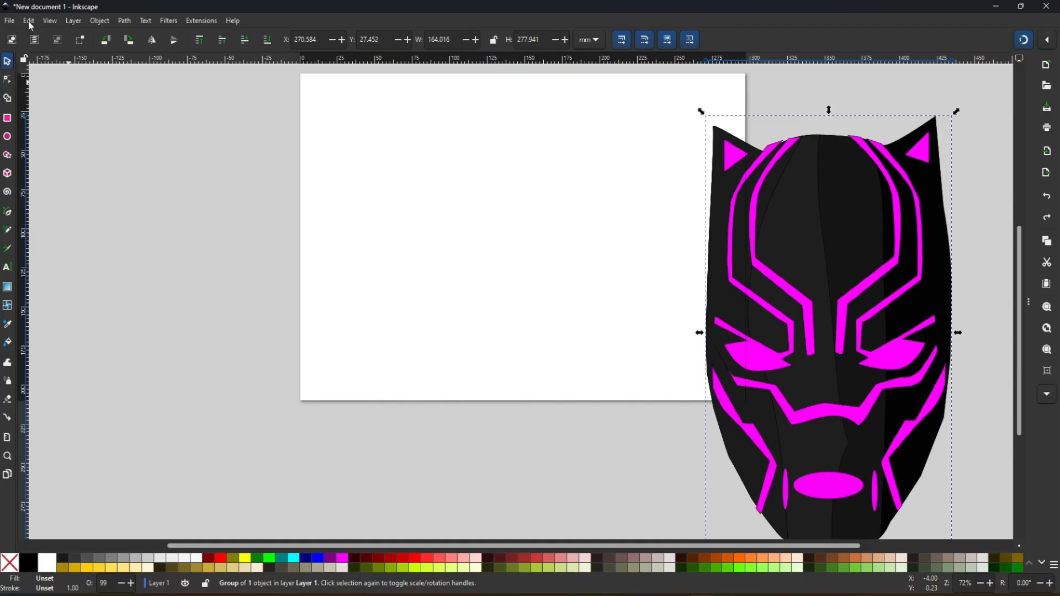
{"action": "left_click", "coordinate": [30, 23]}
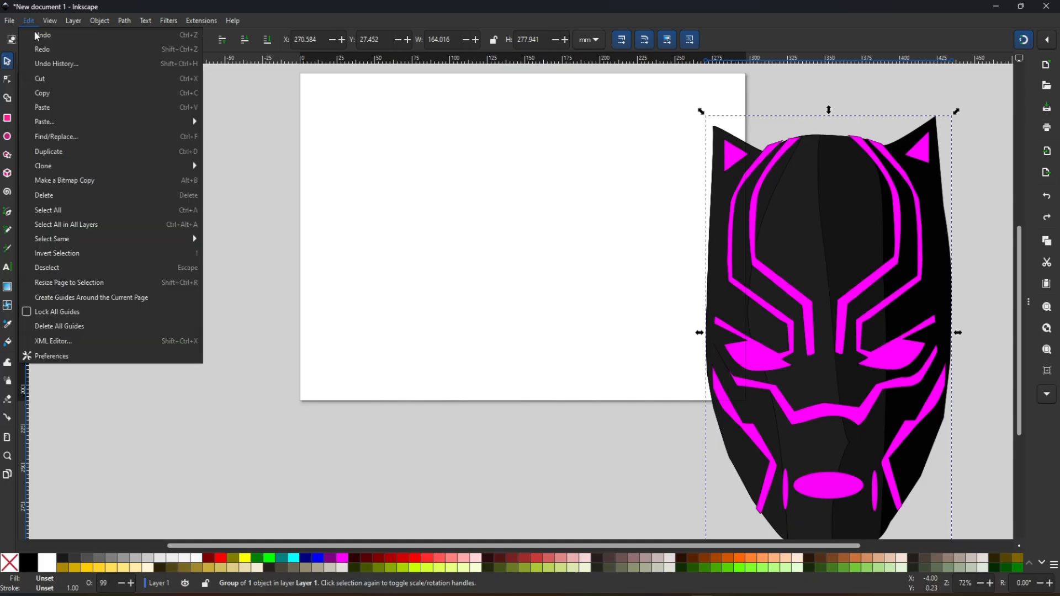
{"action": "left_click", "coordinate": [55, 37]}
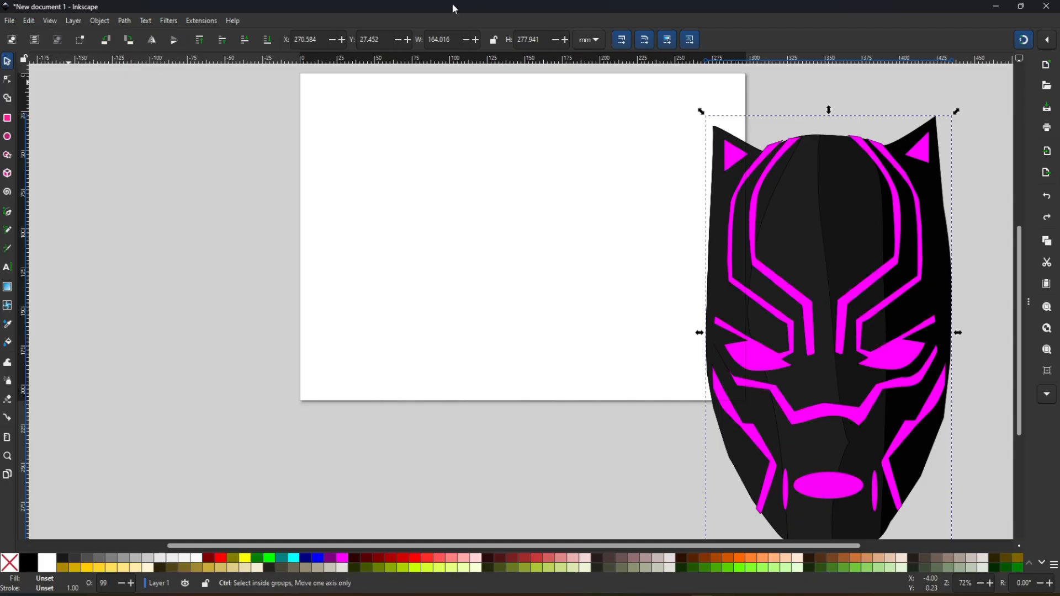
{"action": "key", "text": "ctrl+z"}
{"action": "key", "text": "ctrl+z"}
{"action": "key", "text": "ctrl+z"}
{"action": "key", "text": "ctrl+z"}
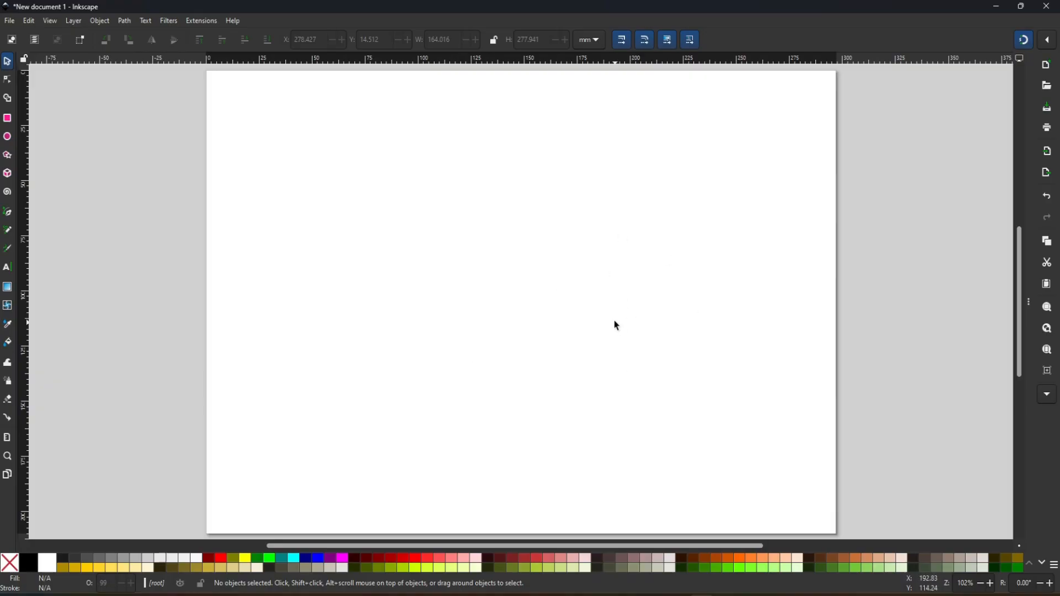
- Practise panning the canvas to shift the page within the view
{"action": "left_click_drag", "start_coordinate": [461, 275], "coordinate": [376, 286]}
{"action": "left_click_drag", "start_coordinate": [362, 281], "coordinate": [560, 294]}
{"action": "key", "text": "space"}
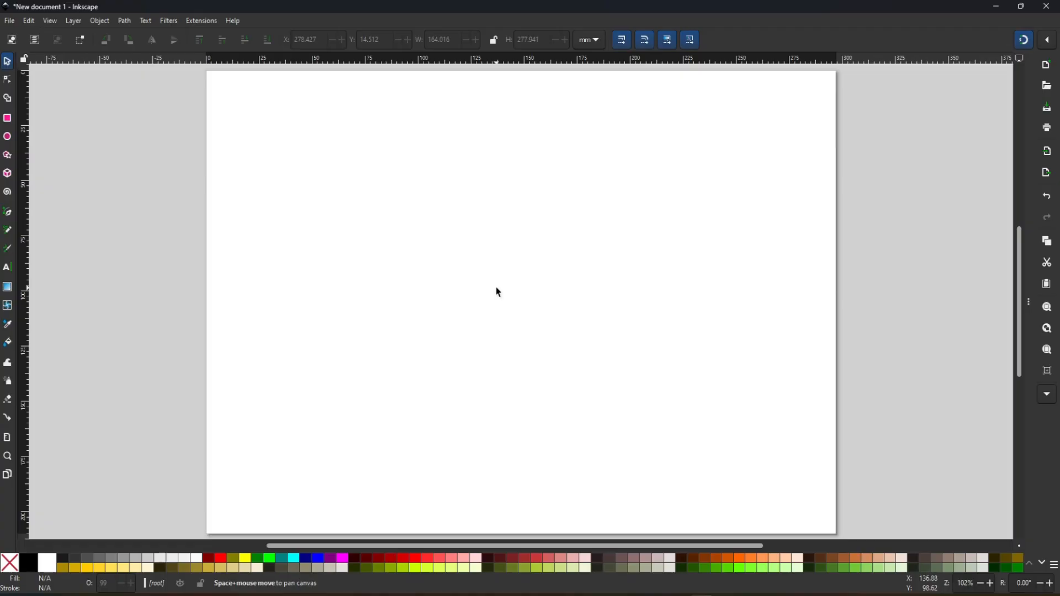
{"action": "left_click_drag", "start_coordinate": [498, 293], "coordinate": [476, 298]}
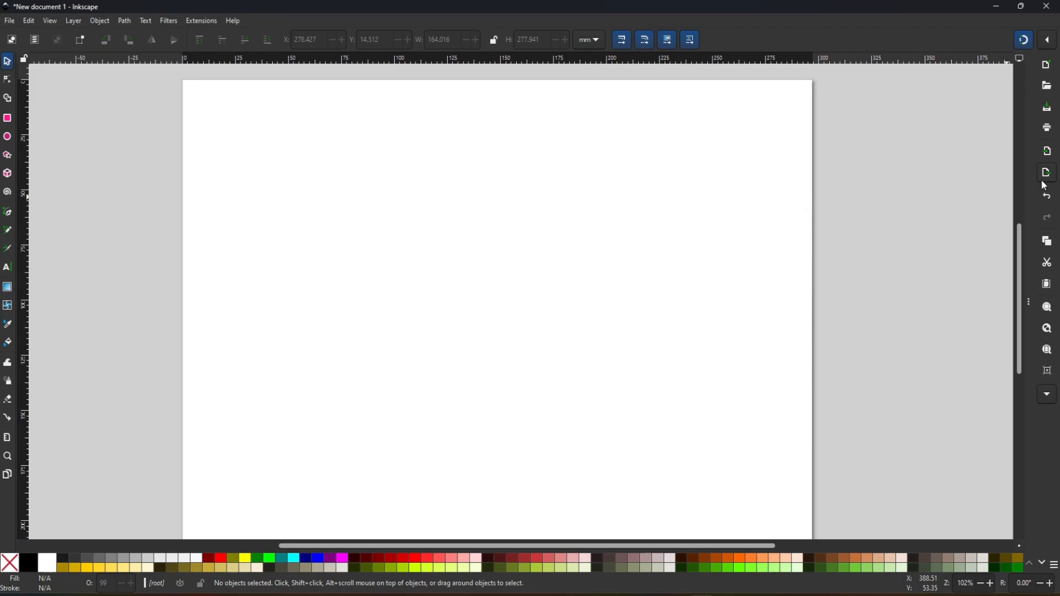
- Try the 1:1, 1:2, fit-page and page-width zoom levels, zoom out twice, and fit the whole page in view again
{"action": "key", "text": "1"}
{"action": "key", "text": "2"}
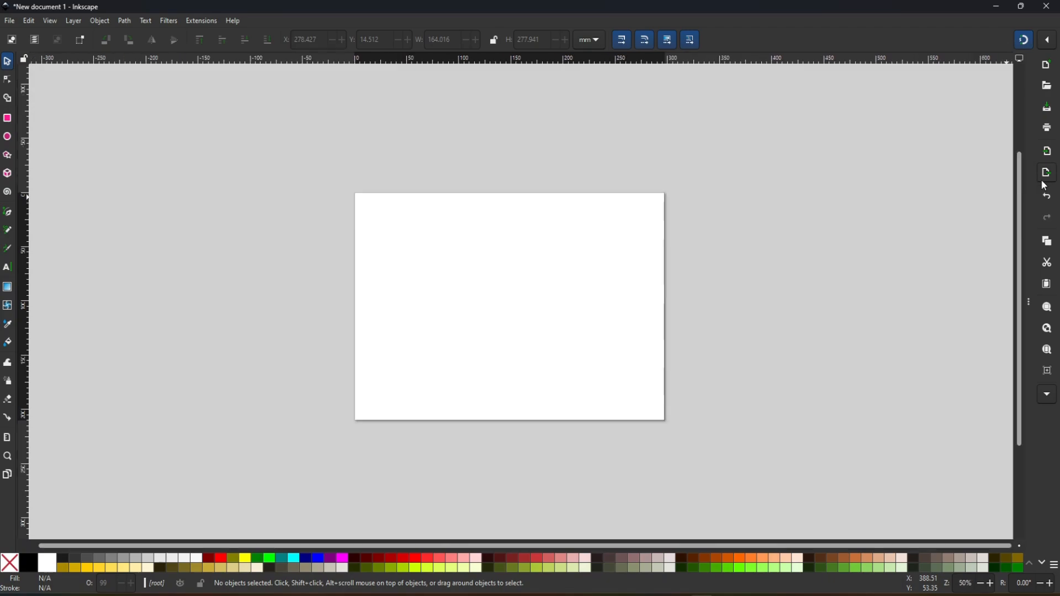
{"action": "key", "text": "5"}
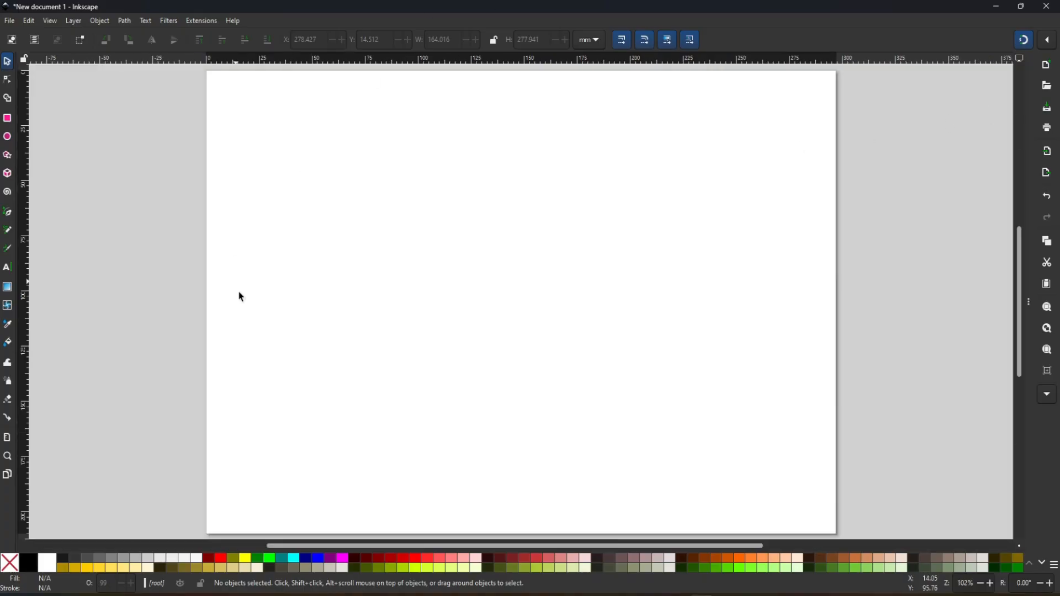
{"action": "key", "text": "6"}
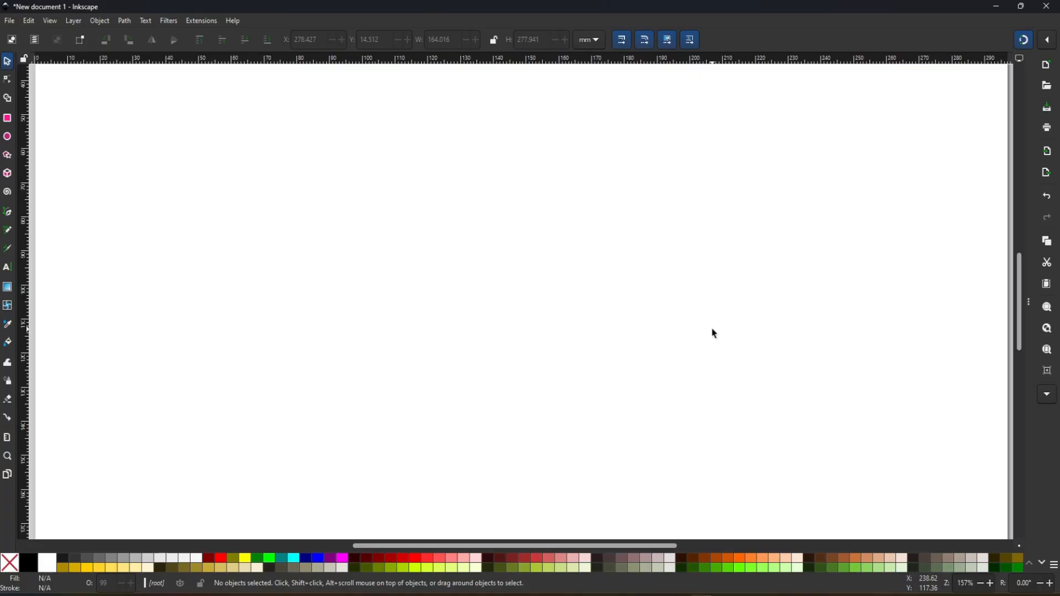
{"action": "key", "text": "5"}
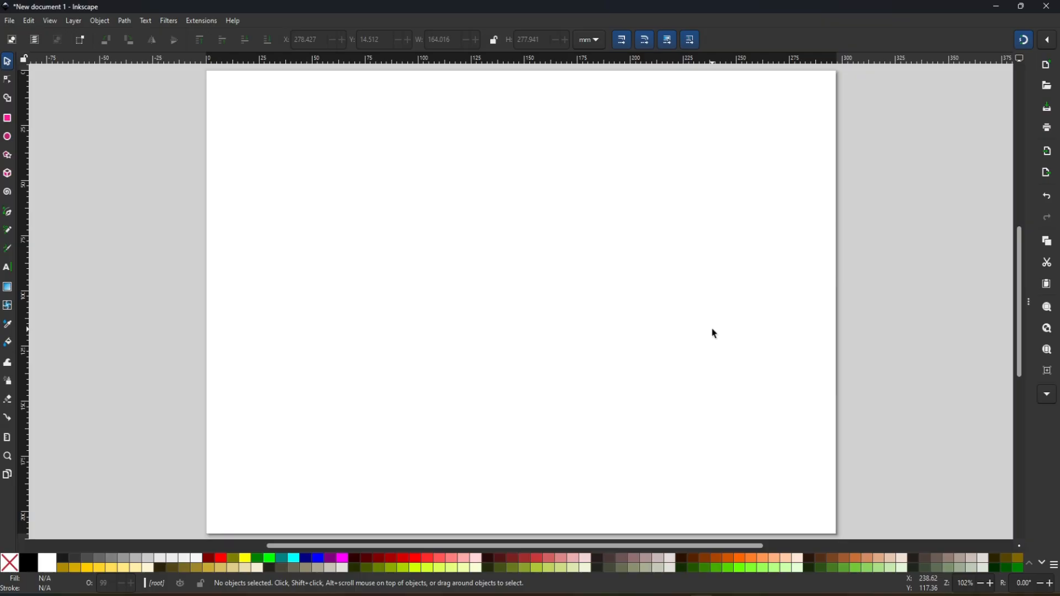
{"action": "key", "text": "minus"}
{"action": "key", "text": "minus"}
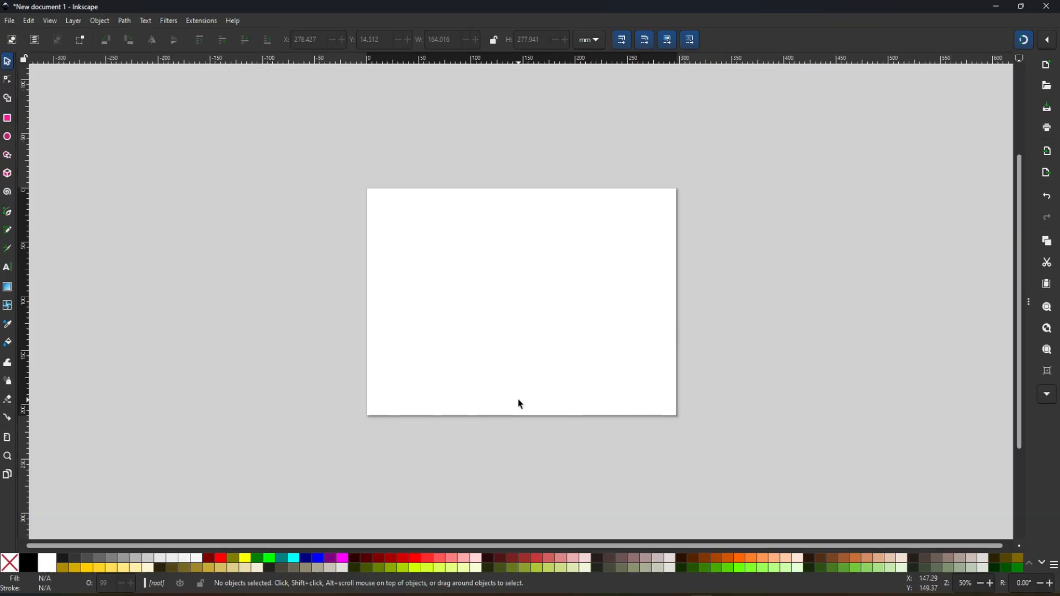
{"action": "key", "text": "5"}
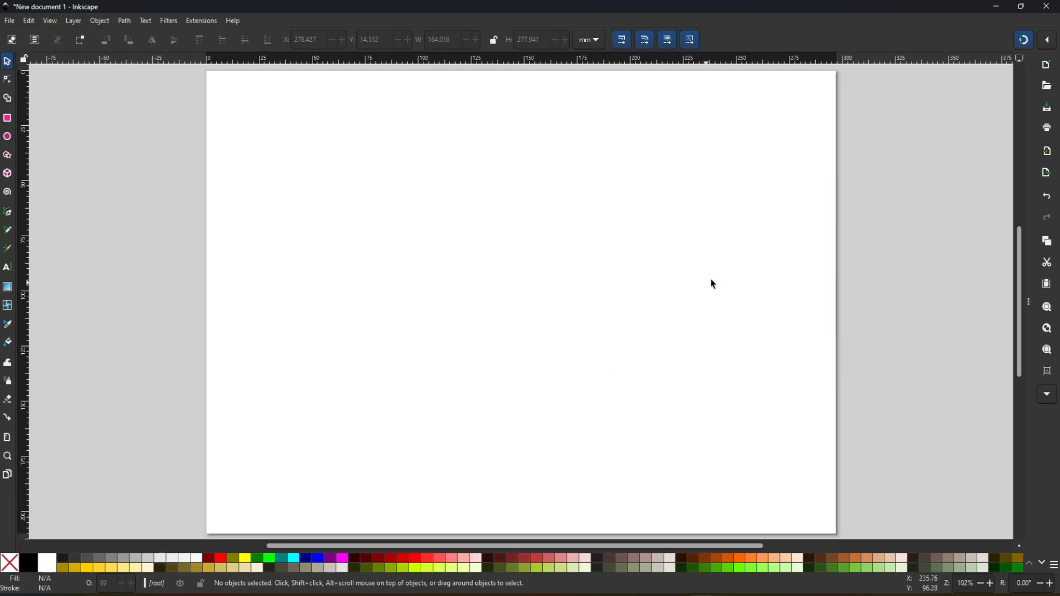
- Open the preferences, look at the Selector Tool and Interface settings, and widen the dialog to show its options in full
{"action": "left_click", "coordinate": [29, 21]}
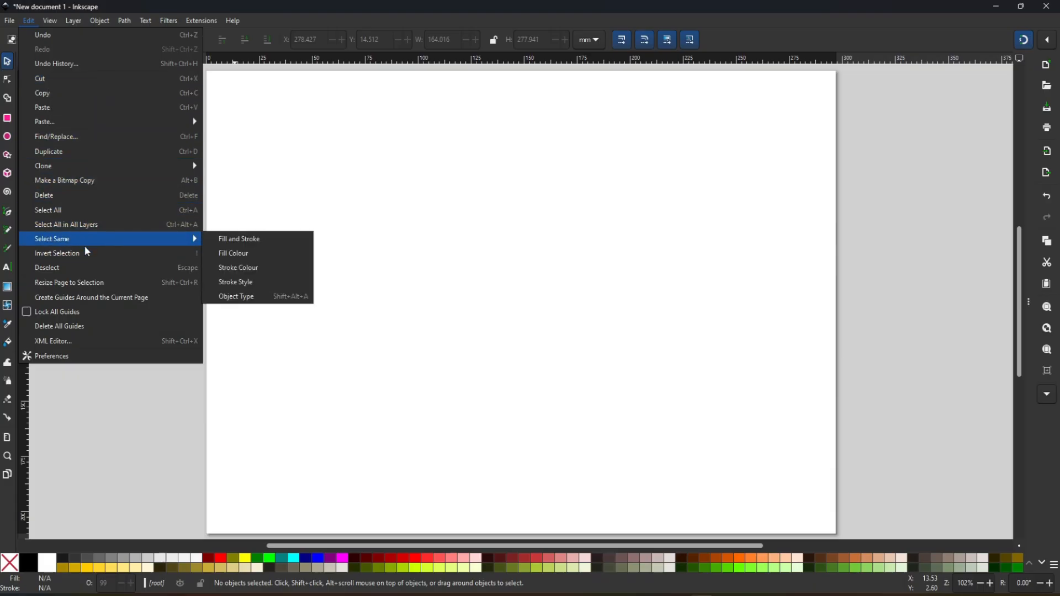
{"action": "left_click", "coordinate": [54, 357]}
{"action": "left_click_drag", "start_coordinate": [138, 29], "coordinate": [376, 24]}
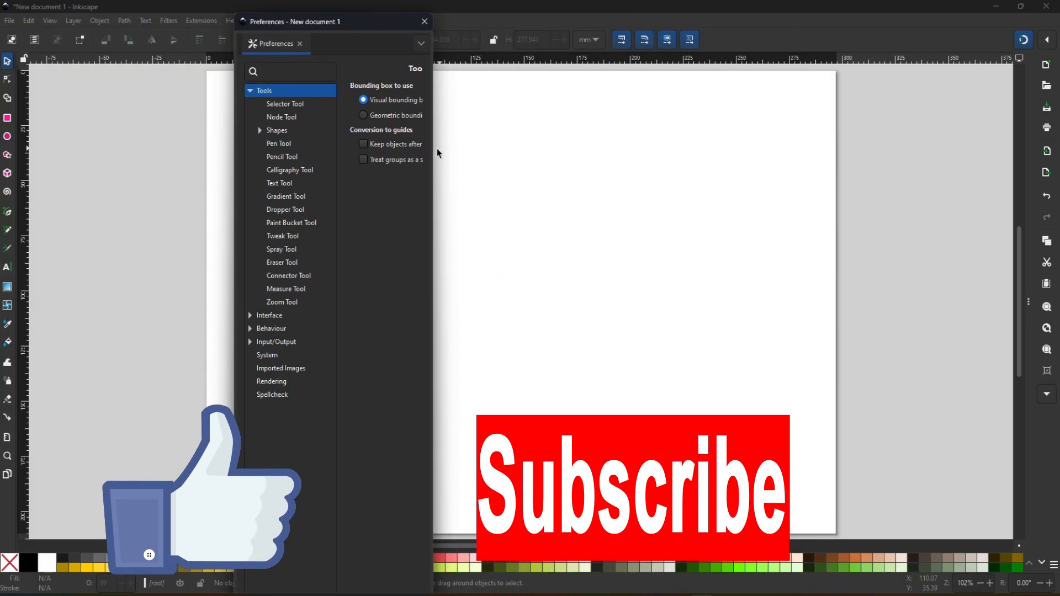
{"action": "left_click", "coordinate": [284, 104]}
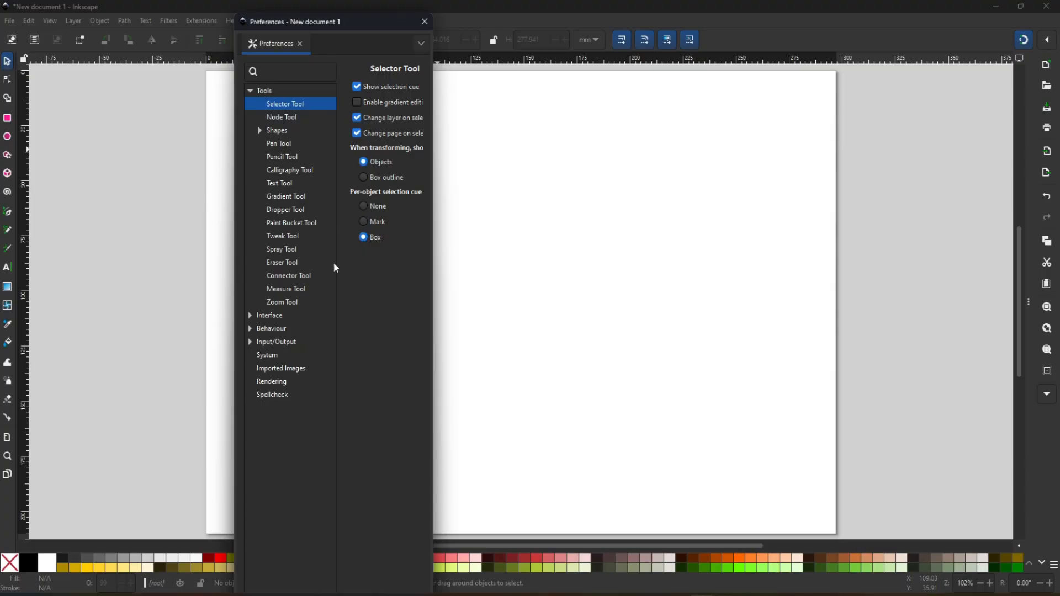
{"action": "left_click", "coordinate": [249, 317]}
{"action": "left_click", "coordinate": [270, 320]}
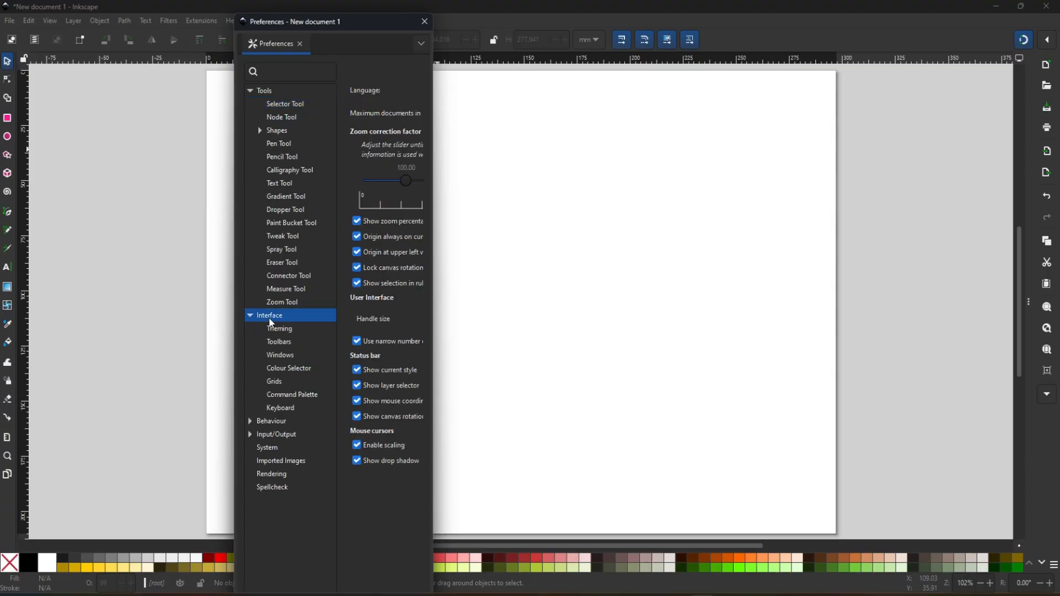
{"action": "left_click_drag", "start_coordinate": [433, 172], "coordinate": [551, 230]}
{"action": "left_click_drag", "start_coordinate": [553, 269], "coordinate": [746, 262]}
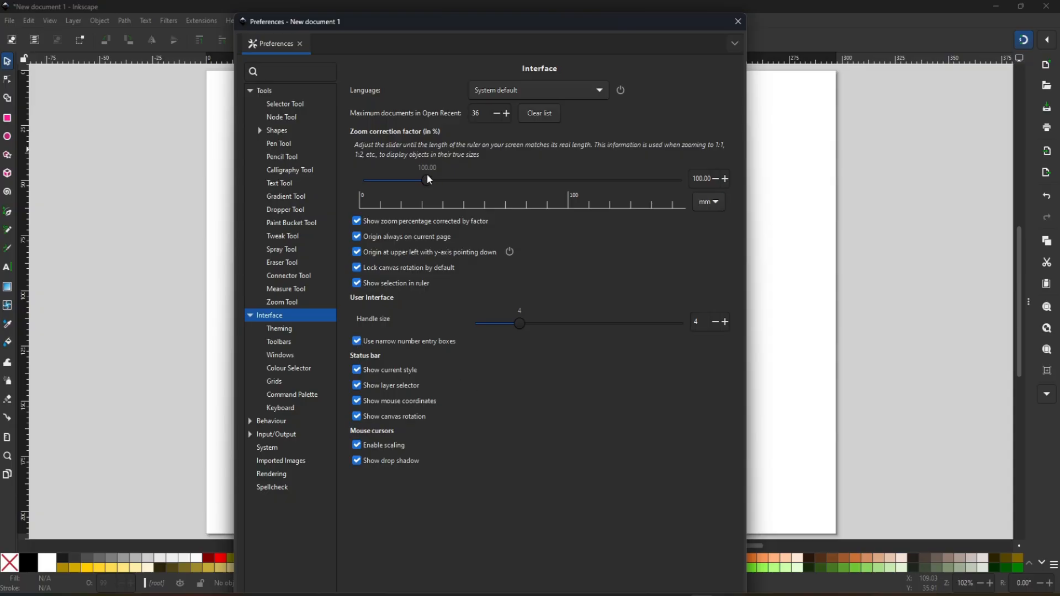
- Set the interface zoom correction factor to 246.08 % and choose Bengali (bn) as the language
{"action": "left_click_drag", "start_coordinate": [431, 184], "coordinate": [525, 191]}
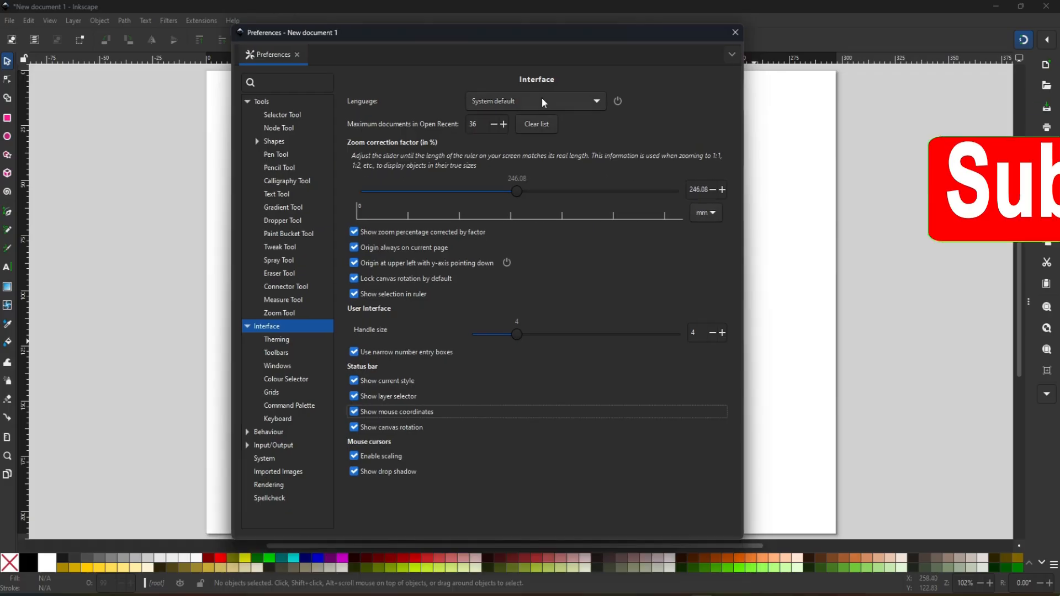
{"action": "left_click", "coordinate": [597, 102]}
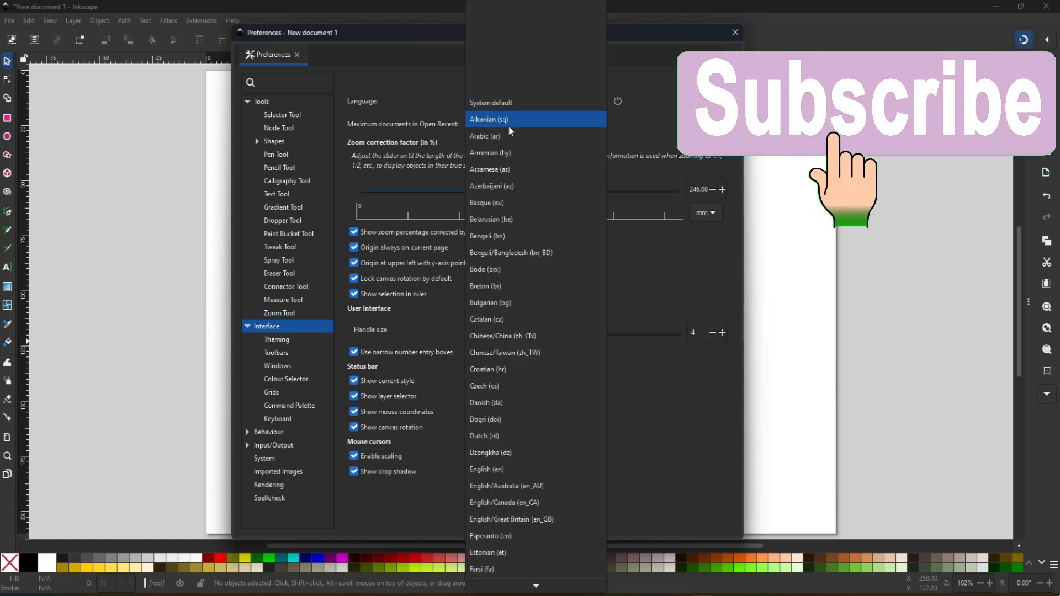
{"action": "scroll", "coordinate": [522, 410], "scroll_direction": "down", "scroll_amount": 2}
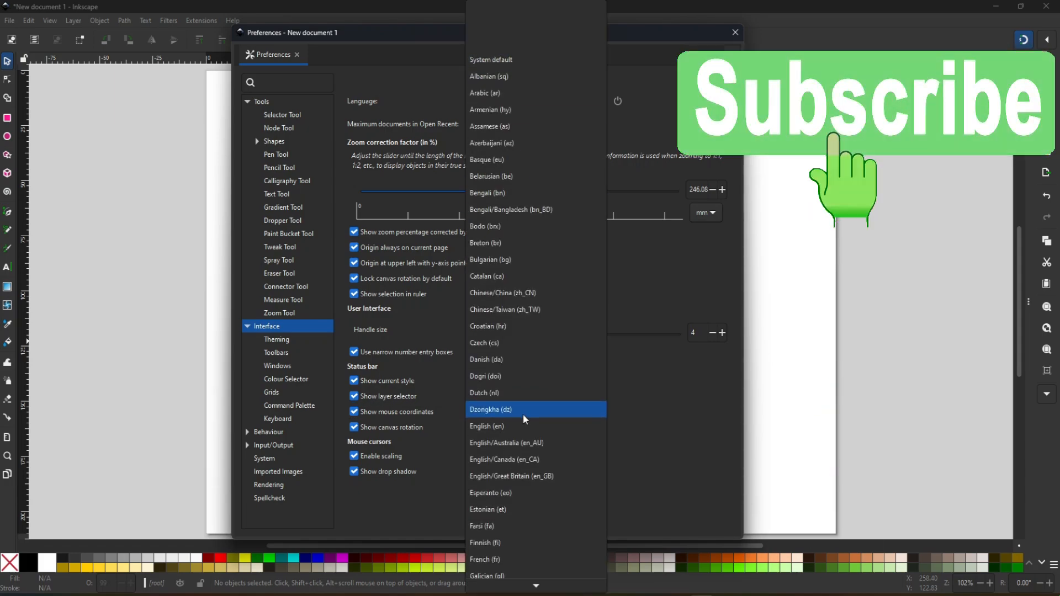
{"action": "left_click", "coordinate": [496, 194]}
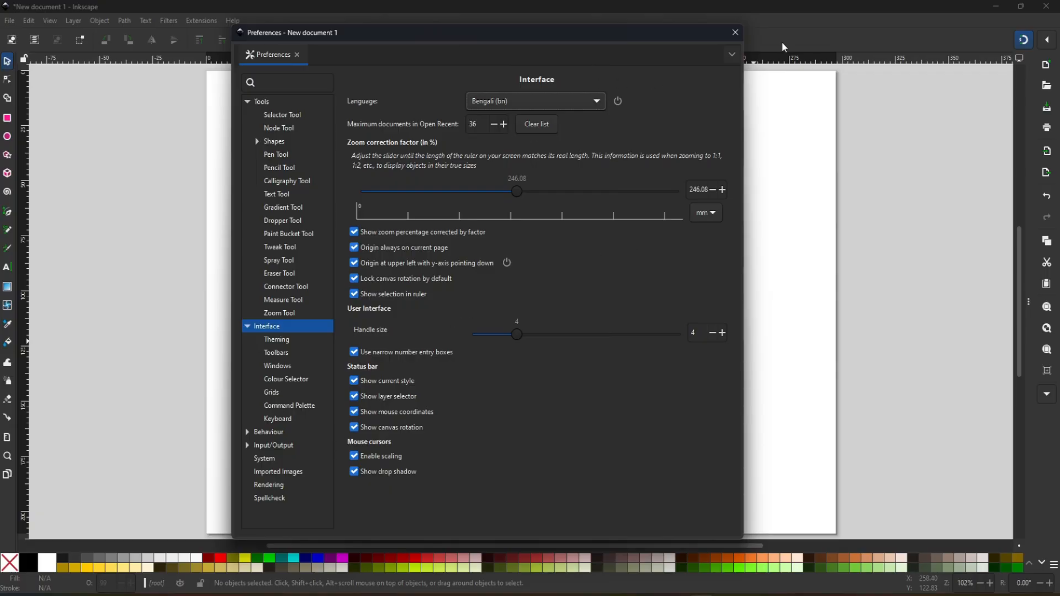
- Set the interface language to System default and open the Theming settings
{"action": "left_click", "coordinate": [535, 101]}
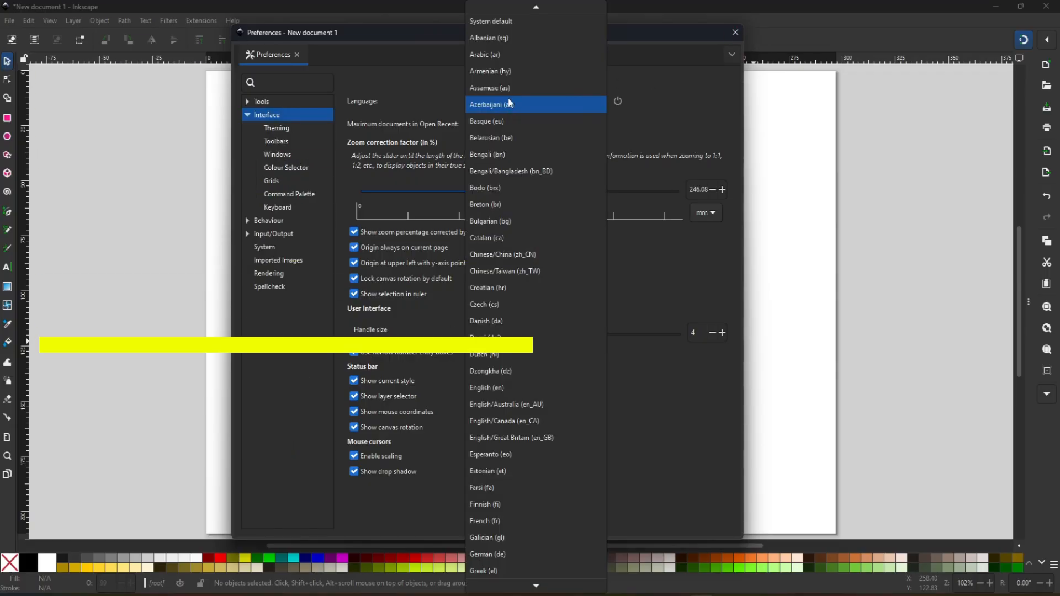
{"action": "left_click", "coordinate": [503, 30]}
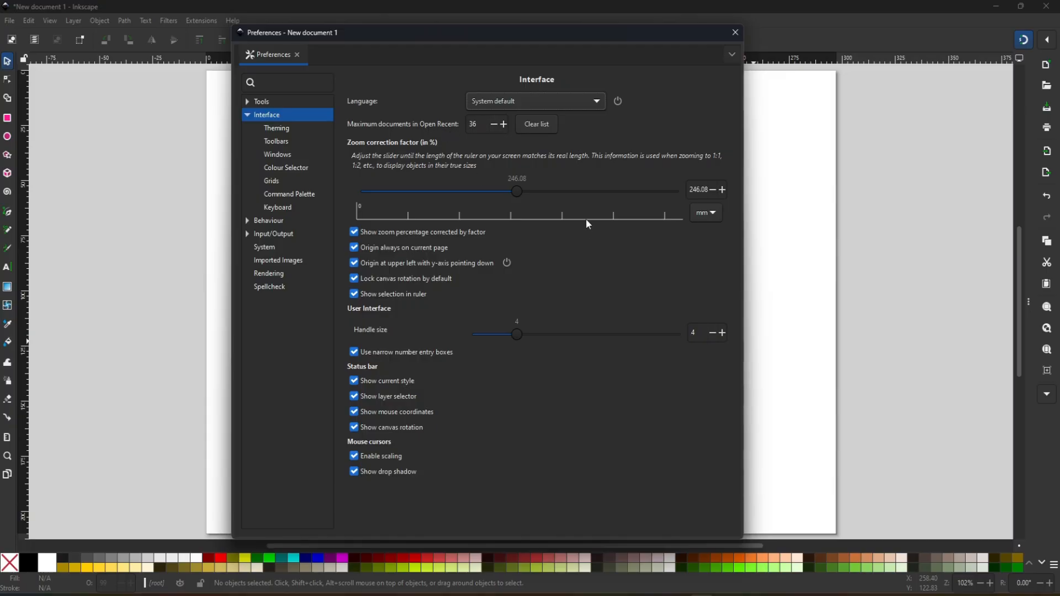
{"action": "left_click", "coordinate": [282, 132]}
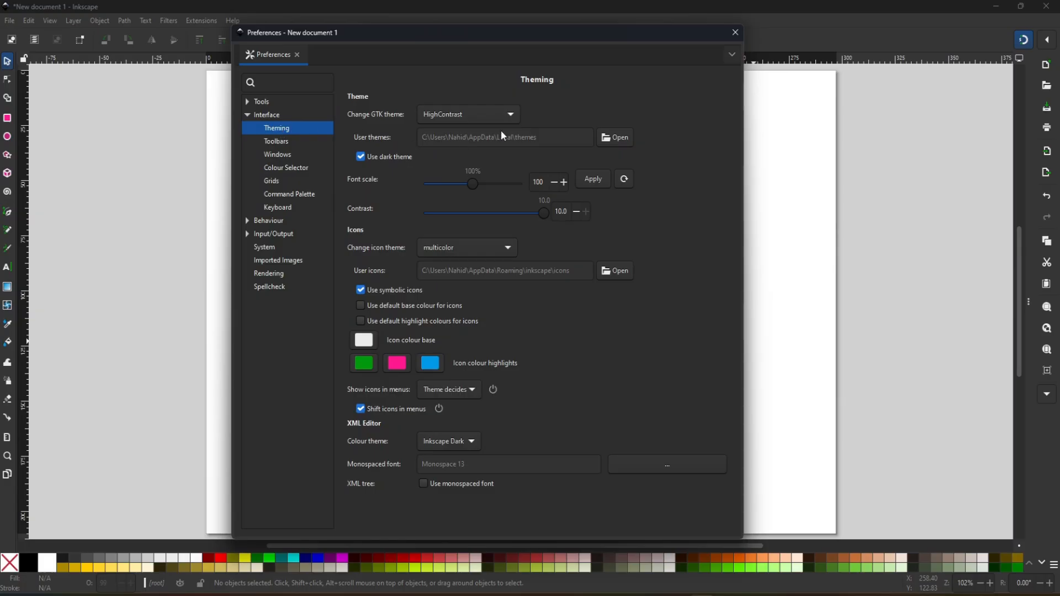
- Try the Minwaita-Inkscape and system (Adwaita) GTK themes and settle on HighContrast
{"action": "left_click", "coordinate": [511, 115]}
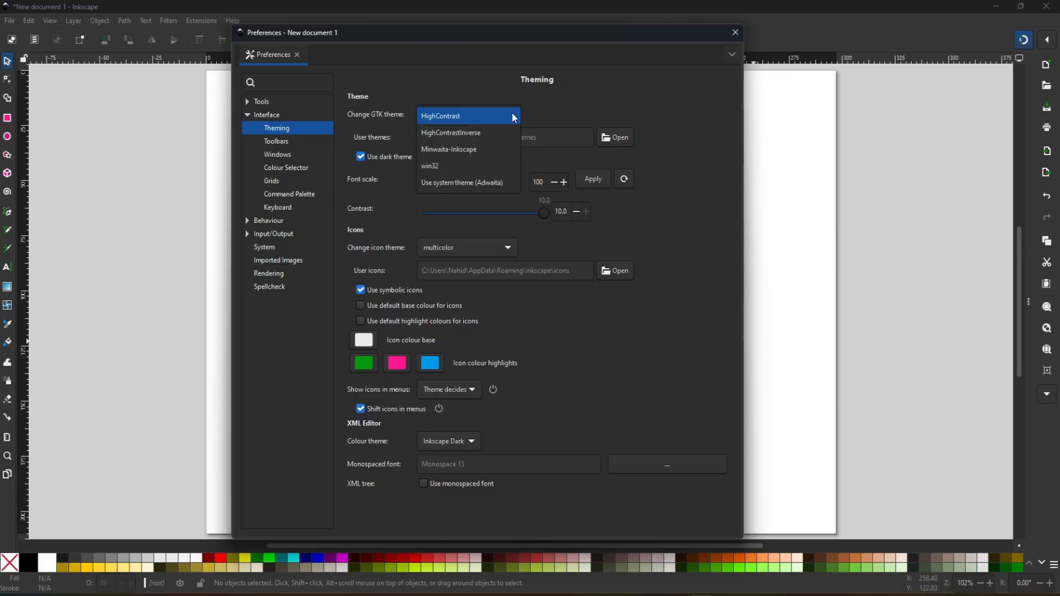
{"action": "left_click", "coordinate": [483, 149]}
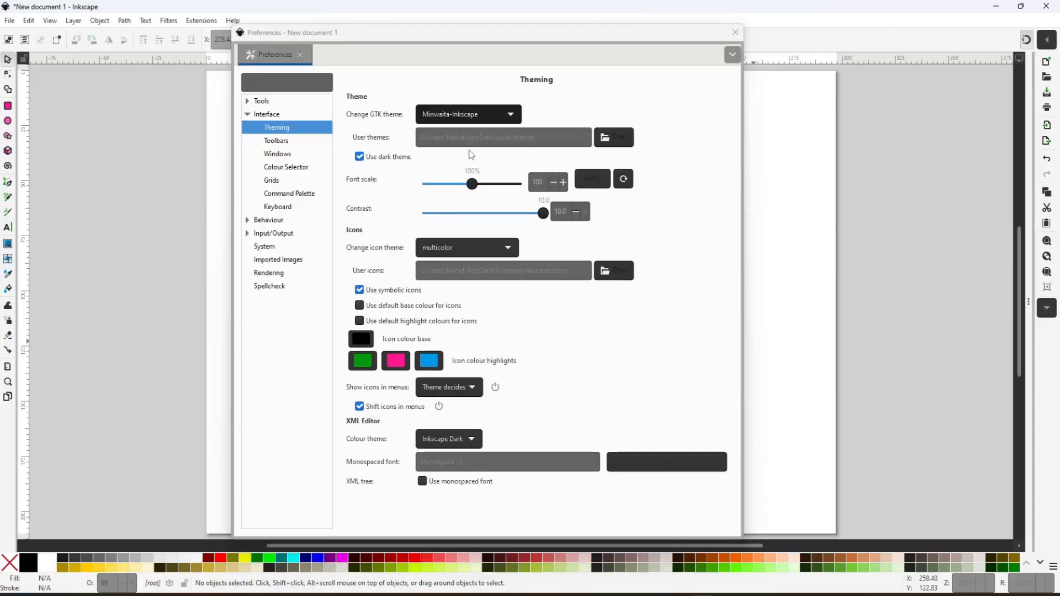
{"action": "left_click", "coordinate": [503, 106]}
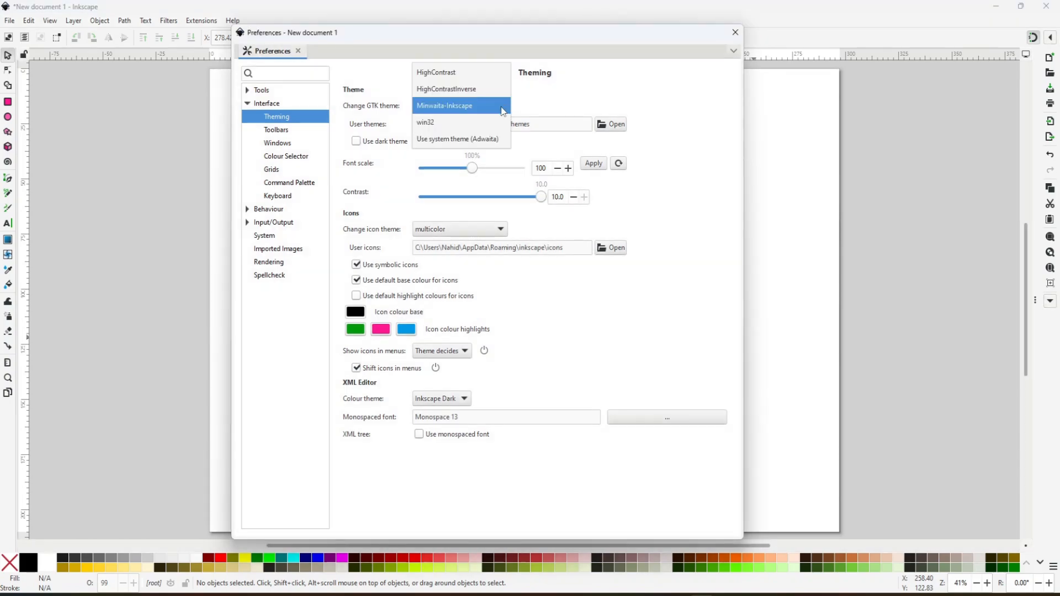
{"action": "left_click", "coordinate": [459, 138]}
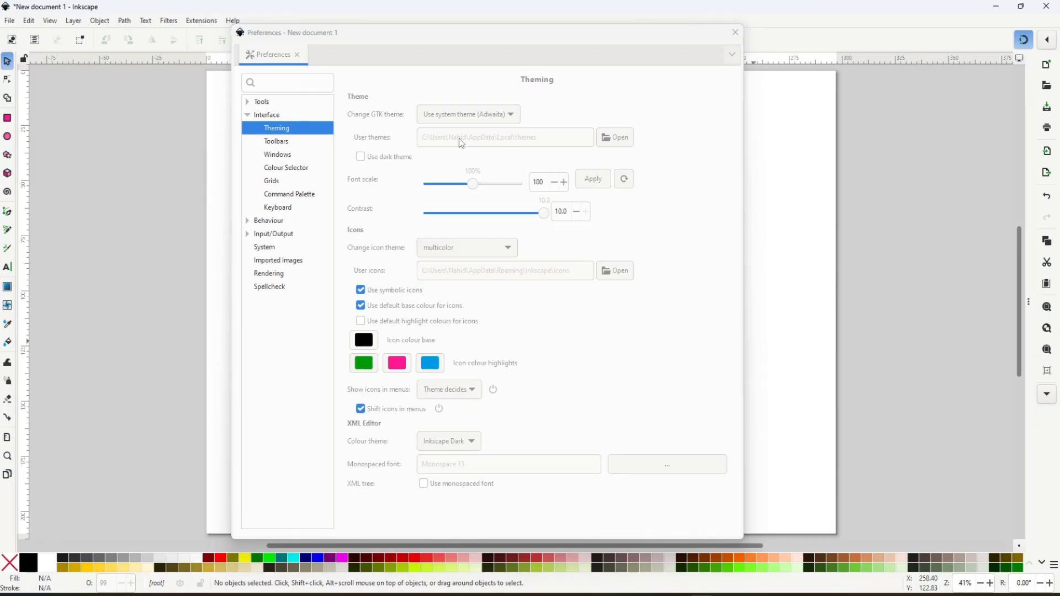
{"action": "left_click", "coordinate": [504, 118]}
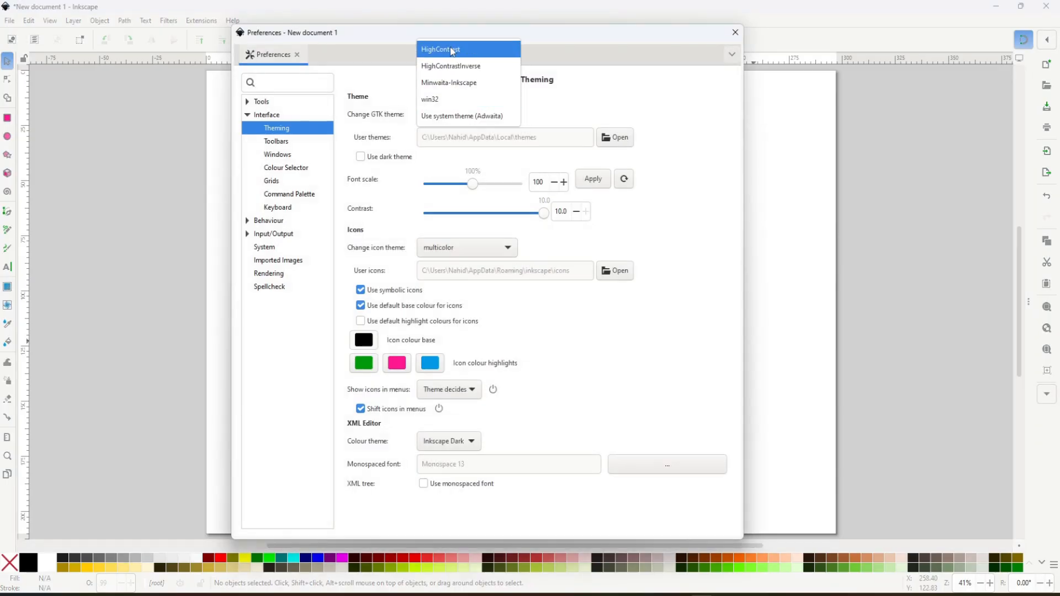
{"action": "left_click", "coordinate": [452, 50]}
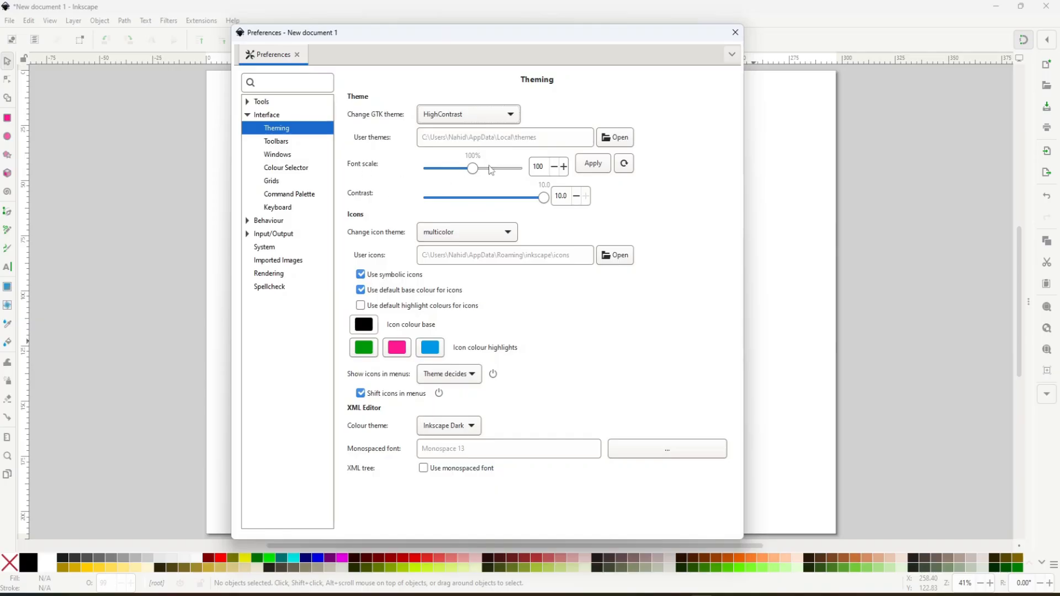
- Apply font scales of 130 % and 150 % to compare the text size, and return the scale to 100 %
{"action": "left_click_drag", "start_coordinate": [474, 173], "coordinate": [498, 184]}
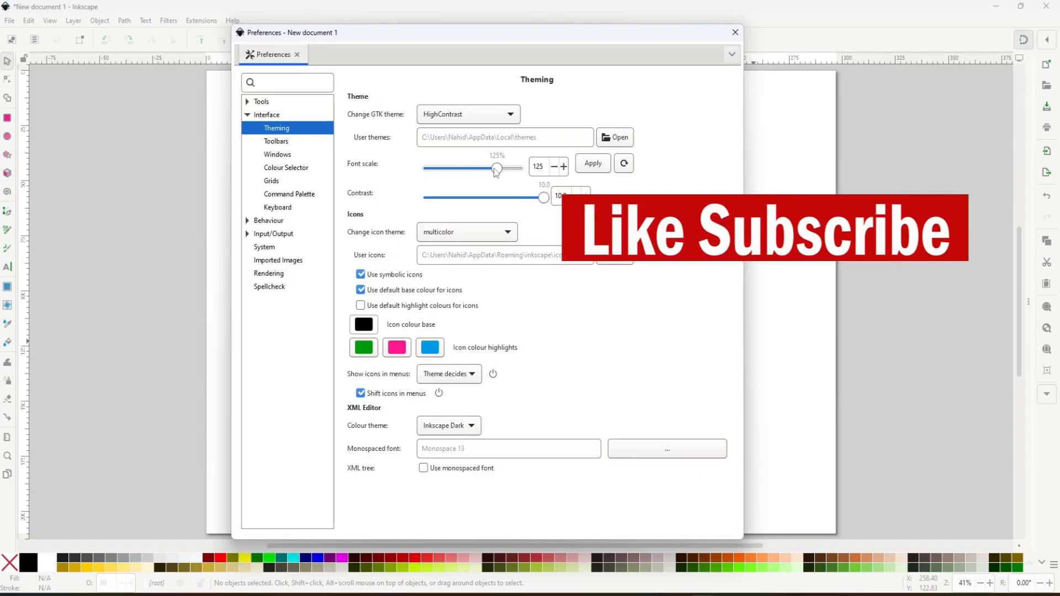
{"action": "left_click_drag", "start_coordinate": [497, 171], "coordinate": [502, 172]}
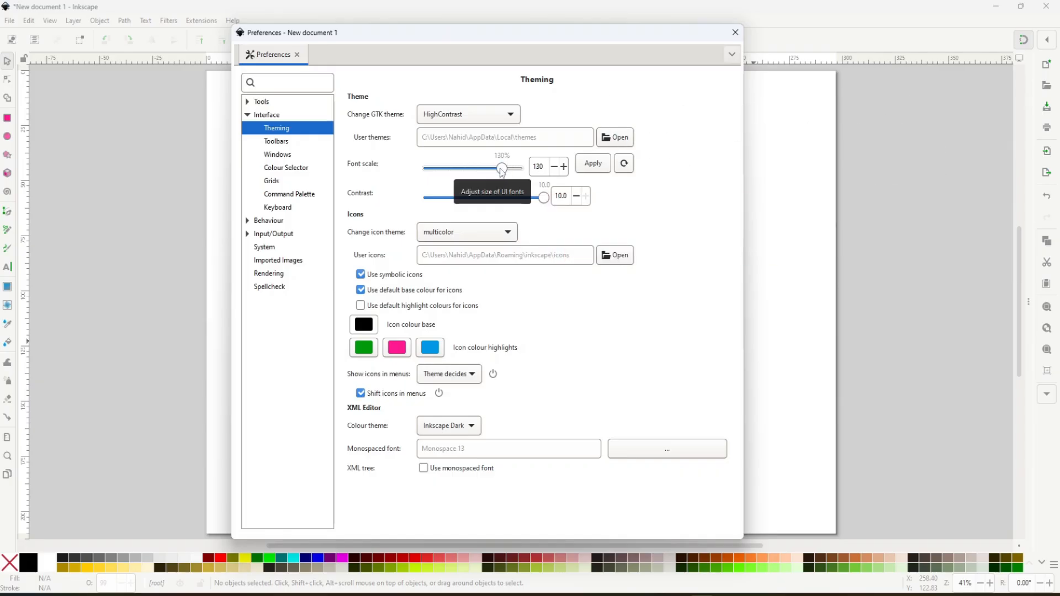
{"action": "left_click", "coordinate": [595, 170]}
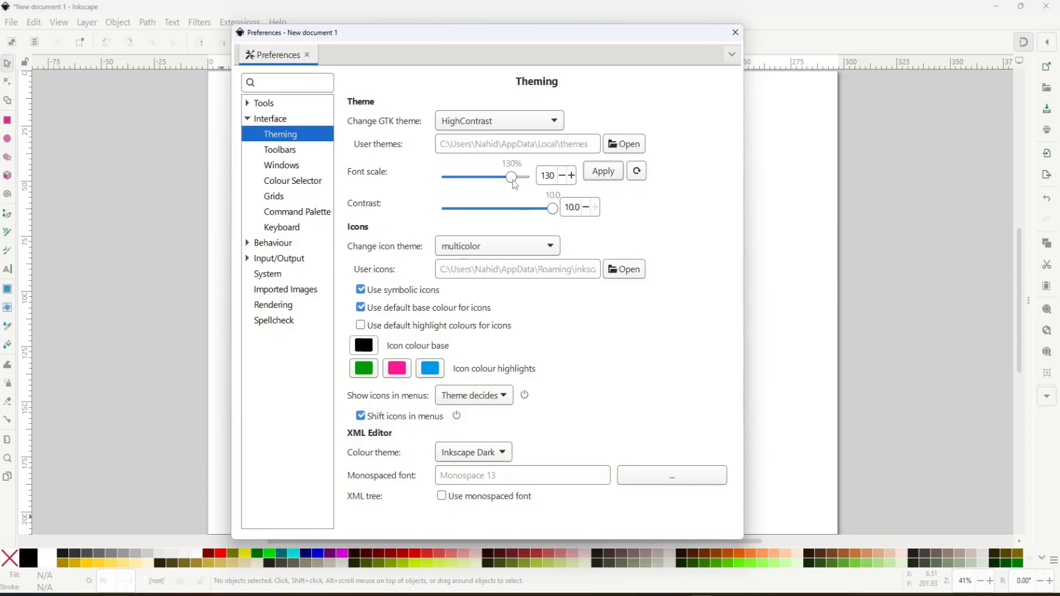
{"action": "left_click_drag", "start_coordinate": [510, 177], "coordinate": [529, 176]}
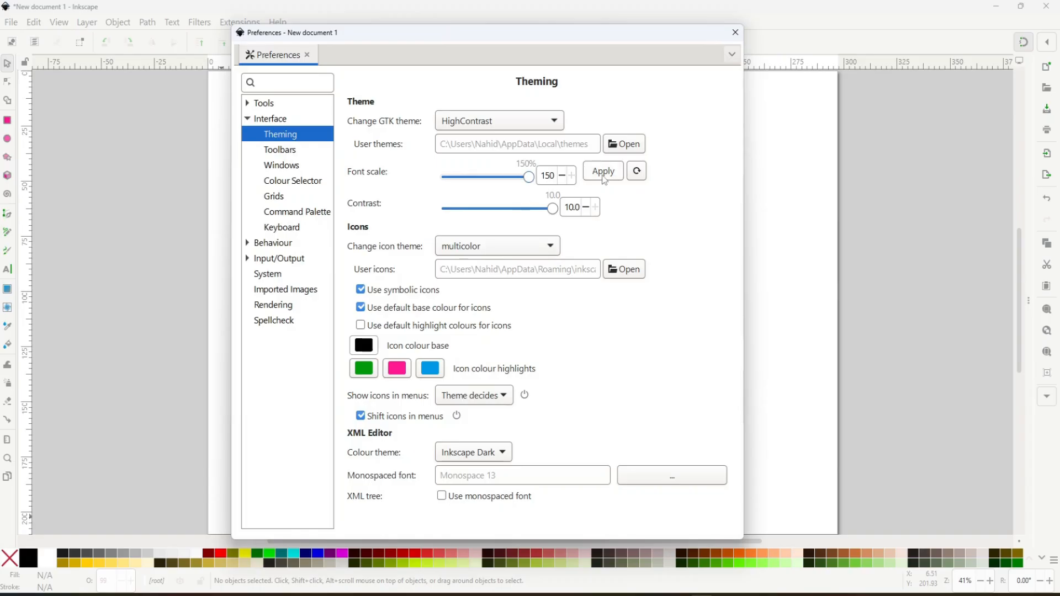
{"action": "left_click", "coordinate": [603, 171]}
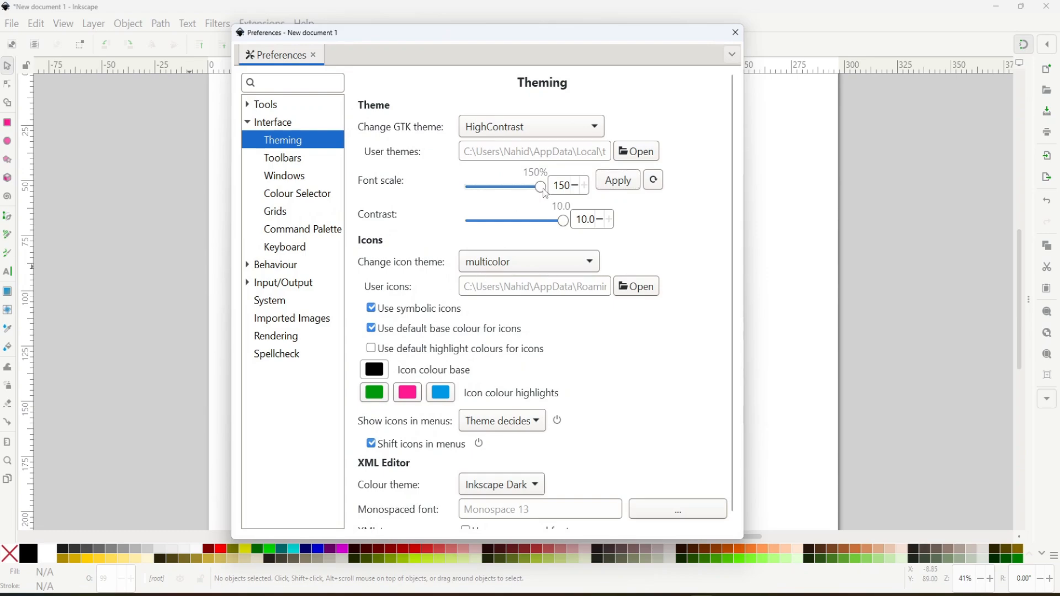
{"action": "left_click_drag", "start_coordinate": [545, 187], "coordinate": [503, 193]}
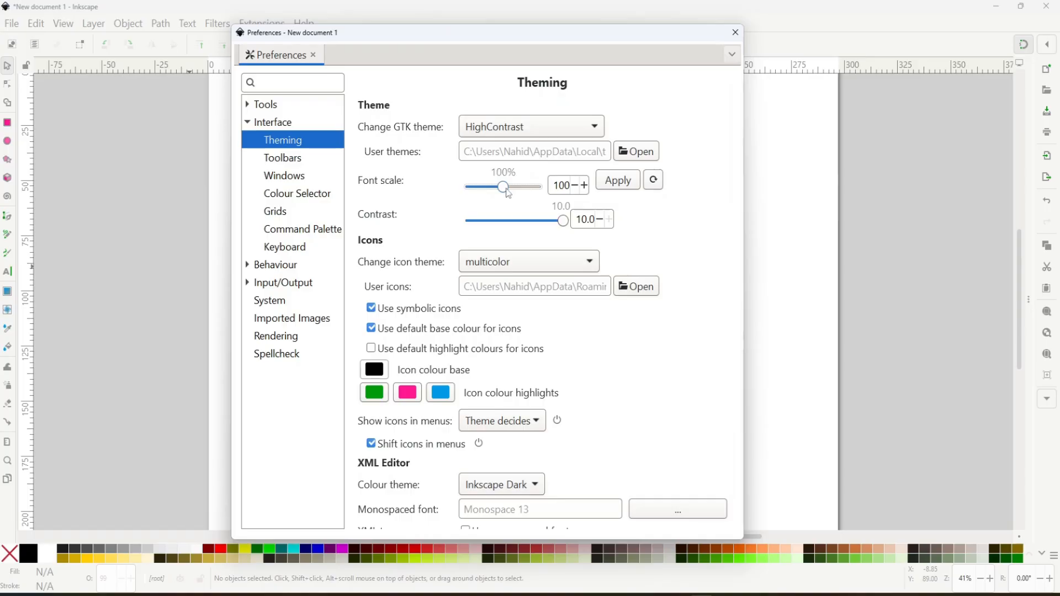
{"action": "left_click", "coordinate": [628, 183]}
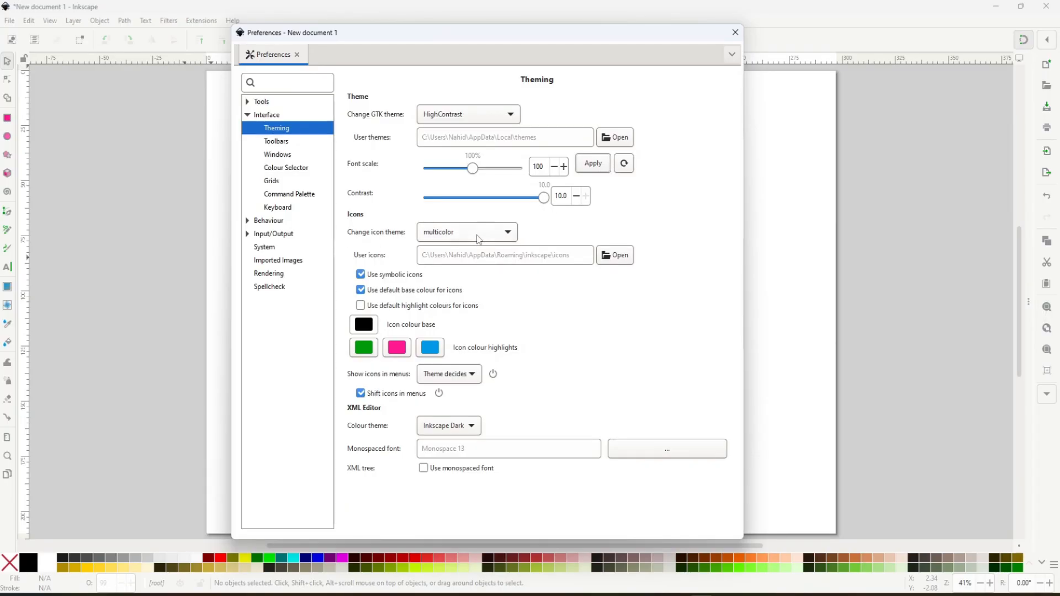
- Look through the available icon themes and keep multicolor
{"action": "left_click", "coordinate": [506, 237]}
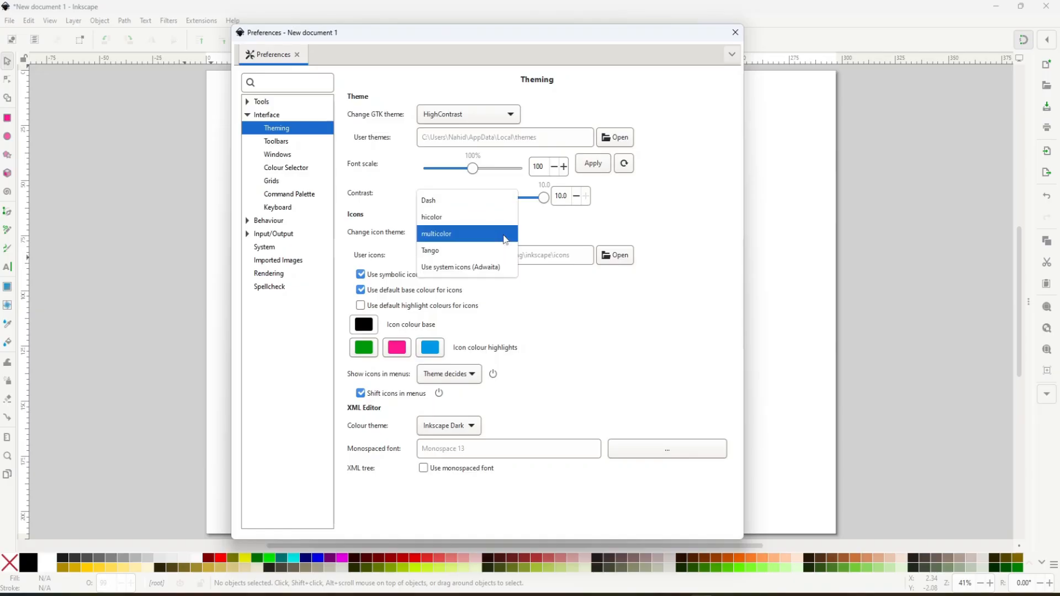
{"action": "left_click", "coordinate": [449, 202]}
{"action": "left_click", "coordinate": [456, 233]}
{"action": "left_click", "coordinate": [461, 269]}
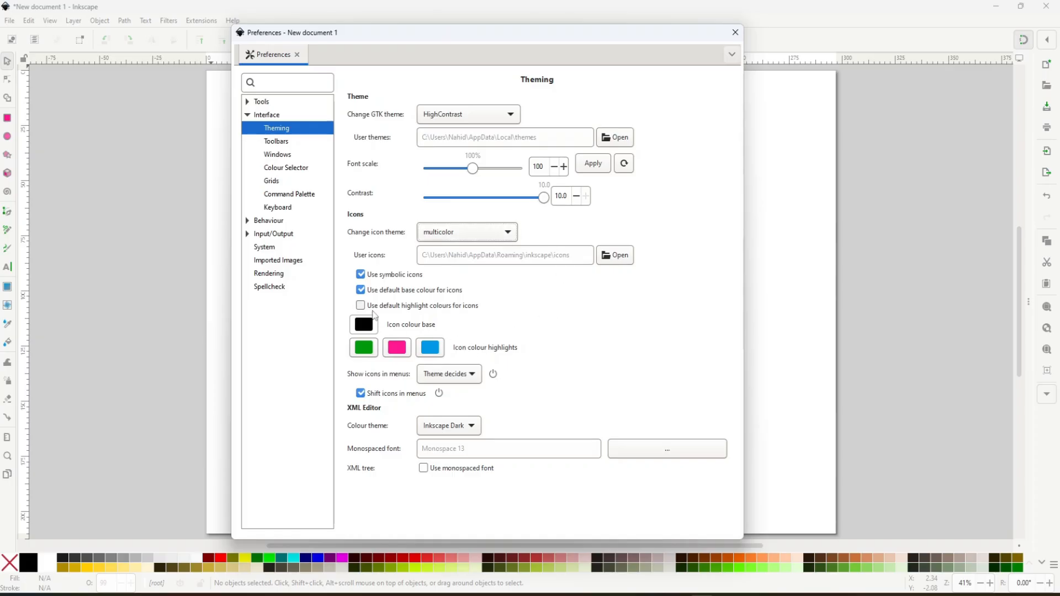
- Try larger toolbox and control bar icon sizes in the Toolbars settings and return both to 100 %
{"action": "left_click", "coordinate": [273, 144]}
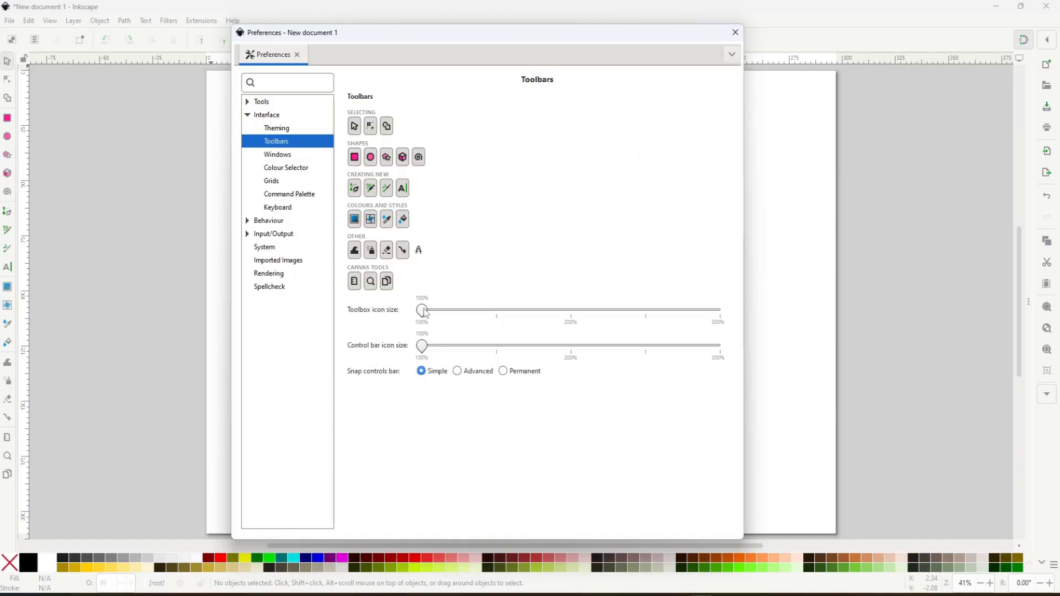
{"action": "left_click_drag", "start_coordinate": [423, 312], "coordinate": [528, 330]}
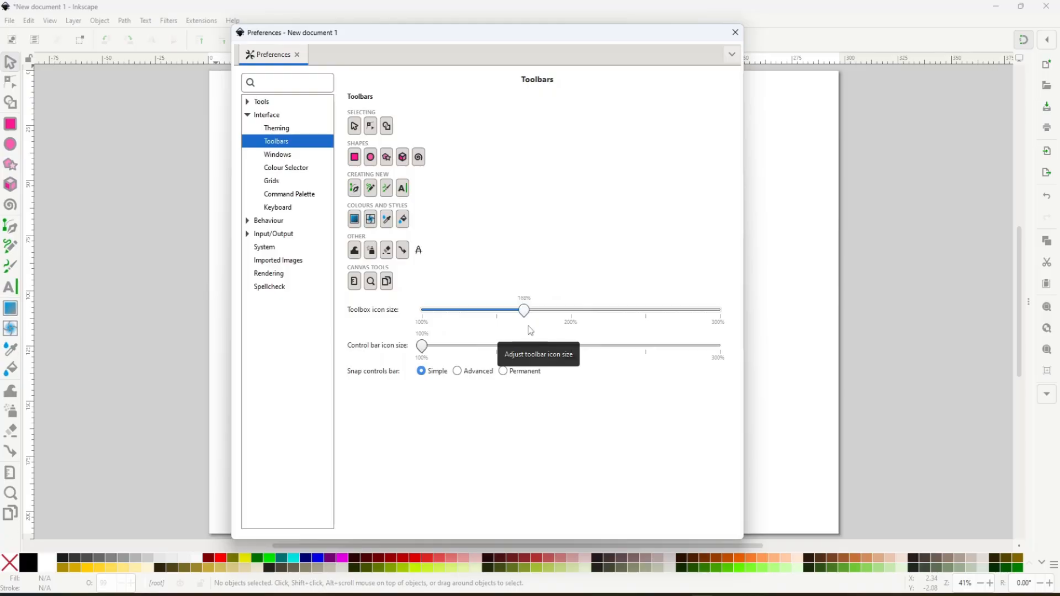
{"action": "left_click_drag", "start_coordinate": [530, 330], "coordinate": [497, 325]}
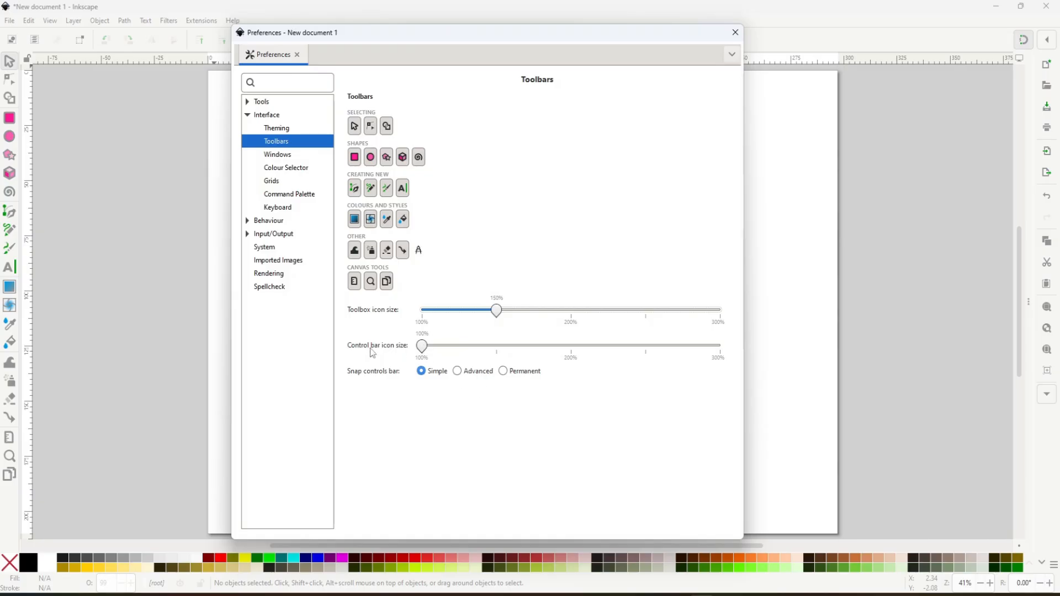
{"action": "left_click_drag", "start_coordinate": [426, 348], "coordinate": [590, 346]}
{"action": "left_click_drag", "start_coordinate": [622, 378], "coordinate": [370, 346]}
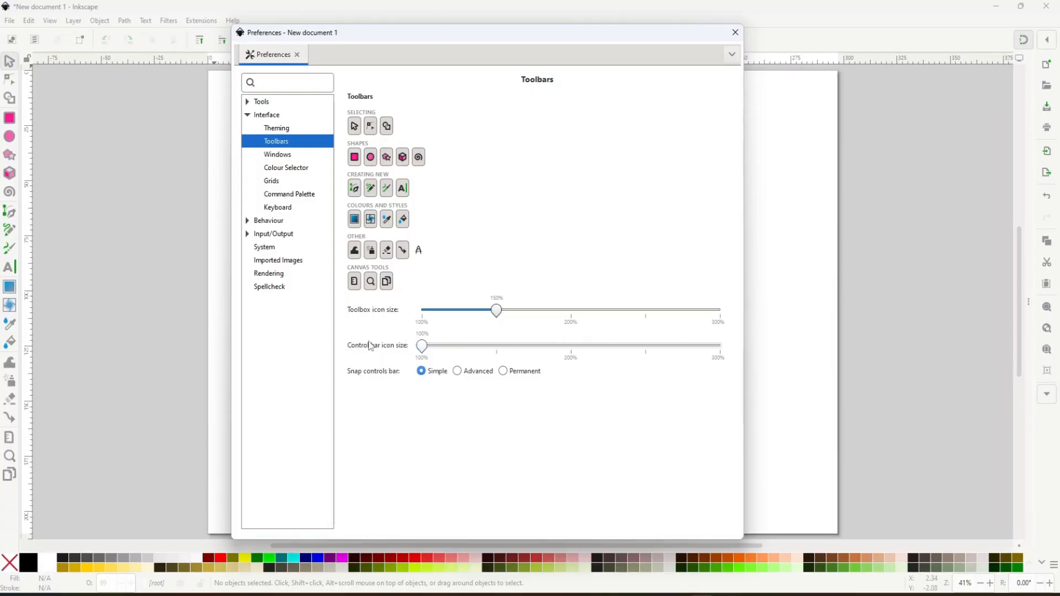
{"action": "left_click", "coordinate": [422, 311]}
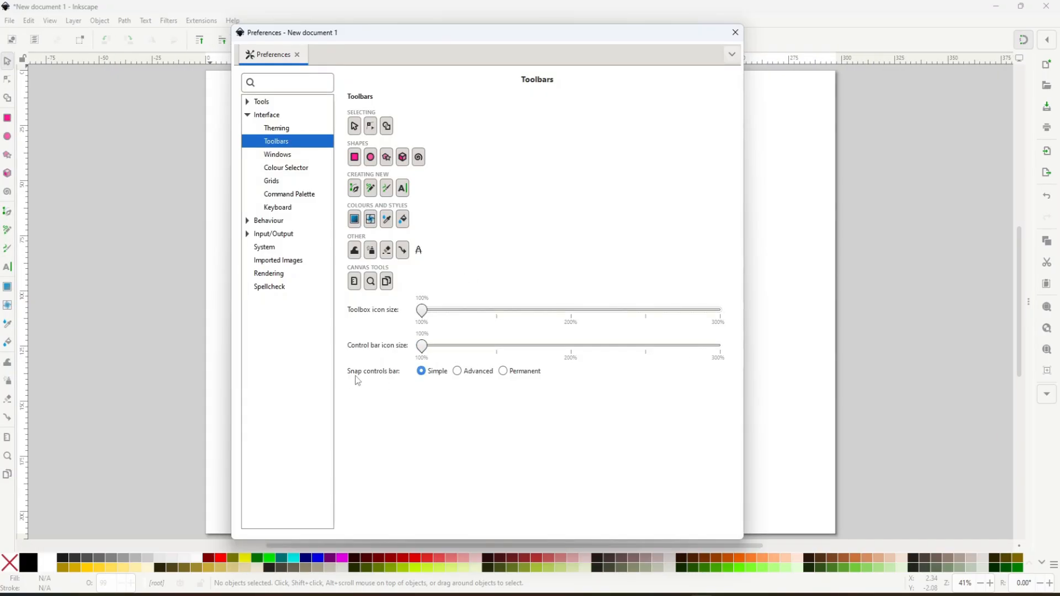
- Try the Advanced and Permanent modes of the snap controls bar and switch it back to Simple
{"action": "left_click", "coordinate": [458, 371]}
{"action": "left_click", "coordinate": [504, 373]}
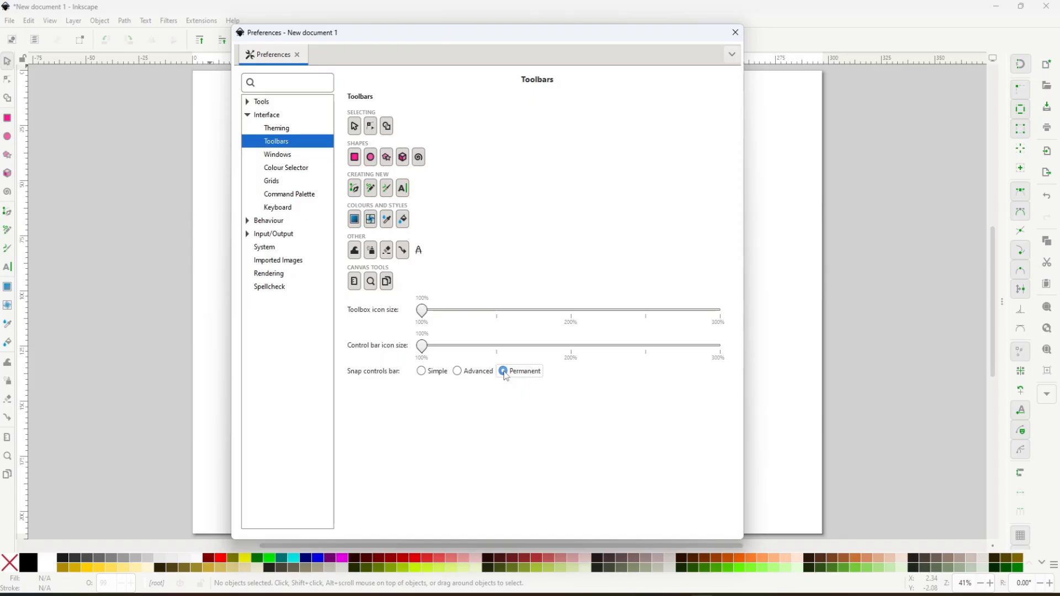
{"action": "left_click", "coordinate": [426, 376]}
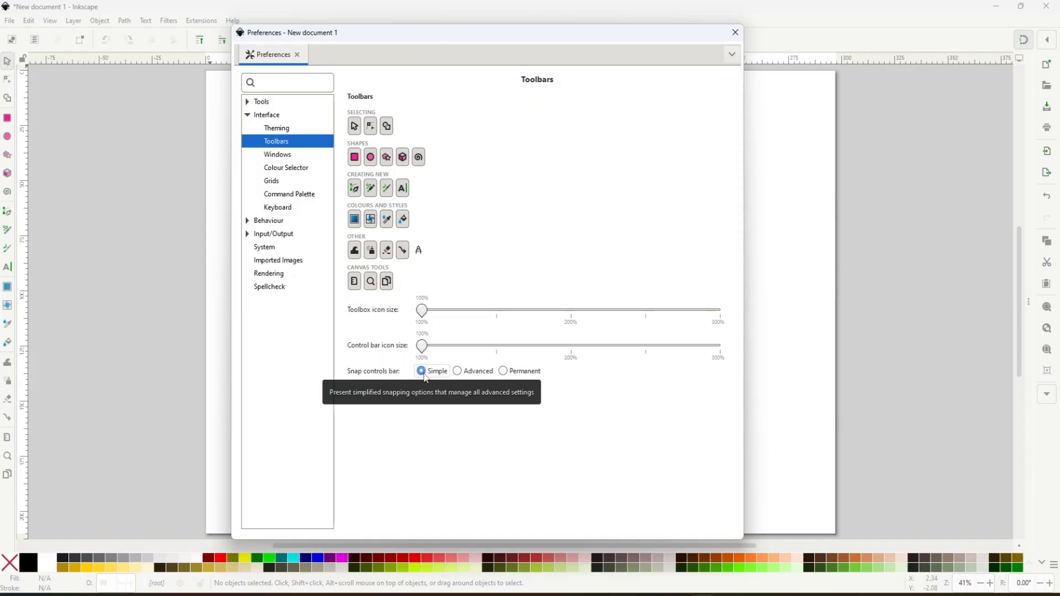
- Look through the Windows, Colour Selector, Grids, Command Palette and Keyboard settings, and enable OpenGL in the Rendering settings
{"action": "left_click", "coordinate": [273, 154]}
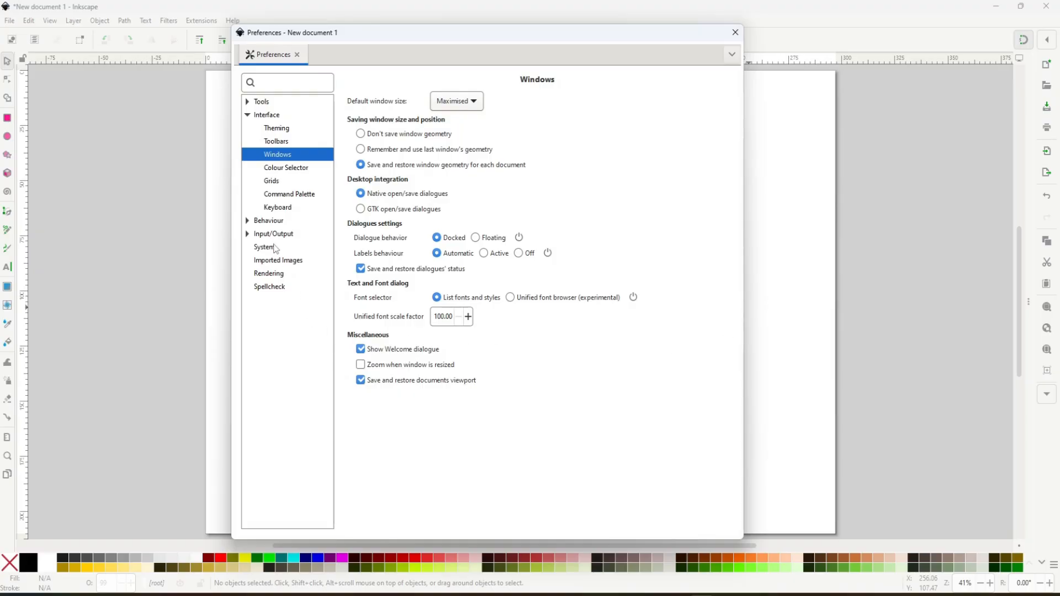
{"action": "left_click", "coordinate": [284, 171]}
{"action": "left_click", "coordinate": [273, 182]}
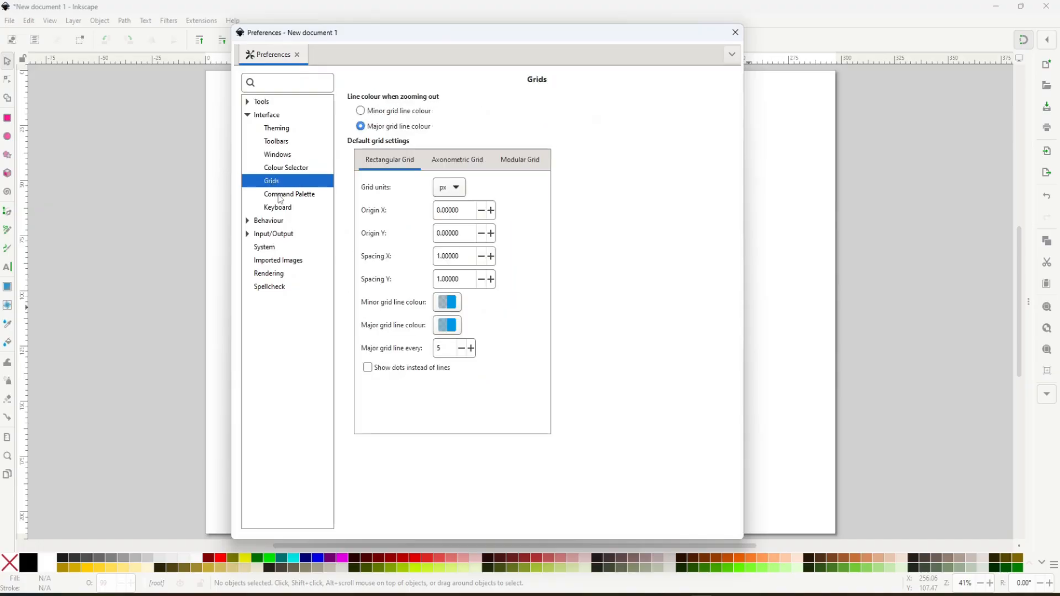
{"action": "left_click", "coordinate": [287, 196]}
{"action": "left_click", "coordinate": [284, 211]}
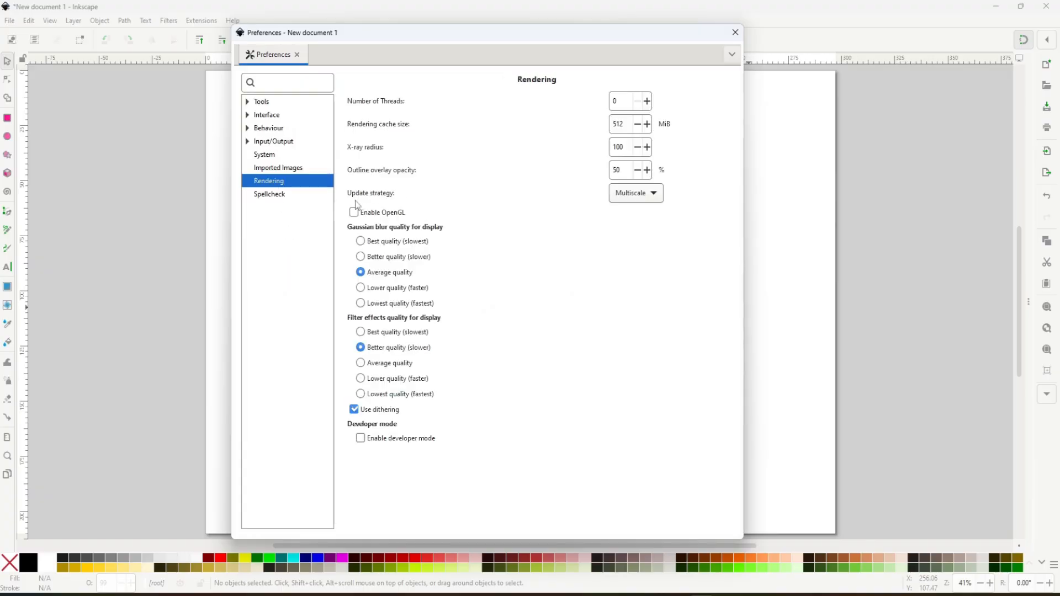
{"action": "left_click", "coordinate": [354, 214]}
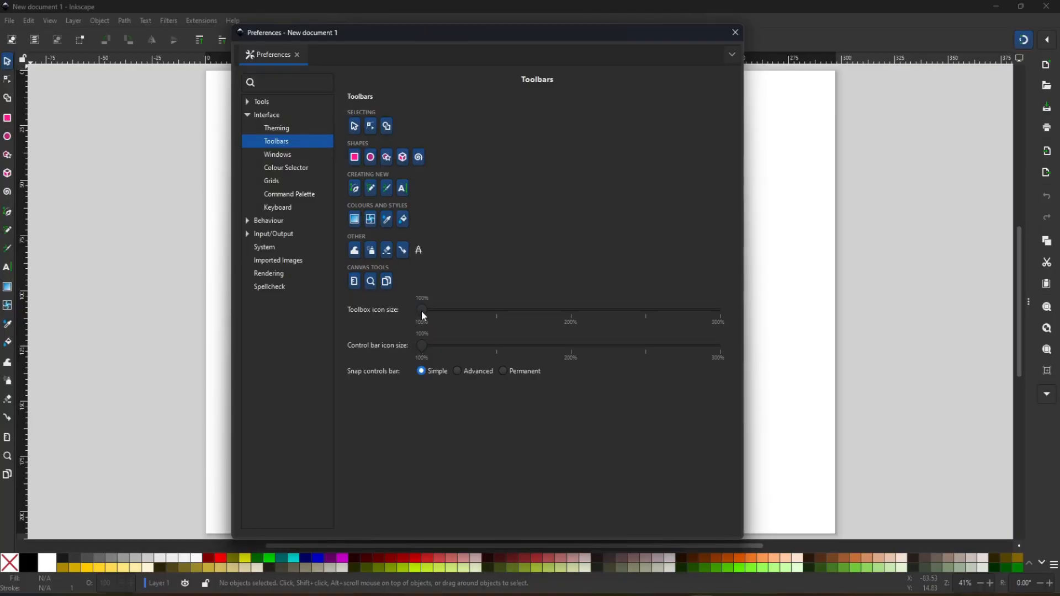
- Set the toolbox icon size to 150 %, slightly enlarge the control bar icons and close the preferences
{"action": "left_click_drag", "start_coordinate": [422, 310], "coordinate": [492, 321]}
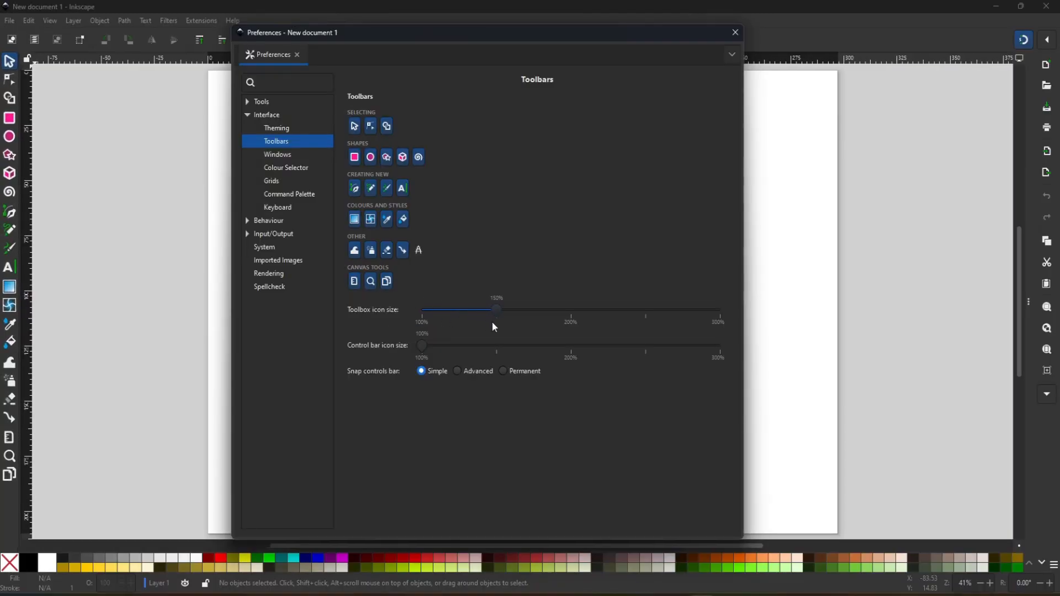
{"action": "left_click_drag", "start_coordinate": [421, 346], "coordinate": [438, 349]}
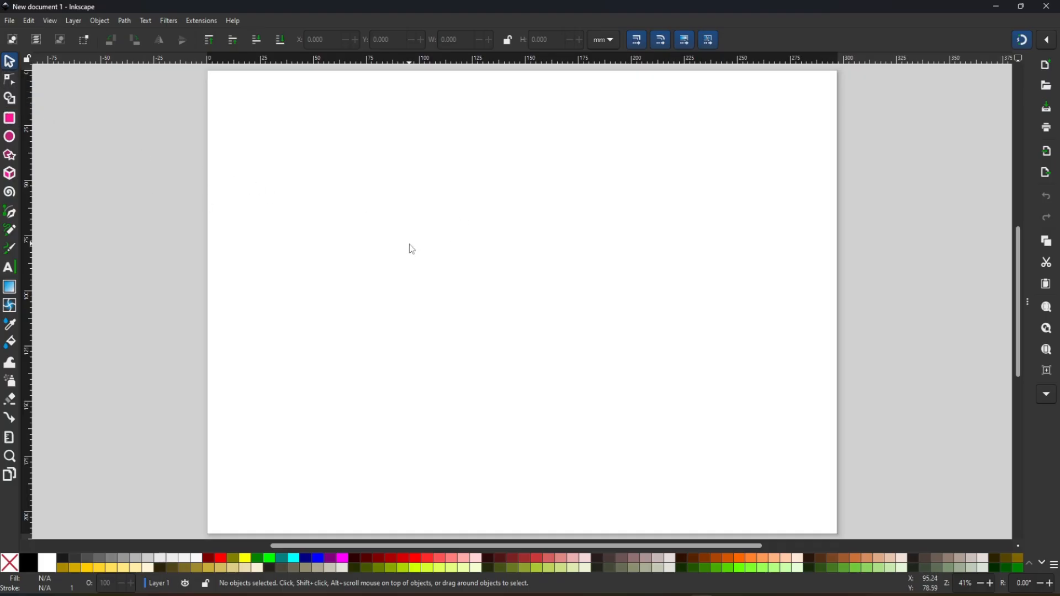
- Try the Shape Builder and Selector tools and activate the Rectangle tool
{"action": "left_click", "coordinate": [9, 100]}
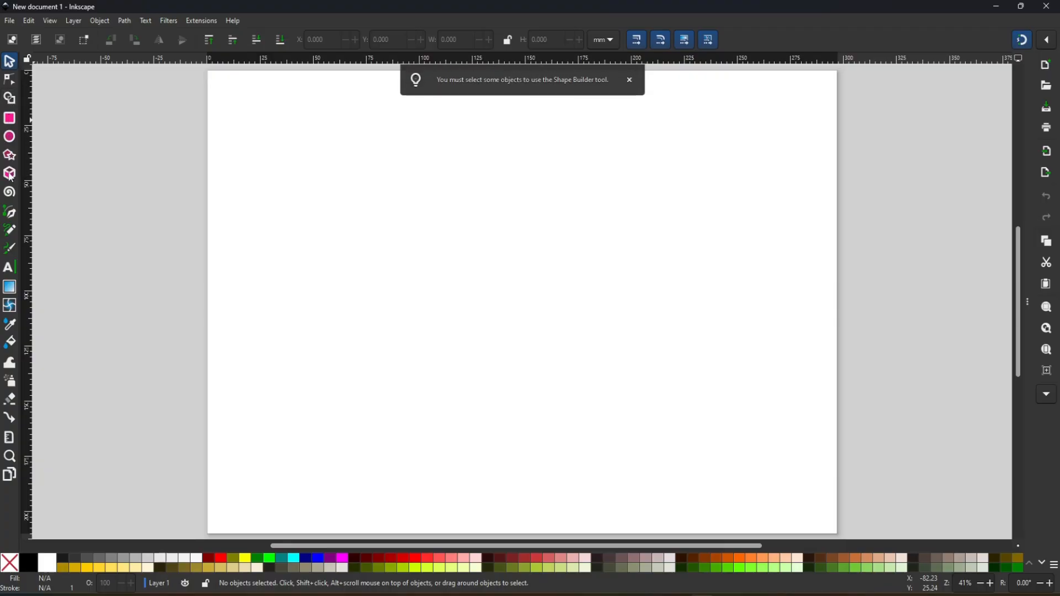
{"action": "left_click", "coordinate": [9, 123]}
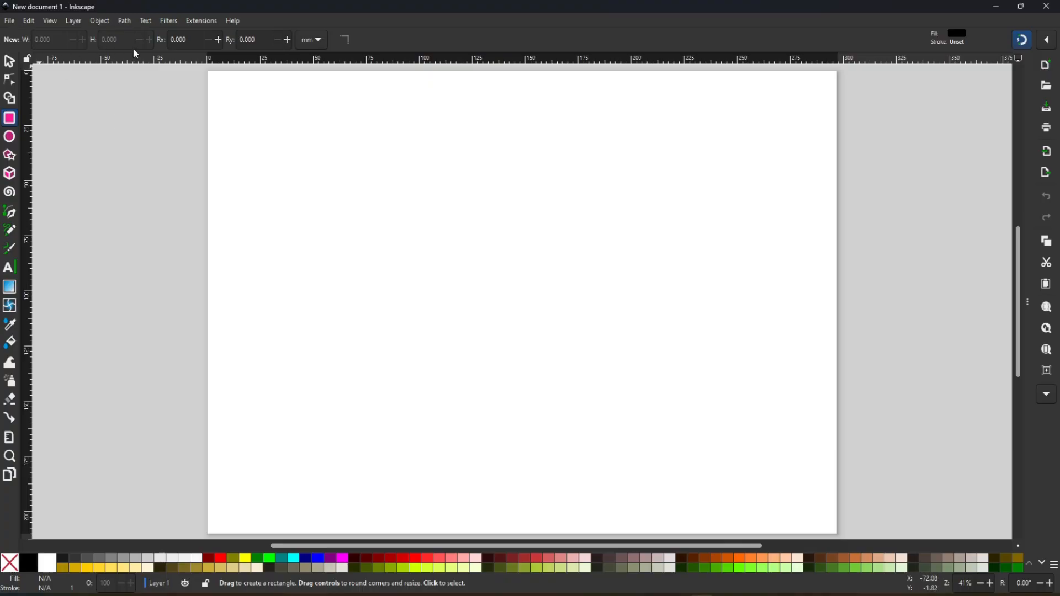
{"action": "left_click", "coordinate": [10, 62]}
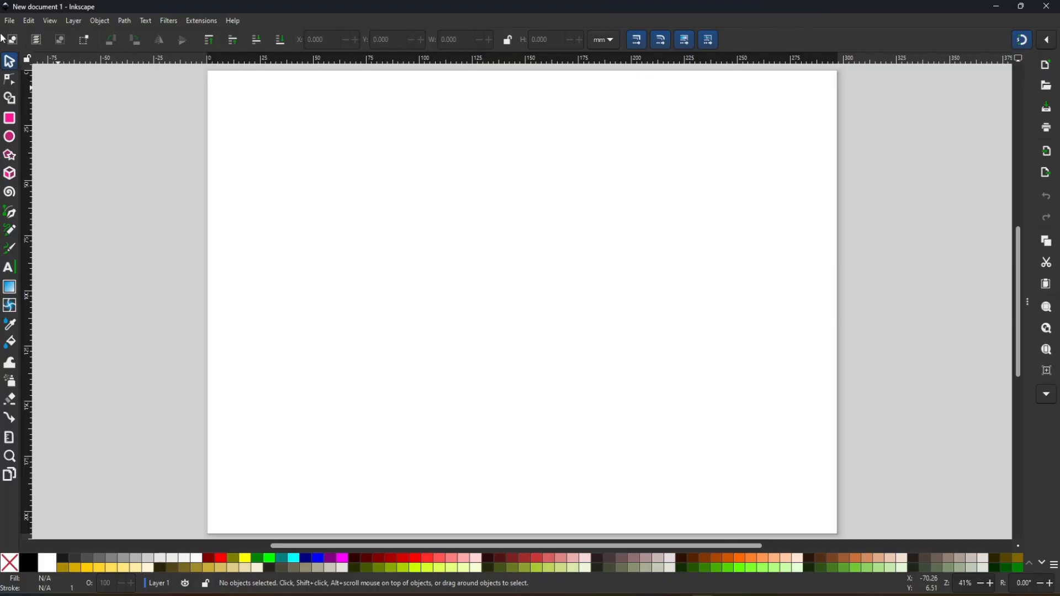
{"action": "left_click", "coordinate": [10, 119]}
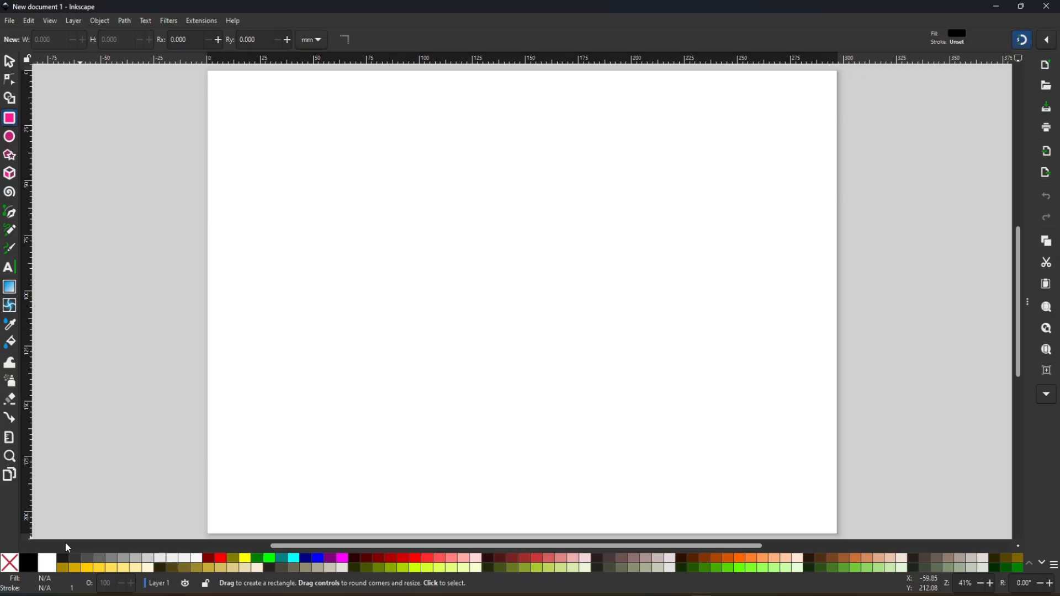
- Draw a navy square about 141 mm wide on the page with the Rectangle tool and move it slightly up and right
{"action": "left_click", "coordinate": [31, 565]}
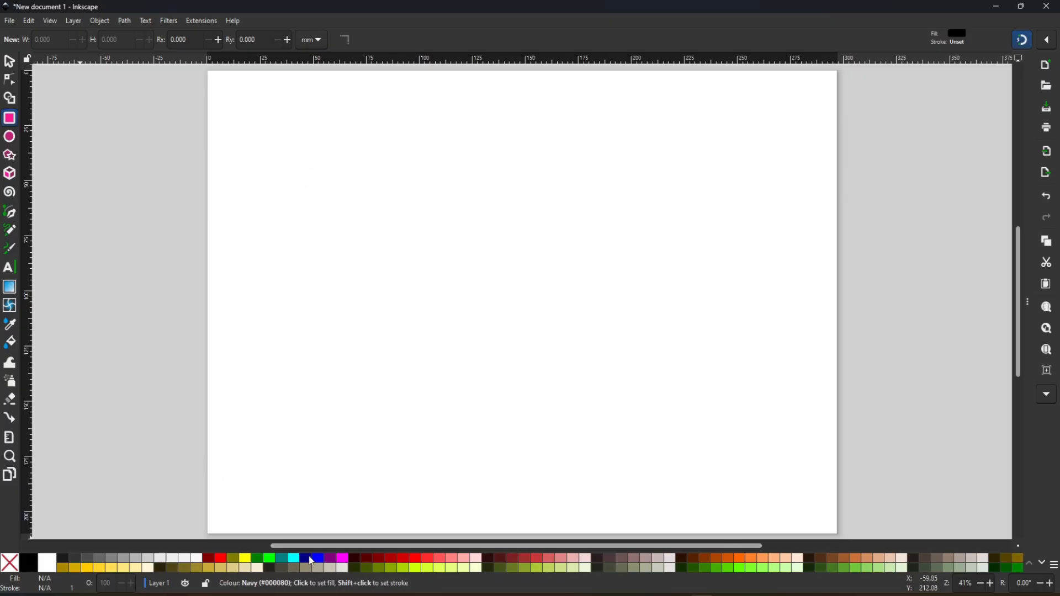
{"action": "left_click_drag", "start_coordinate": [284, 122], "coordinate": [651, 317]}
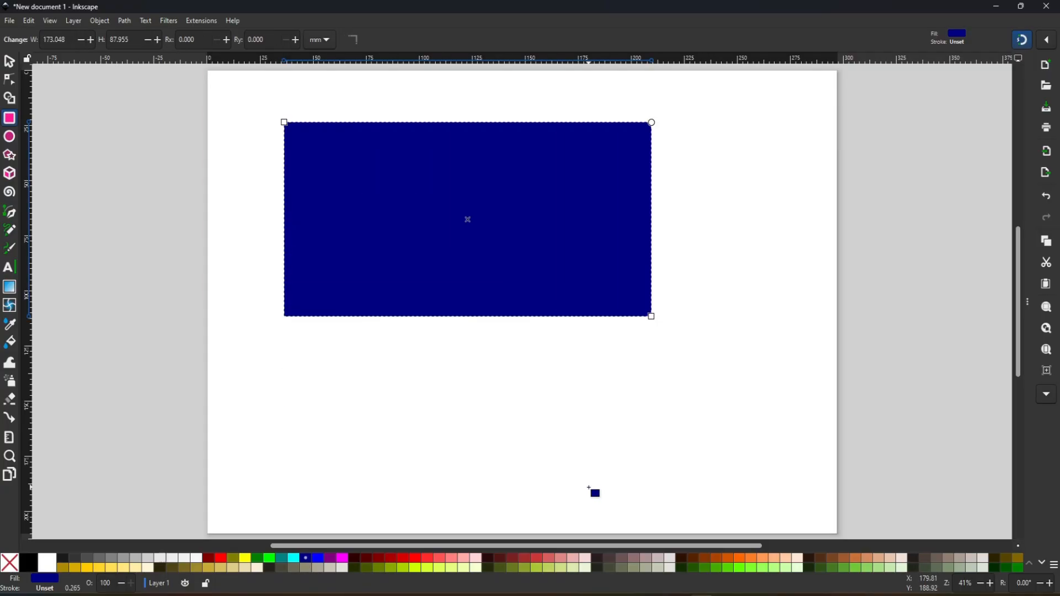
{"action": "left_click_drag", "start_coordinate": [305, 148], "coordinate": [603, 415]}
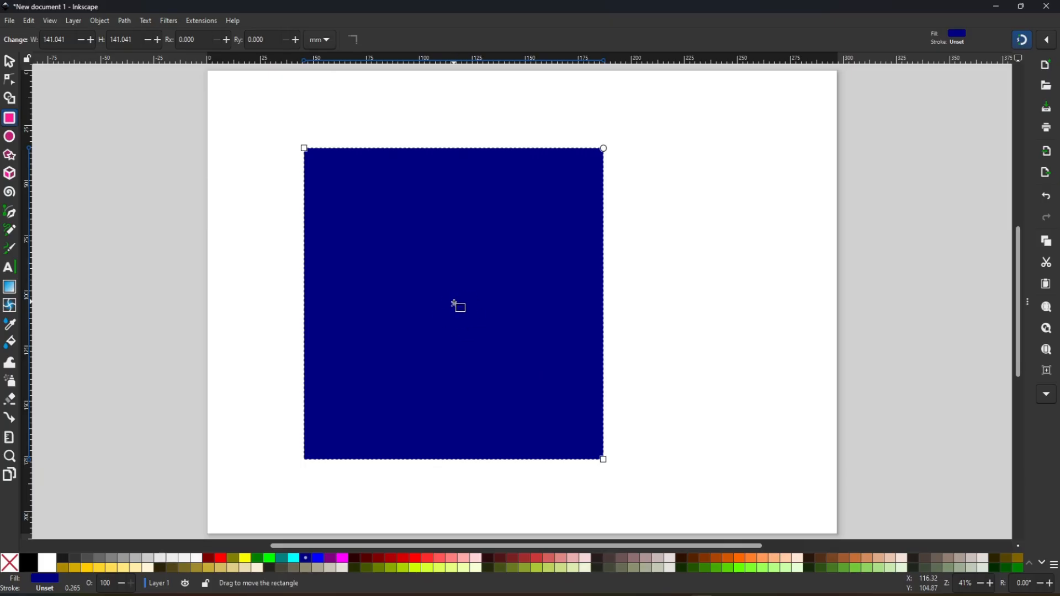
{"action": "left_click_drag", "start_coordinate": [453, 304], "coordinate": [494, 287]}
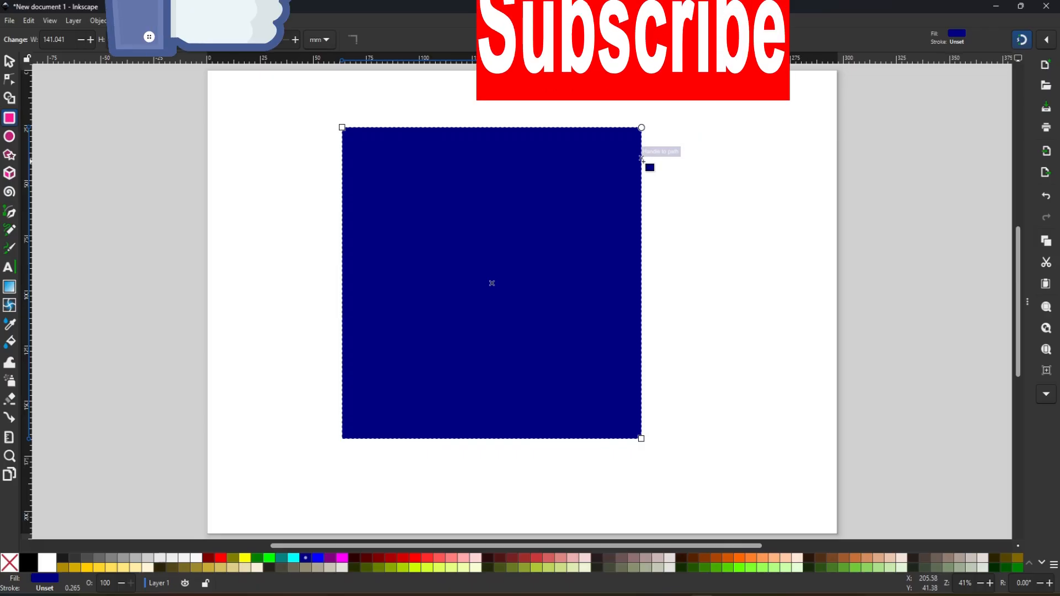
- Widen the square to about 161 mm by its corner and try the corner-rounding handle
{"action": "left_click_drag", "start_coordinate": [645, 142], "coordinate": [655, 94]}
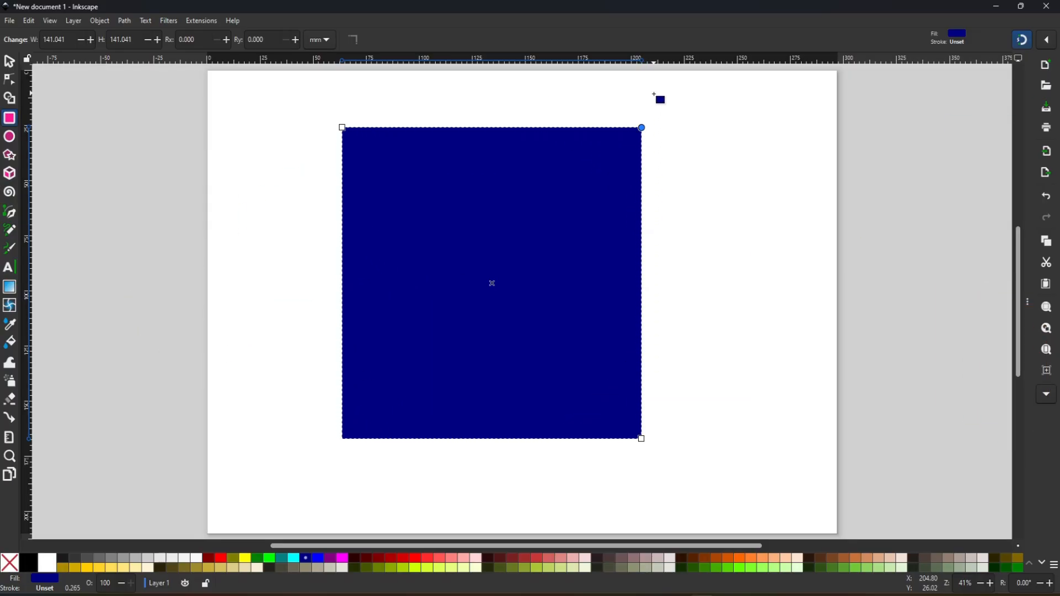
{"action": "left_click_drag", "start_coordinate": [342, 128], "coordinate": [301, 129]}
{"action": "left_click_drag", "start_coordinate": [641, 131], "coordinate": [620, 118]}
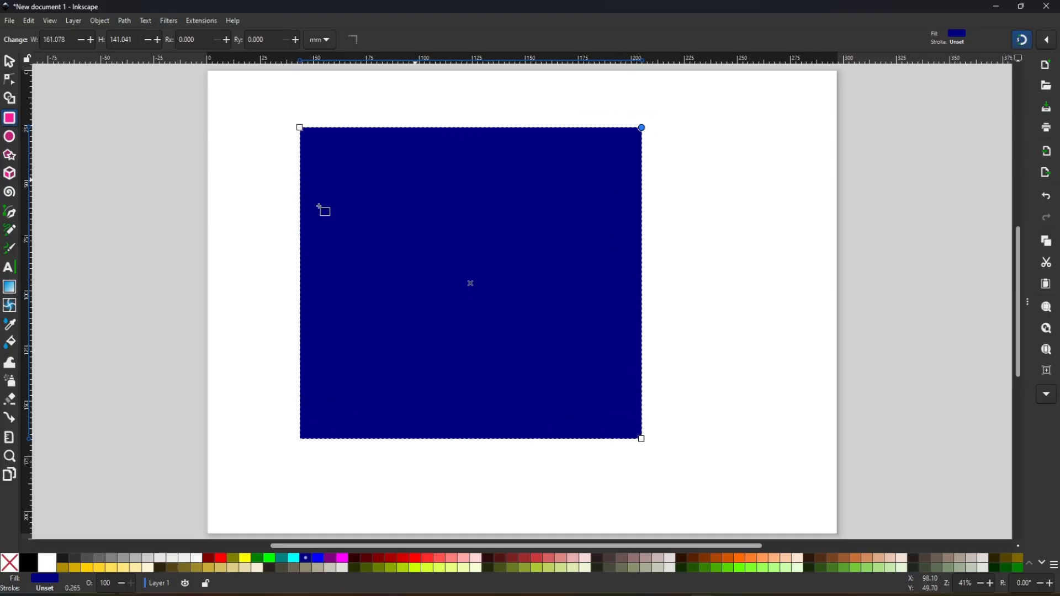
- Move the rectangle to about X 60.6, Y 29.1 mm with the Selector and toggle between its scale and rotation handles
{"action": "left_click", "coordinate": [10, 62]}
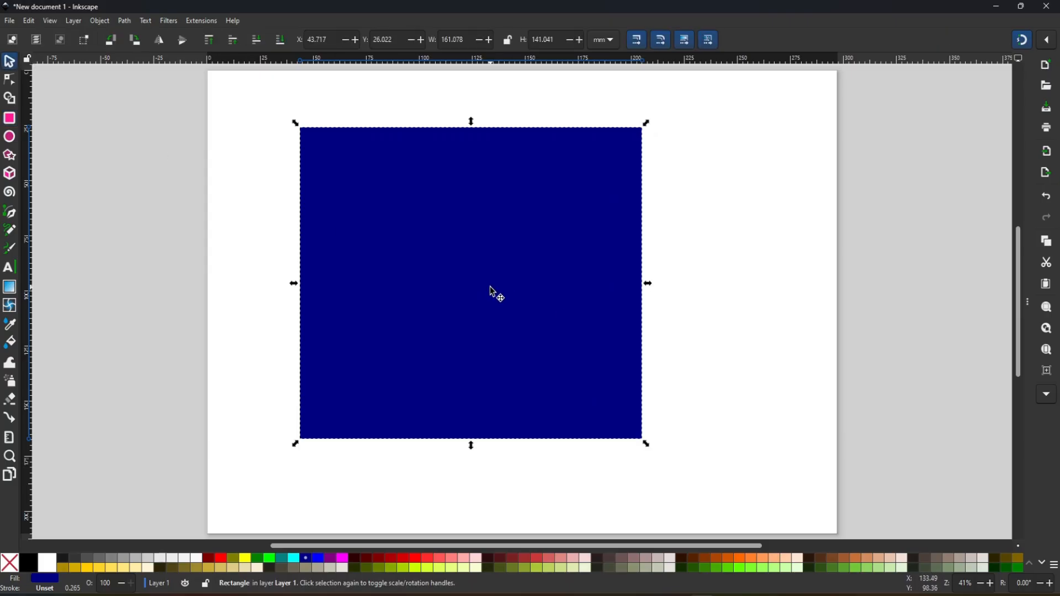
{"action": "left_click_drag", "start_coordinate": [502, 280], "coordinate": [541, 285]}
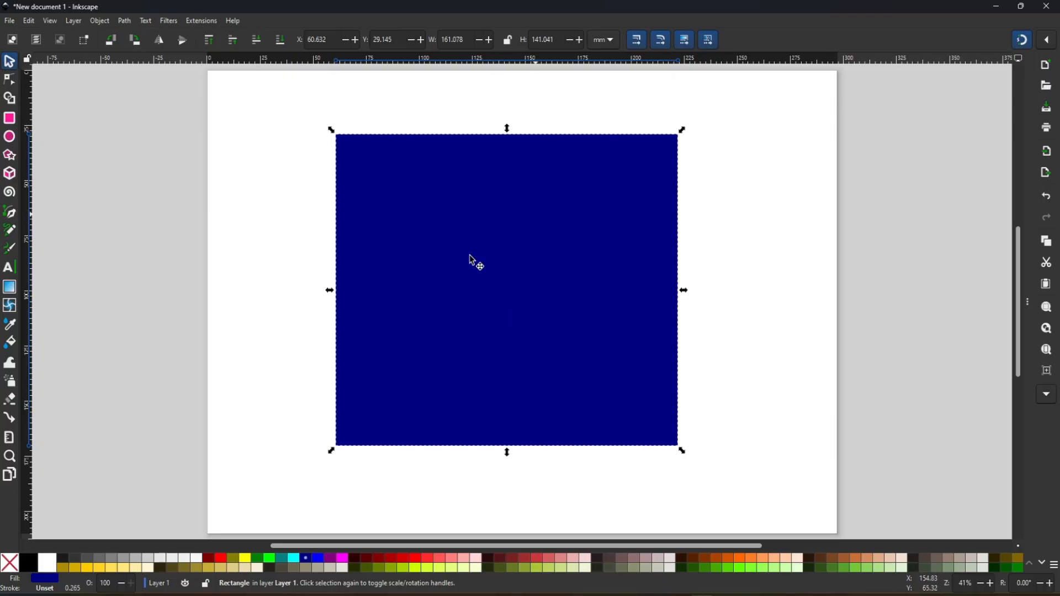
{"action": "left_click", "coordinate": [490, 273]}
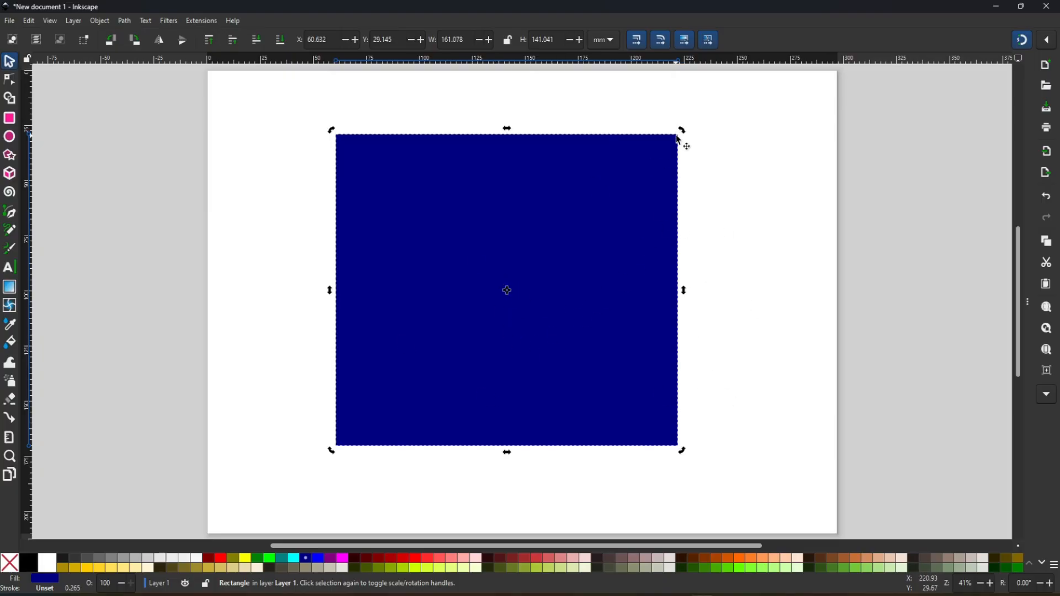
{"action": "left_click", "coordinate": [571, 289]}
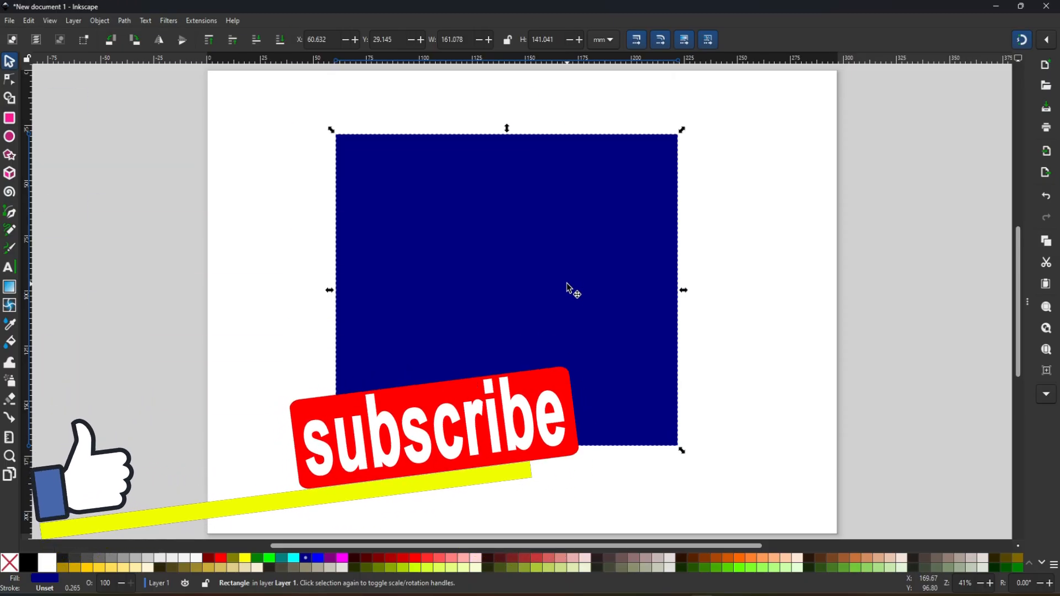
- Try rotating and skewing the rectangle with its transform handles, undoing each attempt
{"action": "left_click", "coordinate": [568, 288]}
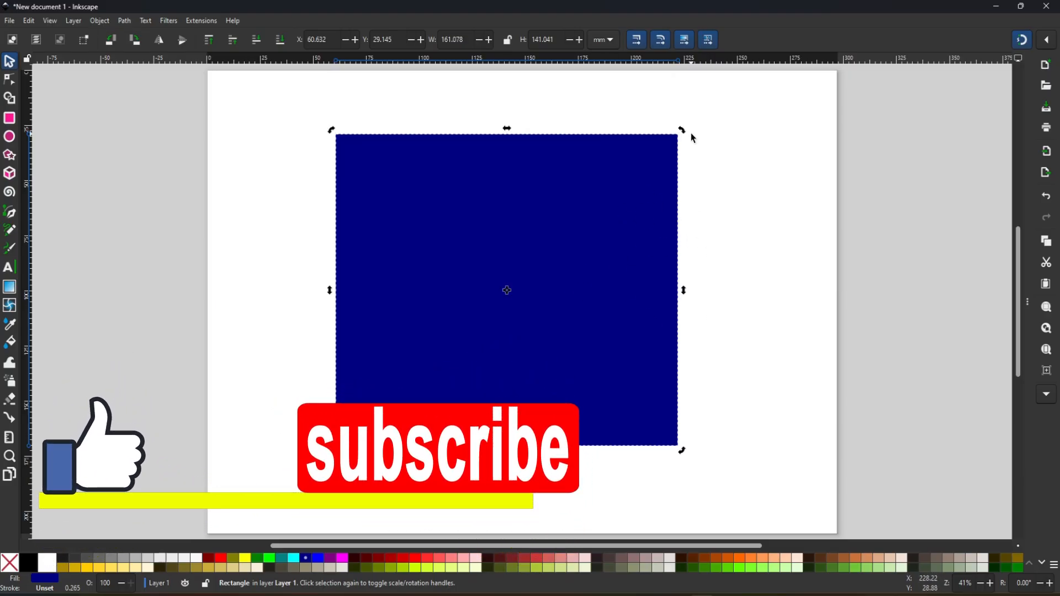
{"action": "left_click_drag", "start_coordinate": [685, 132], "coordinate": [685, 297]}
{"action": "key", "text": "ctrl+z"}
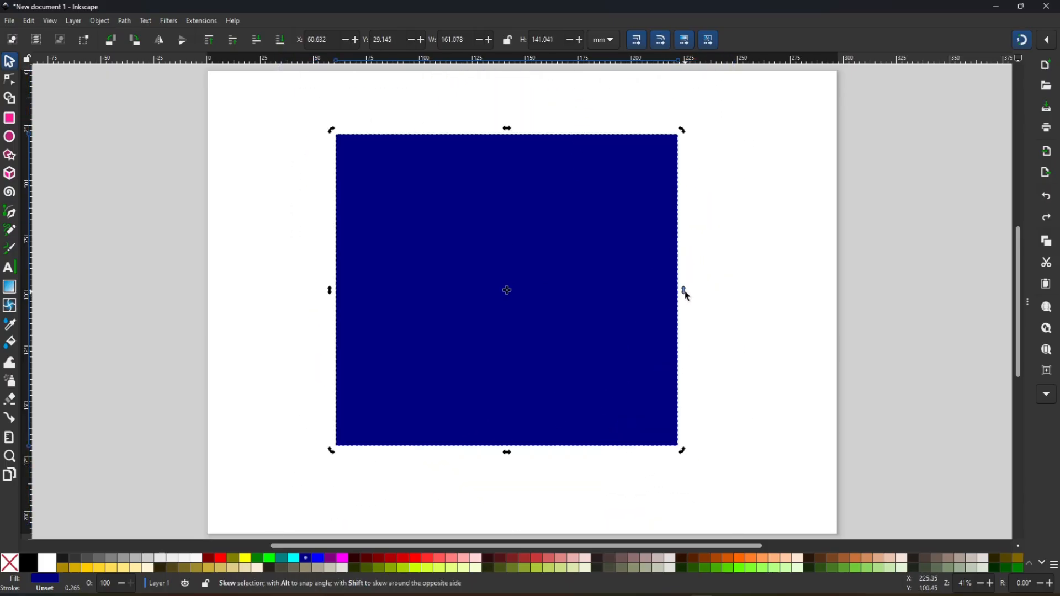
{"action": "left_click_drag", "start_coordinate": [686, 297], "coordinate": [682, 234]}
{"action": "key", "text": "ctrl+z"}
{"action": "left_click_drag", "start_coordinate": [684, 457], "coordinate": [688, 256]}
{"action": "key", "text": "ctrl+z"}
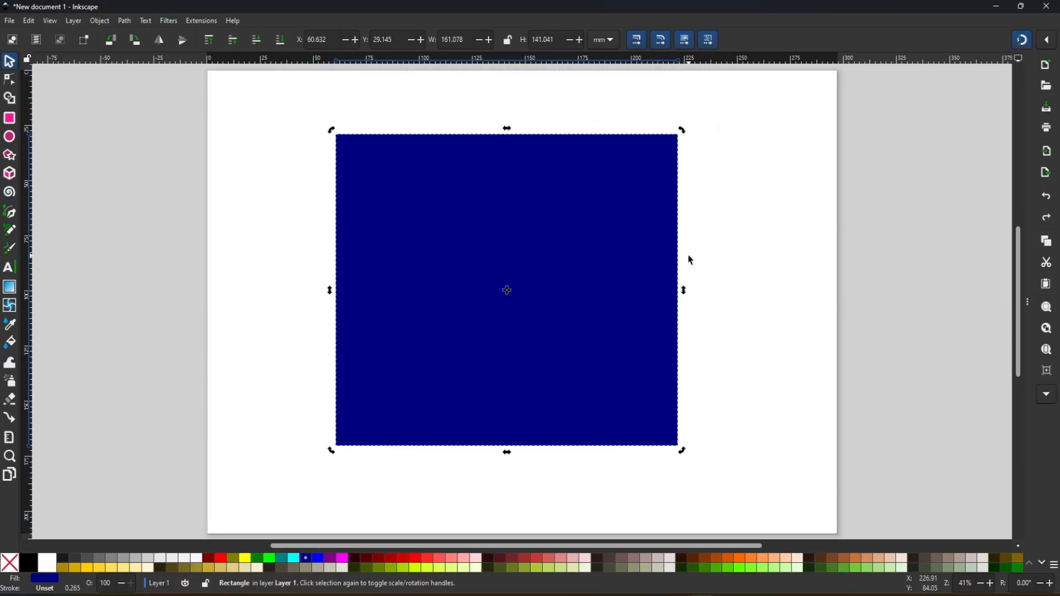
- Scale the rectangle by its upper corner to about 163 × 140 mm and toggle its handle modes
{"action": "left_click", "coordinate": [597, 260]}
{"action": "mouse_move", "coordinate": [683, 134]}
{"action": "left_mouse_down"}
{"action": "mouse_move", "coordinate": [525, 302]}
{"action": "mouse_move", "coordinate": [687, 163]}
{"action": "mouse_move", "coordinate": [622, 243]}
{"action": "mouse_move", "coordinate": [566, 301]}
{"action": "mouse_move", "coordinate": [634, 202]}
{"action": "mouse_move", "coordinate": [684, 158]}
{"action": "mouse_move", "coordinate": [660, 180]}
{"action": "mouse_move", "coordinate": [688, 135]}
{"action": "left_mouse_up"}
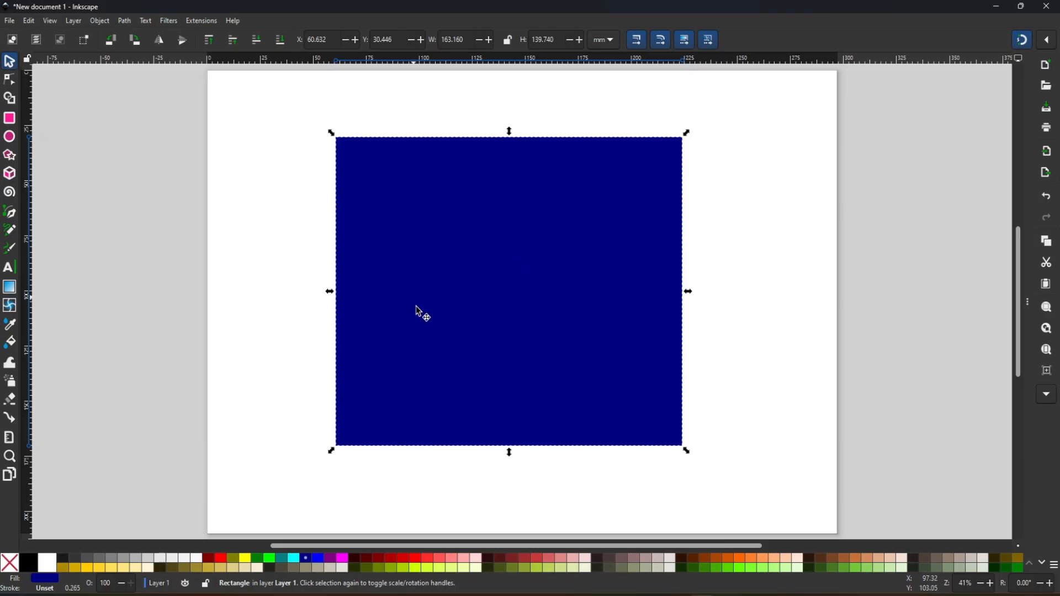
{"action": "left_click", "coordinate": [515, 245]}
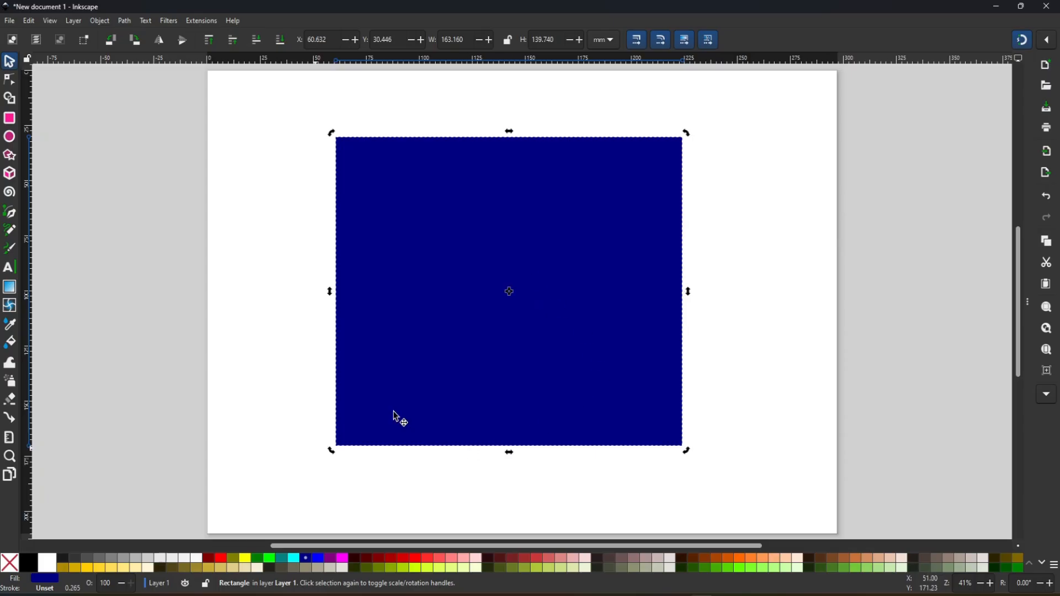
{"action": "left_click", "coordinate": [559, 259]}
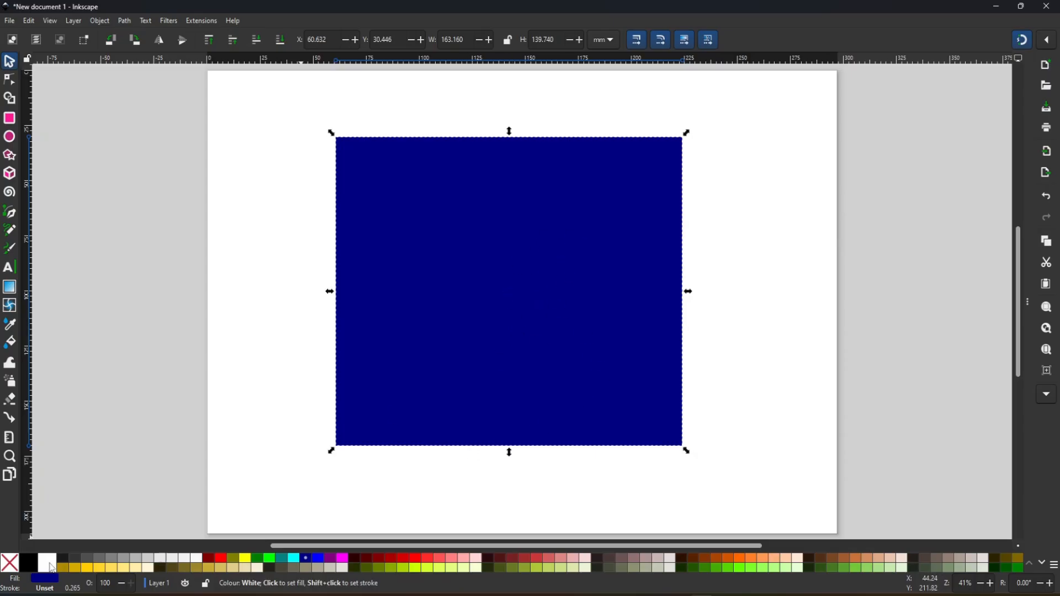
- Try 90% Grey and black fills on the rectangle, and give it a bright green fill with a flat green stroke
{"action": "left_click", "coordinate": [67, 563]}
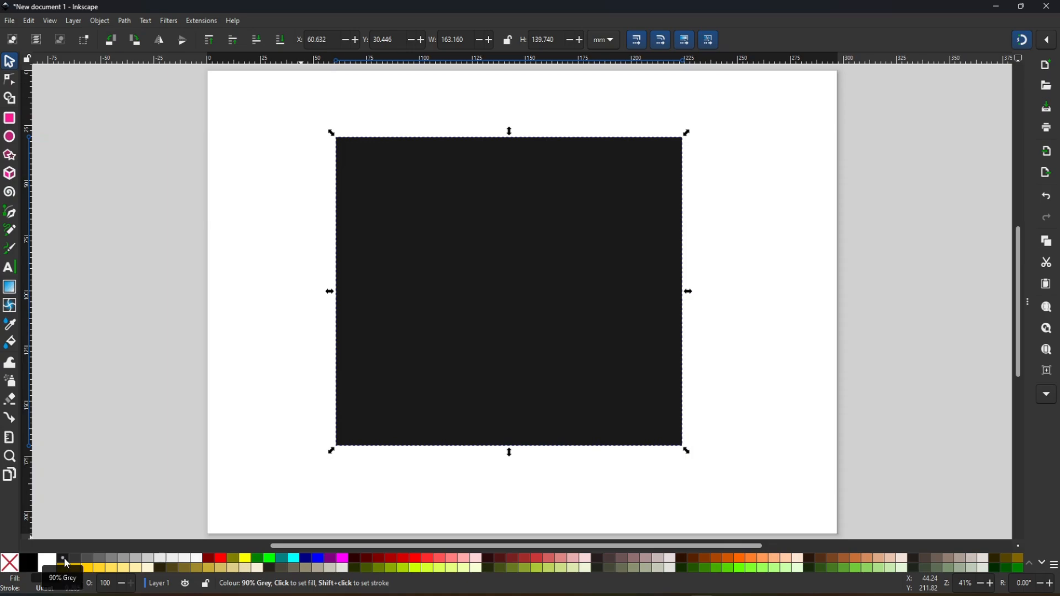
{"action": "left_click", "coordinate": [28, 569]}
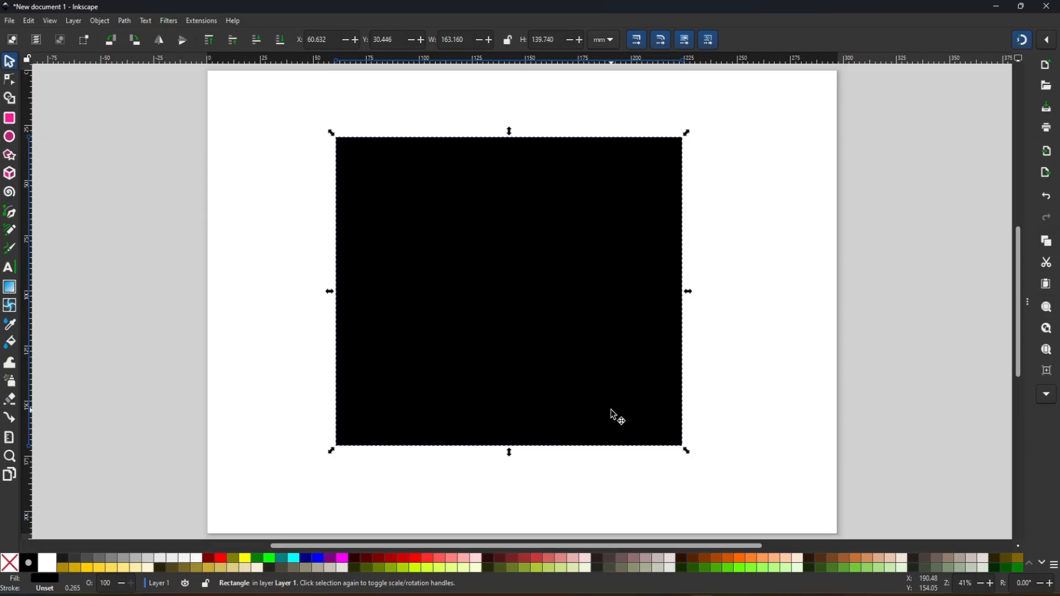
{"action": "left_click", "coordinate": [246, 559], "text": "shift"}
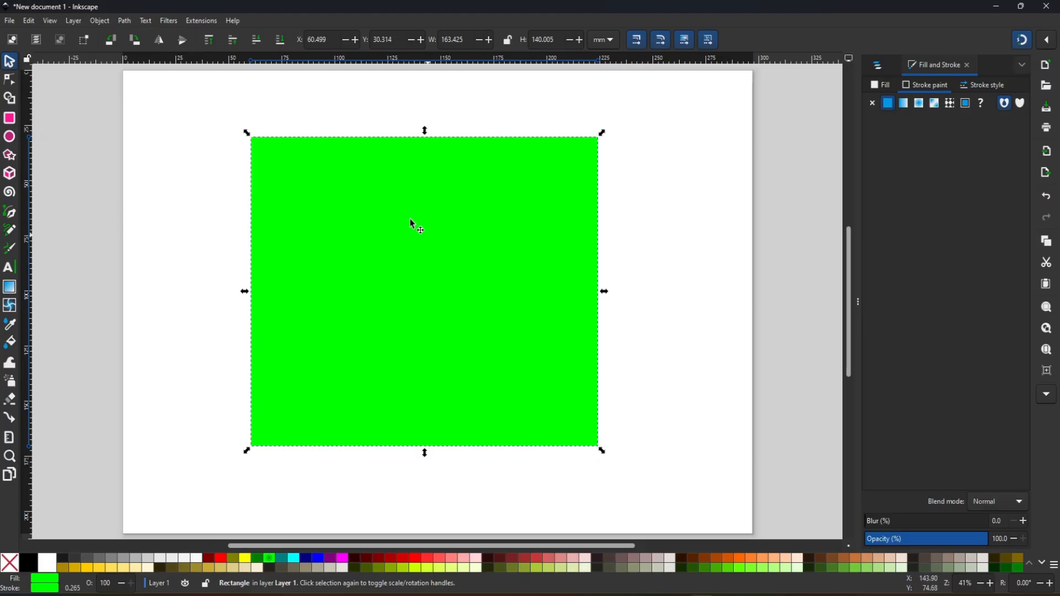
{"action": "left_click", "coordinate": [451, 278]}
{"action": "left_click", "coordinate": [563, 326]}
{"action": "left_click", "coordinate": [904, 105]}
{"action": "left_click", "coordinate": [865, 104]}
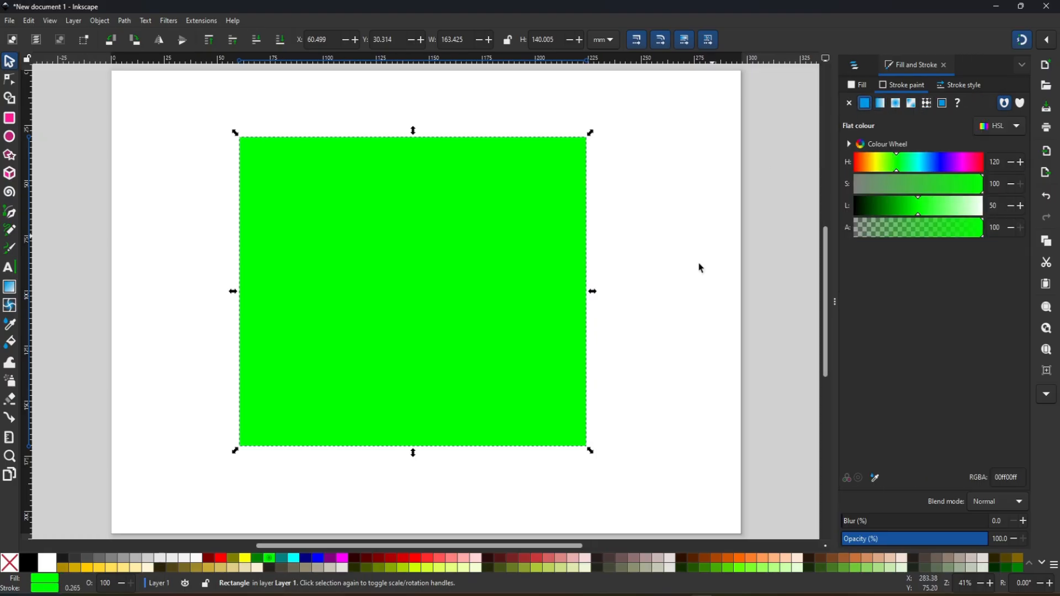
- Fill the rectangle with navy, then switch the fill to RGB and adjust its channels to a dark slate colour
{"action": "left_click", "coordinate": [419, 267]}
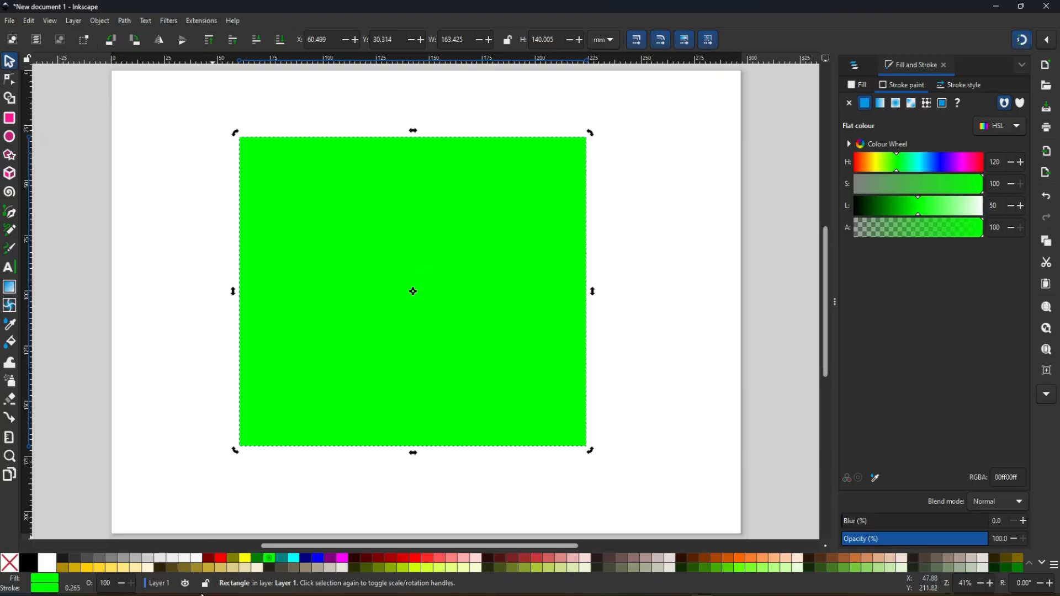
{"action": "left_click", "coordinate": [306, 558]}
{"action": "left_click", "coordinate": [459, 305]}
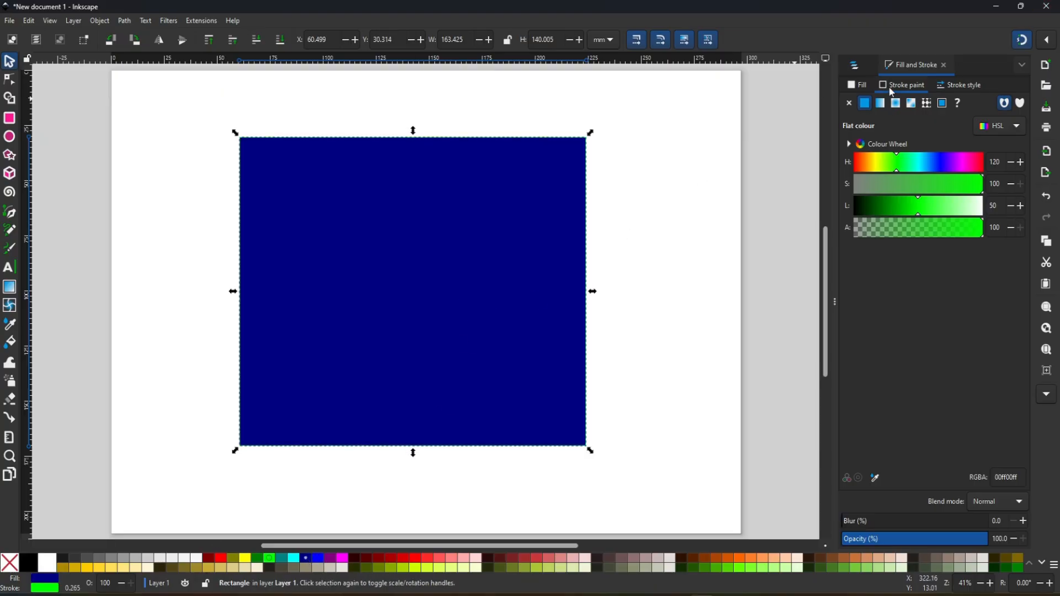
{"action": "left_click", "coordinate": [861, 86]}
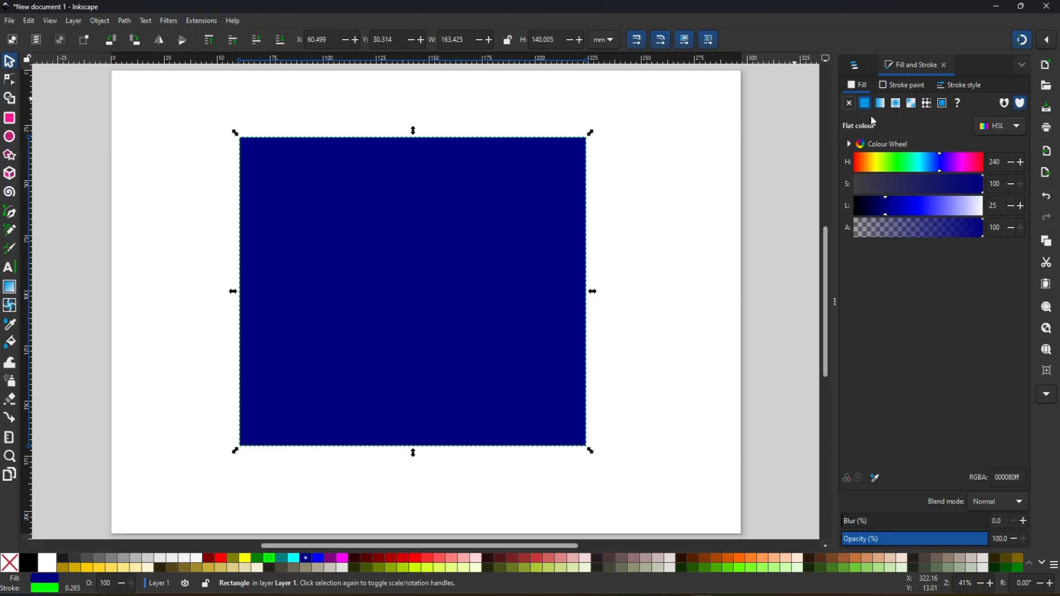
{"action": "left_click", "coordinate": [1020, 129]}
{"action": "left_click", "coordinate": [1009, 162]}
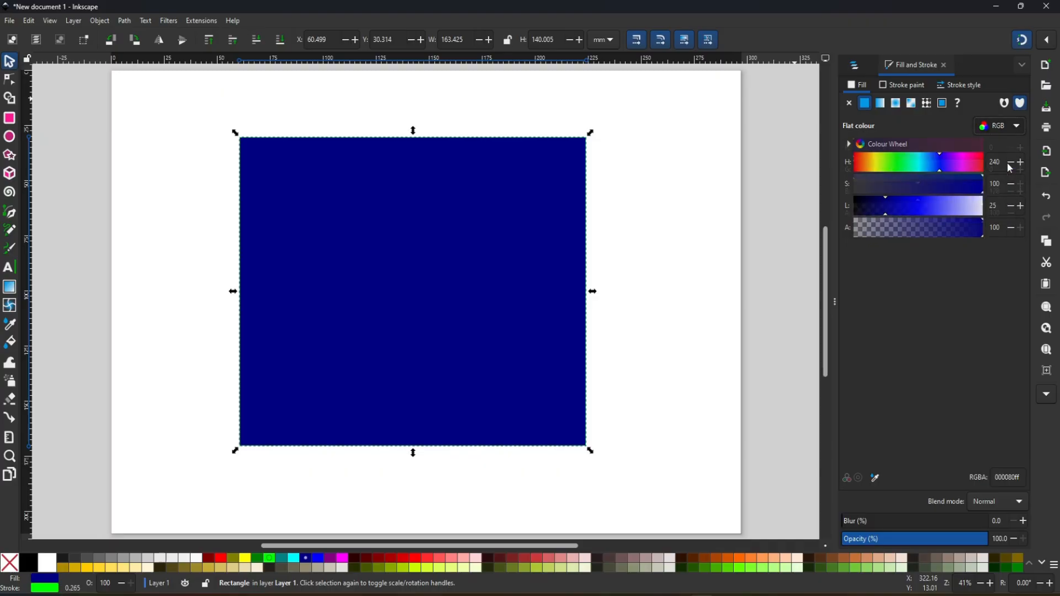
{"action": "left_click", "coordinate": [889, 149]}
{"action": "mouse_move", "coordinate": [894, 153]}
{"action": "left_mouse_down"}
{"action": "mouse_move", "coordinate": [921, 157]}
{"action": "mouse_move", "coordinate": [877, 159]}
{"action": "left_mouse_up"}
{"action": "left_click", "coordinate": [884, 174]}
{"action": "left_click", "coordinate": [909, 195]}
{"action": "left_click_drag", "start_coordinate": [906, 199], "coordinate": [989, 213]}
- Switch the fill's colour model to CMYK and mix an olive green with C 12, M 0, Y 57, K 37
{"action": "left_click", "coordinate": [1002, 129]}
{"action": "left_click", "coordinate": [1002, 146]}
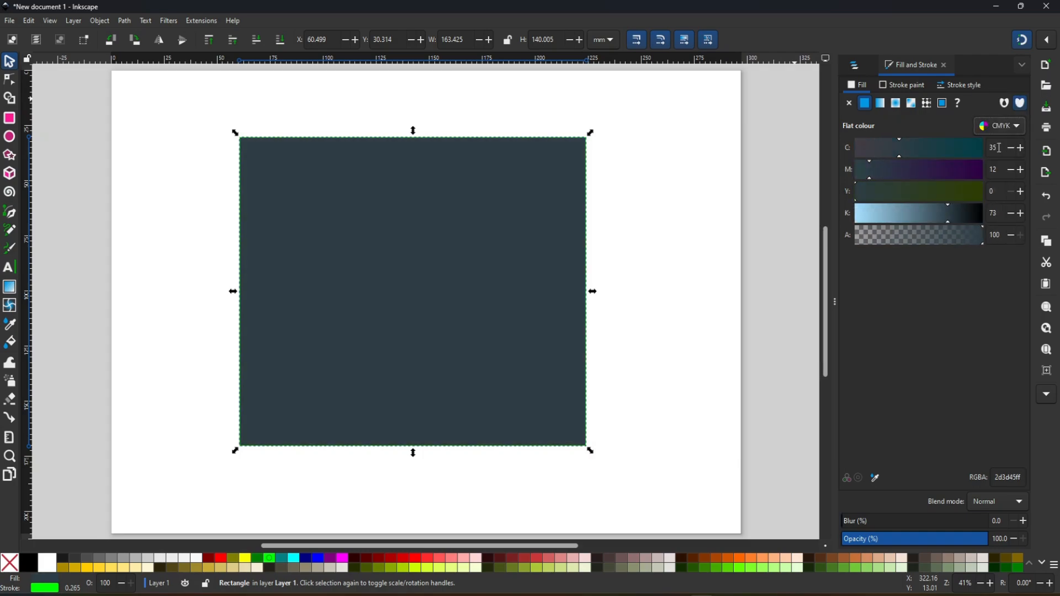
{"action": "left_click", "coordinate": [888, 173]}
{"action": "left_click_drag", "start_coordinate": [867, 215], "coordinate": [875, 219]}
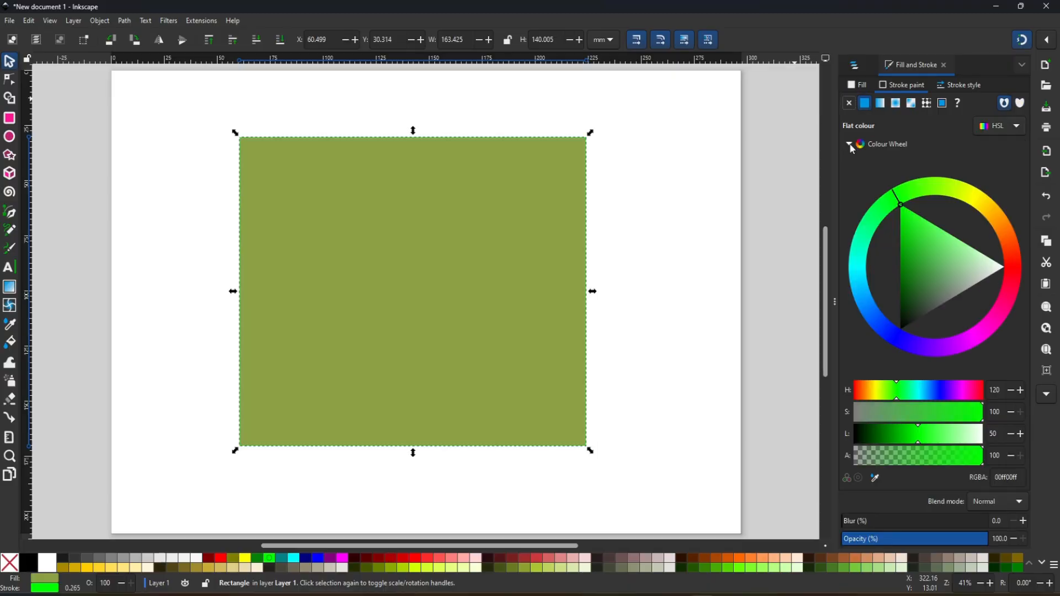
{"action": "left_click", "coordinate": [849, 144]}
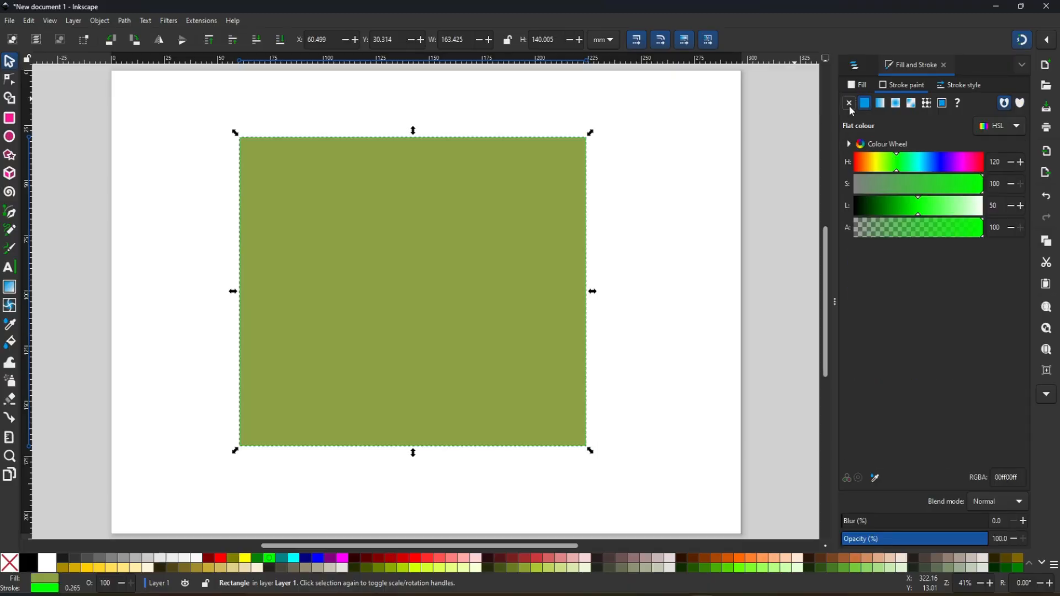
- Set the rectangle's stroke to navy, check its stroke paint and return to the fill settings
{"action": "left_click", "coordinate": [867, 86]}
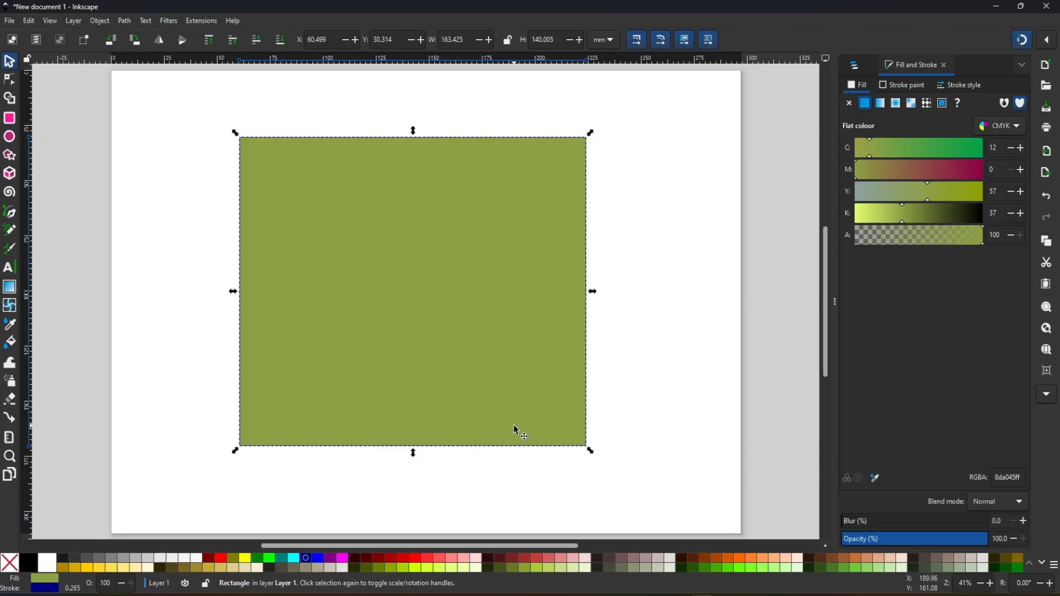
{"action": "left_click", "coordinate": [902, 85]}
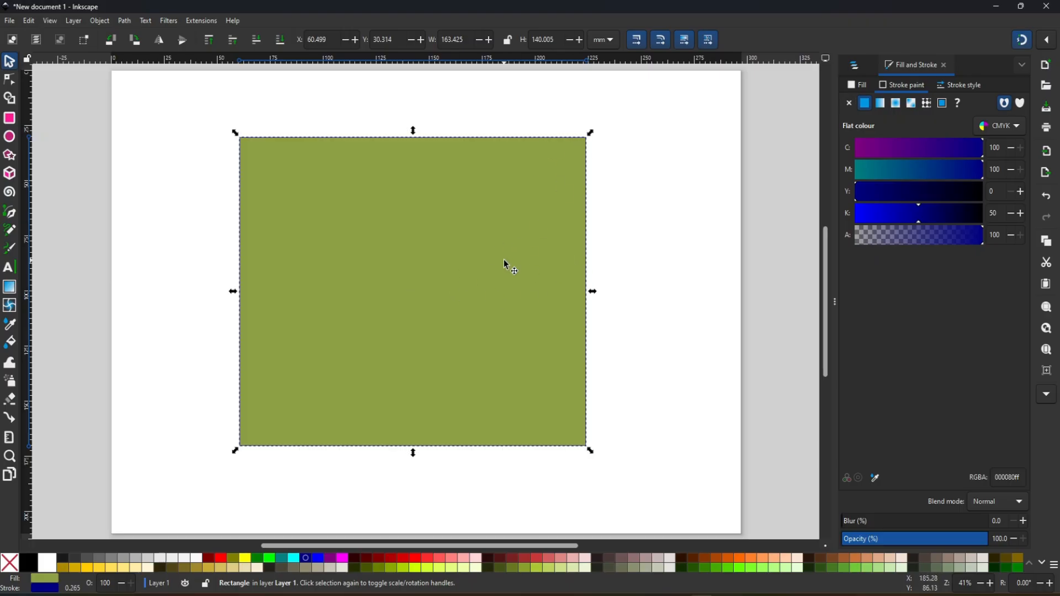
{"action": "left_click", "coordinate": [455, 296]}
{"action": "left_click", "coordinate": [857, 85]}
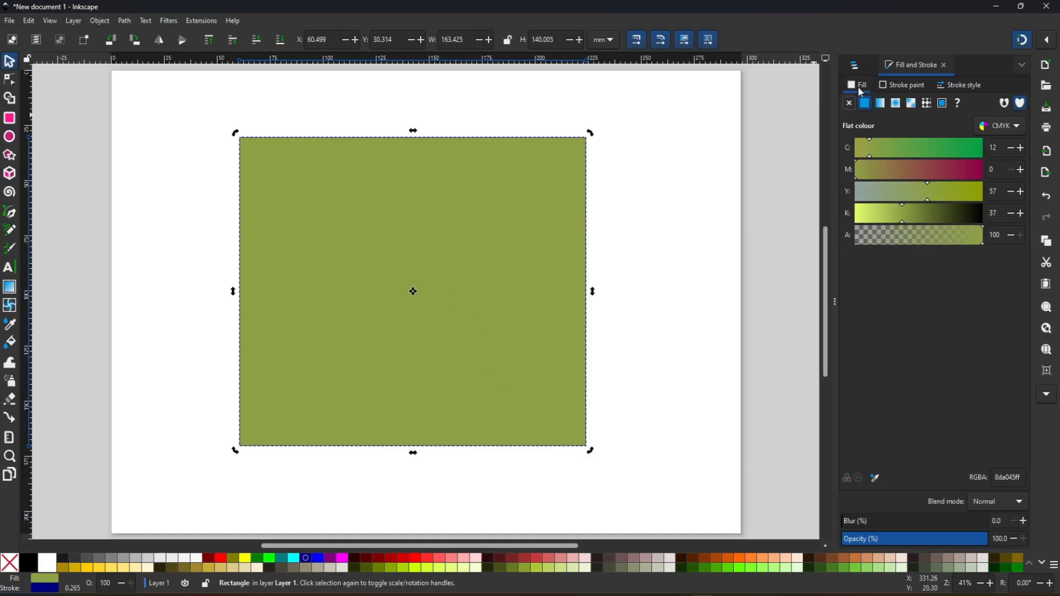
- Try lowering the rectangle's opacity and changing its blur, and restore 100 % opacity and 0 blur
{"action": "left_click_drag", "start_coordinate": [871, 540], "coordinate": [937, 540]}
{"action": "left_click_drag", "start_coordinate": [870, 522], "coordinate": [840, 531]}
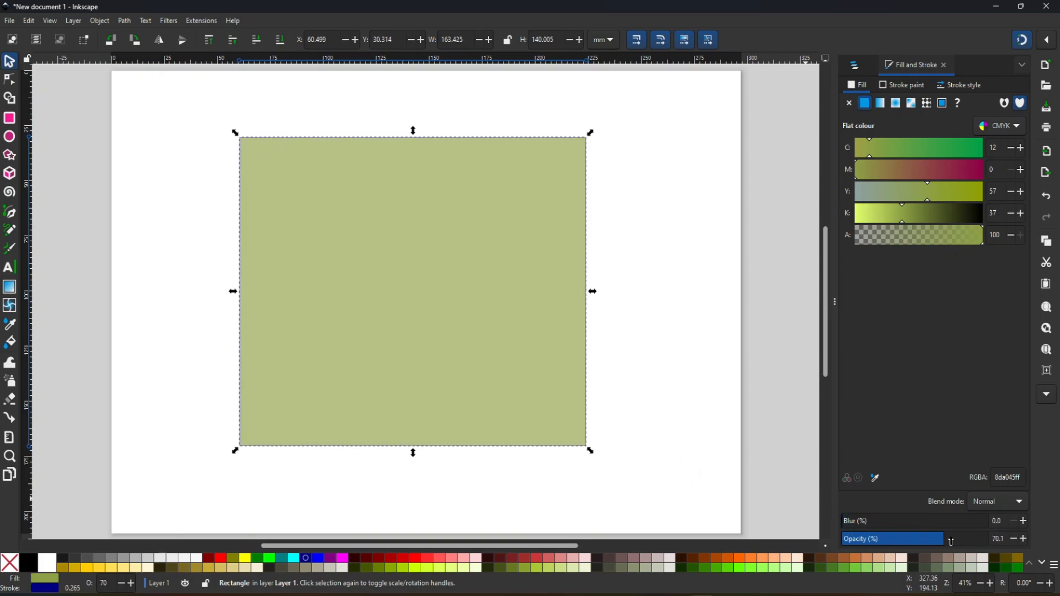
{"action": "left_click_drag", "start_coordinate": [913, 541], "coordinate": [994, 540]}
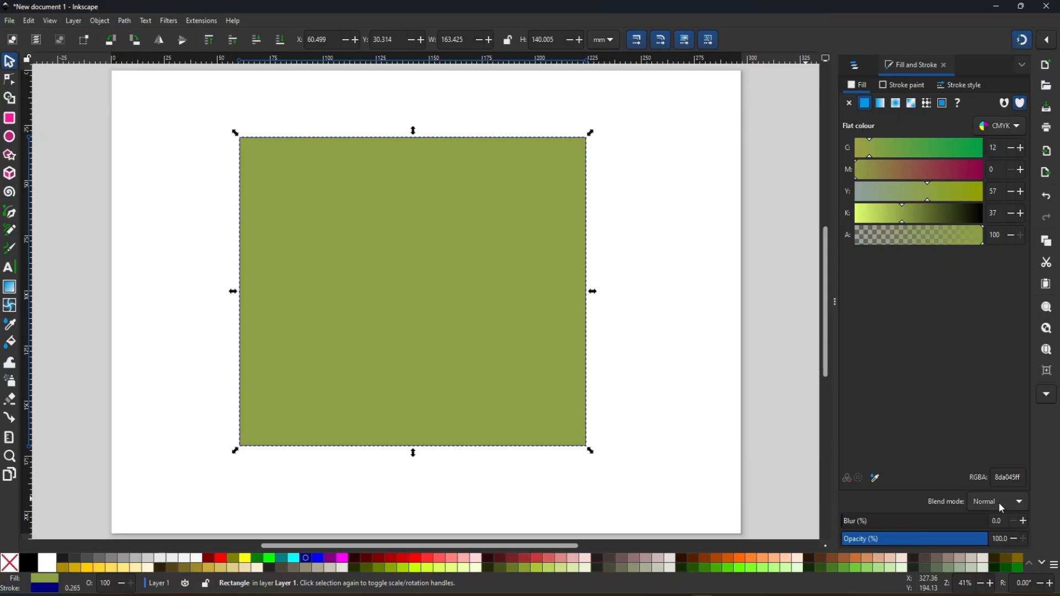
- Look through the available blend modes for the rectangle and keep Normal
{"action": "left_click", "coordinate": [1020, 502]}
{"action": "left_click", "coordinate": [1006, 521]}
{"action": "left_click", "coordinate": [1021, 504]}
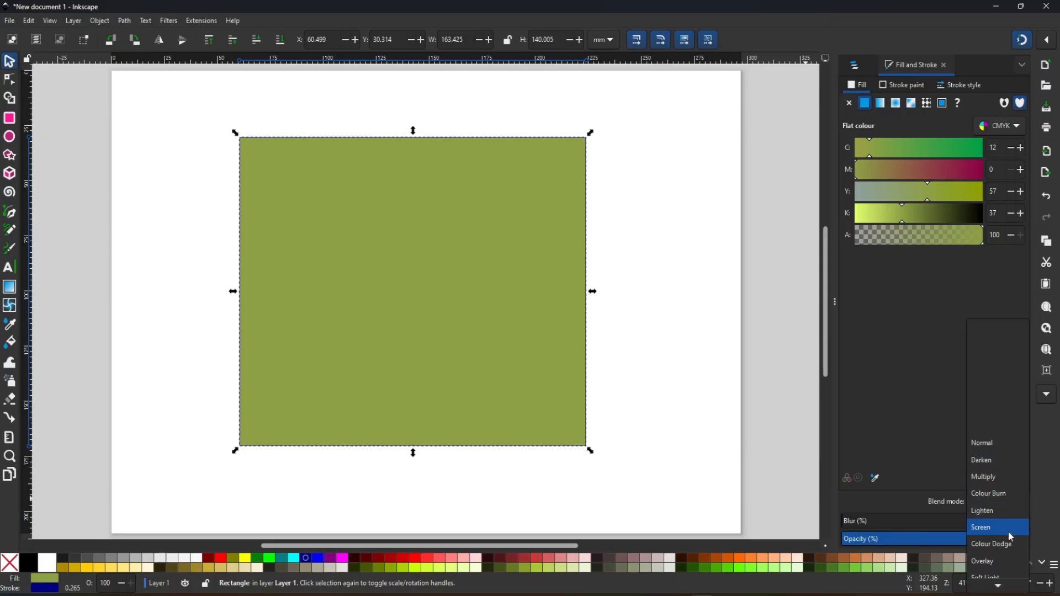
{"action": "scroll", "coordinate": [1008, 536], "scroll_direction": "down", "scroll_amount": 2}
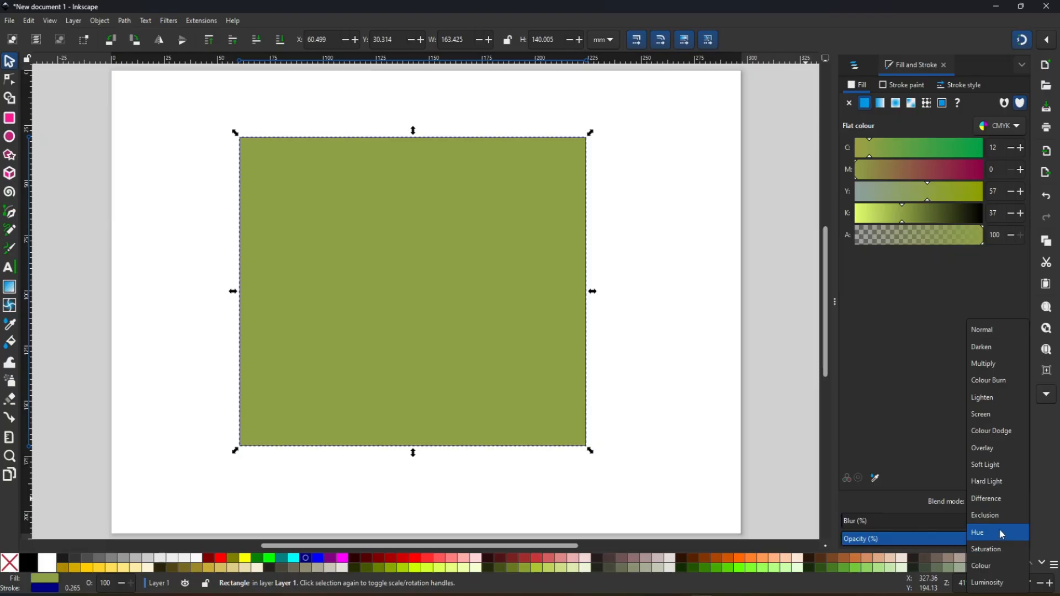
{"action": "left_click", "coordinate": [980, 332]}
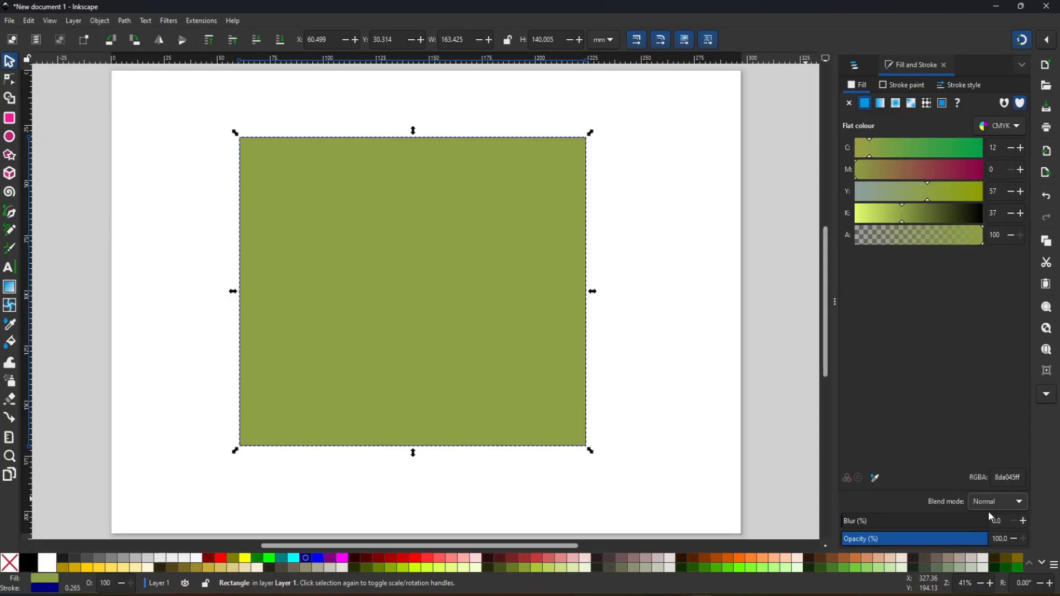
- Display the layers and objects list, hide the rectangle and show it again
{"action": "left_click", "coordinate": [855, 67]}
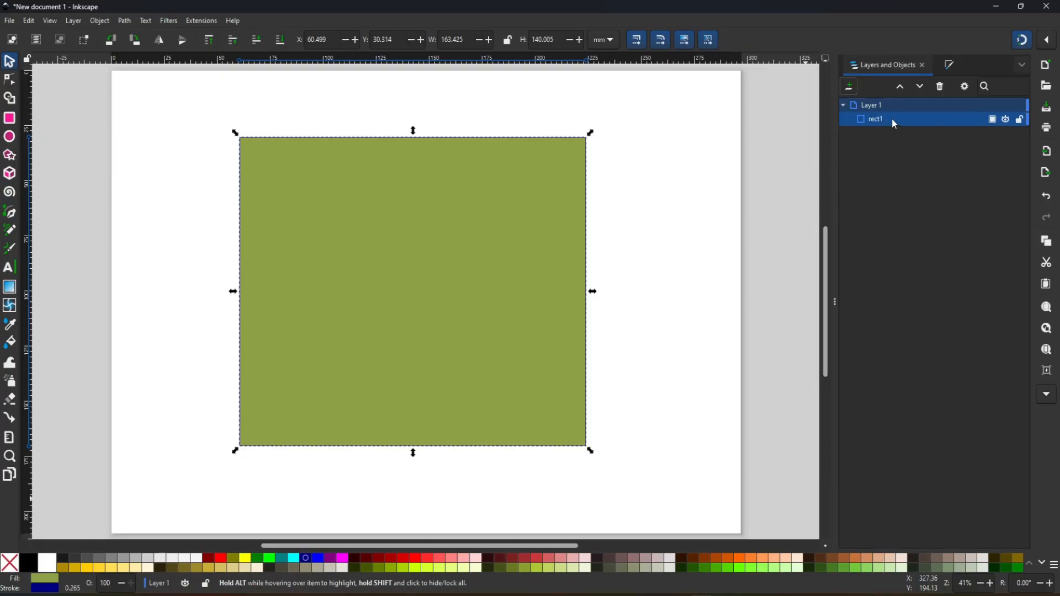
{"action": "left_click", "coordinate": [1006, 120]}
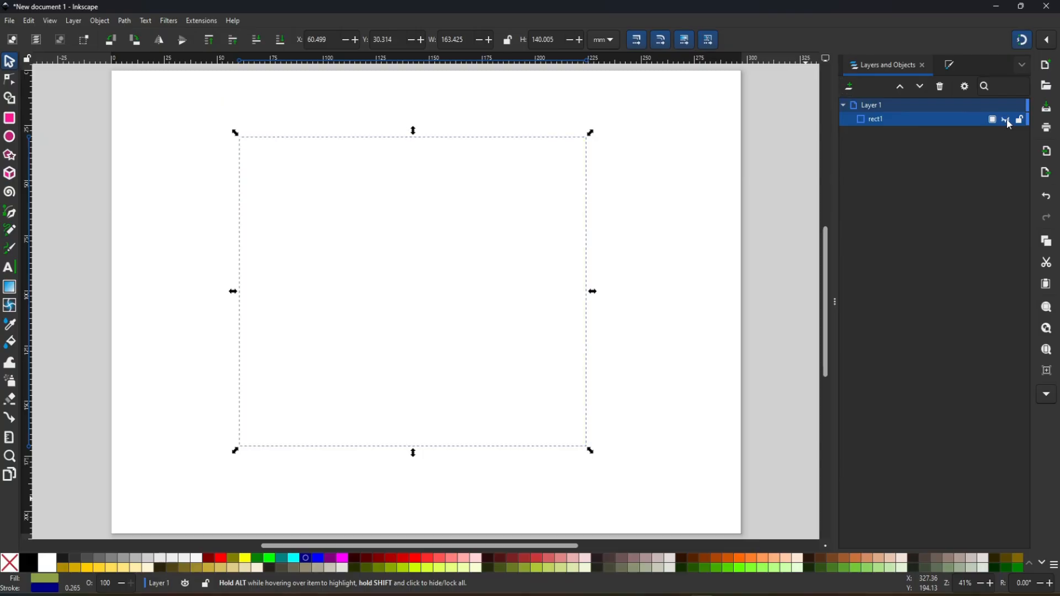
{"action": "left_click", "coordinate": [1006, 120]}
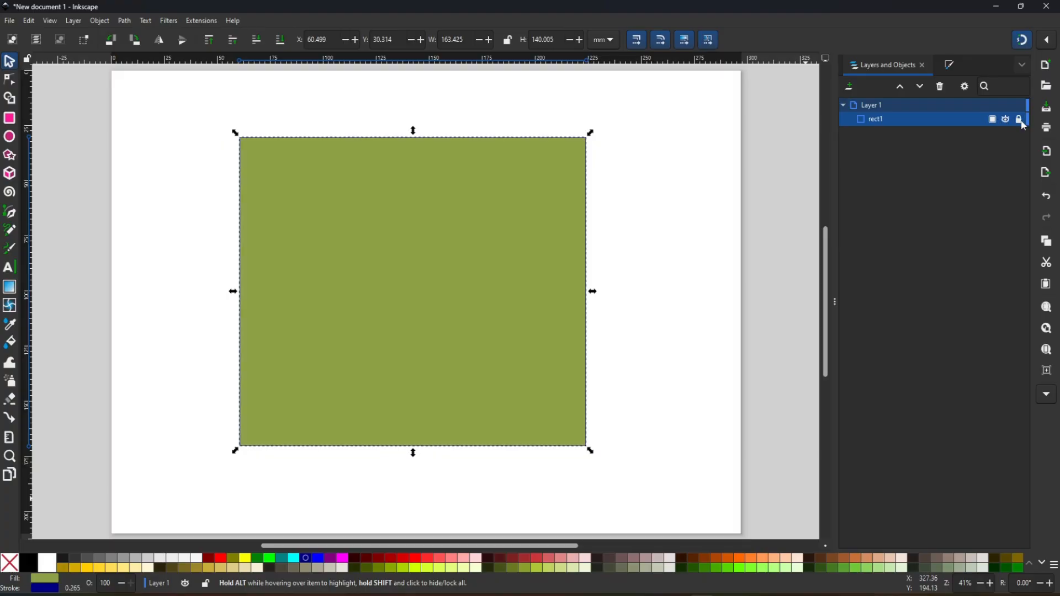
- Lock the rectangle, try moving it on the canvas, and unlock it
{"action": "left_click_drag", "start_coordinate": [474, 243], "coordinate": [628, 256]}
{"action": "left_click_drag", "start_coordinate": [372, 274], "coordinate": [659, 264]}
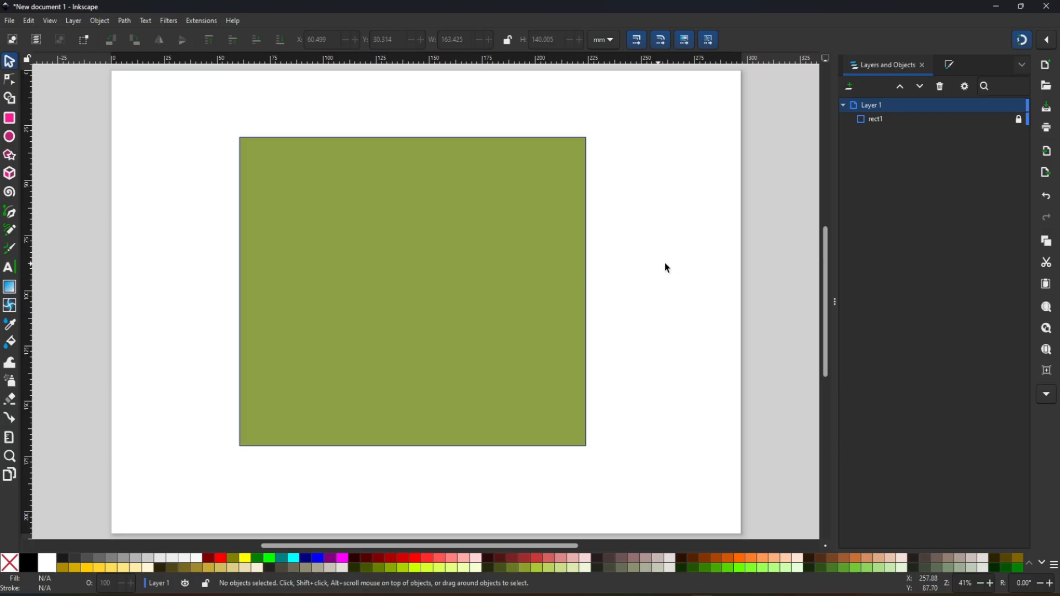
{"action": "mouse_move", "coordinate": [1020, 120]}
{"action": "left_click", "coordinate": [1020, 120]}
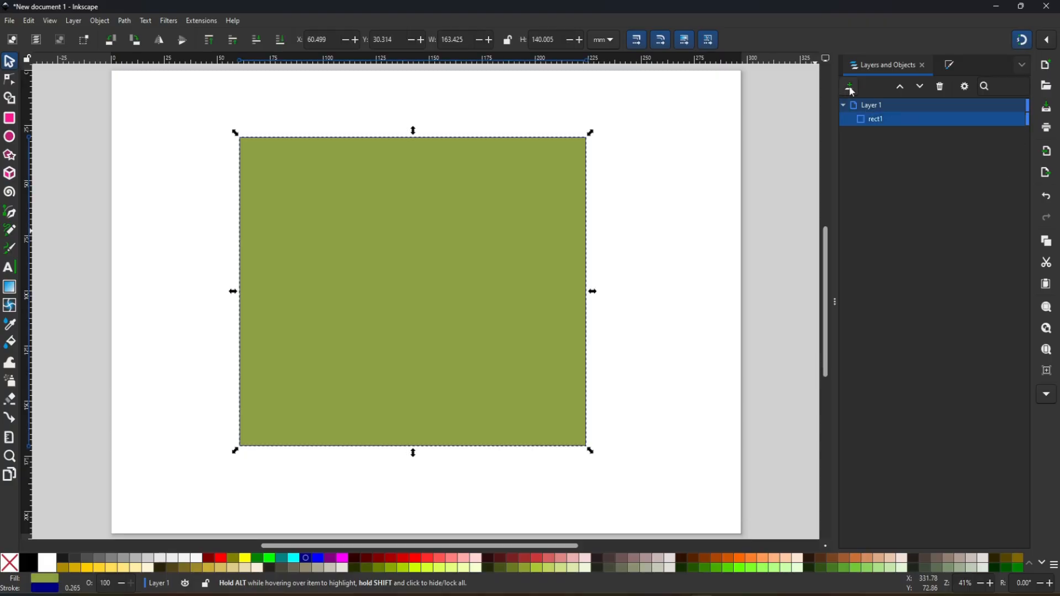
- Add a new layer above Layer 1 and delete it
{"action": "left_click", "coordinate": [849, 86]}
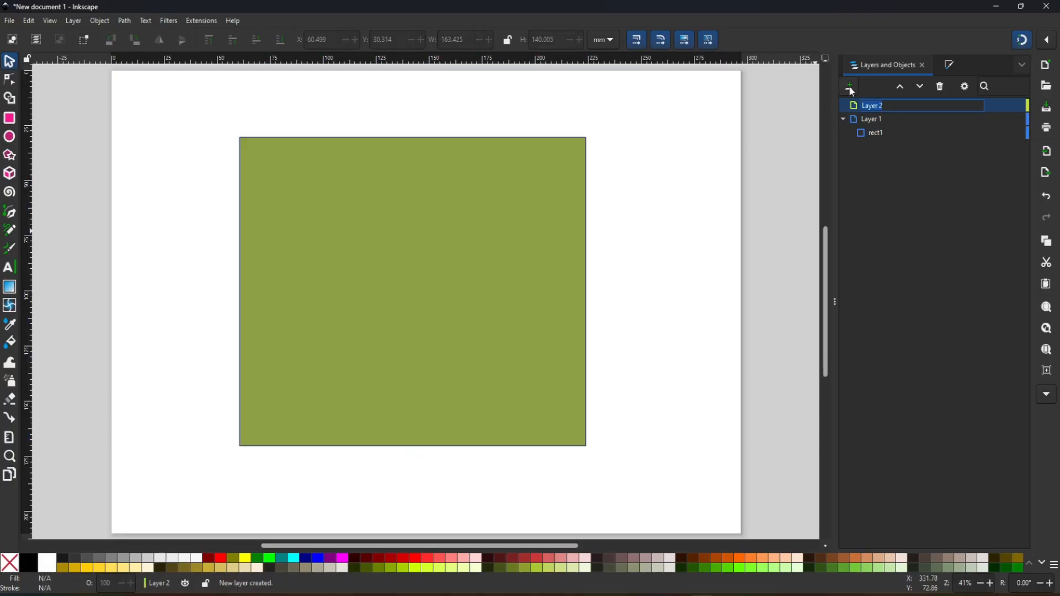
{"action": "right_click", "coordinate": [910, 109]}
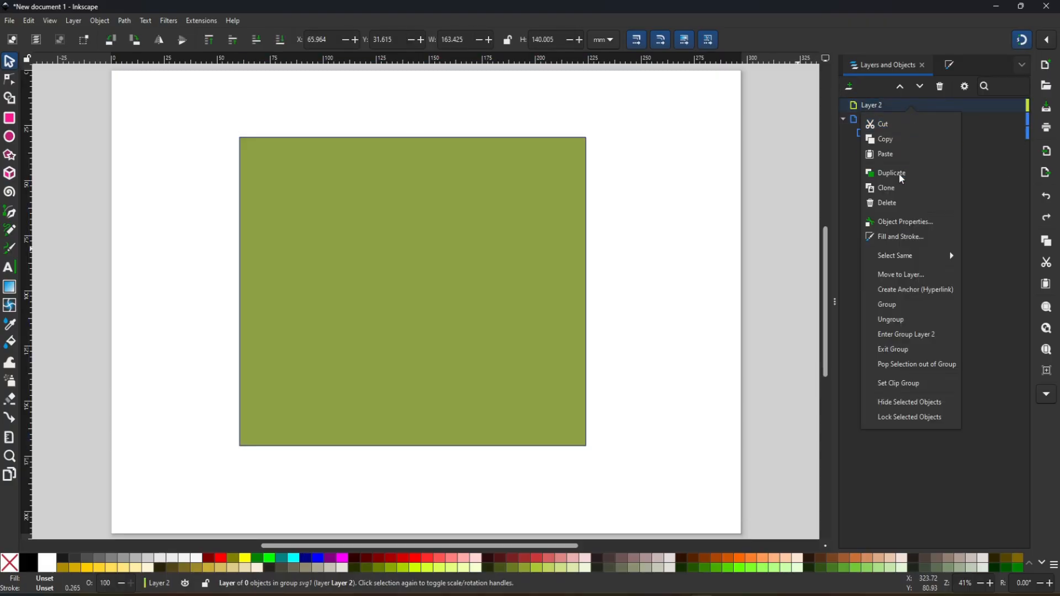
{"action": "left_click", "coordinate": [896, 205]}
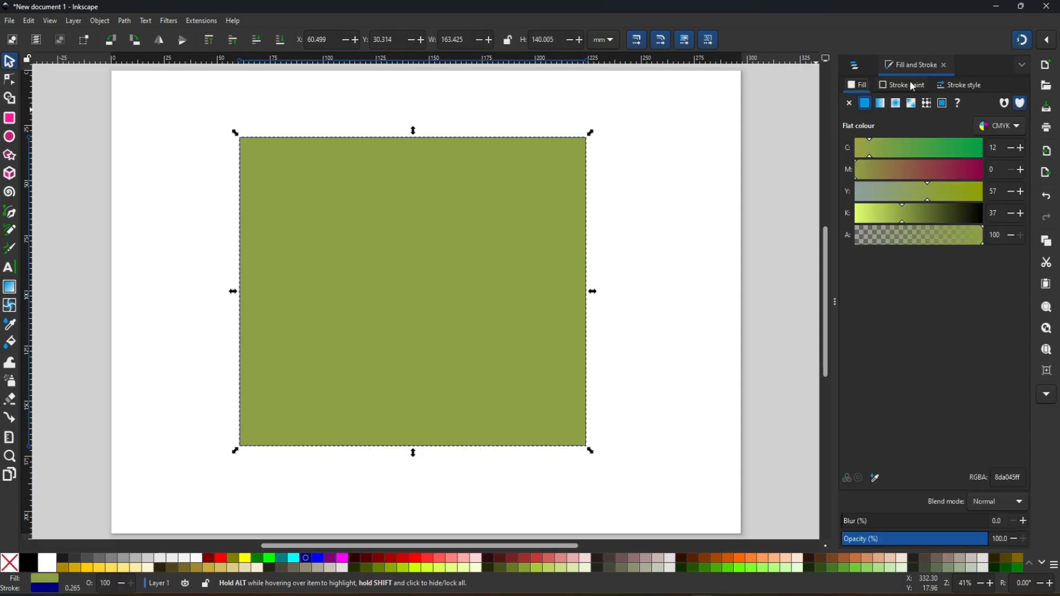
- Increase the rectangle's stroke width to 6.065 mm in the stroke style settings
{"action": "left_click", "coordinate": [903, 87]}
{"action": "left_click", "coordinate": [961, 87]}
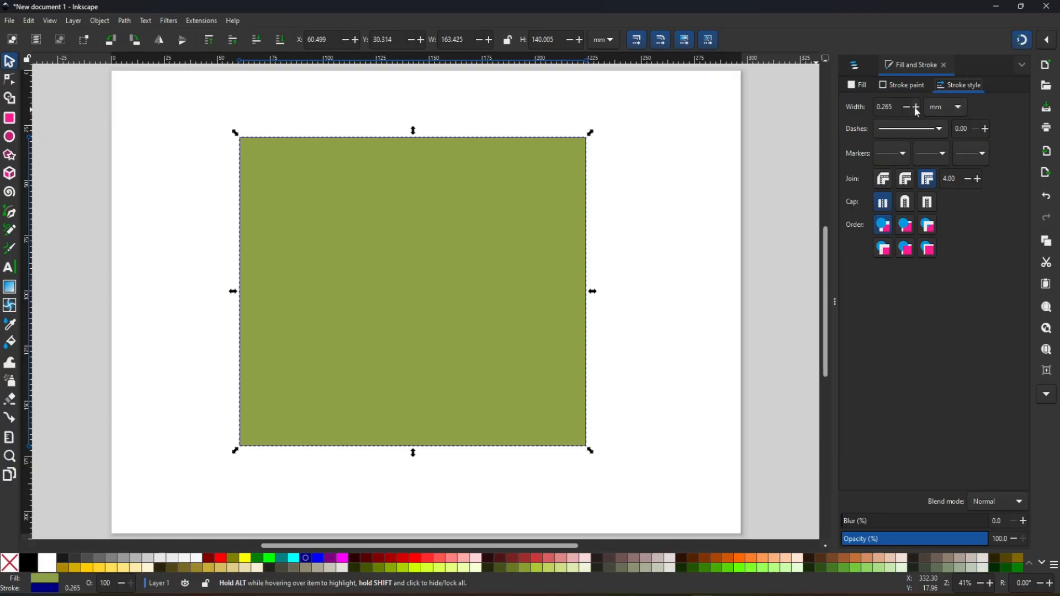
{"action": "left_click", "coordinate": [884, 107]}
{"action": "left_click", "coordinate": [897, 108]}
{"action": "left_click_drag", "start_coordinate": [897, 108], "coordinate": [854, 103]}
{"action": "left_click", "coordinate": [916, 107]}
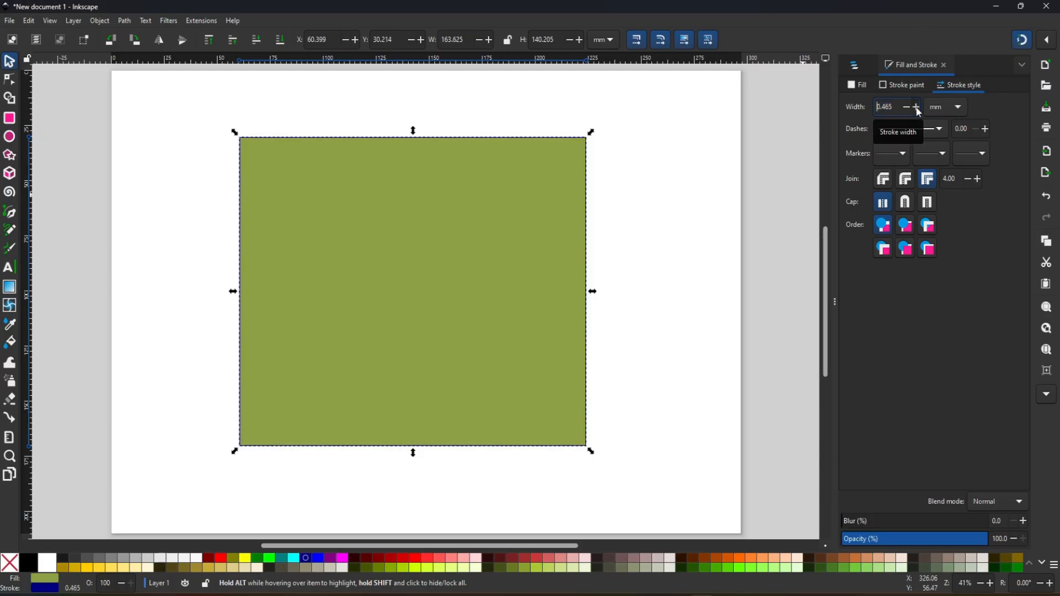
{"action": "left_click", "coordinate": [917, 108]}
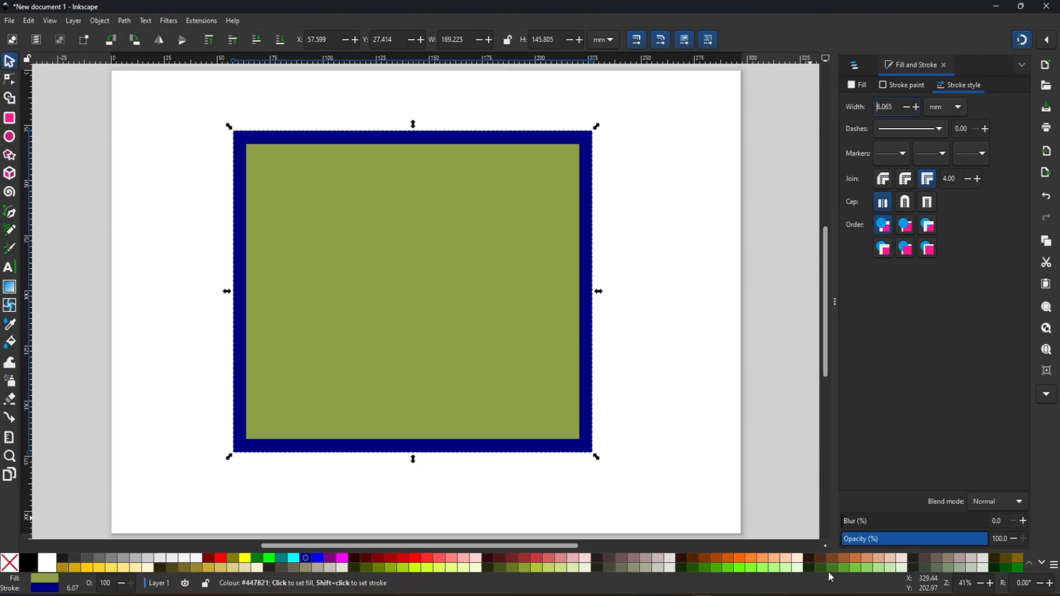
- Try several palette colours on the rectangle's stroke, including bright green and yellow, ending with dark red
{"action": "left_click", "coordinate": [807, 556], "text": "shift"}
{"action": "left_click", "coordinate": [727, 557], "text": "shift"}
{"action": "left_click", "coordinate": [739, 568], "text": "shift"}
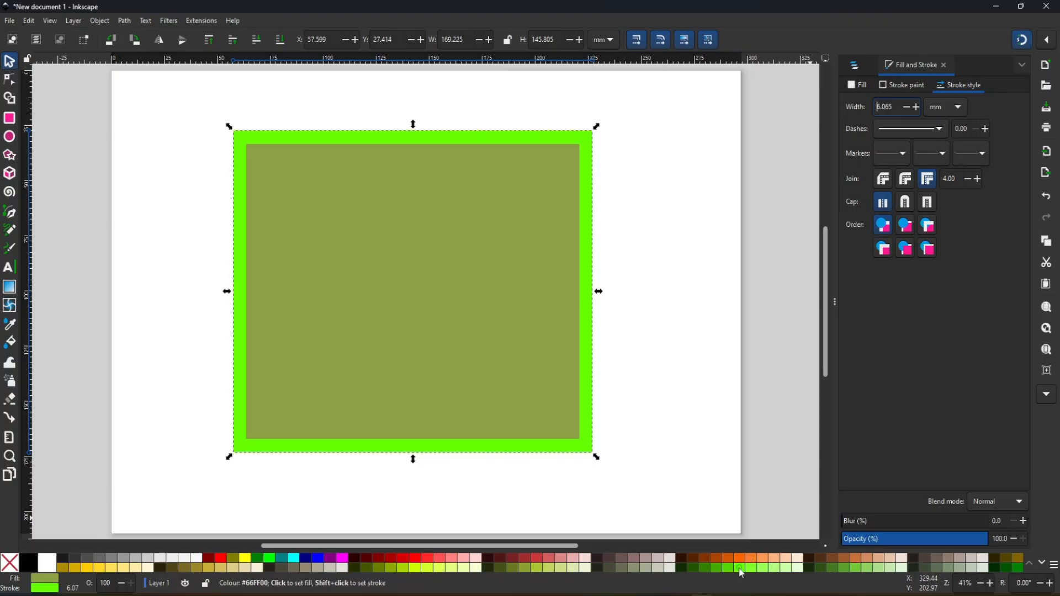
{"action": "left_click", "coordinate": [318, 557], "text": "shift"}
{"action": "left_click", "coordinate": [293, 558], "text": "shift"}
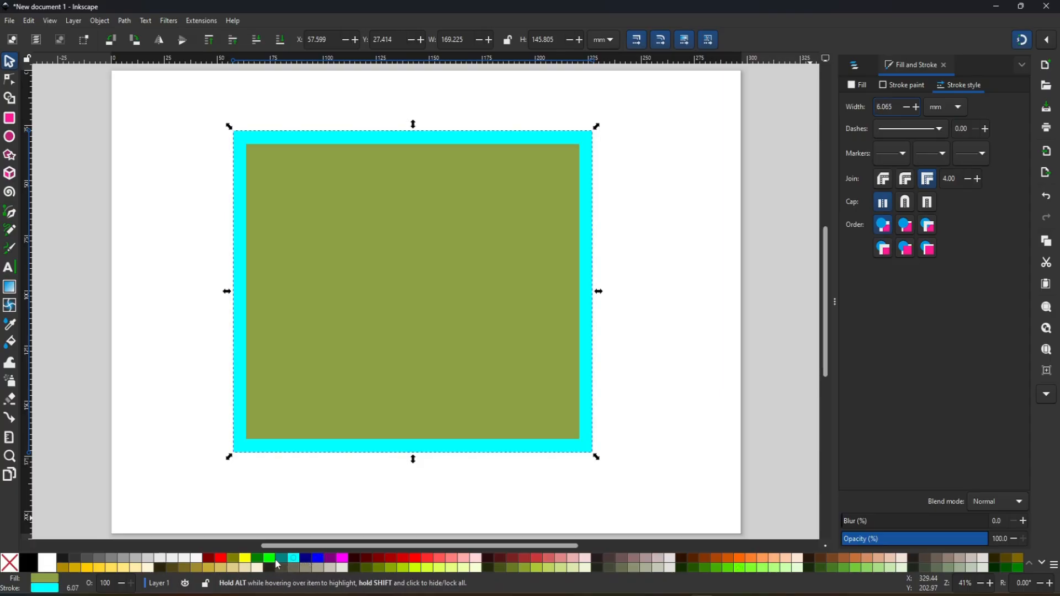
{"action": "left_click", "coordinate": [244, 559], "text": "shift"}
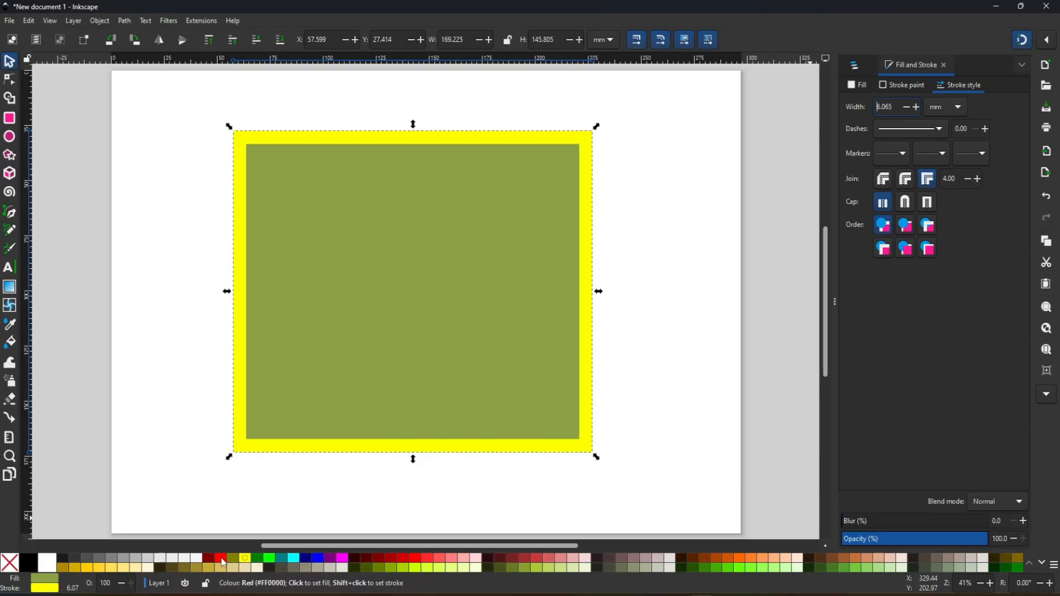
{"action": "left_click", "coordinate": [226, 564], "text": "shift"}
{"action": "left_click", "coordinate": [211, 565], "text": "shift"}
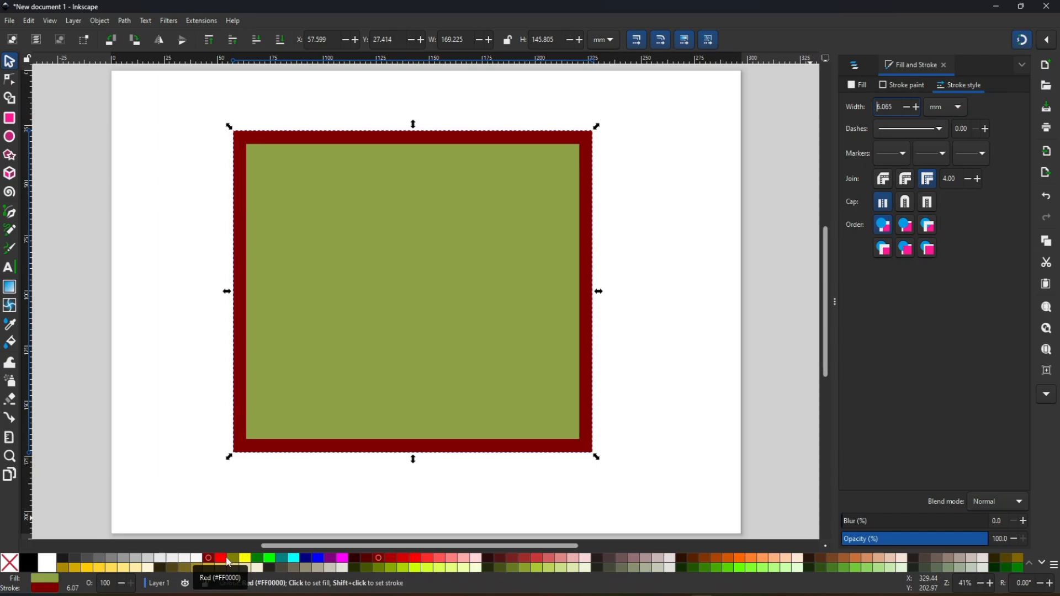
- Try several palette colours on the rectangle's fill, including bright green, ending with teal
{"action": "left_click", "coordinate": [233, 559]}
{"action": "left_click", "coordinate": [258, 564]}
{"action": "left_click", "coordinate": [270, 559]}
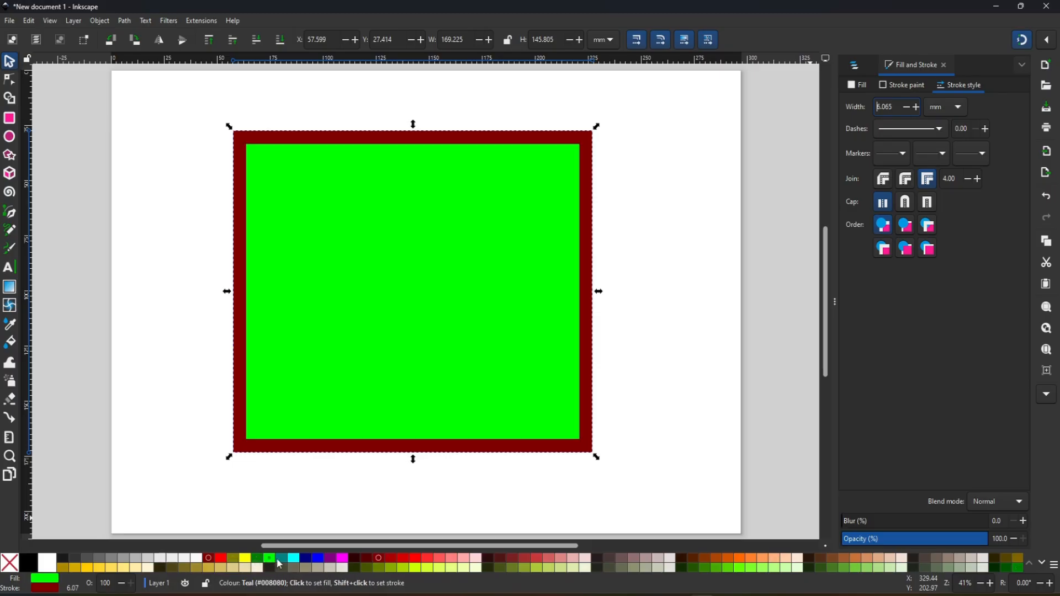
{"action": "left_click", "coordinate": [293, 559]}
{"action": "left_click", "coordinate": [307, 563]}
{"action": "left_click", "coordinate": [282, 559]}
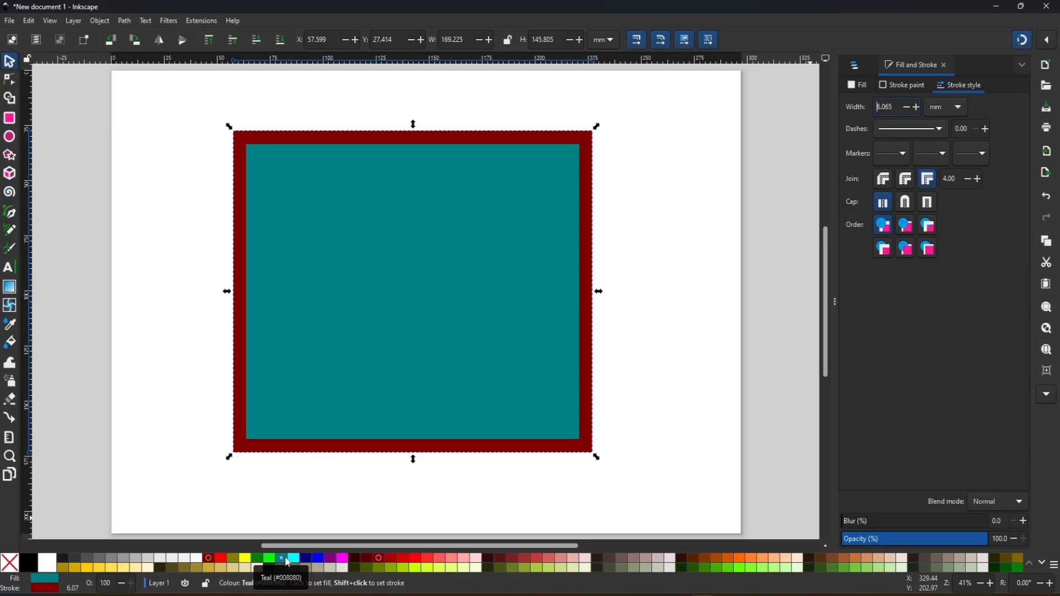
- Set the rectangle's fill to bright yellow-green and its stroke to black
{"action": "left_click", "coordinate": [415, 568]}
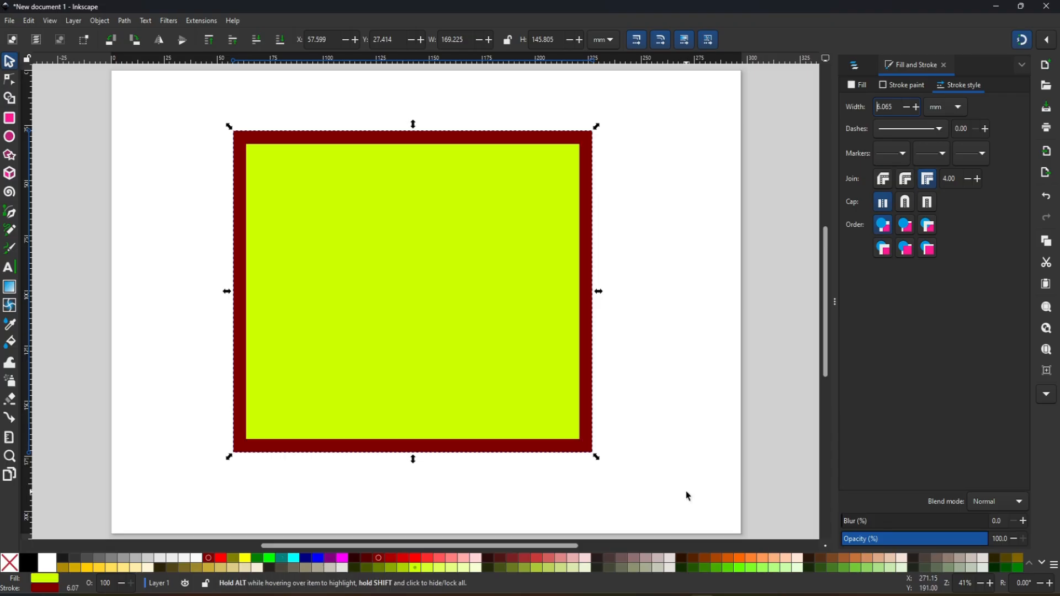
{"action": "left_click", "coordinate": [53, 567], "text": "shift"}
{"action": "left_click", "coordinate": [28, 563], "text": "shift"}
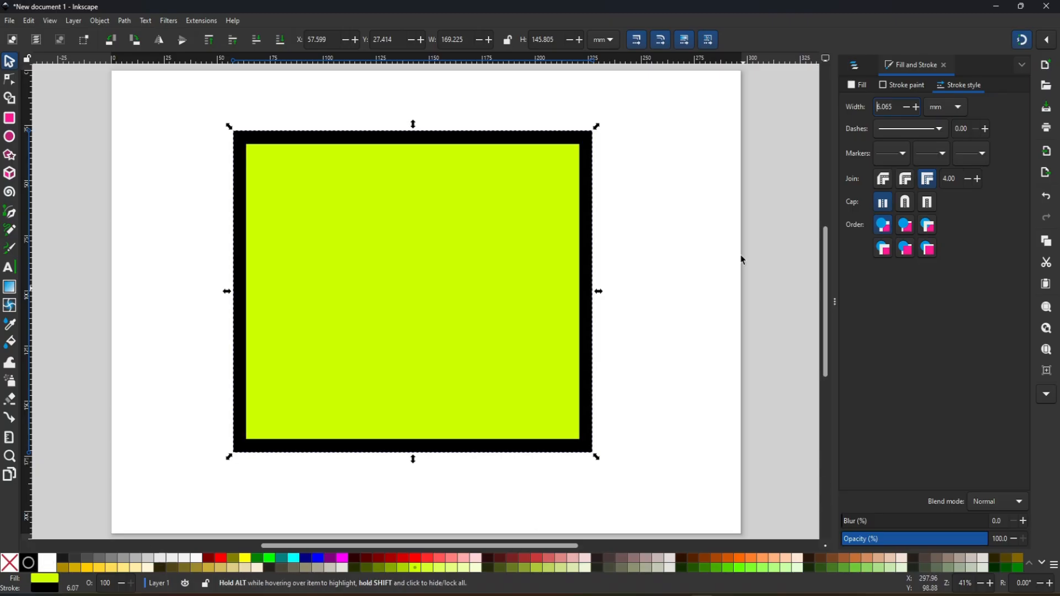
- Try the 1 1 dash pattern on the stroke, switch to 8 1, and set the corners to a bevel join
{"action": "left_click", "coordinate": [934, 129]}
{"action": "left_click", "coordinate": [921, 156]}
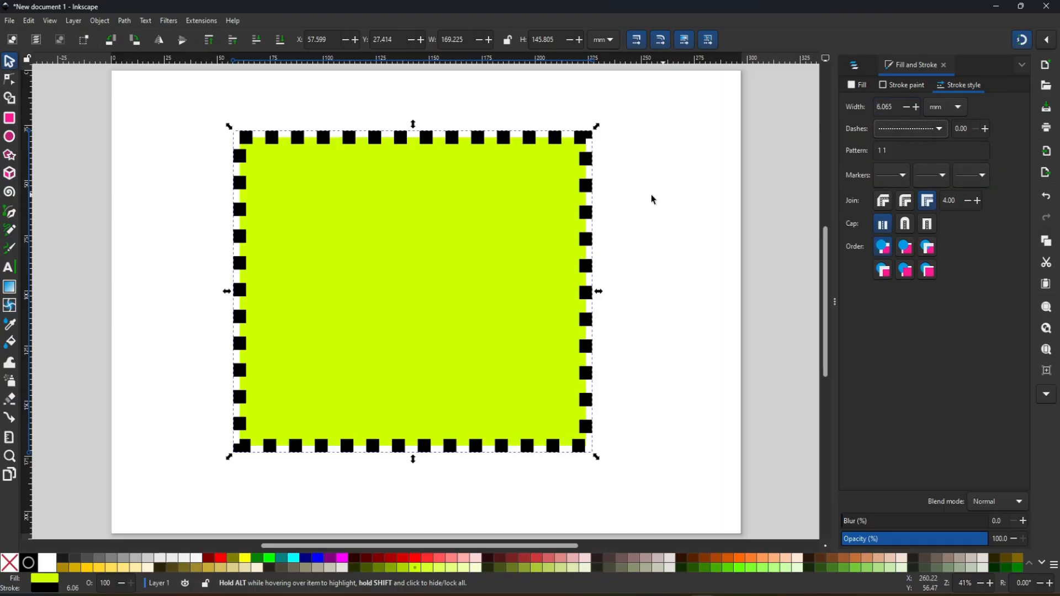
{"action": "left_click", "coordinate": [937, 135]}
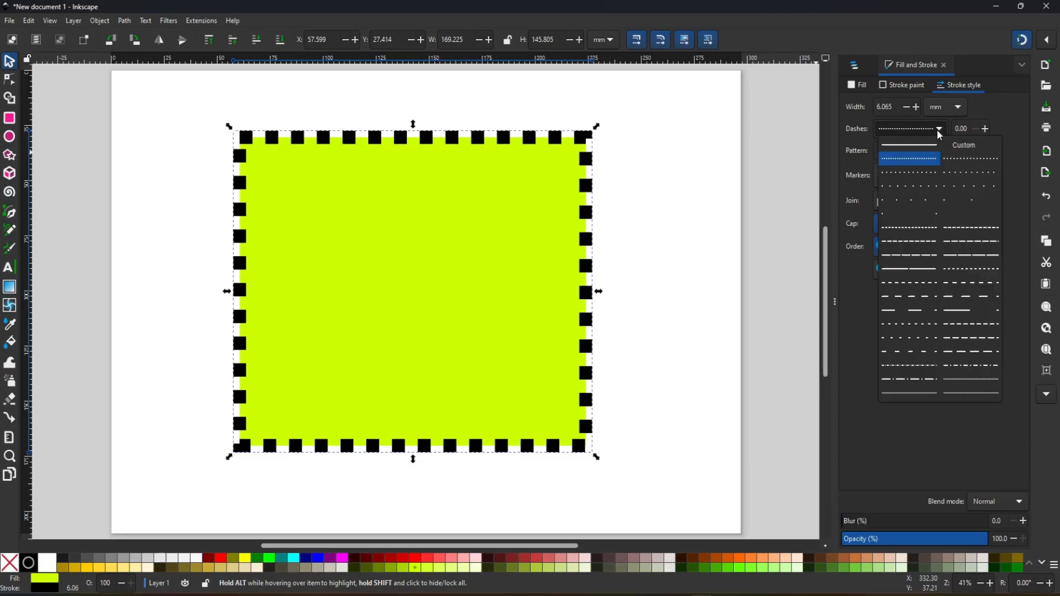
{"action": "left_click", "coordinate": [906, 254]}
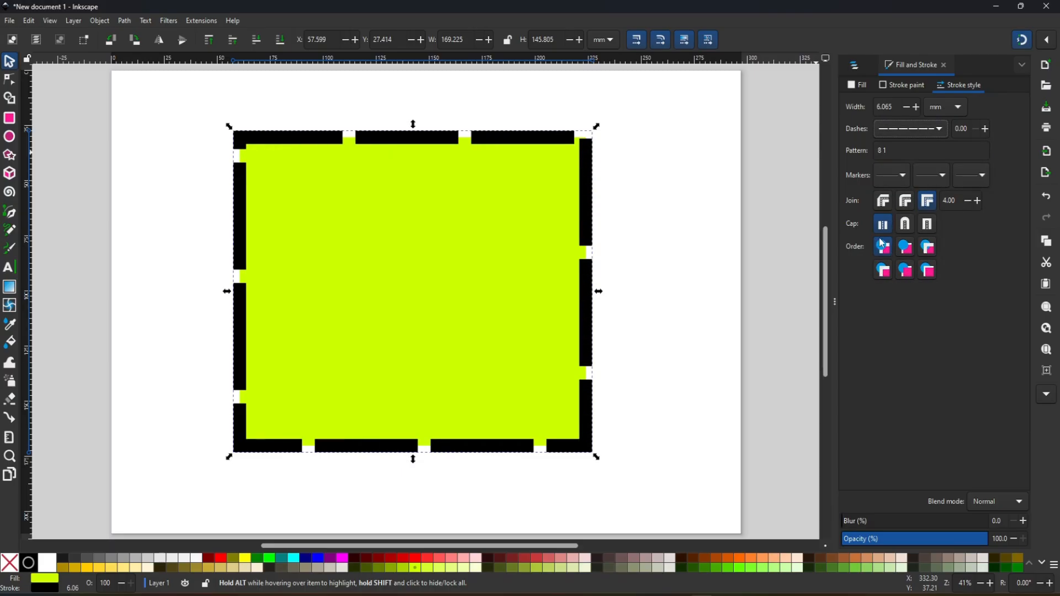
{"action": "left_click", "coordinate": [906, 202]}
{"action": "left_click", "coordinate": [884, 202]}
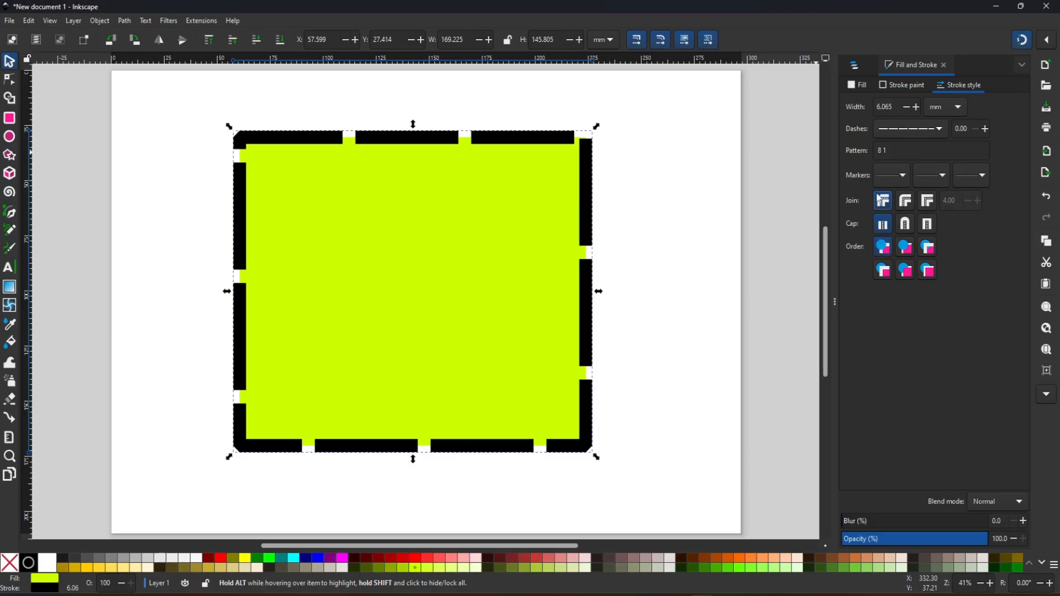
- Try the Arrow tail start marker, change it to Wide arrow, and set the mid markers to Torso
{"action": "left_click", "coordinate": [904, 177]}
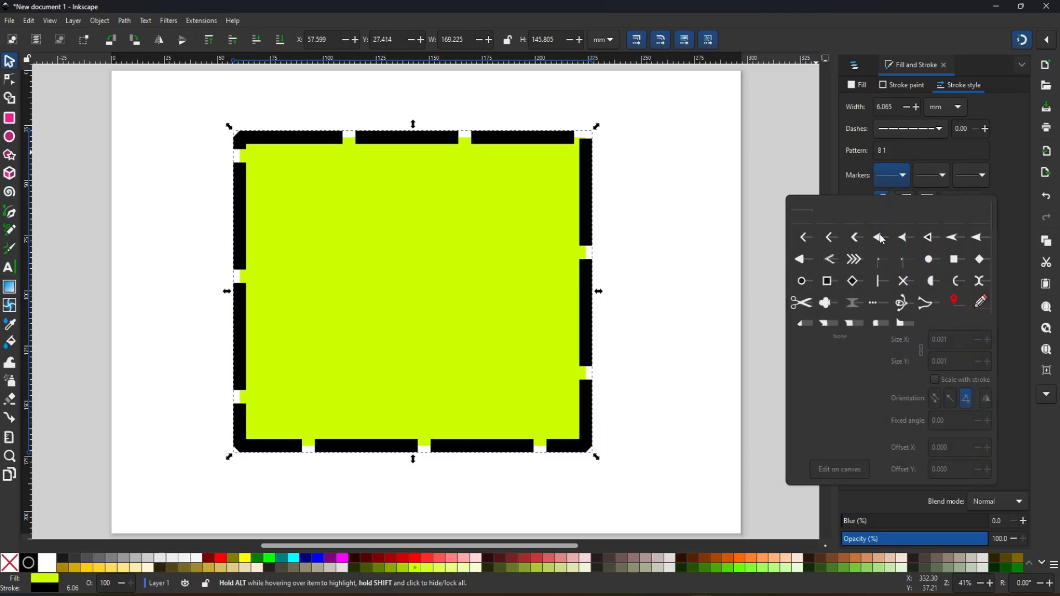
{"action": "left_click", "coordinate": [855, 259]}
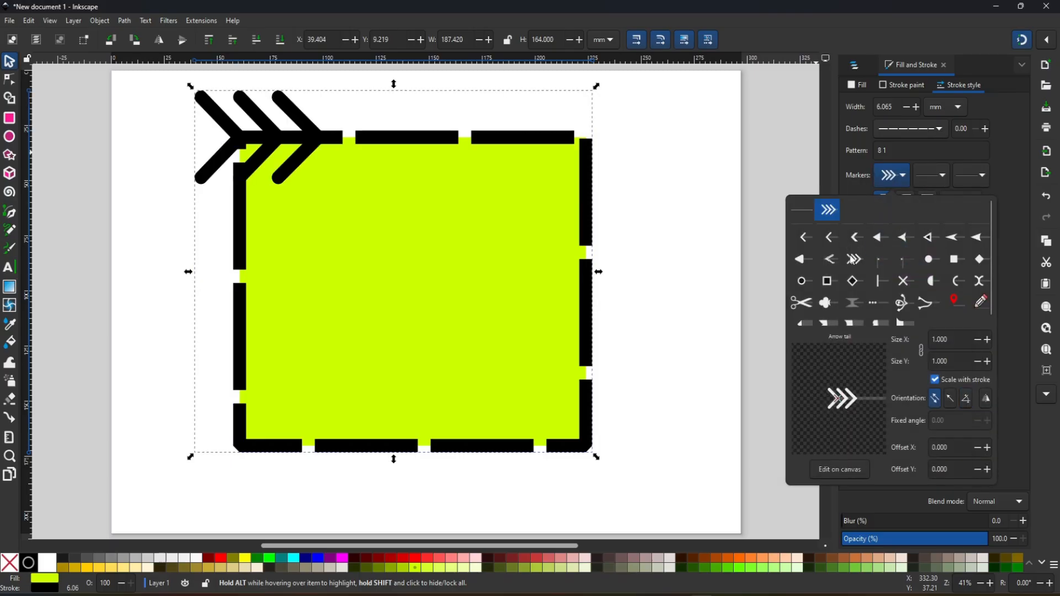
{"action": "left_click", "coordinate": [805, 238]}
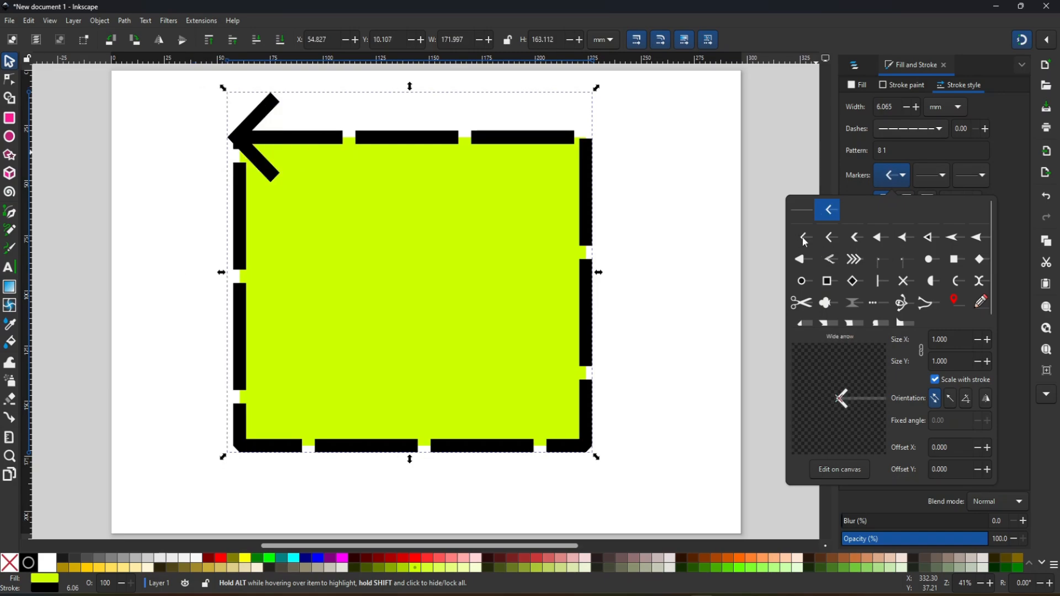
{"action": "left_click", "coordinate": [921, 178]}
{"action": "left_click", "coordinate": [946, 305]}
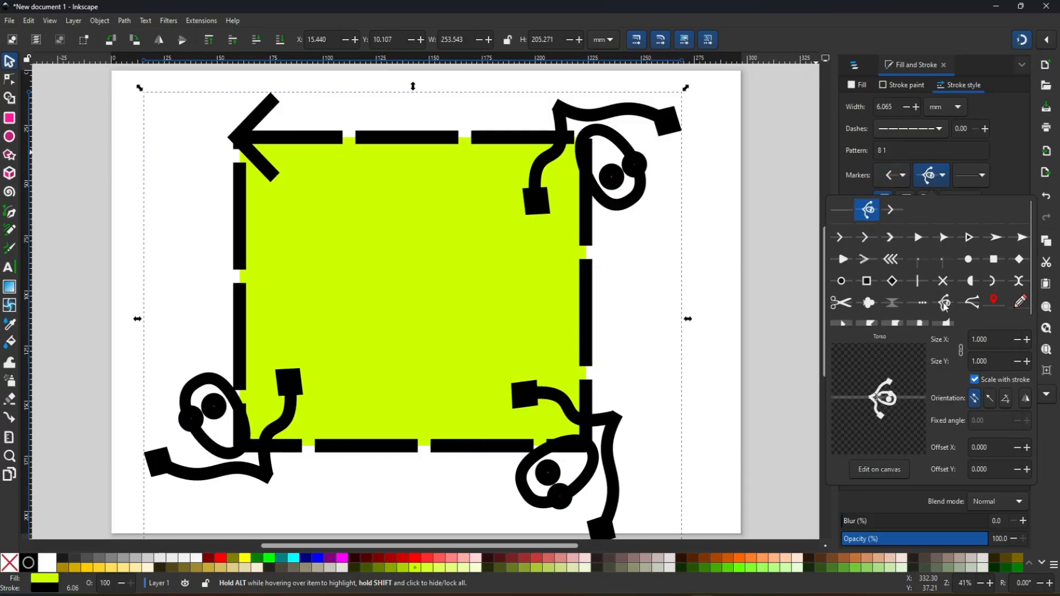
- Remove the start and mid markers from the rectangle's stroke
{"action": "left_click", "coordinate": [943, 181]}
{"action": "left_click", "coordinate": [943, 181]}
{"action": "left_click", "coordinate": [1007, 157]}
{"action": "left_click", "coordinate": [902, 181]}
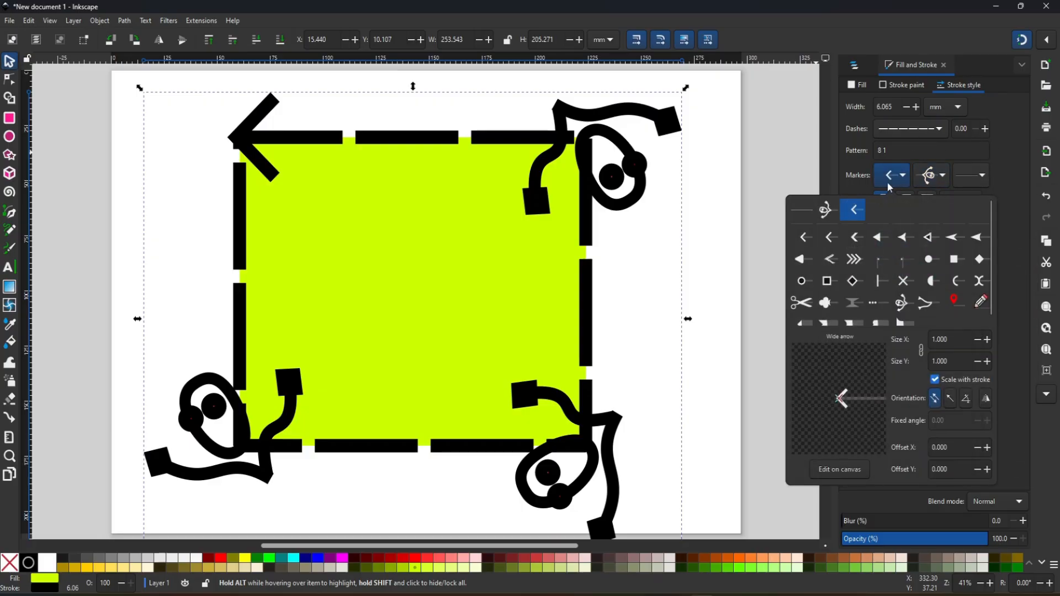
{"action": "left_click", "coordinate": [805, 215]}
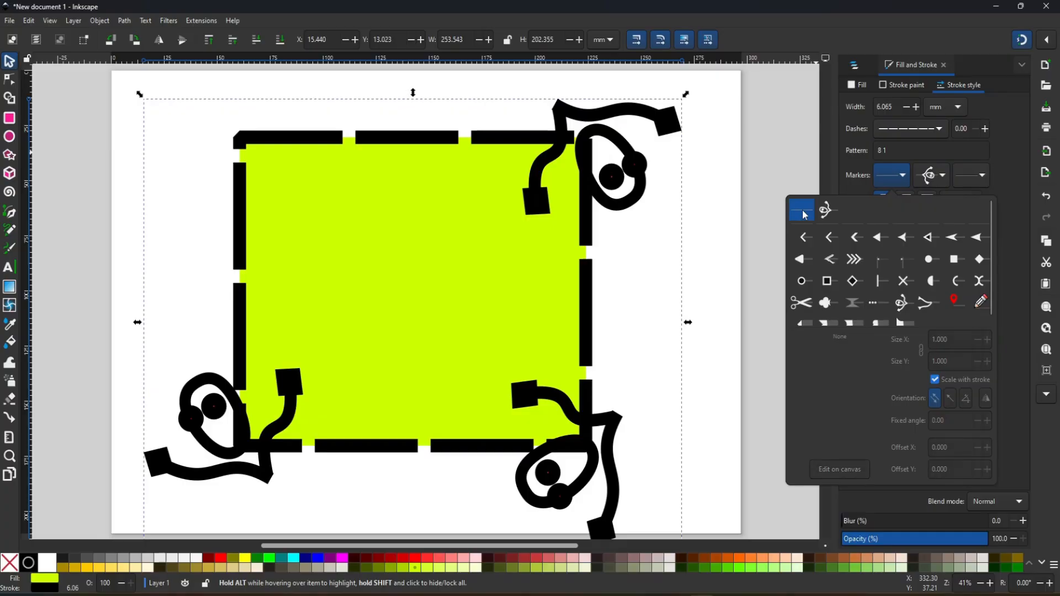
{"action": "left_click", "coordinate": [943, 178]}
{"action": "left_click", "coordinate": [942, 177]}
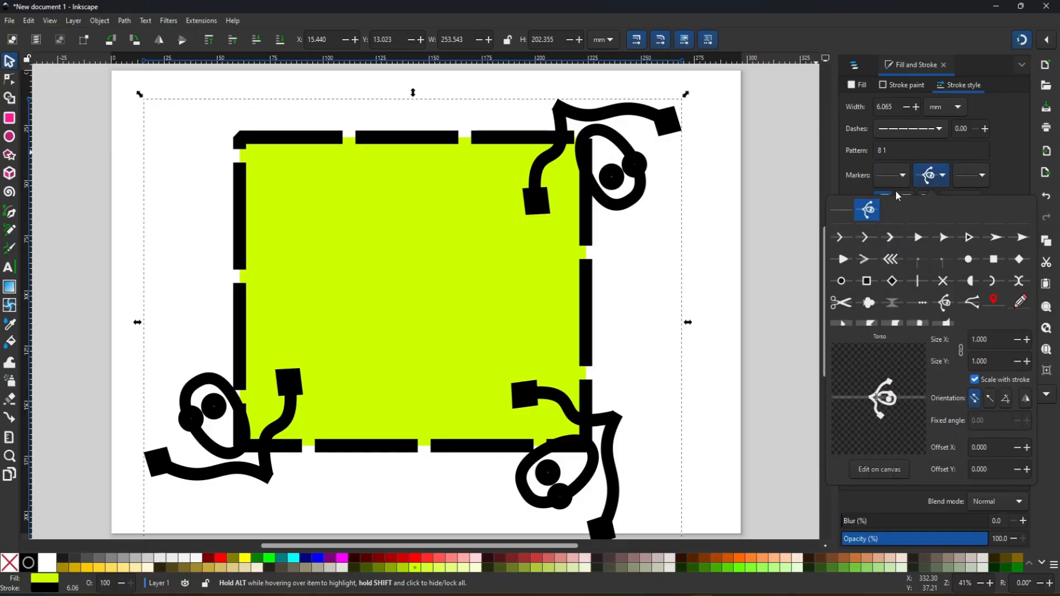
{"action": "left_click", "coordinate": [847, 212]}
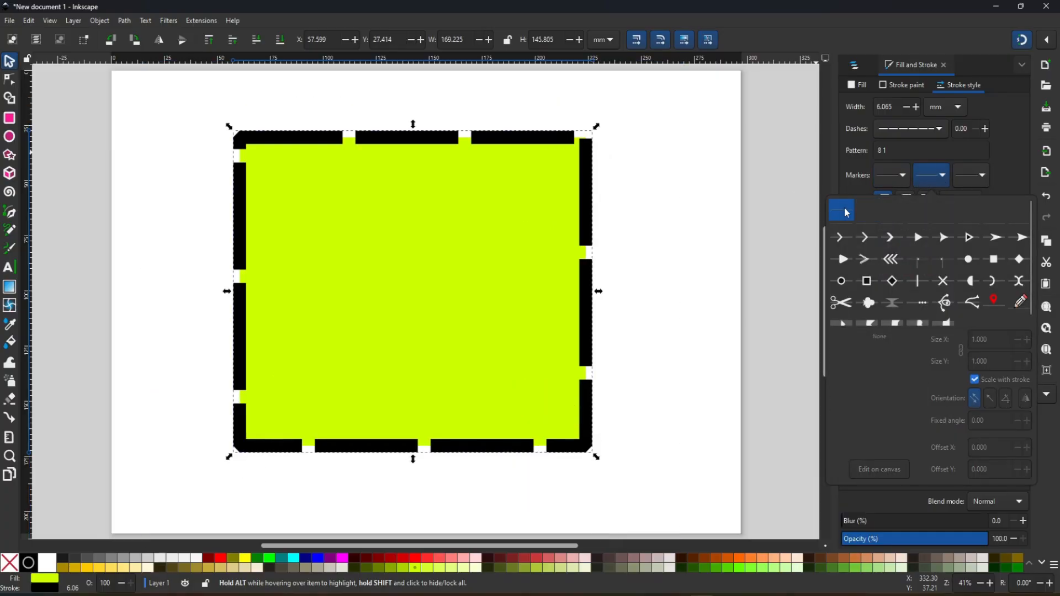
- Change the rectangle's stroke from dashed back to a solid line
{"action": "left_click", "coordinate": [939, 135]}
{"action": "left_click", "coordinate": [932, 132]}
{"action": "left_click", "coordinate": [901, 146]}
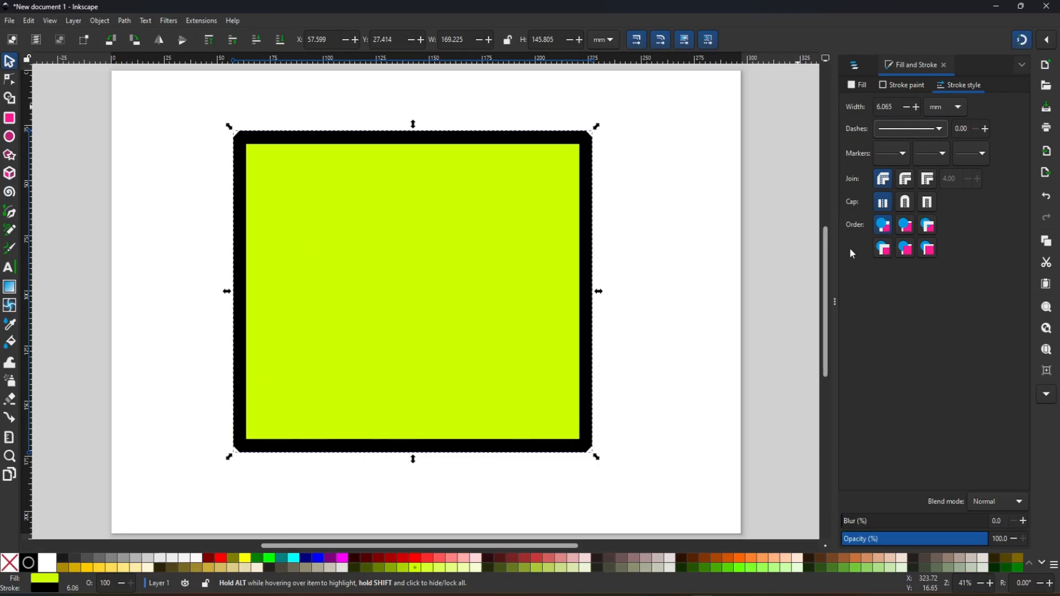
- Collapse and restore the docked dialogs, and look through the layers list and the fill and stroke settings
{"action": "left_click", "coordinate": [835, 307]}
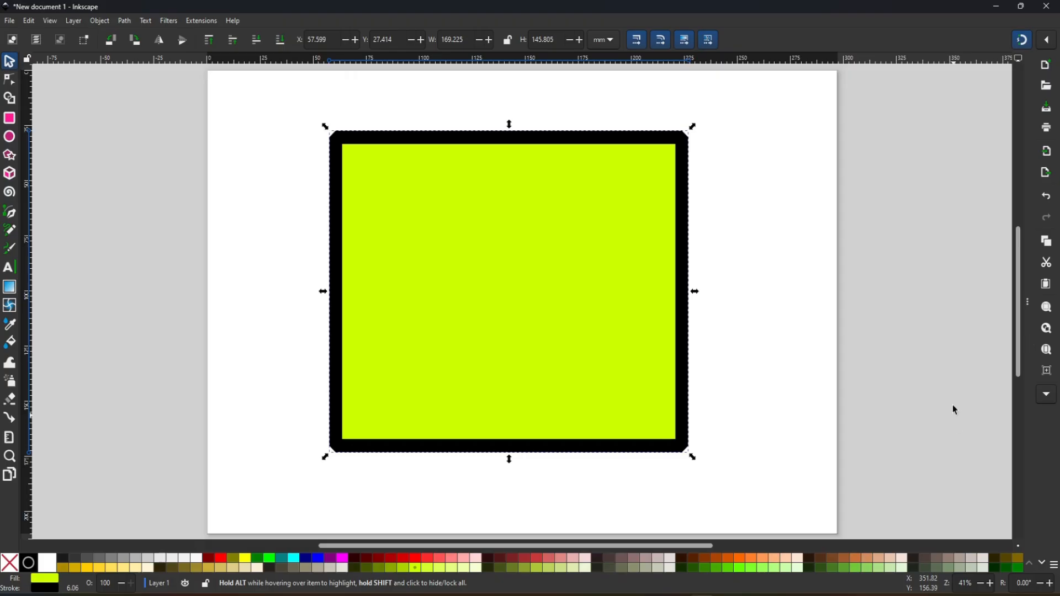
{"action": "left_click", "coordinate": [1029, 302]}
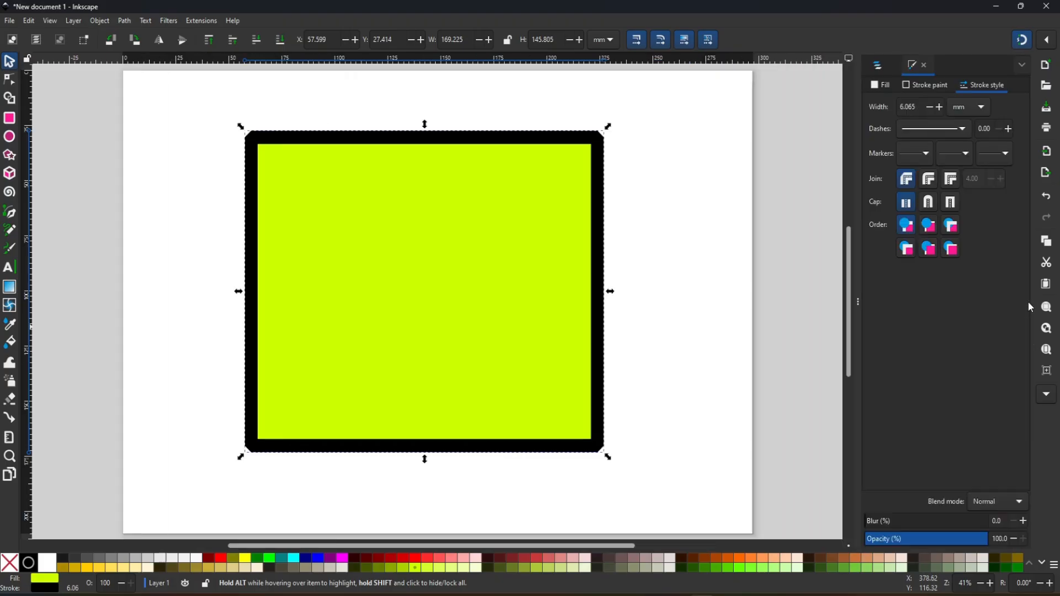
{"action": "left_click", "coordinate": [879, 70]}
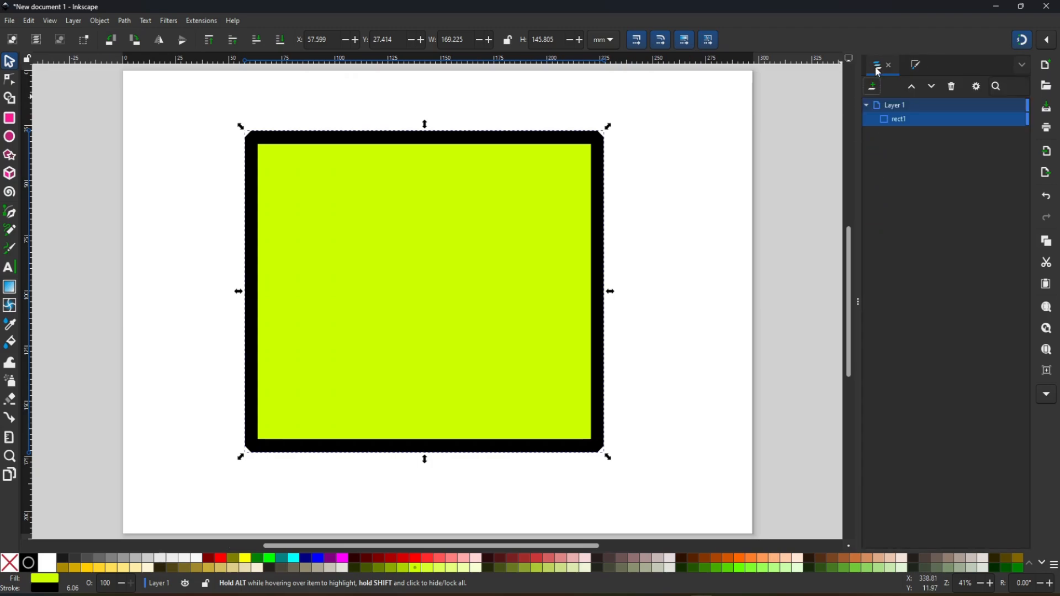
{"action": "left_click", "coordinate": [918, 71]}
{"action": "left_click", "coordinate": [885, 86]}
{"action": "left_click", "coordinate": [918, 86]}
{"action": "left_click", "coordinate": [1000, 87]}
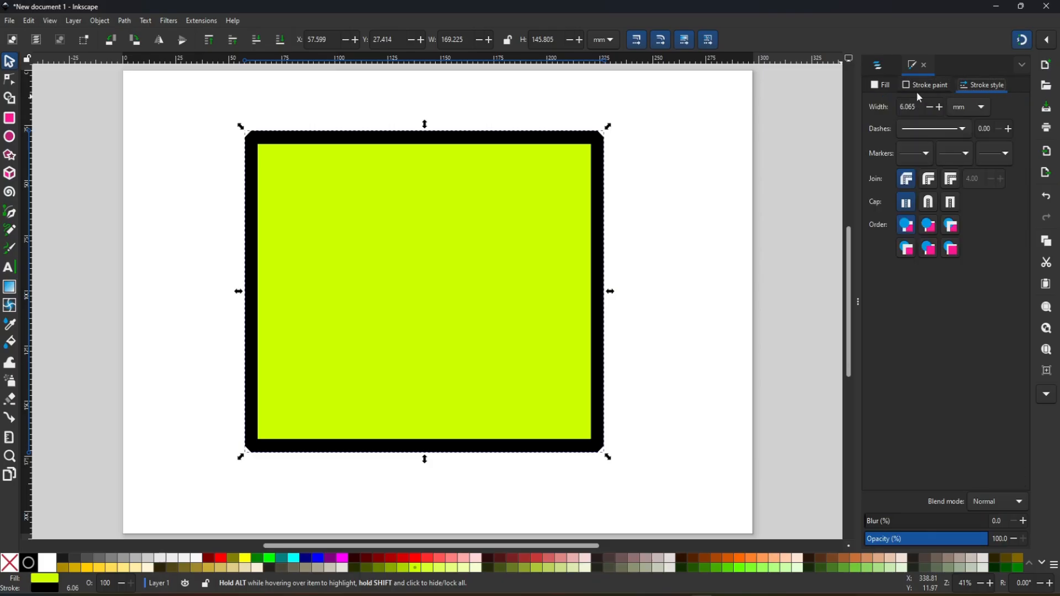
- Scale the rectangle down to about 112 × 94 mm and move it near the middle of the page
{"action": "left_click", "coordinate": [882, 86]}
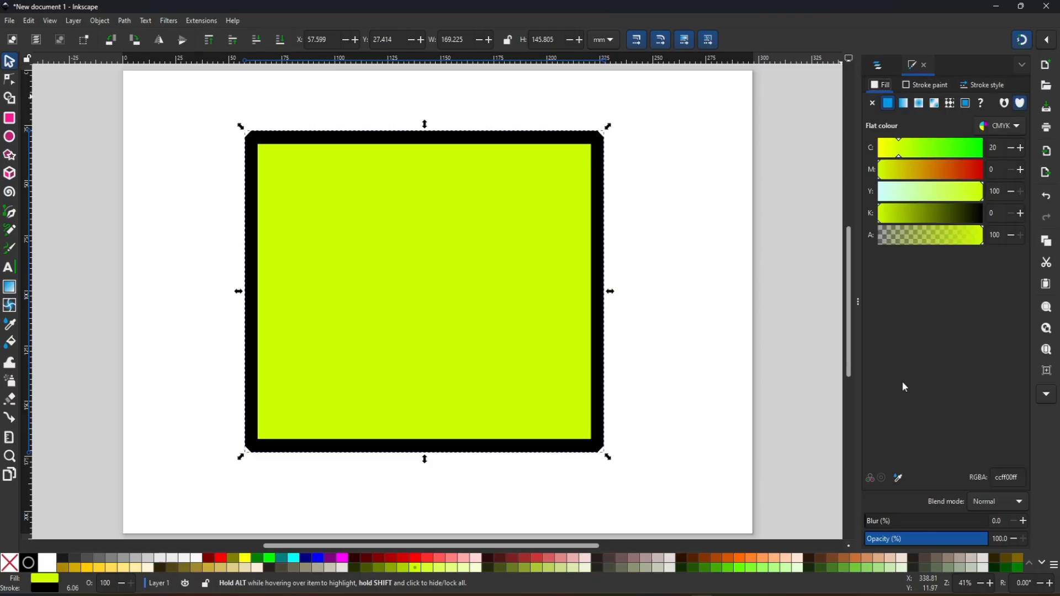
{"action": "left_click_drag", "start_coordinate": [508, 290], "coordinate": [473, 291]}
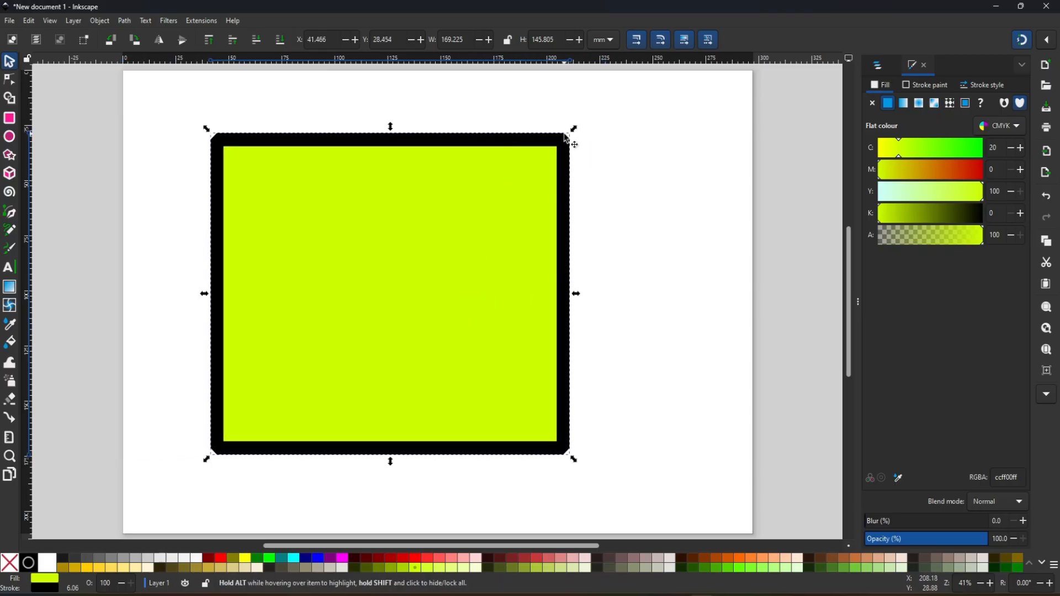
{"action": "left_click_drag", "start_coordinate": [572, 130], "coordinate": [448, 245]}
{"action": "left_click_drag", "start_coordinate": [374, 358], "coordinate": [339, 303]}
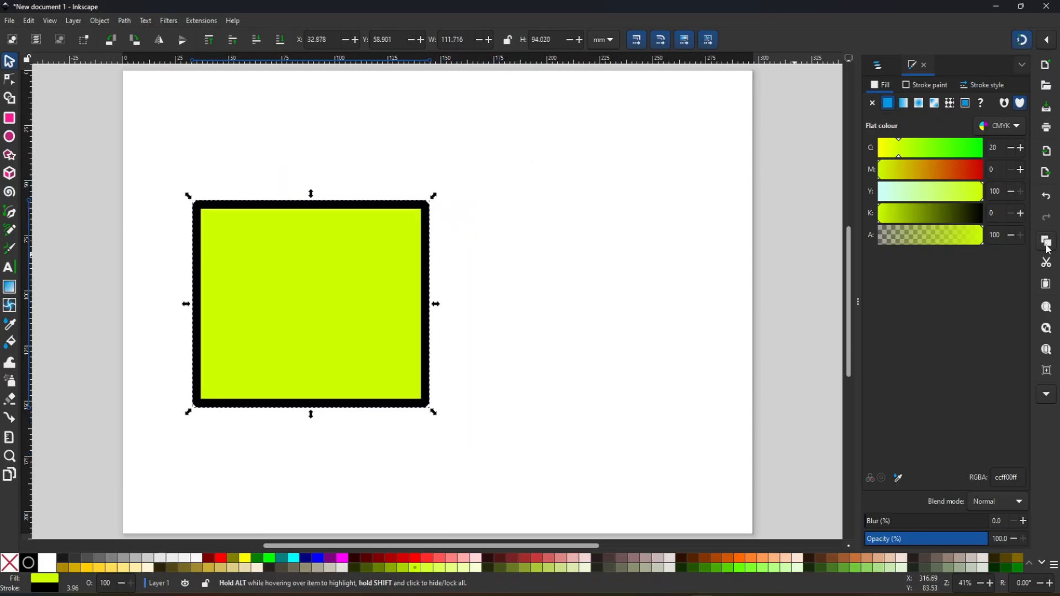
{"action": "left_click_drag", "start_coordinate": [350, 300], "coordinate": [452, 295]}
{"action": "left_click", "coordinate": [452, 296]}
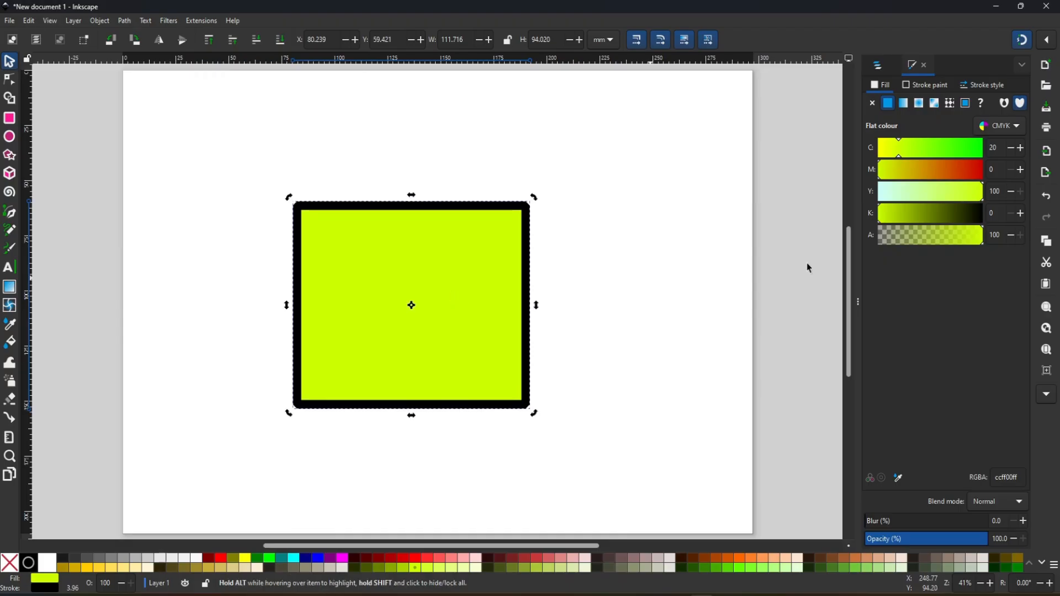
- Copy the rectangle, paste a duplicate and move it to the upper right of the page
{"action": "left_click", "coordinate": [1052, 247]}
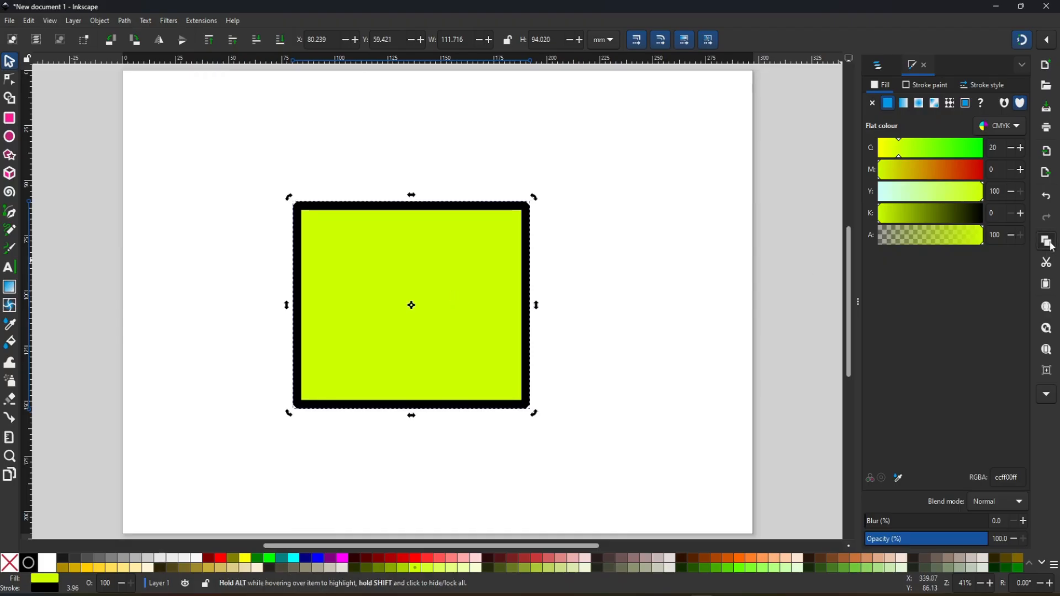
{"action": "left_click", "coordinate": [1045, 287]}
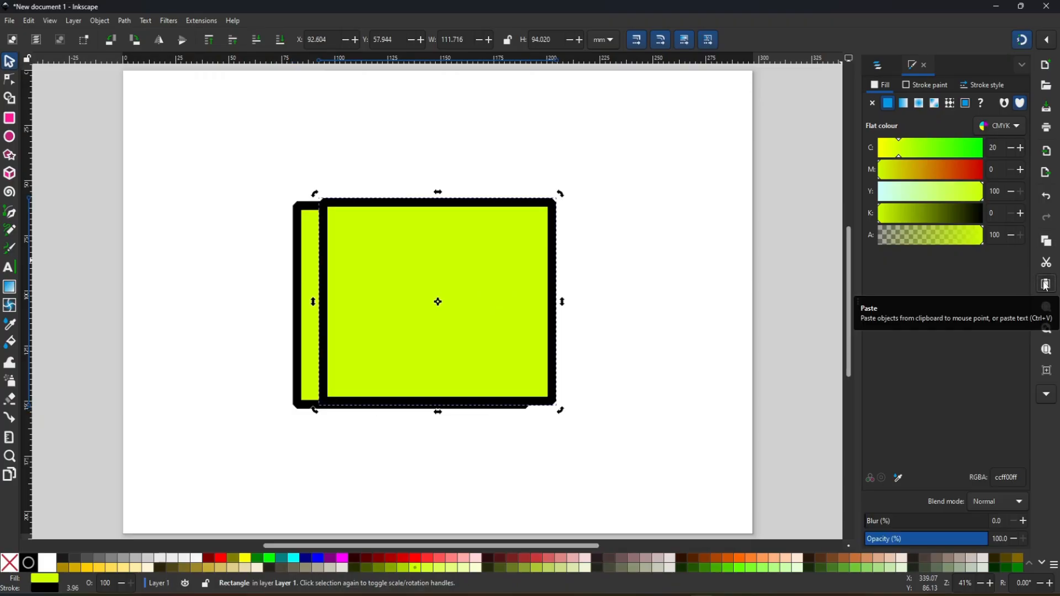
{"action": "left_click_drag", "start_coordinate": [499, 291], "coordinate": [676, 257]}
{"action": "left_click", "coordinate": [654, 243]}
- Cut the duplicate rectangle and paste it back onto the page
{"action": "left_click", "coordinate": [1047, 264]}
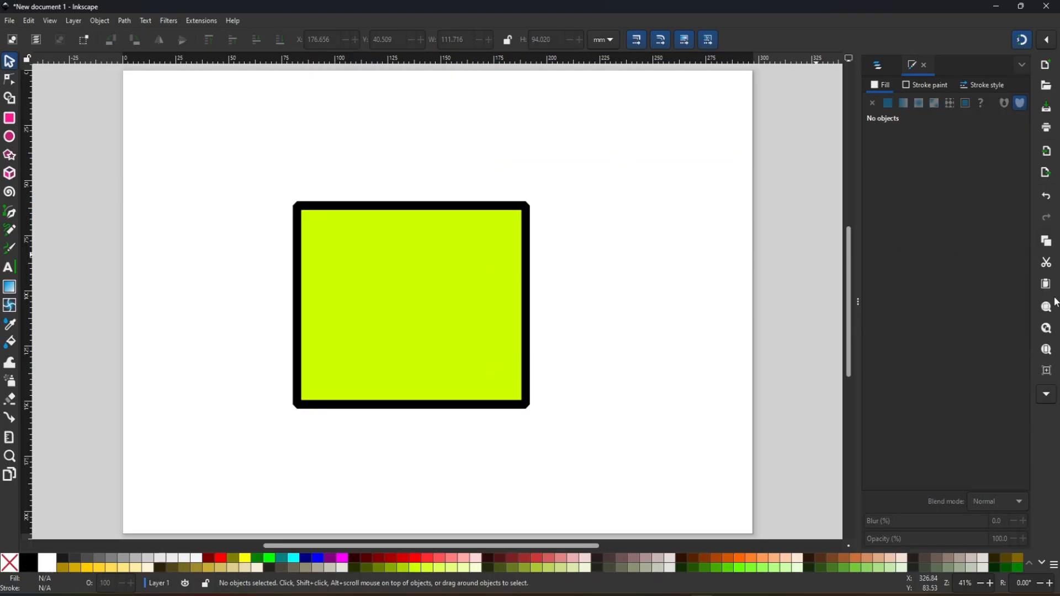
{"action": "left_click", "coordinate": [1048, 289]}
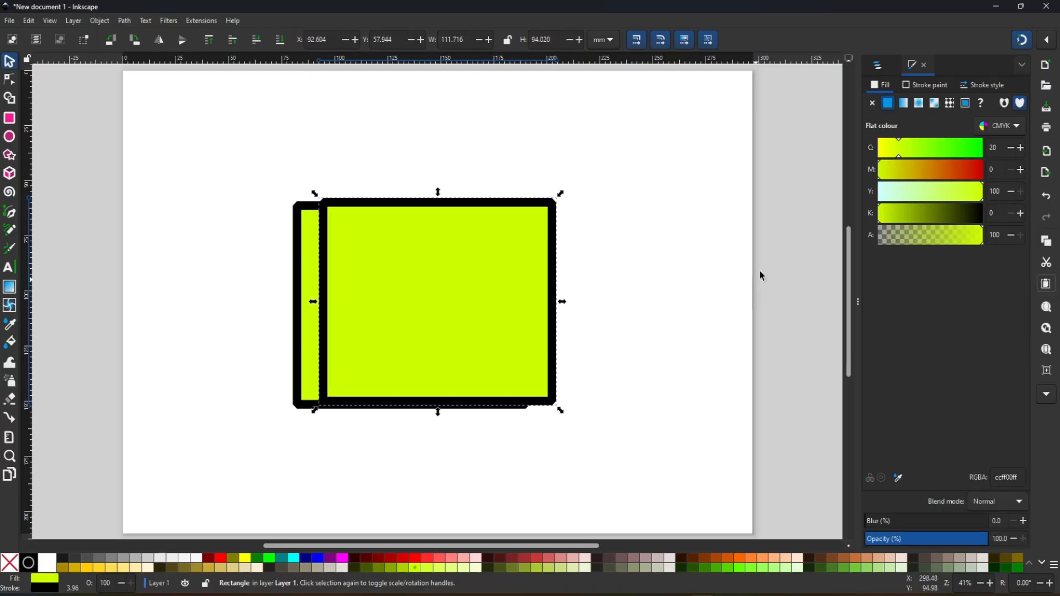
- Delete the pasted duplicate from the objects list and look through the commands available for the remaining rectangle
{"action": "left_click", "coordinate": [880, 65]}
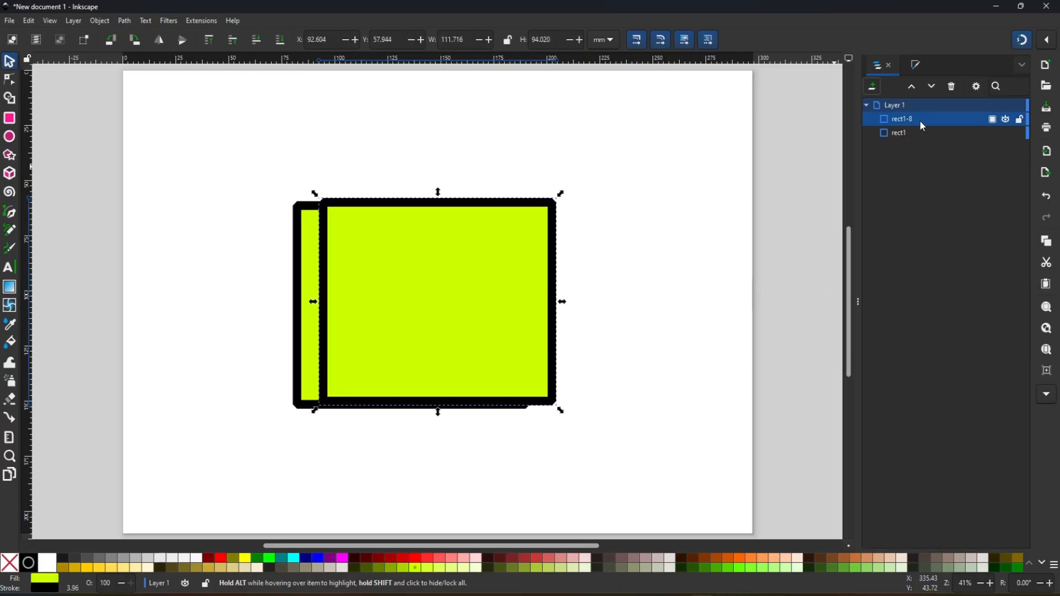
{"action": "left_click", "coordinate": [905, 133]}
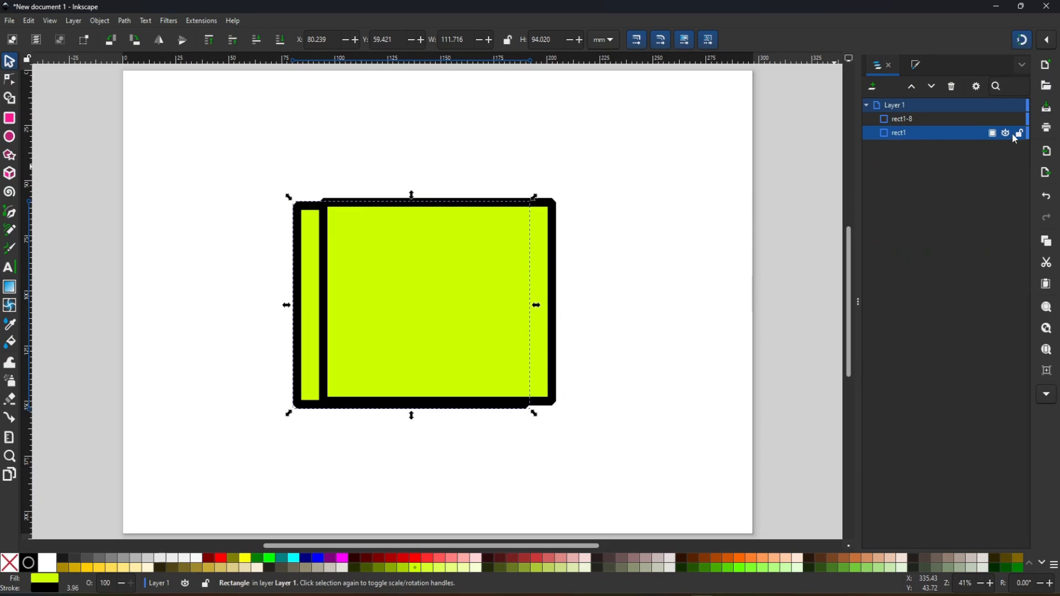
{"action": "left_click", "coordinate": [937, 122]}
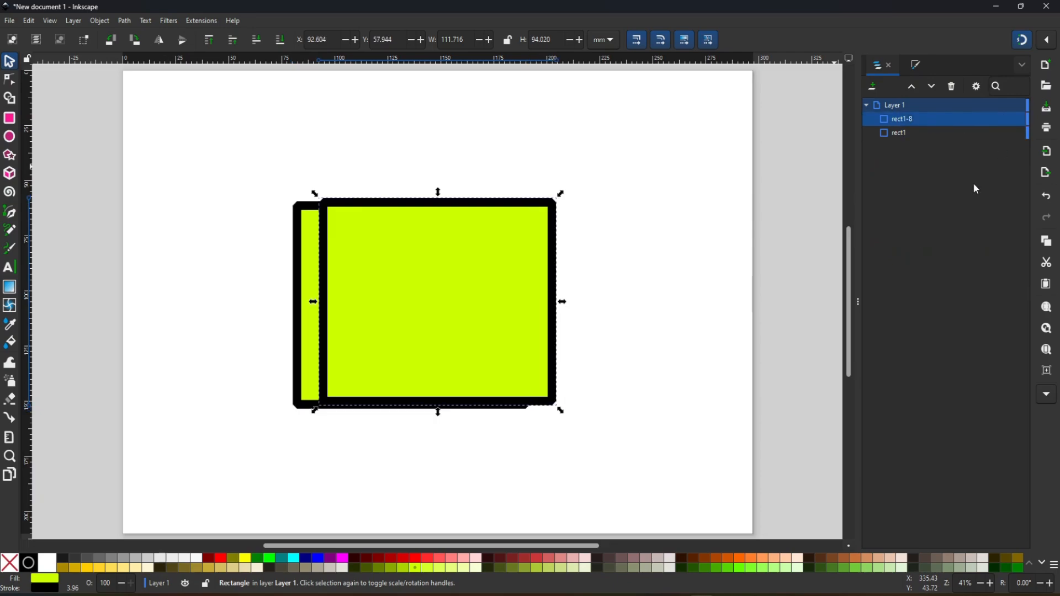
{"action": "left_click", "coordinate": [954, 87]}
{"action": "right_click", "coordinate": [913, 122]}
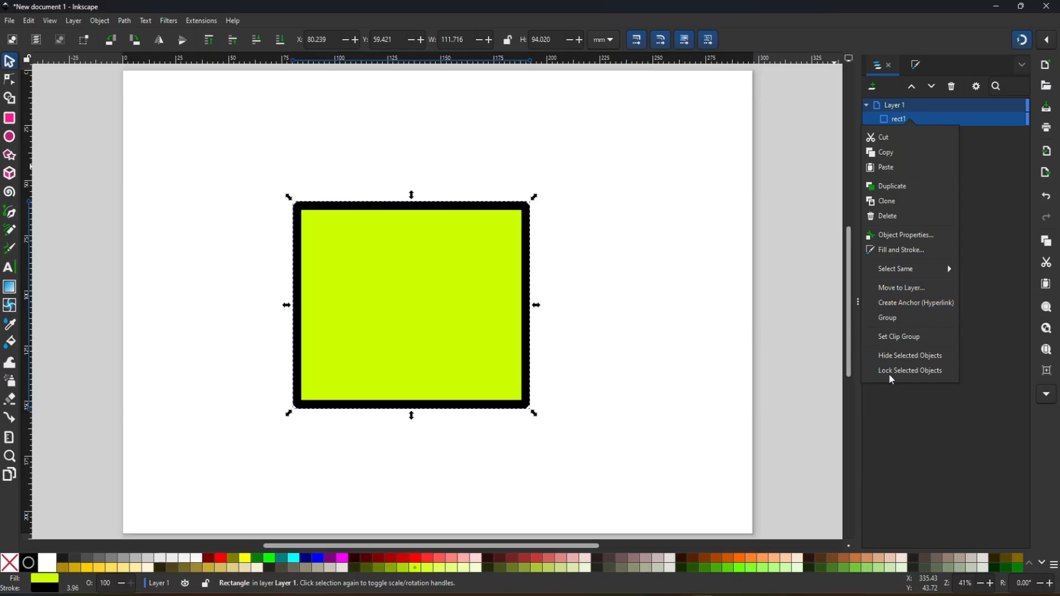
{"action": "left_click", "coordinate": [969, 410]}
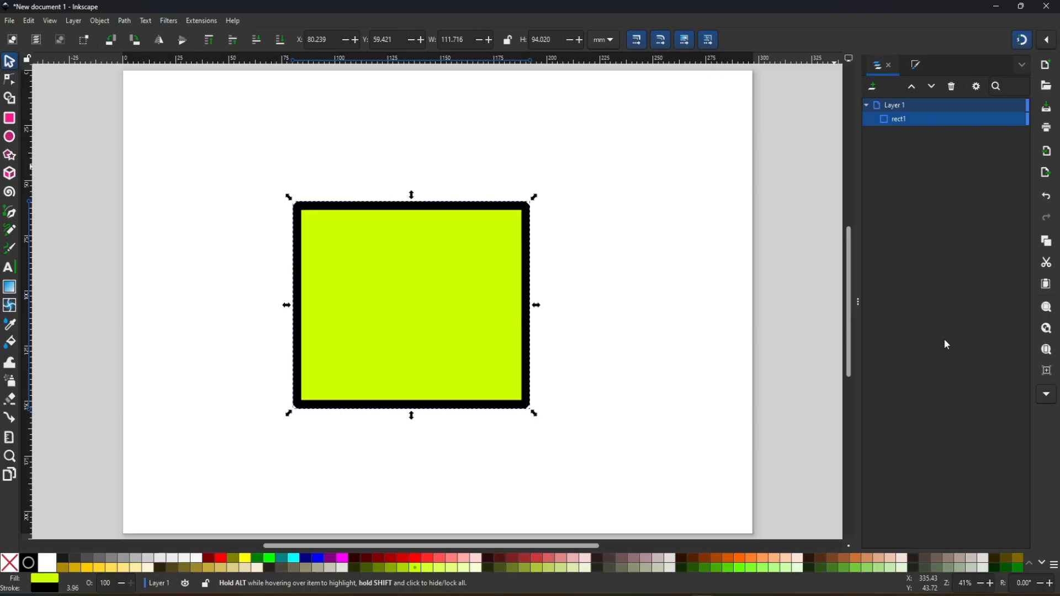
- Reshape the rectangle by its corner handles with the Node tool to about 92 × 106 mm and move it right of the page's middle
{"action": "left_click", "coordinate": [11, 82]}
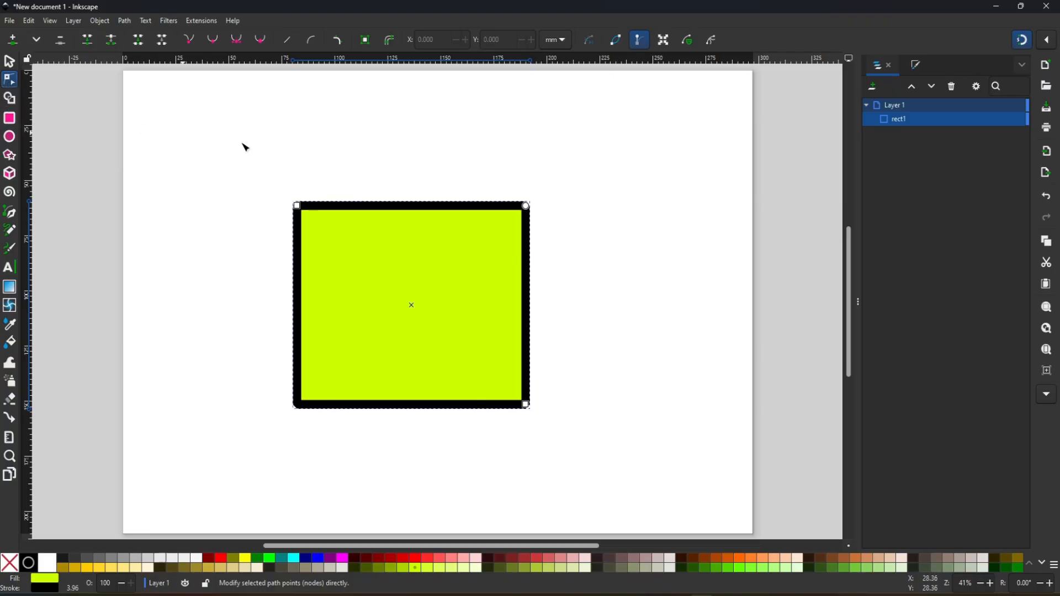
{"action": "left_click_drag", "start_coordinate": [525, 407], "coordinate": [486, 433]}
{"action": "left_click_drag", "start_coordinate": [486, 208], "coordinate": [463, 171]}
{"action": "left_click_drag", "start_coordinate": [406, 321], "coordinate": [523, 265]}
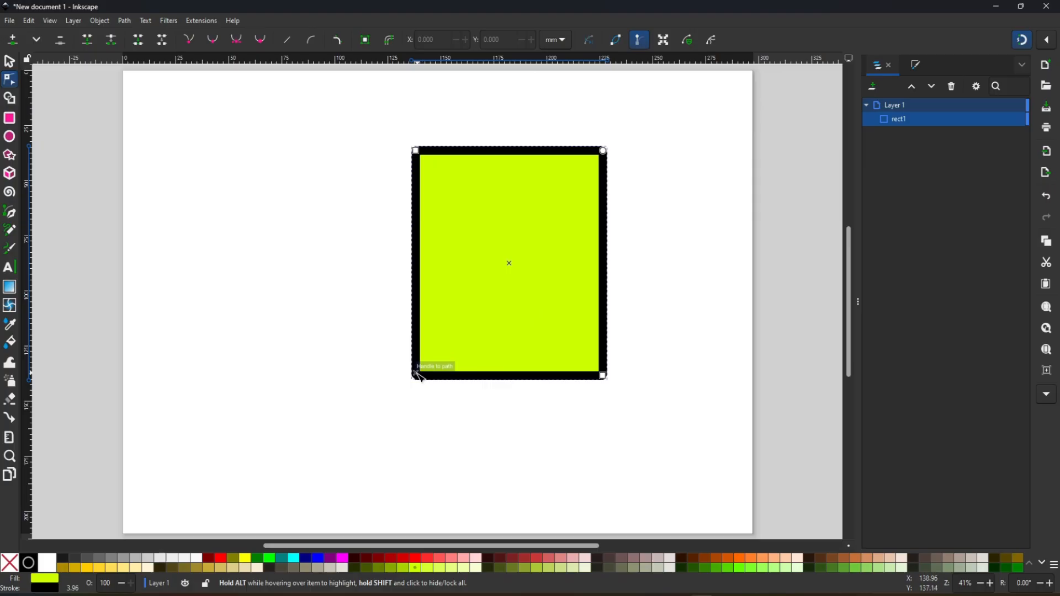
- Try to reshape the rectangle from its lower corners with the Node tool
{"action": "left_click_drag", "start_coordinate": [415, 378], "coordinate": [505, 288]}
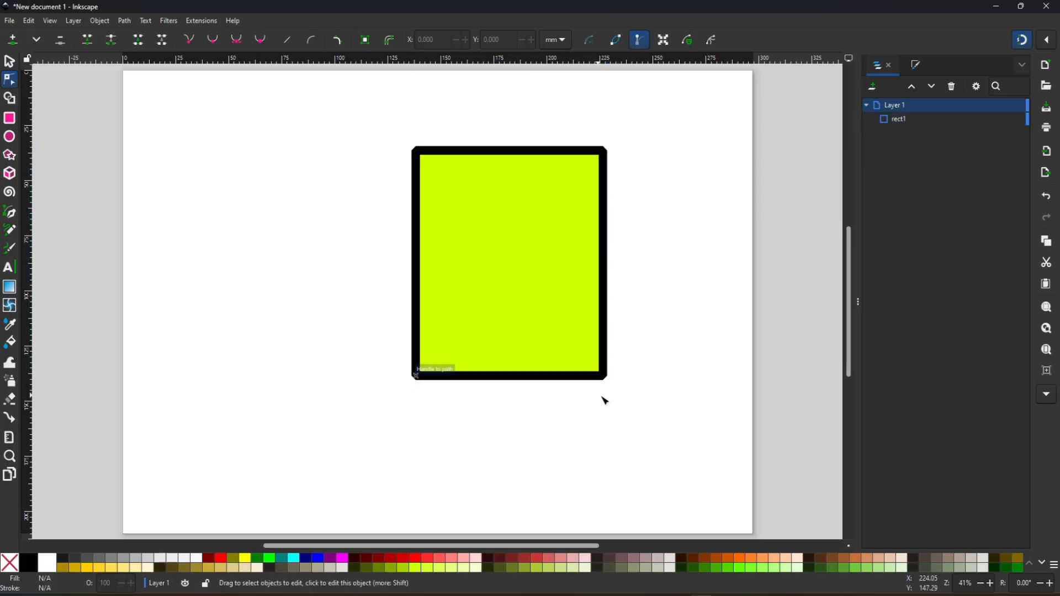
{"action": "left_click", "coordinate": [551, 325]}
{"action": "left_click_drag", "start_coordinate": [602, 378], "coordinate": [642, 381]}
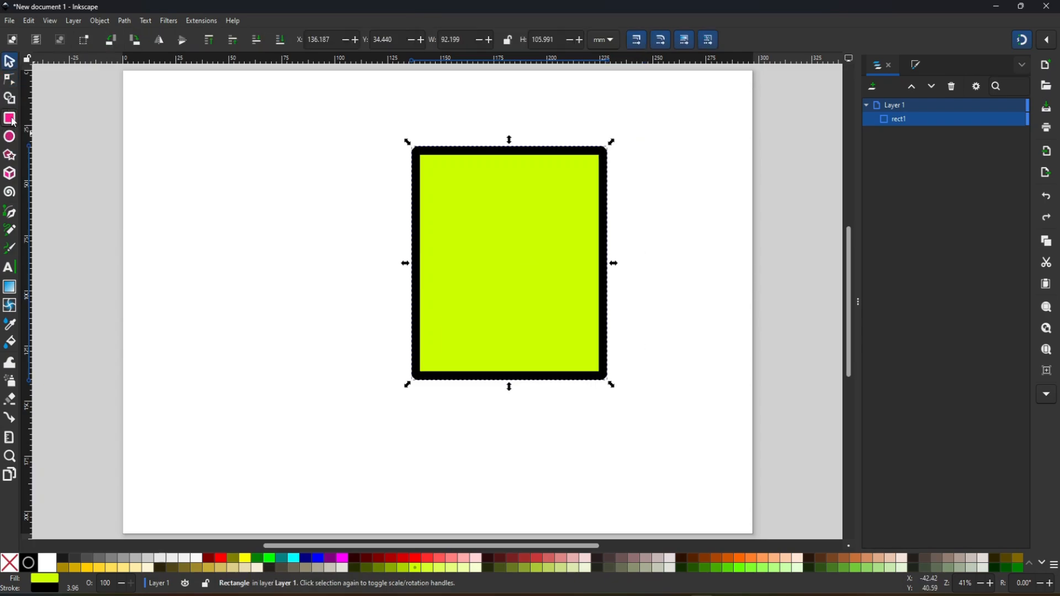
- Fill the rectangle with dark blue and move it to the lower right edge of the page
{"action": "left_click", "coordinate": [10, 118]}
{"action": "left_click", "coordinate": [10, 136]}
{"action": "left_click", "coordinate": [307, 559]}
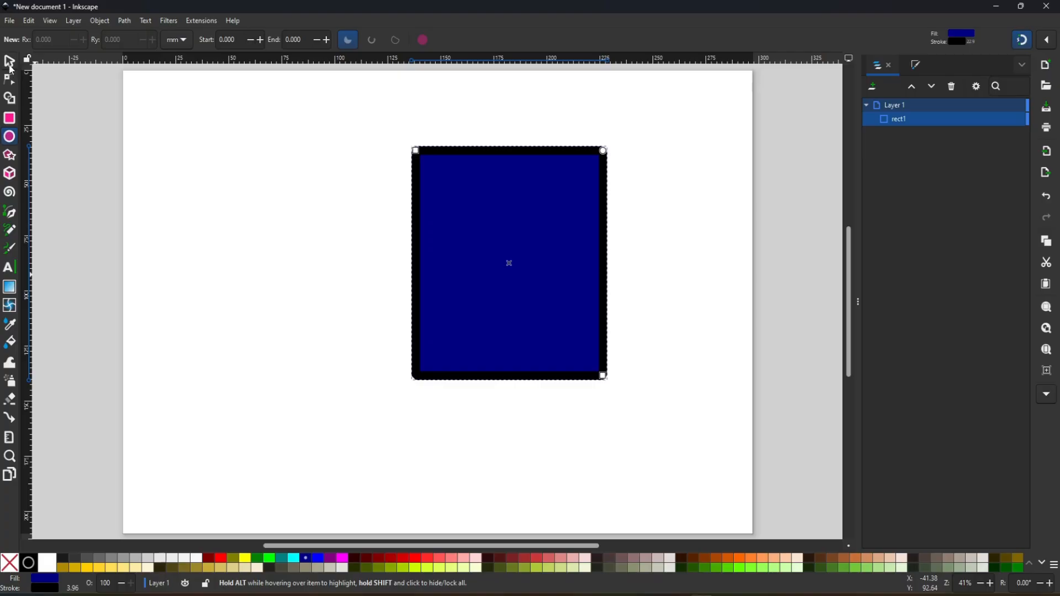
{"action": "left_click", "coordinate": [11, 67]}
{"action": "left_click", "coordinate": [336, 277]}
{"action": "left_click_drag", "start_coordinate": [556, 293], "coordinate": [721, 387]}
- Draw a circle with a radius of about 62 mm on the page's left half, try its arc handle and undo that
{"action": "left_click", "coordinate": [10, 138]}
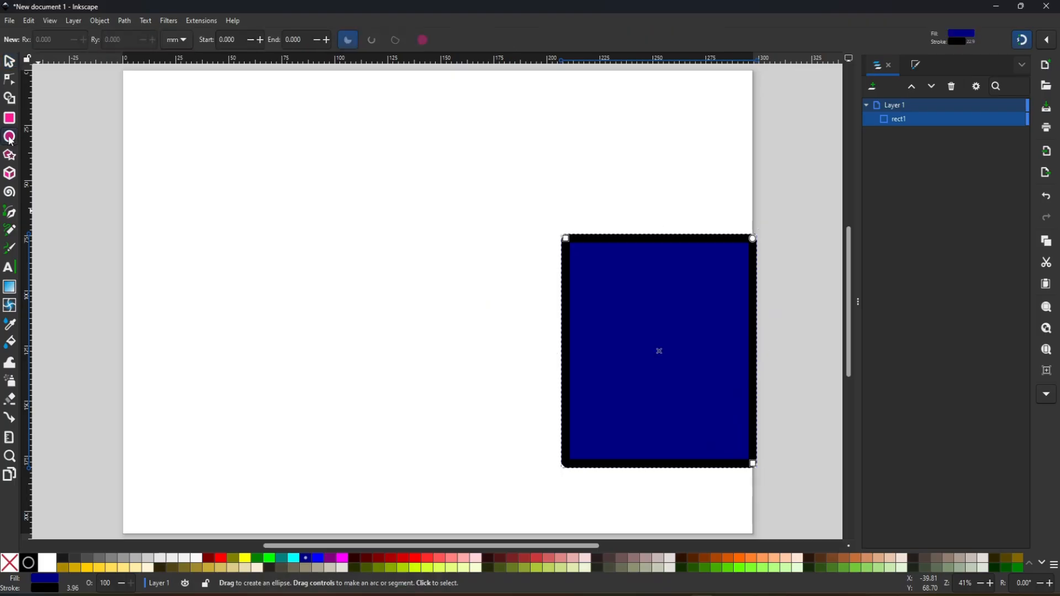
{"action": "mouse_move", "coordinate": [190, 206]}
{"action": "left_mouse_down"}
{"action": "mouse_move", "coordinate": [424, 452]}
{"action": "mouse_move", "coordinate": [339, 366]}
{"action": "mouse_move", "coordinate": [366, 399]}
{"action": "mouse_move", "coordinate": [380, 413]}
{"action": "mouse_move", "coordinate": [341, 357]}
{"action": "mouse_move", "coordinate": [369, 397]}
{"action": "mouse_move", "coordinate": [359, 370]}
{"action": "mouse_move", "coordinate": [431, 447]}
{"action": "mouse_move", "coordinate": [265, 301]}
{"action": "mouse_move", "coordinate": [269, 318]}
{"action": "mouse_move", "coordinate": [400, 421]}
{"action": "mouse_move", "coordinate": [355, 367]}
{"action": "mouse_move", "coordinate": [434, 413]}
{"action": "left_mouse_up"}
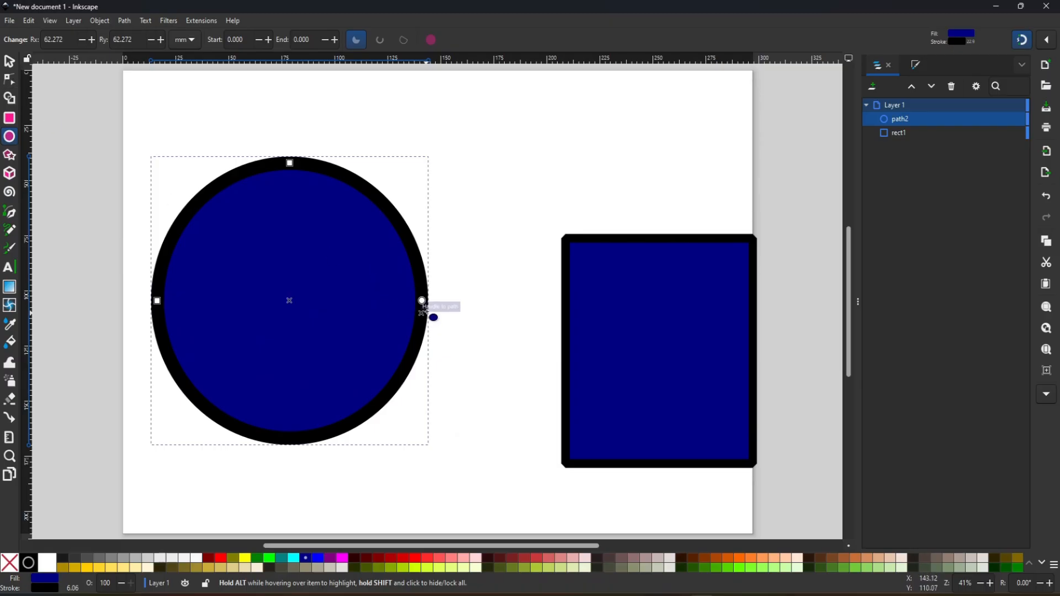
{"action": "mouse_move", "coordinate": [423, 302]}
{"action": "left_mouse_down"}
{"action": "mouse_move", "coordinate": [391, 195]}
{"action": "mouse_move", "coordinate": [322, 147]}
{"action": "mouse_move", "coordinate": [256, 143]}
{"action": "mouse_move", "coordinate": [332, 160]}
{"action": "mouse_move", "coordinate": [419, 221]}
{"action": "mouse_move", "coordinate": [441, 302]}
{"action": "left_mouse_up"}
{"action": "key", "text": "ctrl+z"}
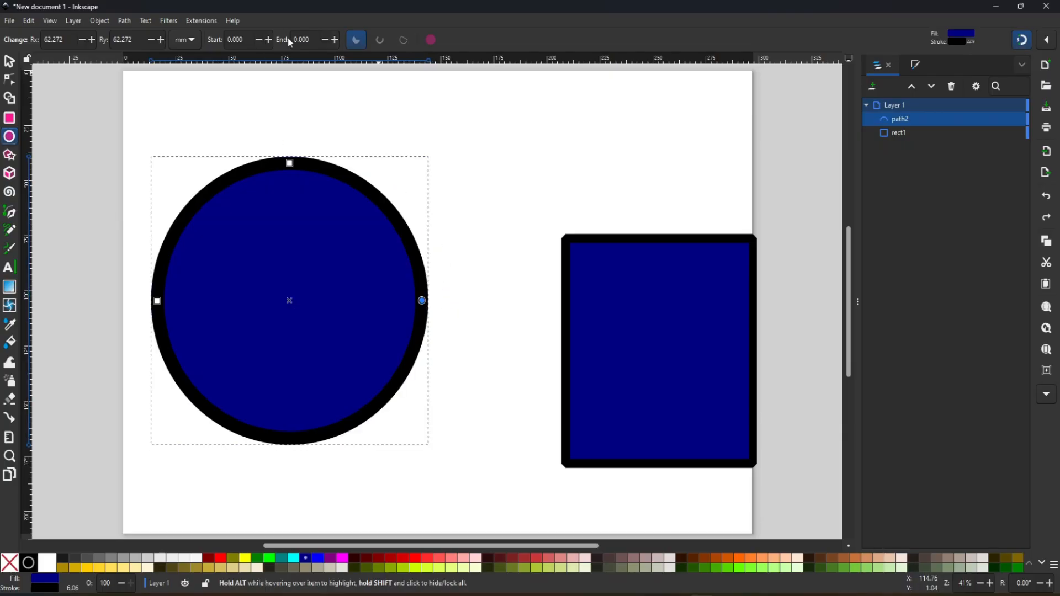
- Try smaller and larger horizontal radii for the circle, ending at 64.572 mm
{"action": "left_click", "coordinate": [92, 40]}
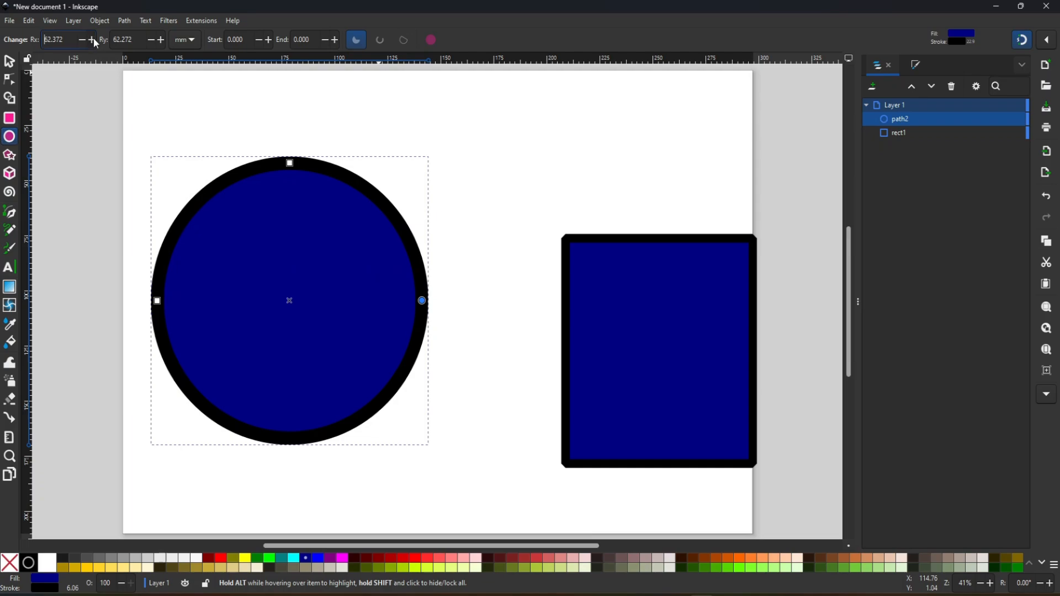
{"action": "left_click", "coordinate": [82, 41]}
{"action": "left_click", "coordinate": [82, 40]}
{"action": "left_click", "coordinate": [82, 40]}
{"action": "left_click", "coordinate": [82, 41]}
{"action": "left_click", "coordinate": [82, 40]}
{"action": "left_click", "coordinate": [81, 40]}
{"action": "left_click", "coordinate": [82, 40]}
{"action": "left_click", "coordinate": [82, 40]}
{"action": "left_click", "coordinate": [81, 40]}
{"action": "left_click", "coordinate": [82, 39]}
{"action": "left_click", "coordinate": [92, 41]}
{"action": "left_click", "coordinate": [91, 41]}
{"action": "left_click", "coordinate": [92, 41]}
{"action": "left_click", "coordinate": [92, 41]}
{"action": "left_click", "coordinate": [92, 41]}
{"action": "left_click", "coordinate": [91, 41]}
{"action": "left_click", "coordinate": [91, 41]}
{"action": "left_click", "coordinate": [91, 41]}
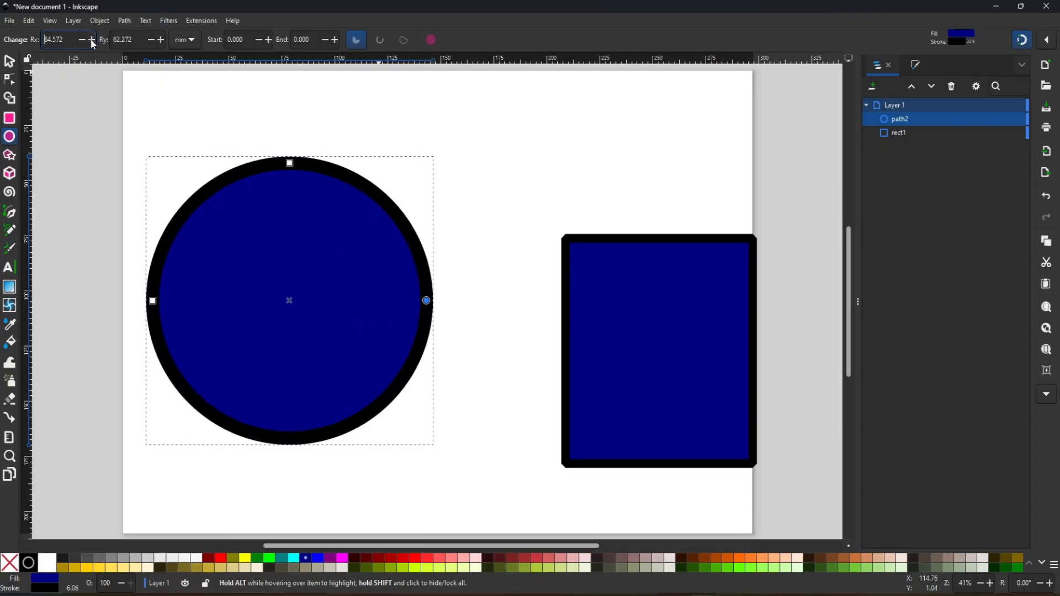
- Fill the circle yellow, scale it to about 92 × 89 mm, and arrange it overlapping the blue rectangle's upper left corner
{"action": "key", "text": "s"}
{"action": "left_click_drag", "start_coordinate": [371, 293], "coordinate": [434, 266]}
{"action": "left_click", "coordinate": [245, 558]}
{"action": "left_click_drag", "start_coordinate": [591, 360], "coordinate": [480, 301]}
{"action": "left_click", "coordinate": [419, 259]}
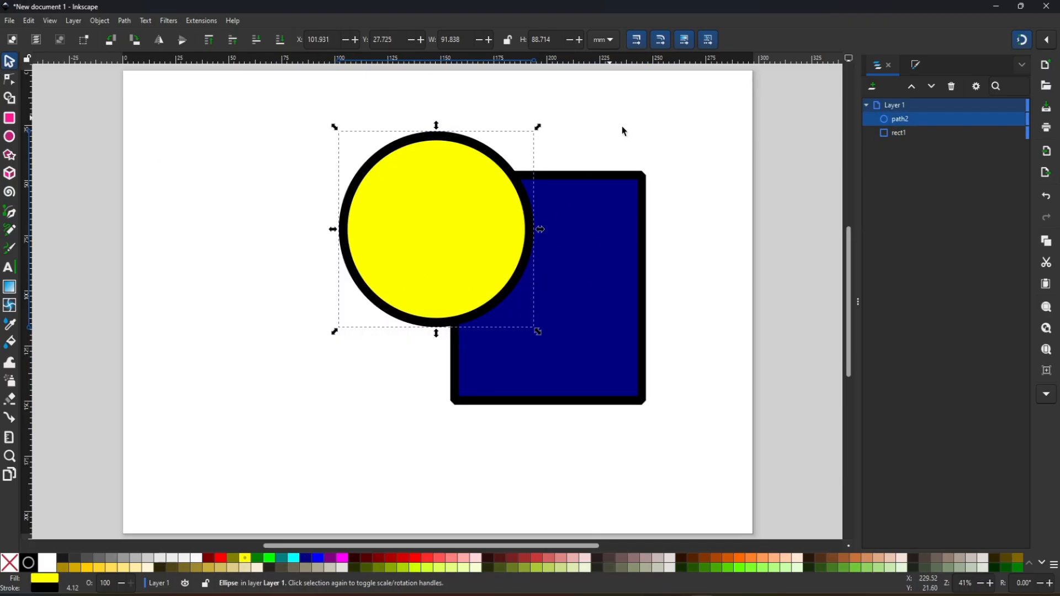
- Unite the circle and rectangle into one shape with the Shape Builder and move the merged shape around
{"action": "left_click_drag", "start_coordinate": [708, 107], "coordinate": [247, 479]}
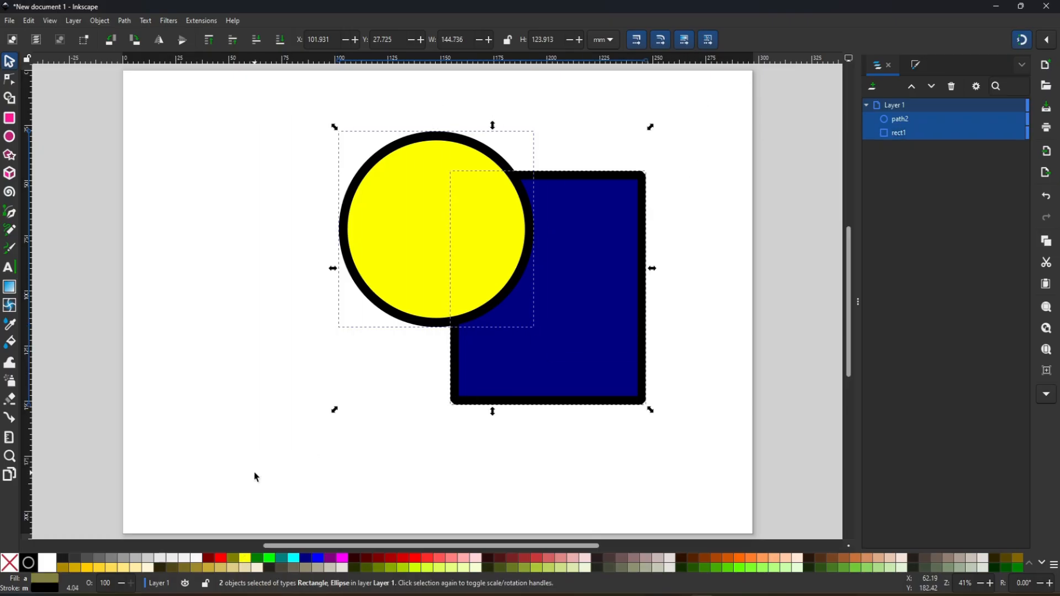
{"action": "left_click", "coordinate": [10, 99]}
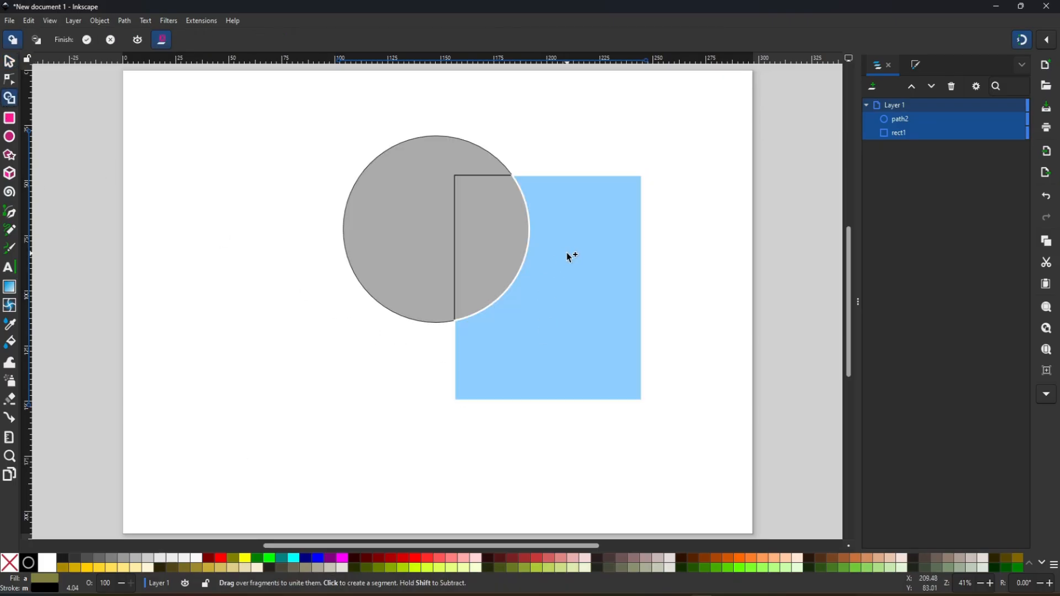
{"action": "left_click_drag", "start_coordinate": [423, 194], "coordinate": [552, 276]}
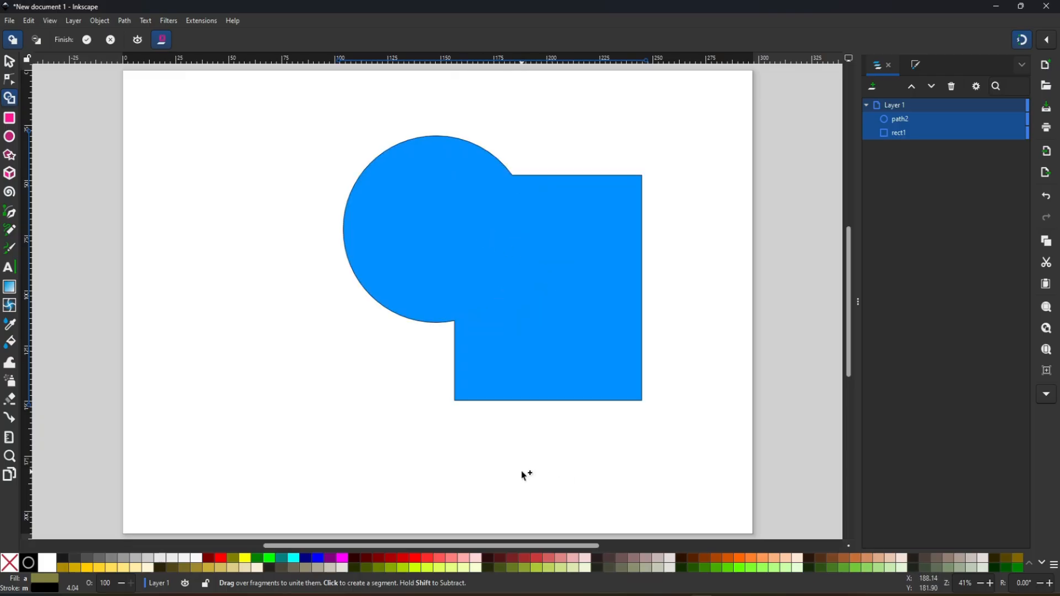
{"action": "left_click", "coordinate": [10, 62]}
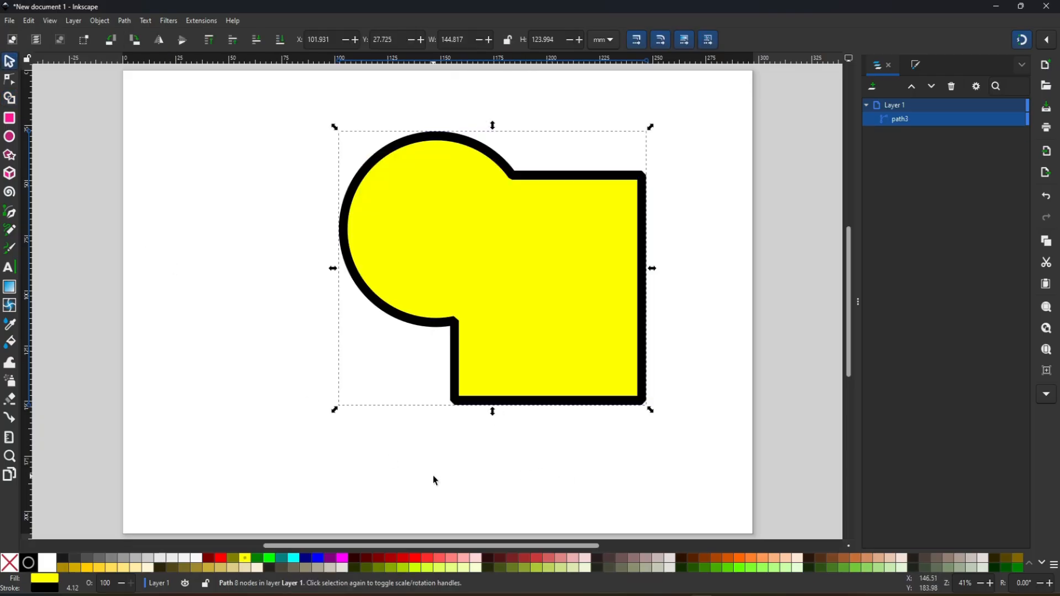
{"action": "left_click_drag", "start_coordinate": [513, 304], "coordinate": [465, 333]}
{"action": "left_click_drag", "start_coordinate": [486, 383], "coordinate": [515, 340]}
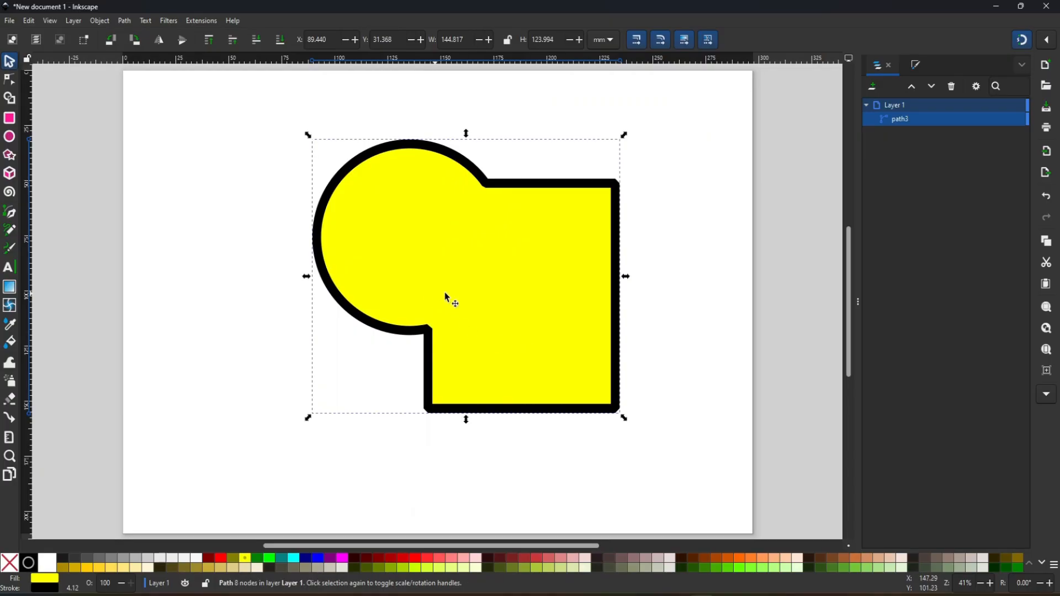
- Undo the moves and the merge, and shift the yellow circle slightly further over the rectangle
{"action": "key", "text": "ctrl+z"}
{"action": "key", "text": "ctrl+z"}
{"action": "key", "text": "ctrl+z"}
{"action": "mouse_move", "coordinate": [427, 274]}
{"action": "left_mouse_down"}
{"action": "mouse_move", "coordinate": [446, 295]}
{"action": "mouse_move", "coordinate": [421, 298]}
{"action": "mouse_move", "coordinate": [466, 249]}
{"action": "mouse_move", "coordinate": [445, 269]}
{"action": "left_mouse_up"}
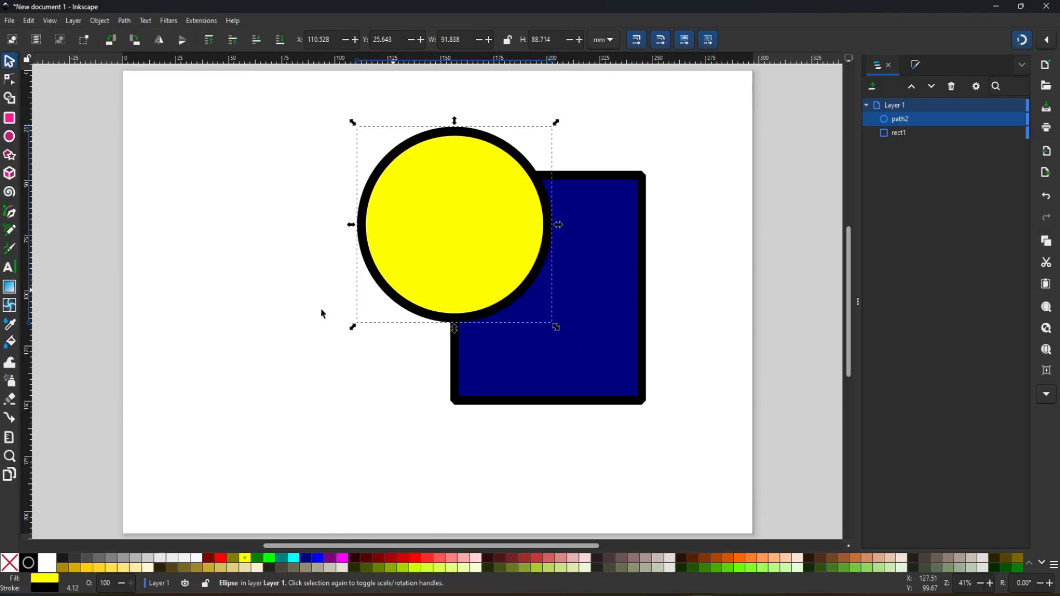
- Select the yellow circle and blue rectangle and delete their overlapping area with the Shape Builder
{"action": "left_click", "coordinate": [7, 101]}
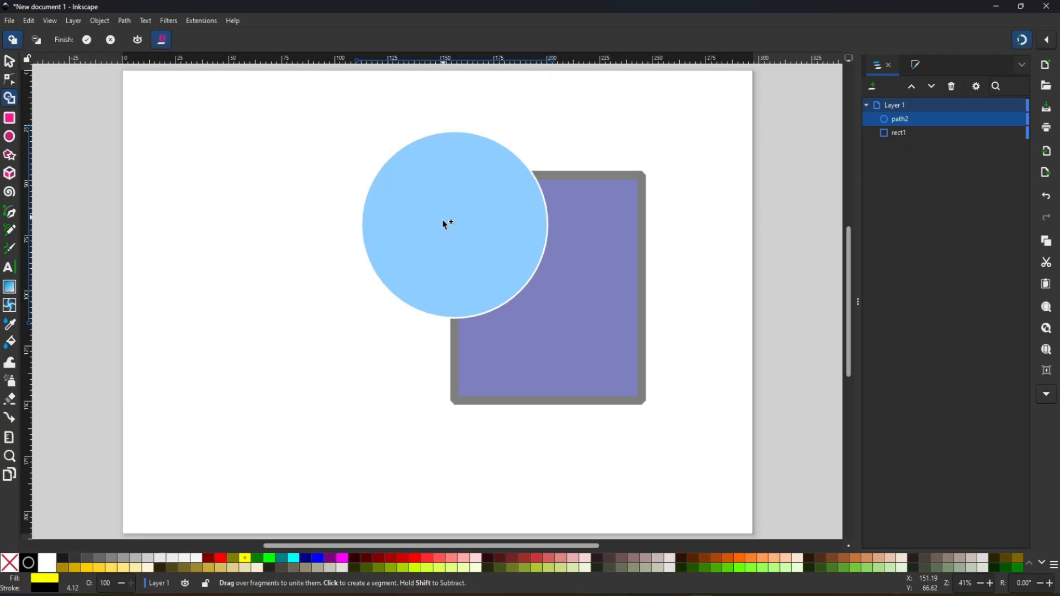
{"action": "left_click", "coordinate": [38, 44]}
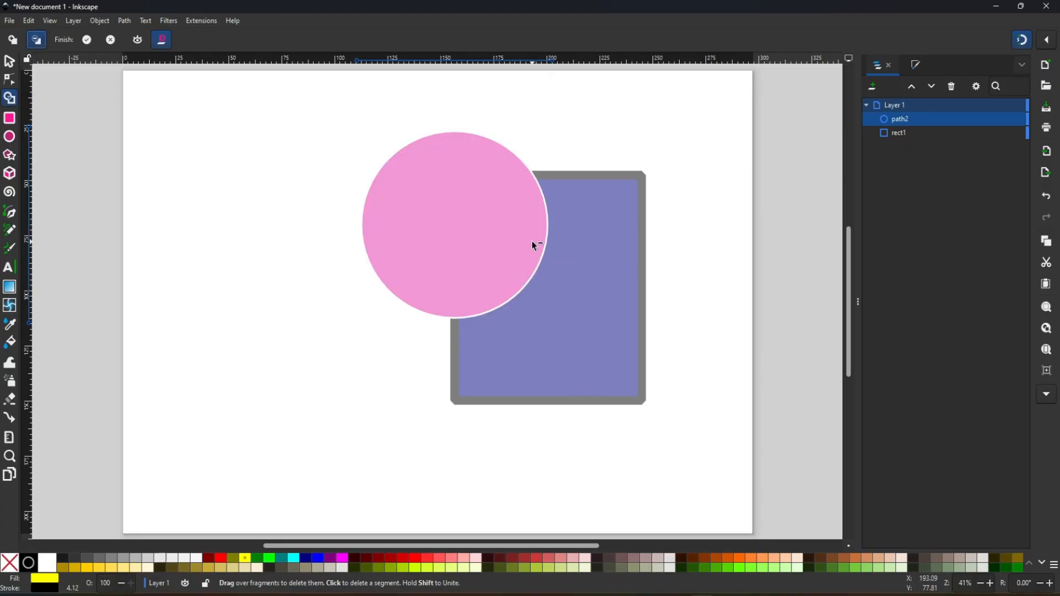
{"action": "left_click", "coordinate": [9, 62]}
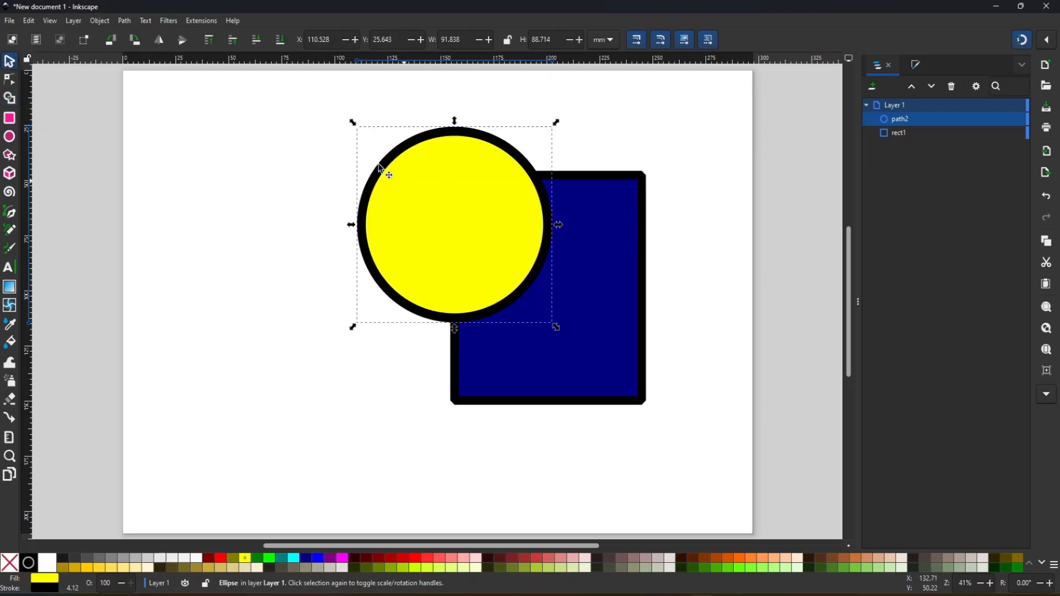
{"action": "left_click_drag", "start_coordinate": [706, 109], "coordinate": [283, 456]}
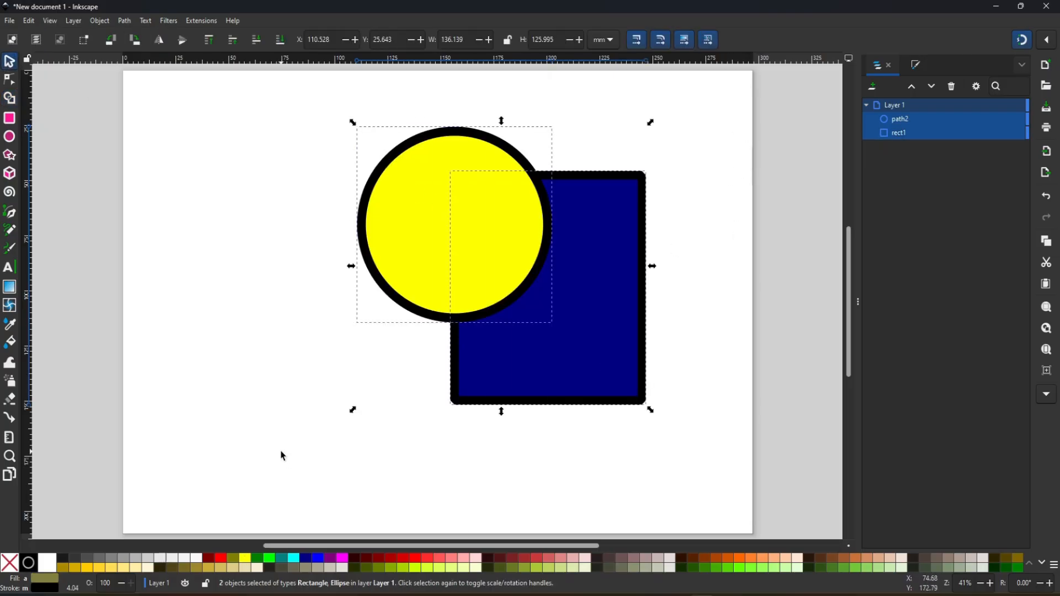
{"action": "left_click", "coordinate": [9, 99]}
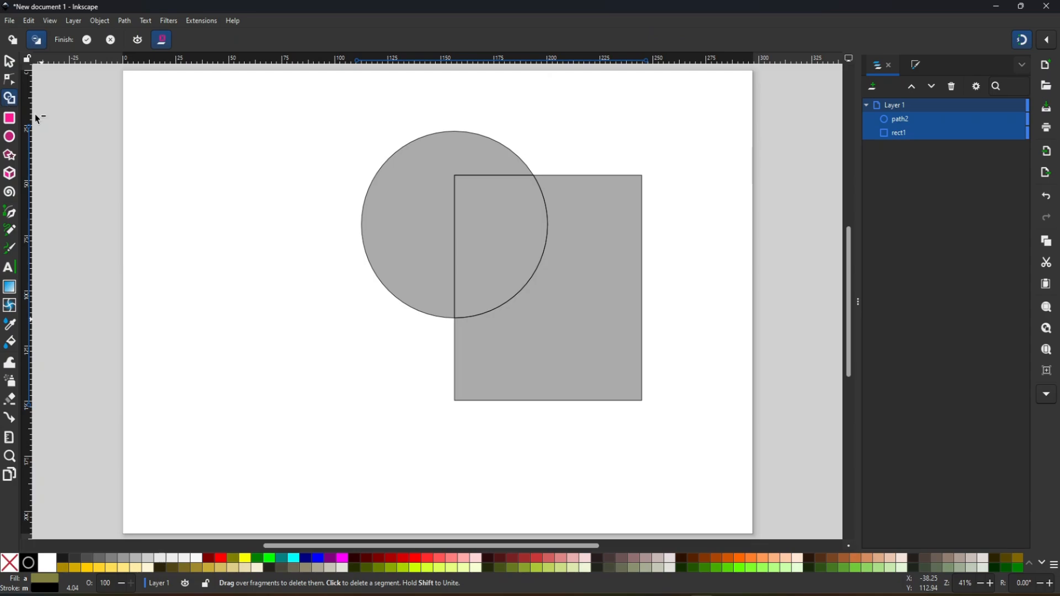
{"action": "left_click", "coordinate": [497, 248]}
{"action": "left_click", "coordinate": [10, 62]}
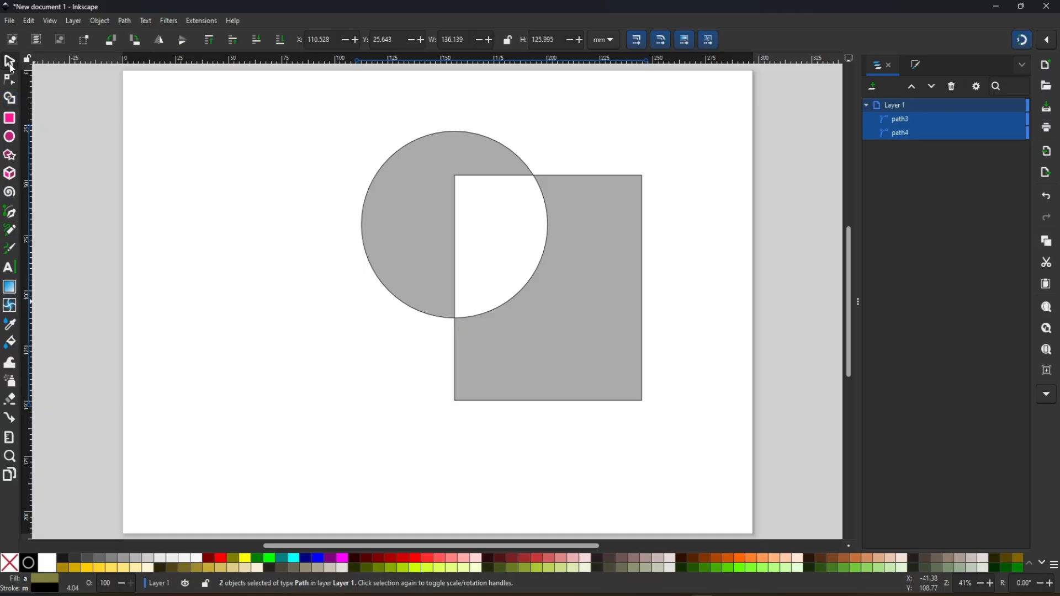
- Undo a joint move of the two cut shapes, and pull the yellow and blue pieces apart individually
{"action": "left_click_drag", "start_coordinate": [628, 320], "coordinate": [561, 347]}
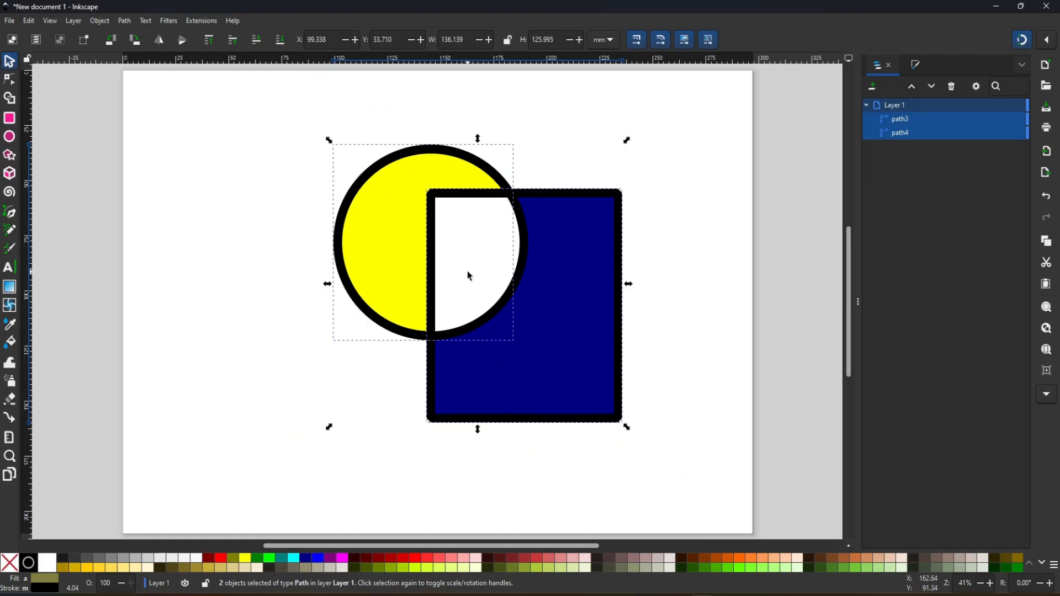
{"action": "key", "text": "ctrl+z"}
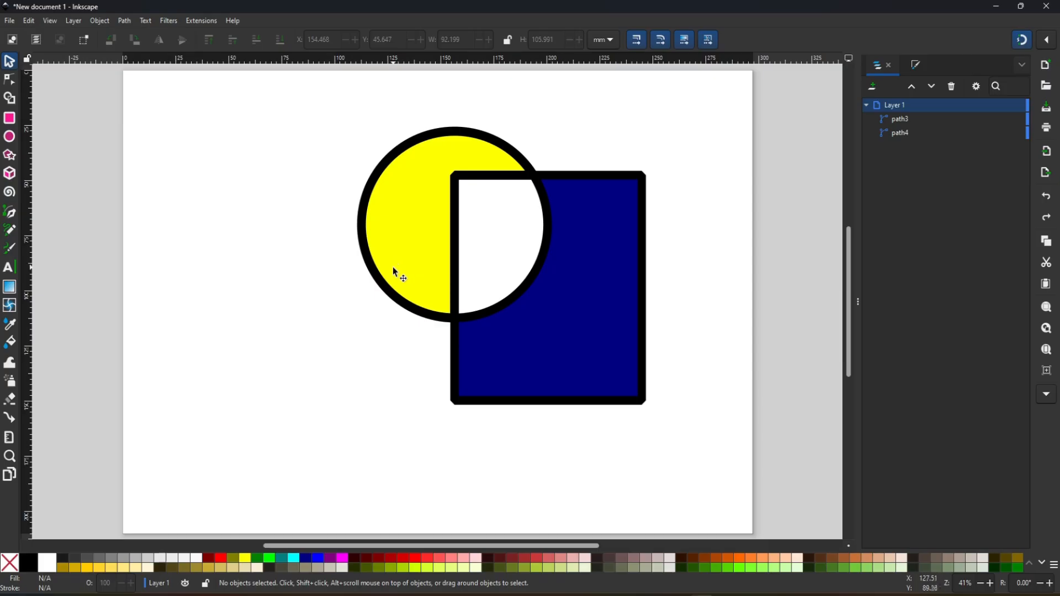
{"action": "left_click_drag", "start_coordinate": [404, 243], "coordinate": [346, 261]}
{"action": "left_click_drag", "start_coordinate": [584, 301], "coordinate": [702, 244]}
{"action": "left_click_drag", "start_coordinate": [343, 319], "coordinate": [347, 317]}
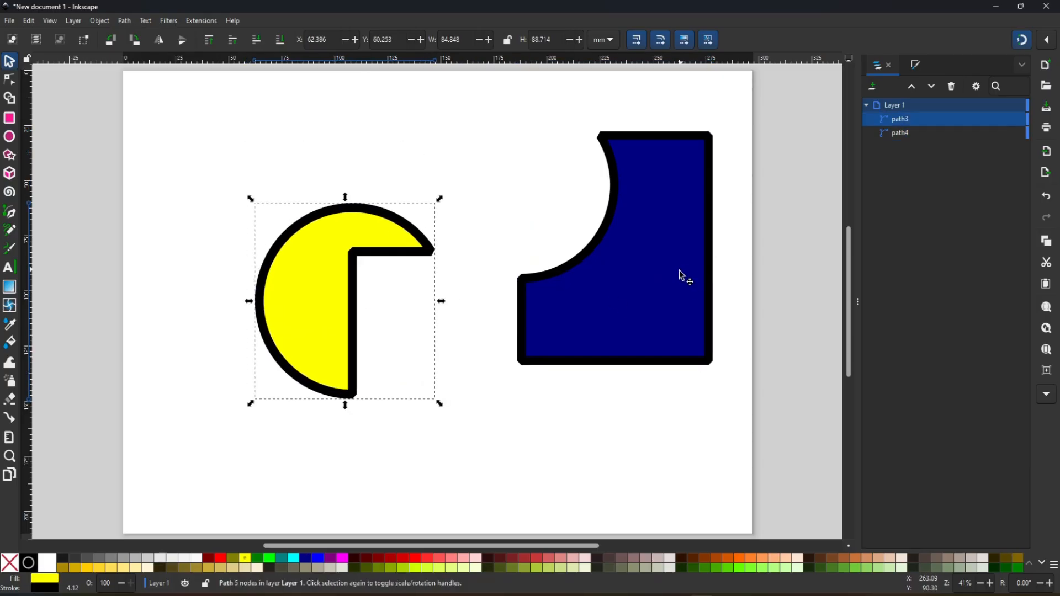
{"action": "left_click_drag", "start_coordinate": [681, 276], "coordinate": [614, 300]}
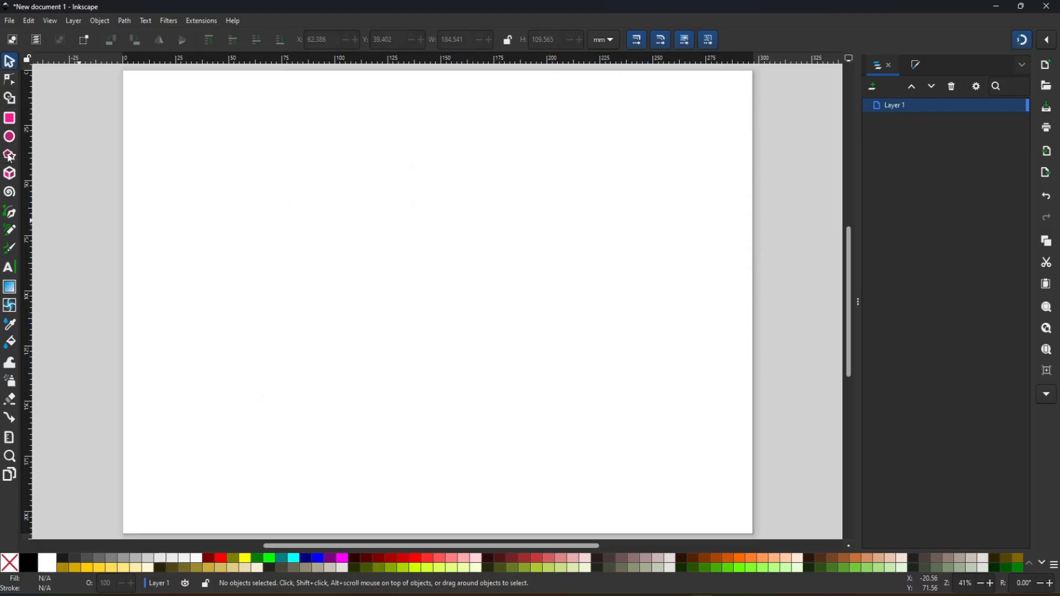
- Draw a large teal five-pointed star and compare round, bevel and miter stroke joins on it, ending with the miter join
{"action": "left_click", "coordinate": [9, 156]}
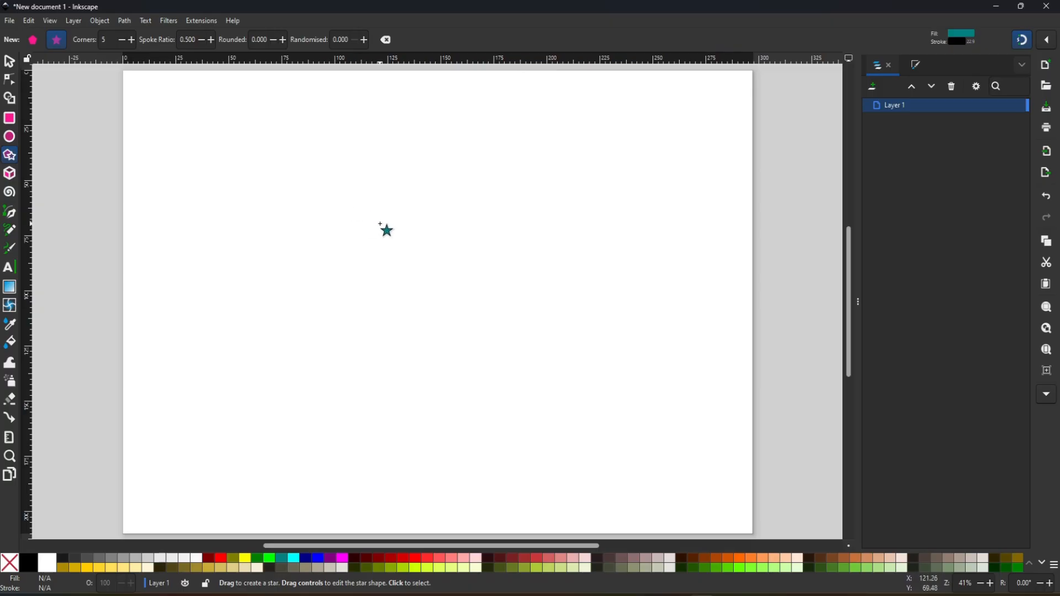
{"action": "mouse_move", "coordinate": [366, 228]}
{"action": "left_mouse_down"}
{"action": "mouse_move", "coordinate": [483, 367]}
{"action": "mouse_move", "coordinate": [437, 312]}
{"action": "mouse_move", "coordinate": [465, 355]}
{"action": "mouse_move", "coordinate": [458, 346]}
{"action": "left_mouse_up"}
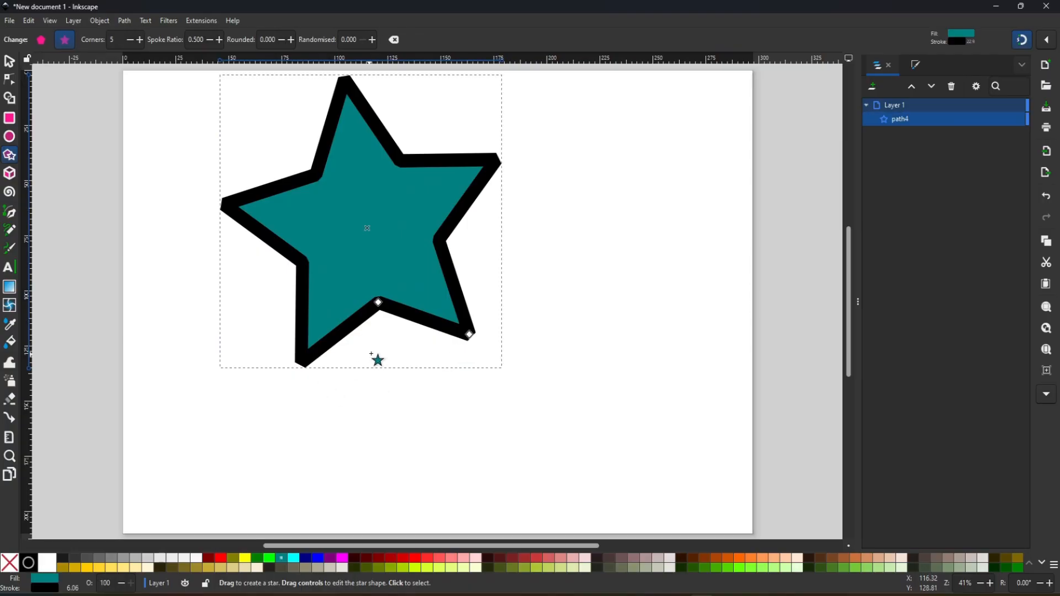
{"action": "left_click", "coordinate": [915, 65]}
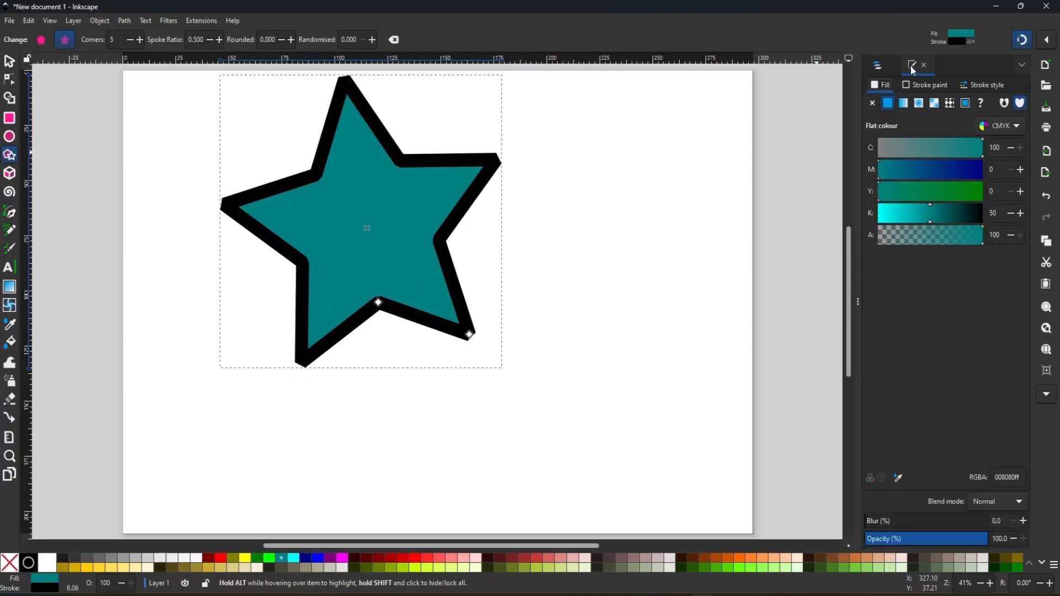
{"action": "left_click", "coordinate": [979, 86]}
{"action": "left_click", "coordinate": [936, 179]}
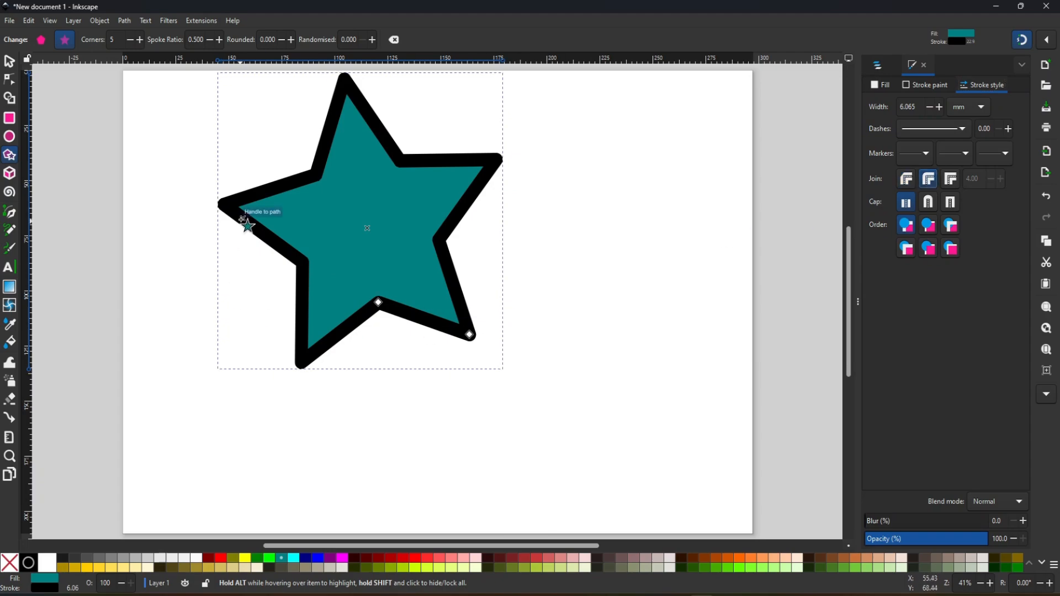
{"action": "left_click", "coordinate": [952, 180]}
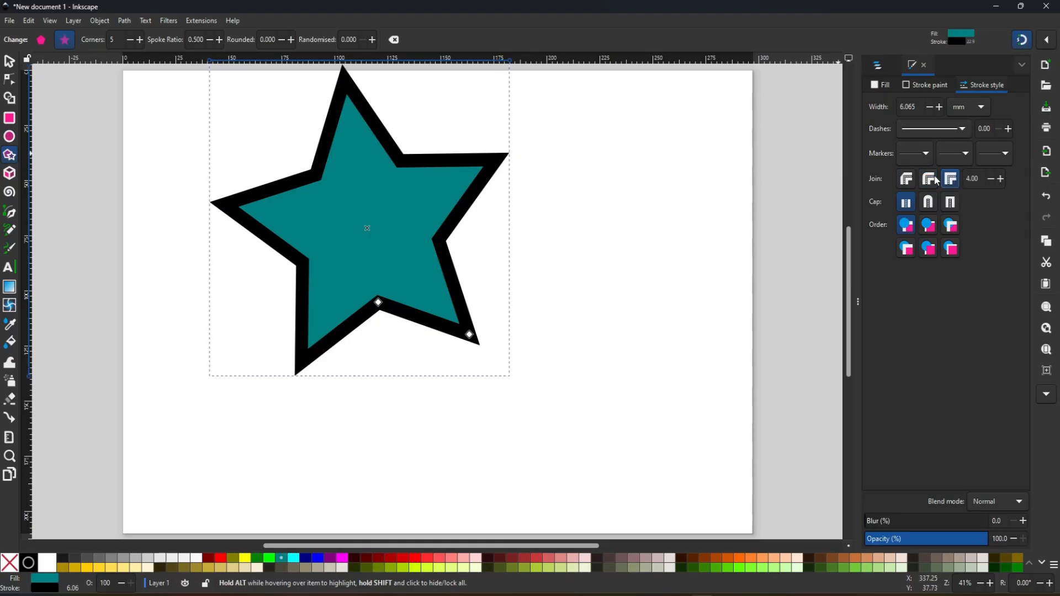
{"action": "left_click", "coordinate": [933, 181]}
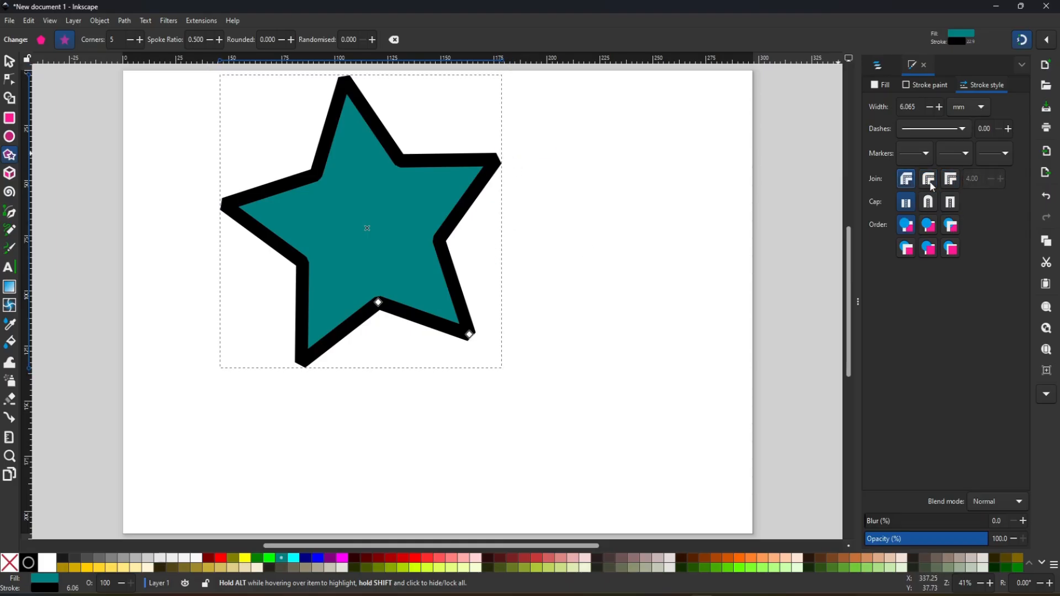
{"action": "left_click", "coordinate": [950, 180]}
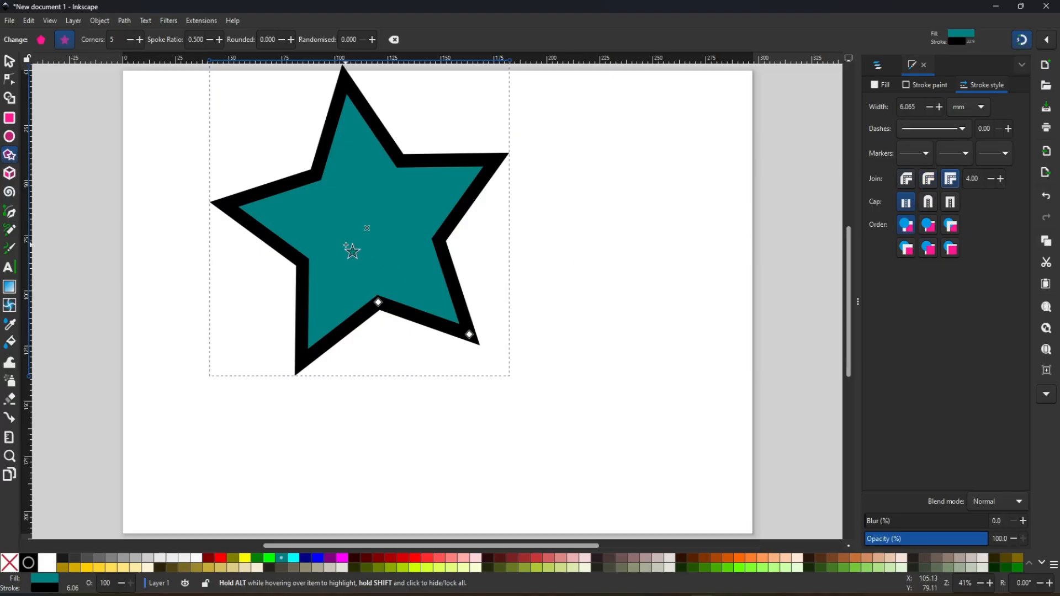
- Move the star to the middle of the page and switch it to its rotation handles
{"action": "left_click", "coordinate": [884, 85]}
{"action": "key", "text": "s"}
{"action": "left_click_drag", "start_coordinate": [384, 239], "coordinate": [458, 306]}
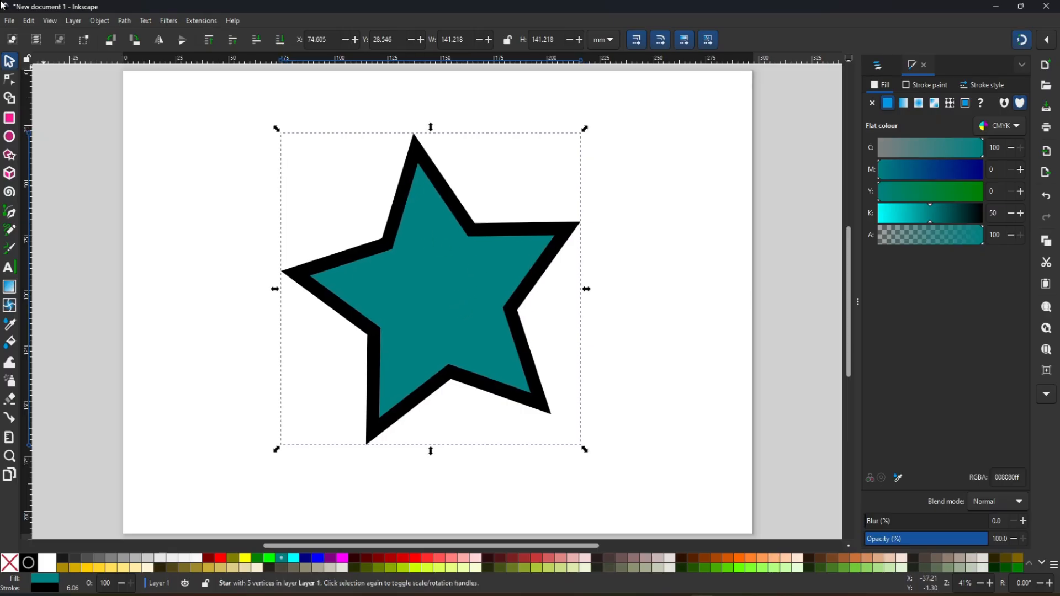
{"action": "left_click", "coordinate": [442, 291]}
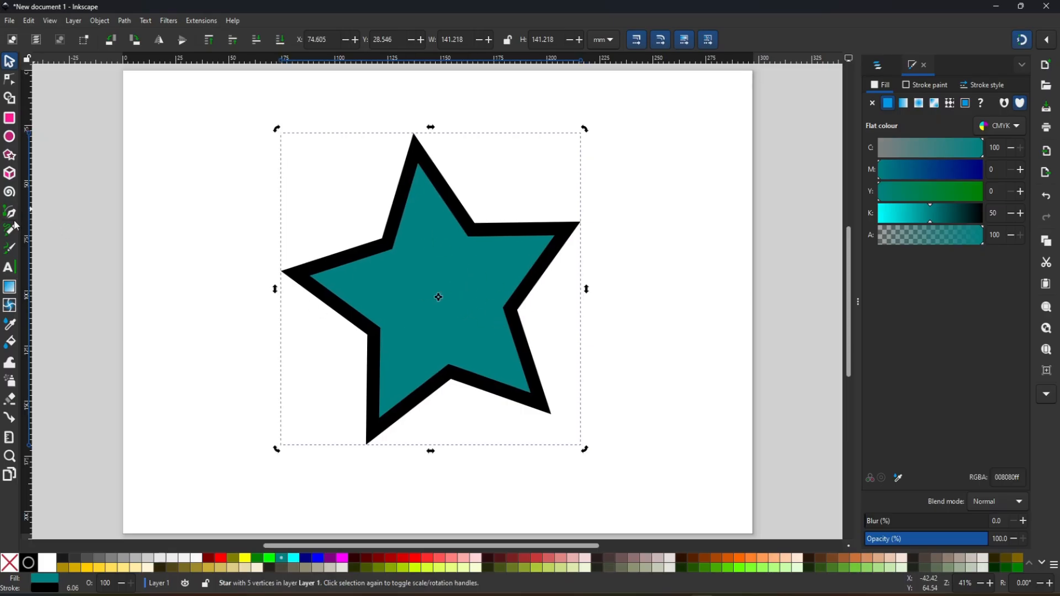
- Switch the shape back and forth between regular polygon and star, ending on the star
{"action": "left_click", "coordinate": [9, 156]}
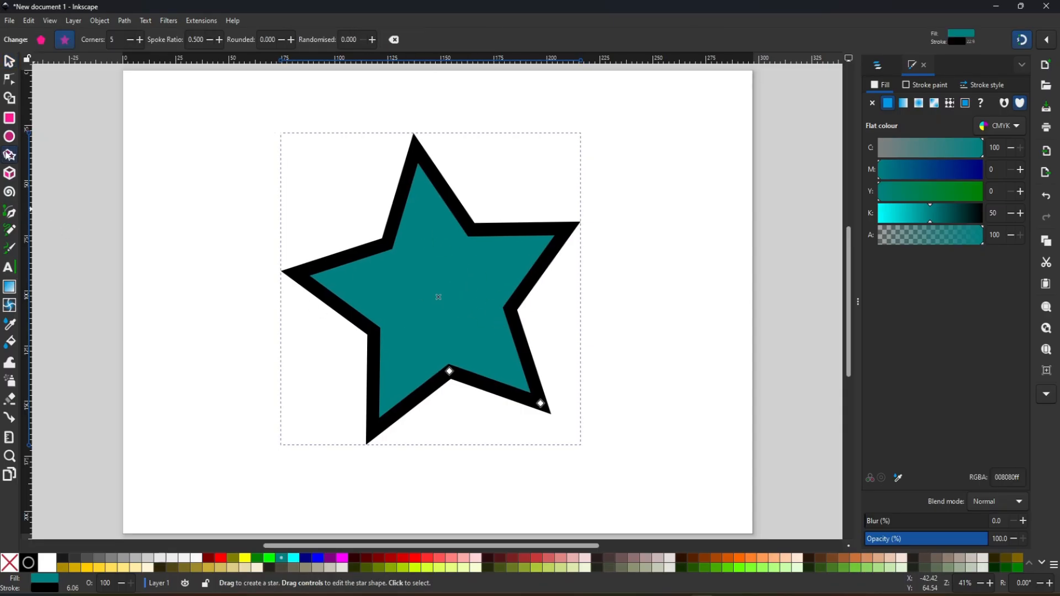
{"action": "left_click", "coordinate": [42, 41]}
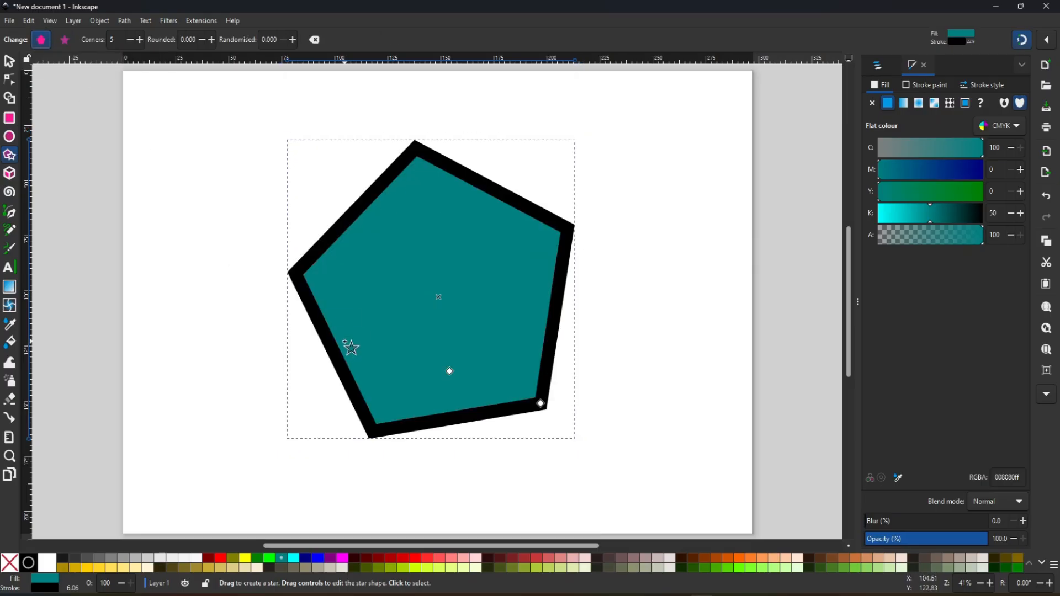
{"action": "left_click", "coordinate": [64, 40]}
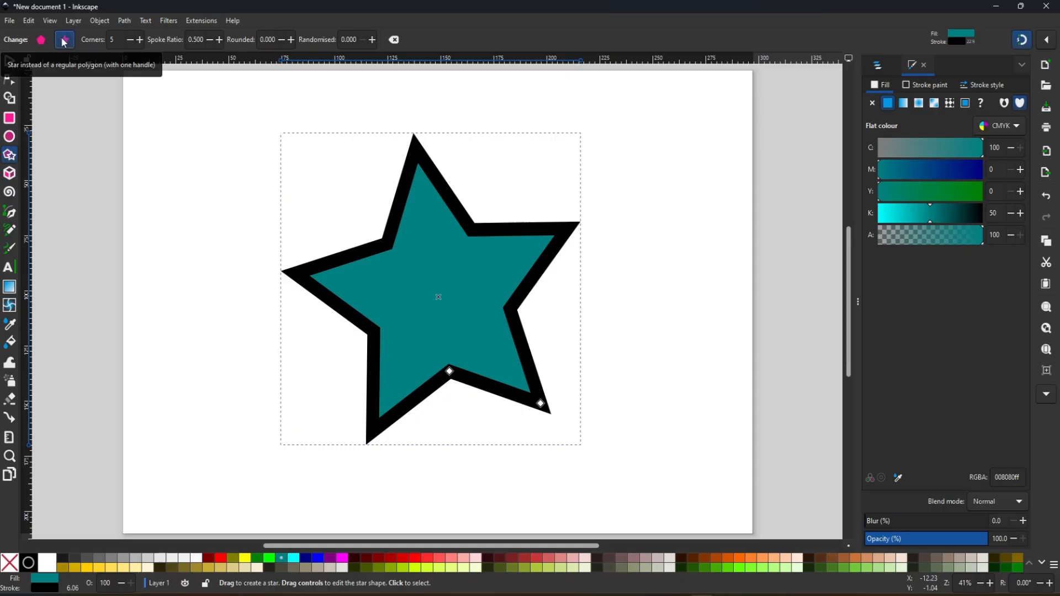
{"action": "left_click", "coordinate": [41, 40]}
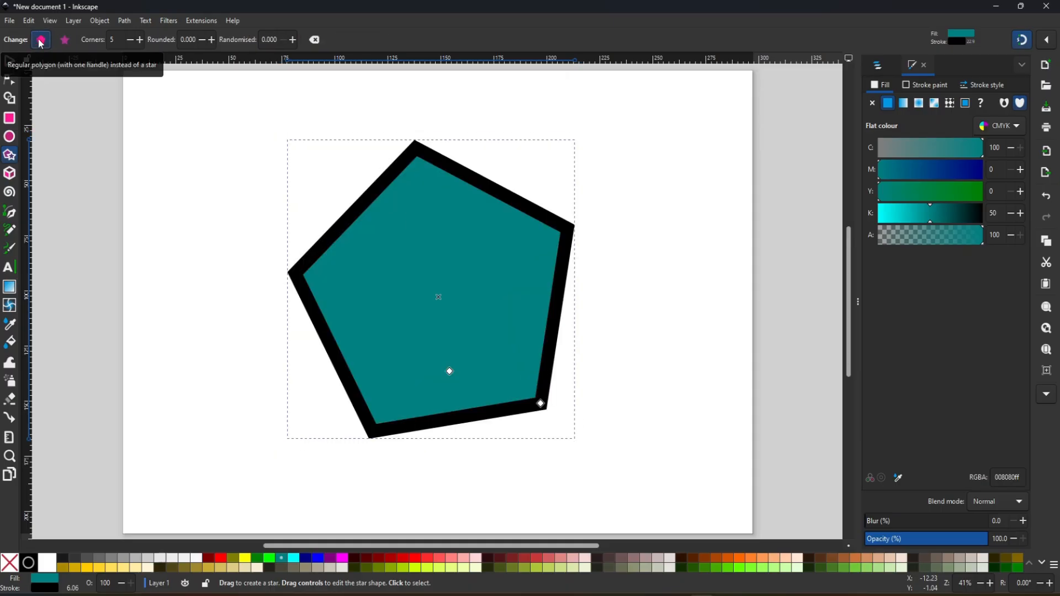
{"action": "left_click", "coordinate": [65, 41]}
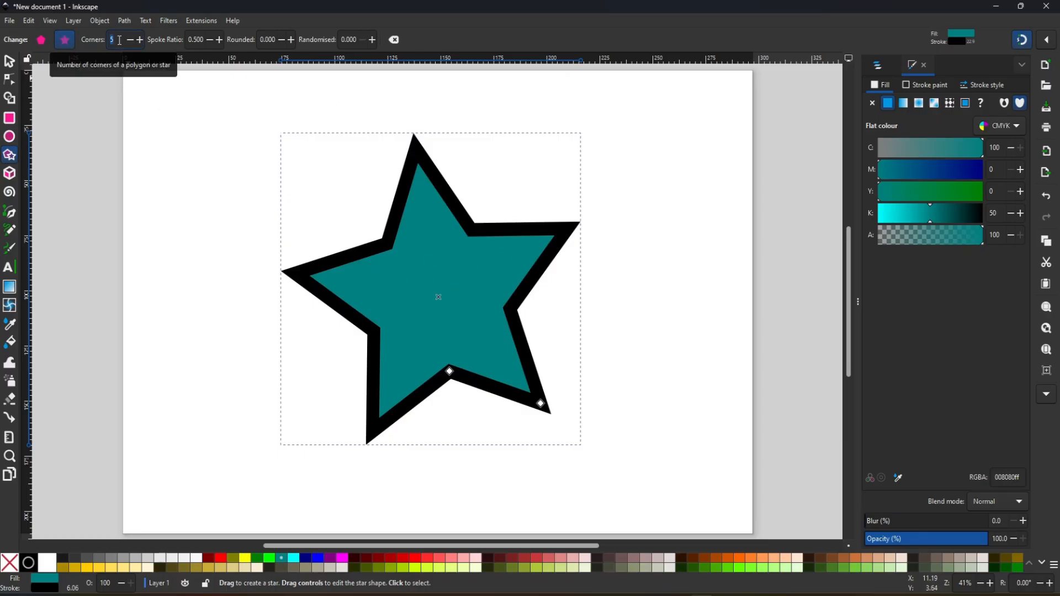
- Set the star to 7 corners, try a randomisation of 0.400 and reset the randomisation to 0
{"action": "type", "text": "7"}
{"action": "key", "text": "Return"}
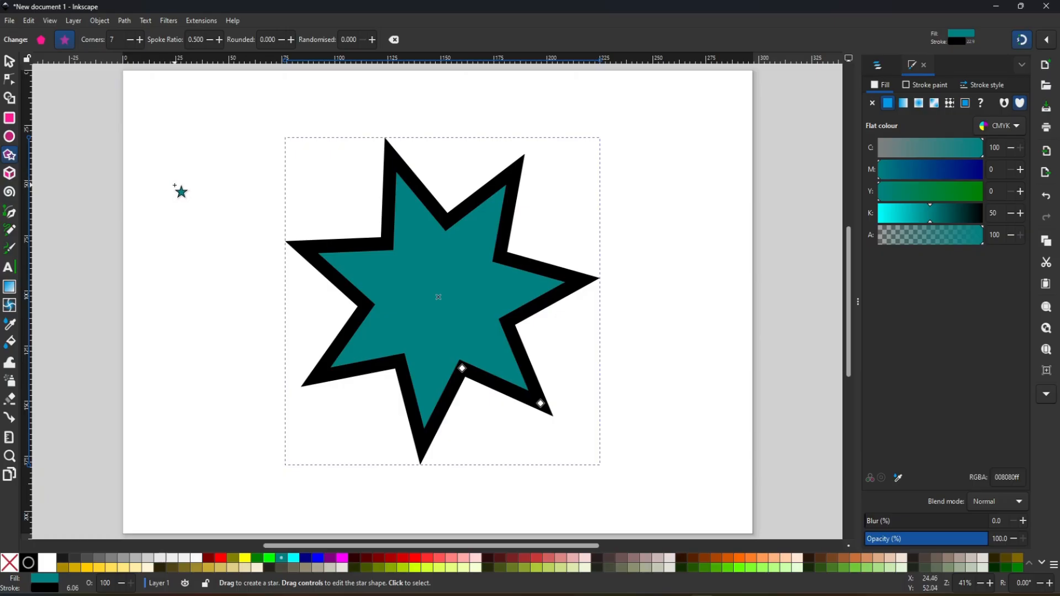
{"action": "left_click", "coordinate": [373, 40]}
{"action": "left_click", "coordinate": [372, 39]}
{"action": "left_click", "coordinate": [373, 40]}
{"action": "left_click", "coordinate": [372, 40]}
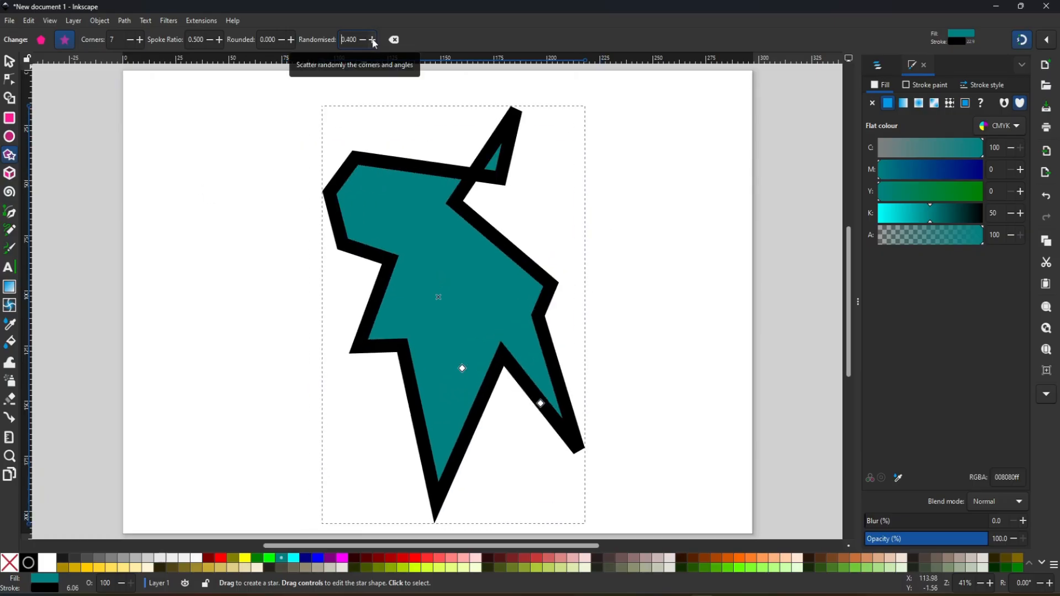
{"action": "left_click", "coordinate": [363, 40]}
- Try rounding the star's corners with values up to about 1.890, and try a higher spoke ratio
{"action": "left_click", "coordinate": [291, 40]}
{"action": "left_click", "coordinate": [292, 40]}
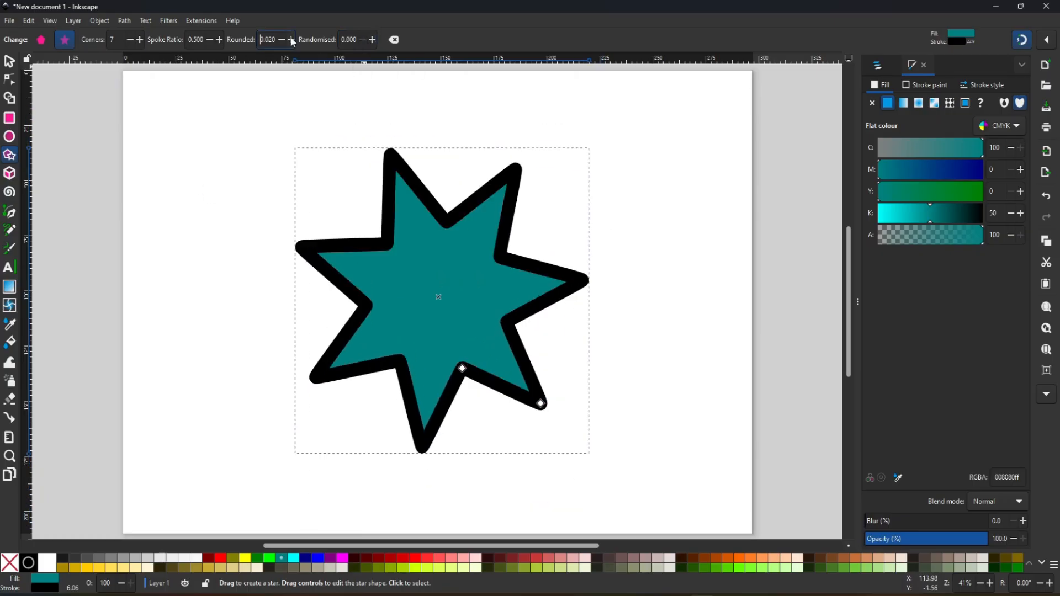
{"action": "left_click", "coordinate": [291, 41]}
{"action": "left_click", "coordinate": [292, 40]}
{"action": "left_click", "coordinate": [291, 40]}
{"action": "left_click", "coordinate": [291, 41]}
{"action": "left_click", "coordinate": [292, 41]}
{"action": "left_click", "coordinate": [292, 40]}
{"action": "left_click", "coordinate": [291, 40]}
{"action": "left_click", "coordinate": [292, 40]}
{"action": "left_click", "coordinate": [292, 41]}
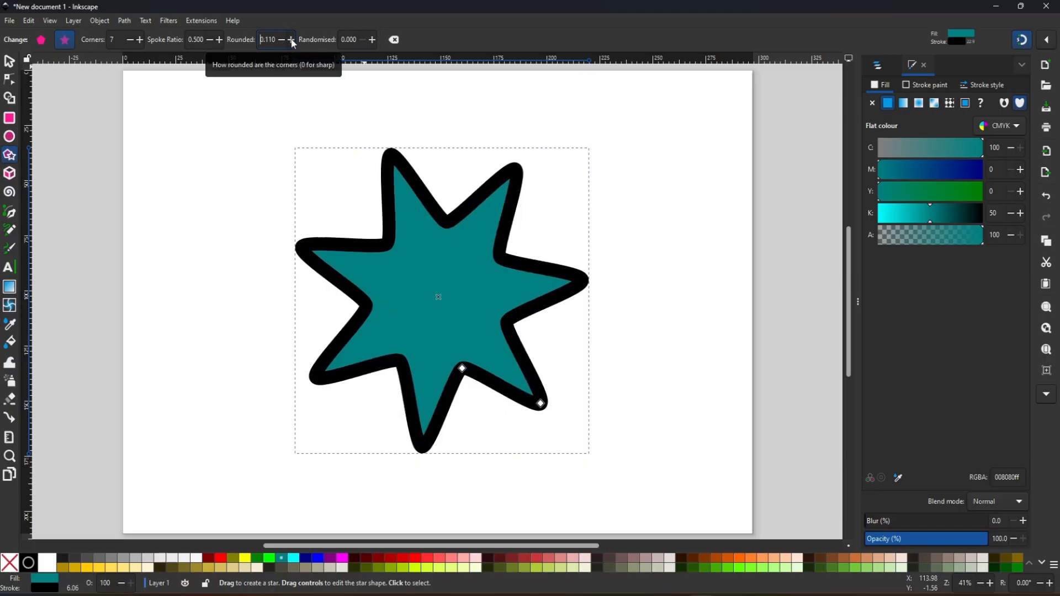
{"action": "left_click", "coordinate": [291, 41]}
{"action": "left_click", "coordinate": [291, 40]}
{"action": "left_click", "coordinate": [291, 41]}
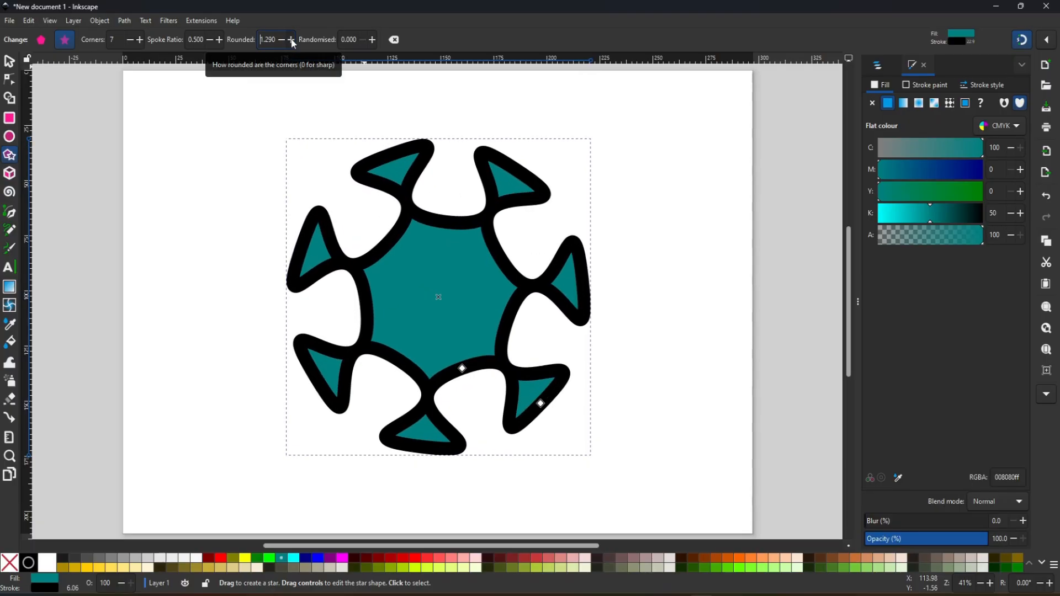
{"action": "left_click", "coordinate": [291, 40]}
{"action": "left_click", "coordinate": [281, 40]}
{"action": "left_click", "coordinate": [362, 39]}
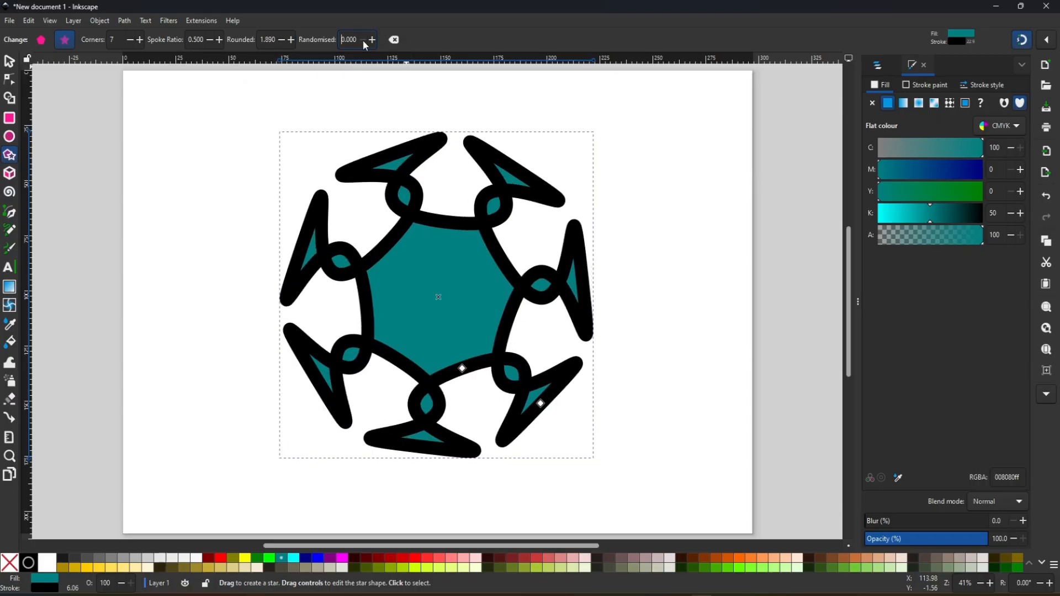
{"action": "left_click", "coordinate": [219, 40]}
{"action": "left_click", "coordinate": [218, 40]}
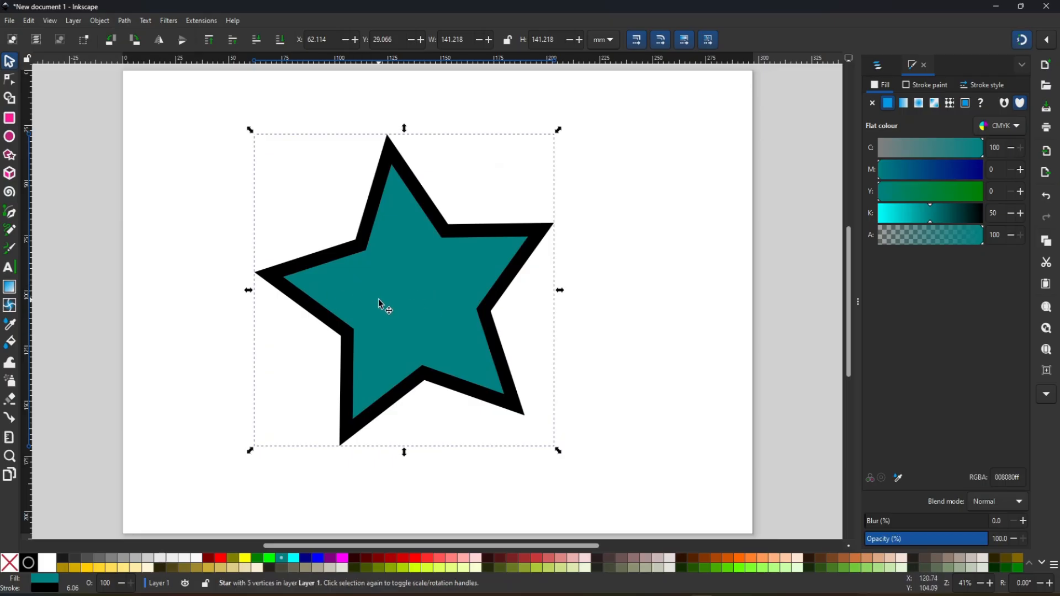
- Move the star towards the page's upper left and draw a 3D box beside it, reshaping the box to about 163 × 121 mm
{"action": "left_click_drag", "start_coordinate": [374, 301], "coordinate": [272, 263]}
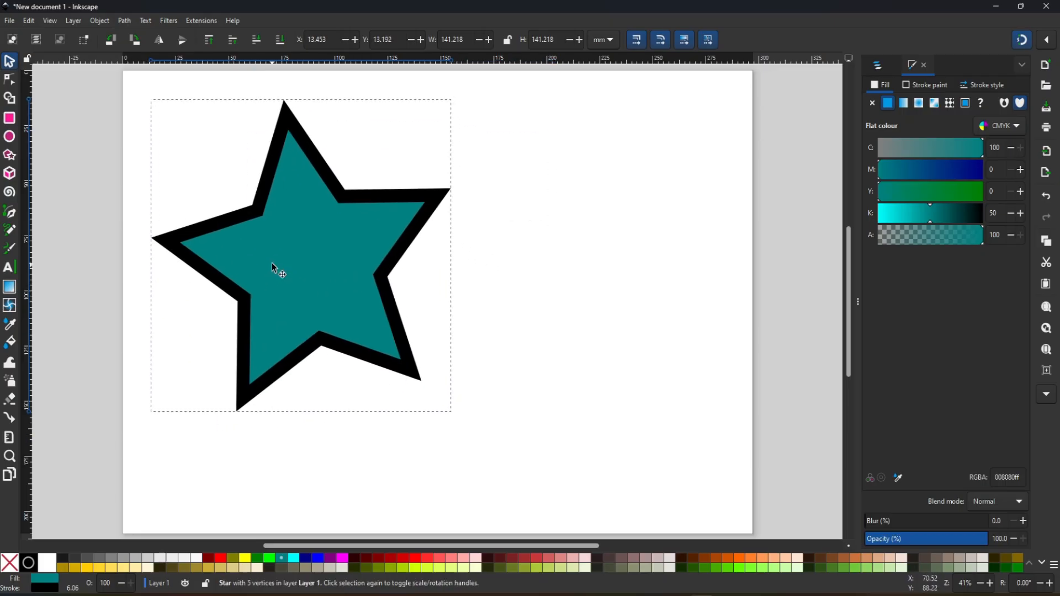
{"action": "left_click", "coordinate": [10, 174]}
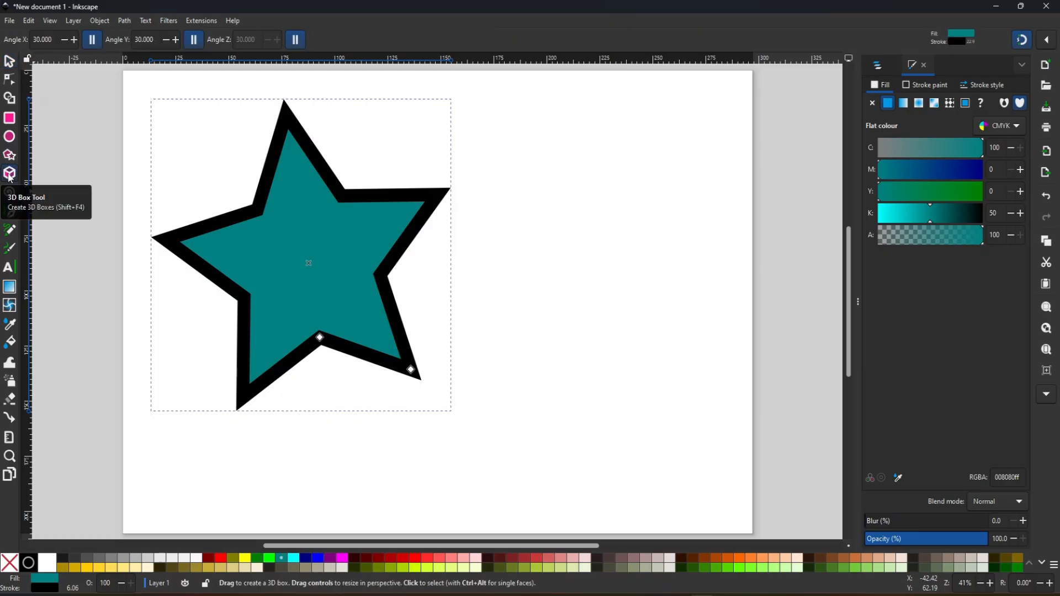
{"action": "left_click_drag", "start_coordinate": [507, 217], "coordinate": [628, 428]}
{"action": "left_click_drag", "start_coordinate": [506, 401], "coordinate": [404, 412]}
{"action": "mouse_move", "coordinate": [466, 243]}
{"action": "left_mouse_down"}
{"action": "mouse_move", "coordinate": [492, 250]}
{"action": "mouse_move", "coordinate": [475, 246]}
{"action": "mouse_move", "coordinate": [483, 251]}
{"action": "left_mouse_up"}
{"action": "left_click_drag", "start_coordinate": [624, 190], "coordinate": [624, 223]}
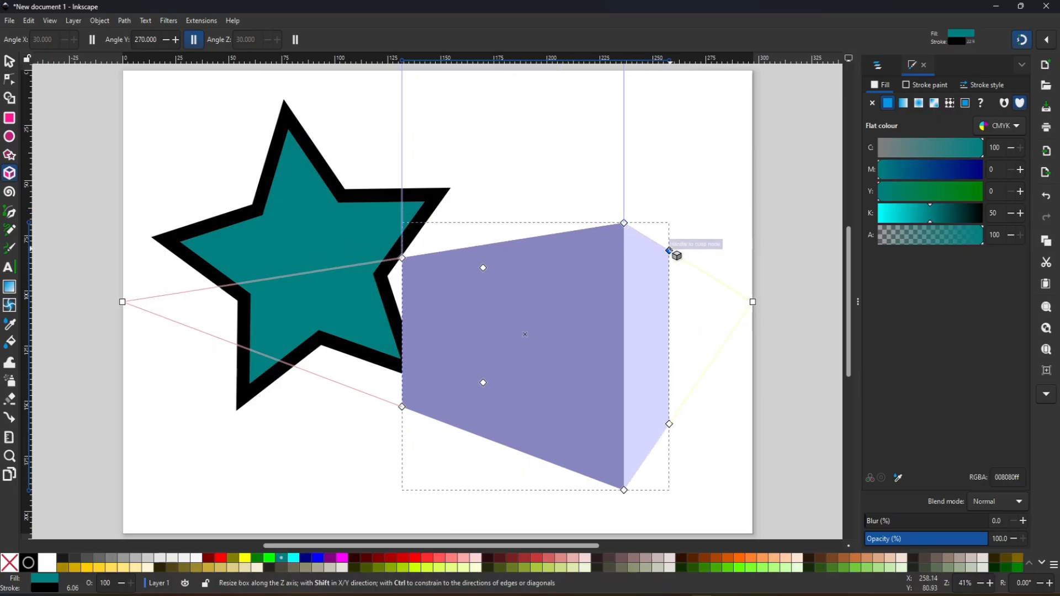
{"action": "left_click_drag", "start_coordinate": [669, 250], "coordinate": [694, 235]}
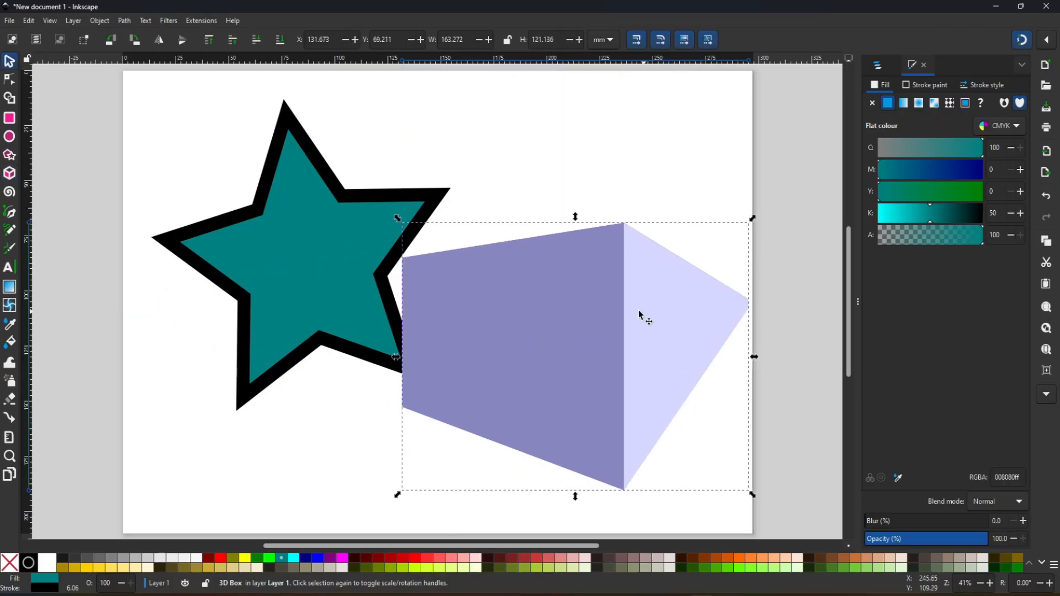
- Try moving the 3D box and the star to other places on the page, and undo these moves
{"action": "left_click_drag", "start_coordinate": [577, 334], "coordinate": [507, 351]}
{"action": "left_click_drag", "start_coordinate": [301, 247], "coordinate": [221, 200]}
{"action": "mouse_move", "coordinate": [541, 355]}
{"action": "left_mouse_down"}
{"action": "mouse_move", "coordinate": [611, 302]}
{"action": "mouse_move", "coordinate": [551, 337]}
{"action": "left_mouse_up"}
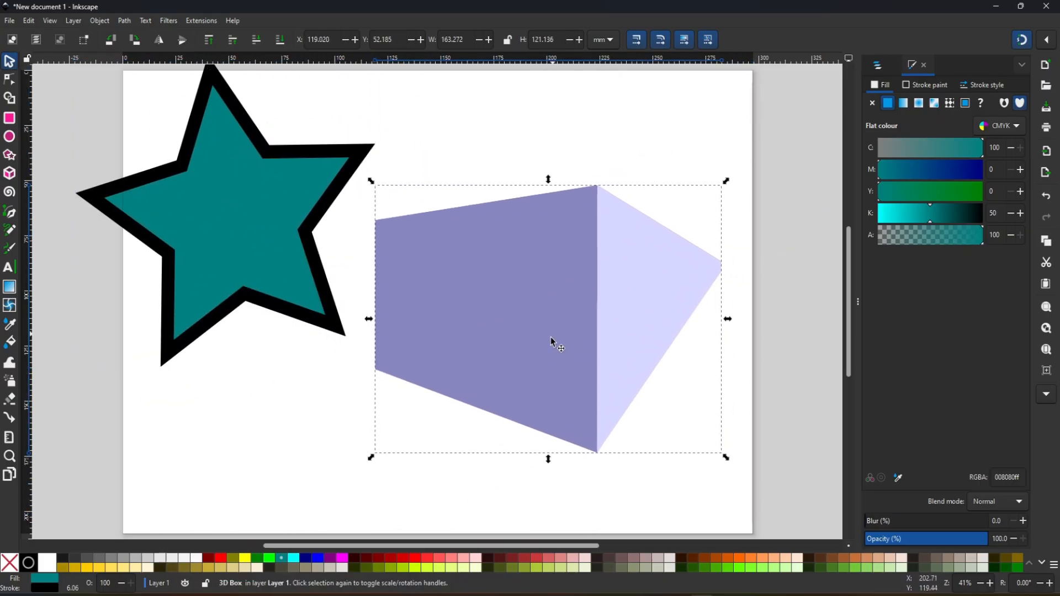
{"action": "key", "text": "ctrl+z"}
{"action": "key", "text": "ctrl+z"}
{"action": "key", "text": "ctrl+z"}
{"action": "key", "text": "ctrl+z"}
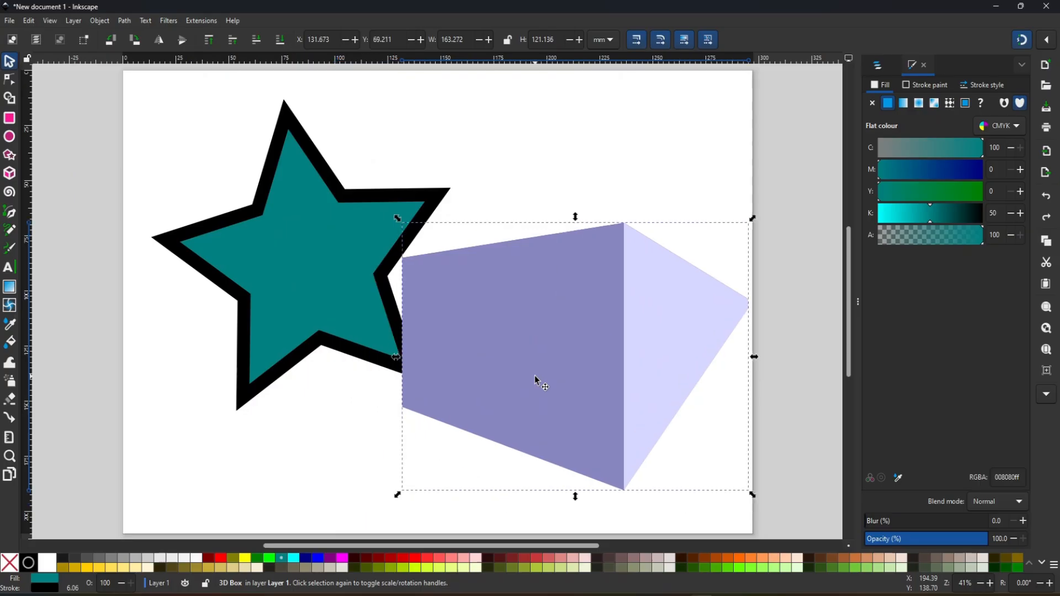
- Undo the drawing of the 3D box and move the star to the page's right edge, at about X 189, Y 31 mm
{"action": "key", "text": "ctrl+z"}
{"action": "key", "text": "ctrl+z"}
{"action": "key", "text": "ctrl+z"}
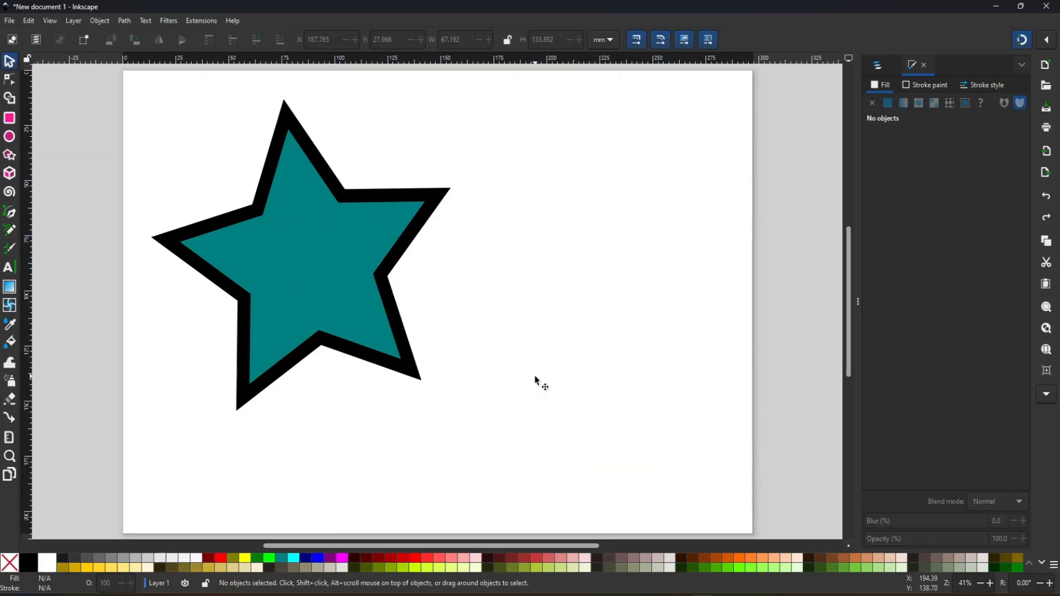
{"action": "left_click_drag", "start_coordinate": [330, 276], "coordinate": [439, 292]}
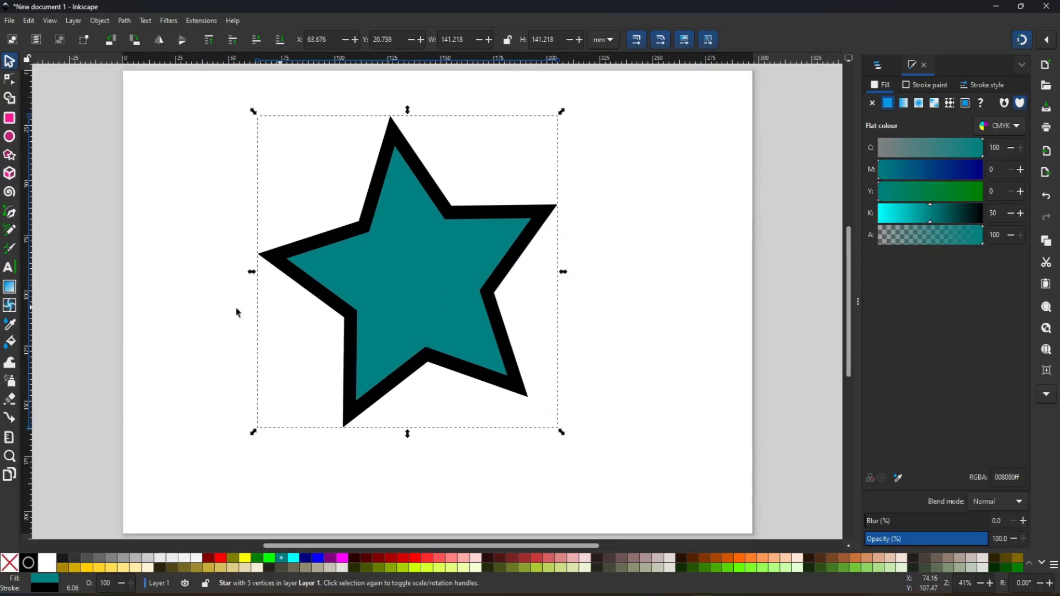
{"action": "left_click_drag", "start_coordinate": [389, 265], "coordinate": [656, 287]}
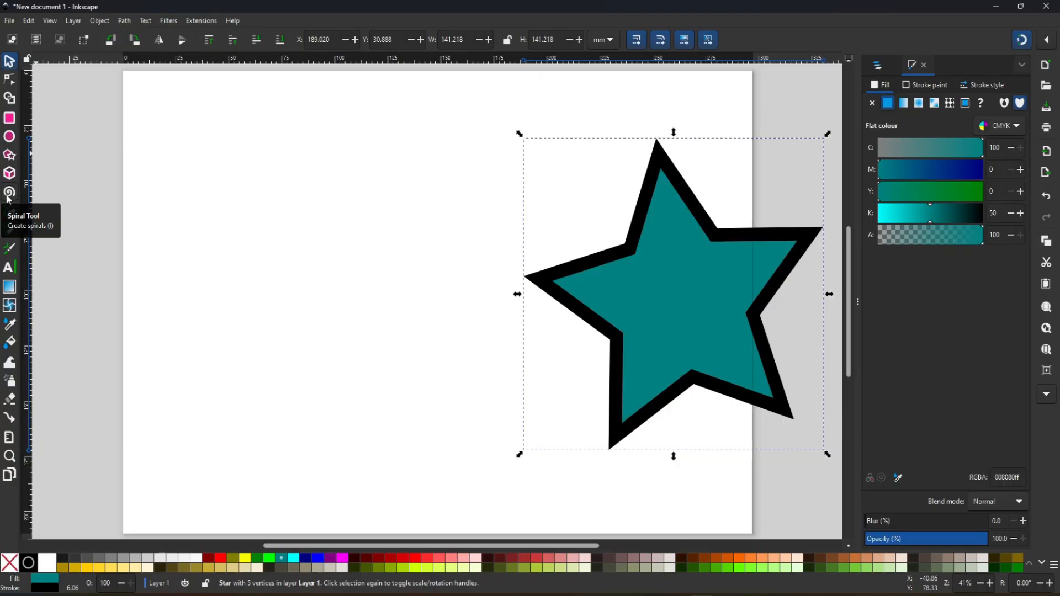
- Draw a spiral with 3 turns, about 160 × 153 mm, in the empty area beside the star
{"action": "left_click", "coordinate": [9, 193]}
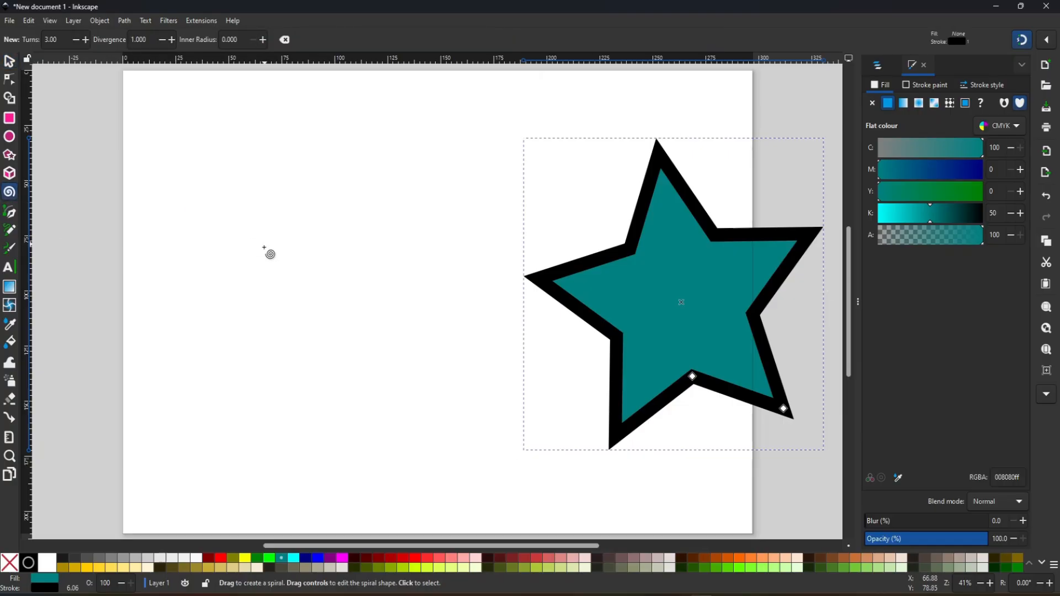
{"action": "mouse_move", "coordinate": [277, 297]}
{"action": "left_mouse_down"}
{"action": "mouse_move", "coordinate": [366, 387]}
{"action": "mouse_move", "coordinate": [396, 450]}
{"action": "mouse_move", "coordinate": [408, 444]}
{"action": "mouse_move", "coordinate": [376, 422]}
{"action": "mouse_move", "coordinate": [393, 454]}
{"action": "left_mouse_up"}
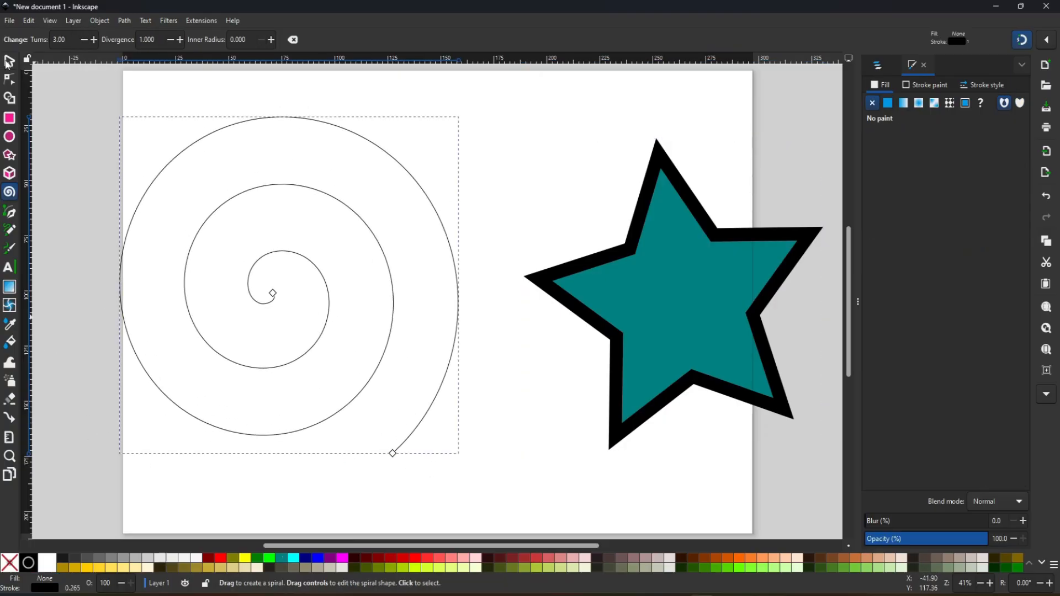
{"action": "left_click", "coordinate": [9, 61]}
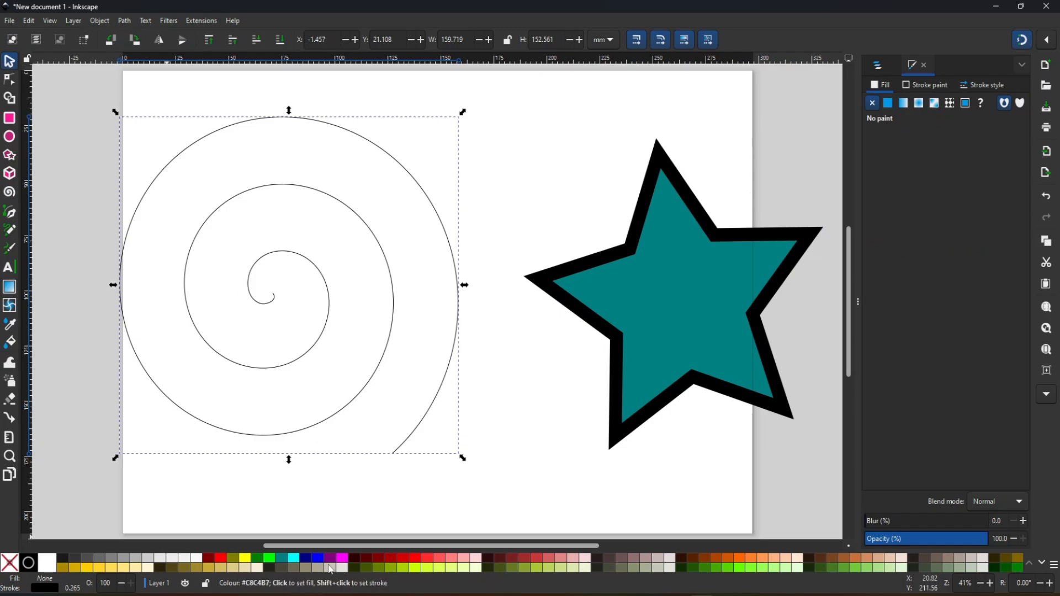
- Give the spiral a navy blue stroke with a width of 4.565 mm
{"action": "left_click", "coordinate": [307, 559], "text": "shift"}
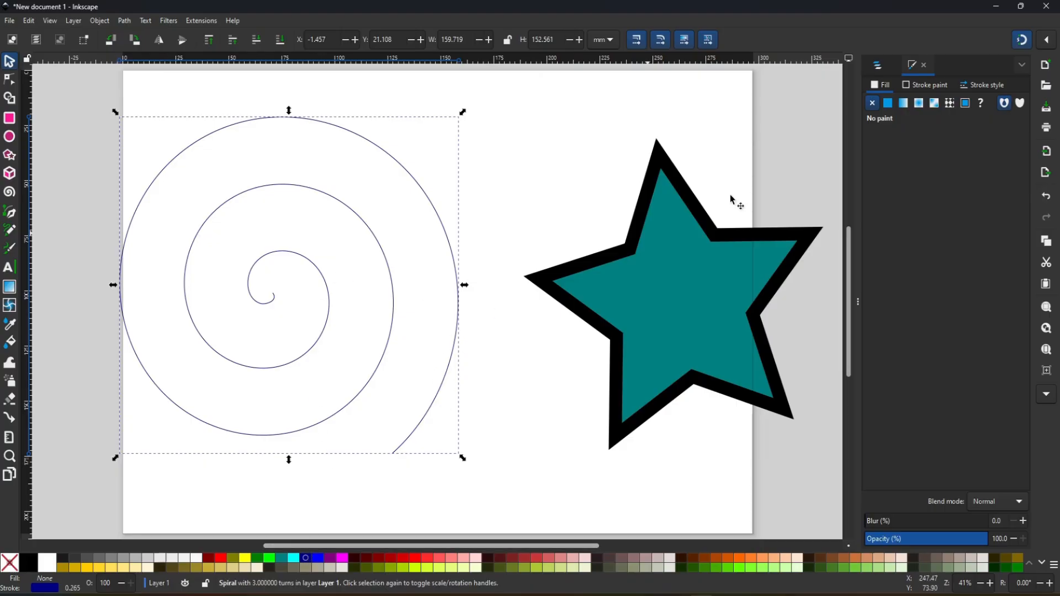
{"action": "left_click", "coordinate": [983, 85]}
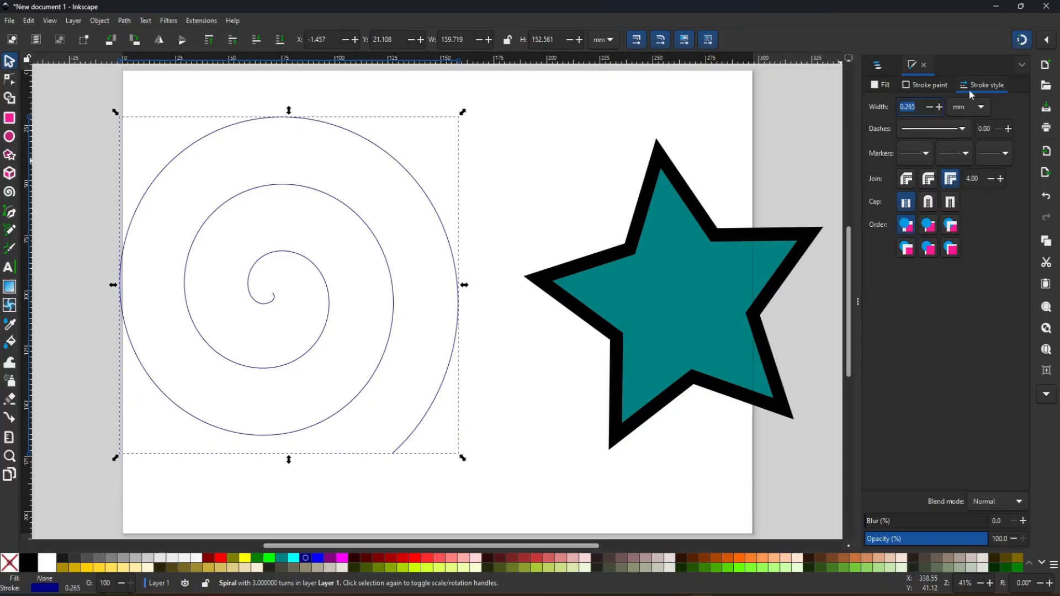
{"action": "left_click", "coordinate": [939, 107]}
{"action": "left_click_drag", "start_coordinate": [938, 106], "coordinate": [939, 107]}
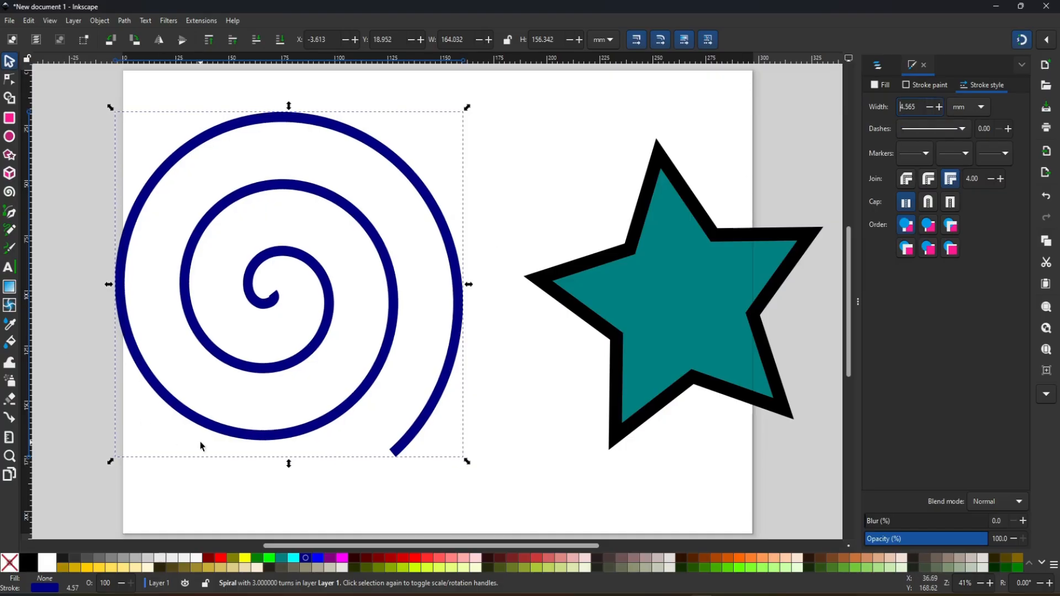
- Try a lime and a near-black stroke colour on the spiral, and delete the spiral
{"action": "left_click", "coordinate": [270, 559], "text": "shift"}
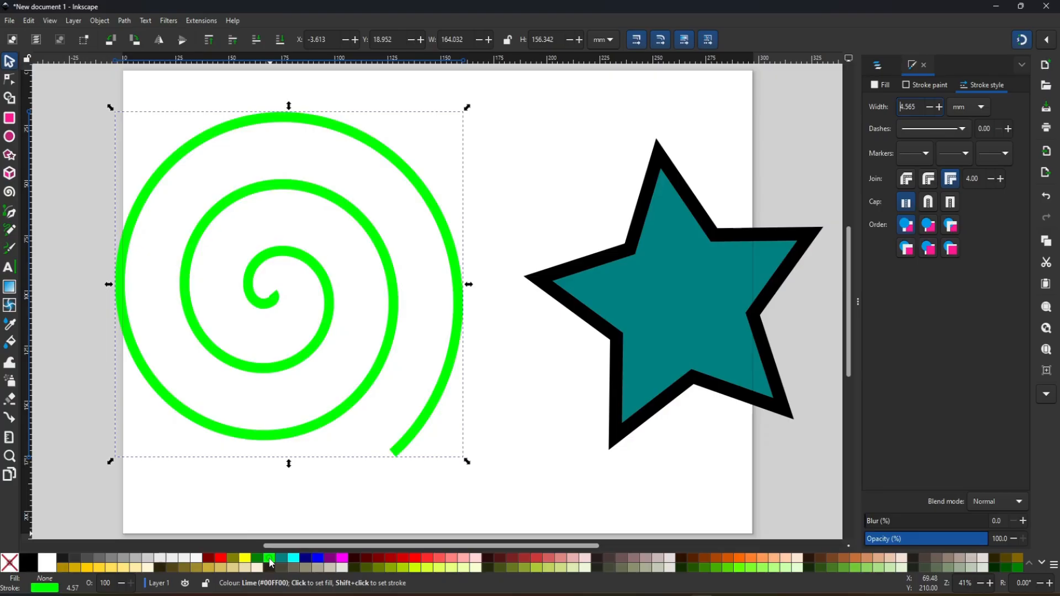
{"action": "left_click", "coordinate": [621, 568], "text": "shift"}
{"action": "left_click", "coordinate": [594, 557], "text": "shift"}
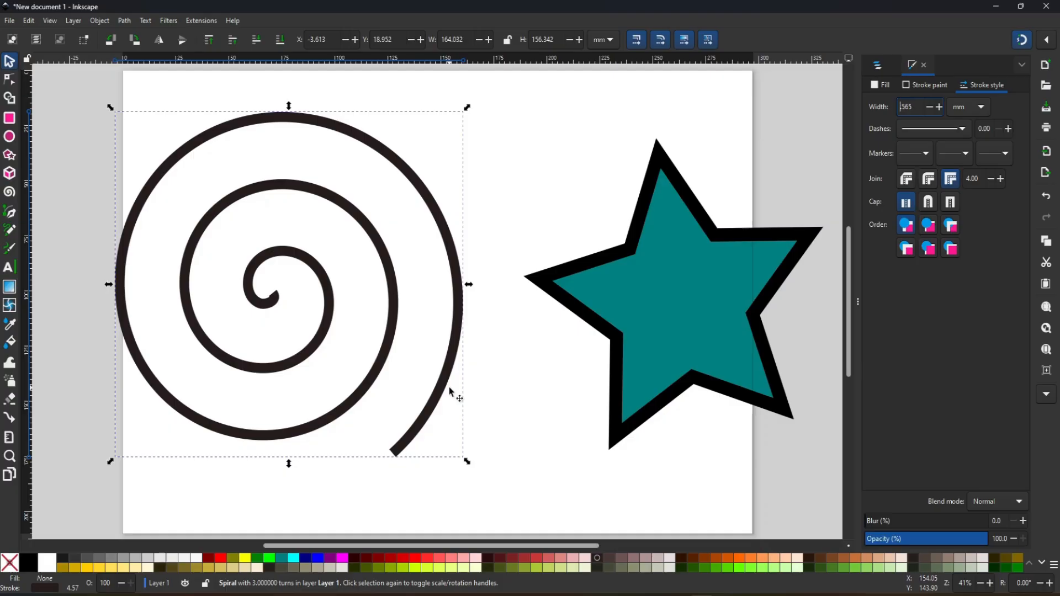
{"action": "key", "text": "Delete"}
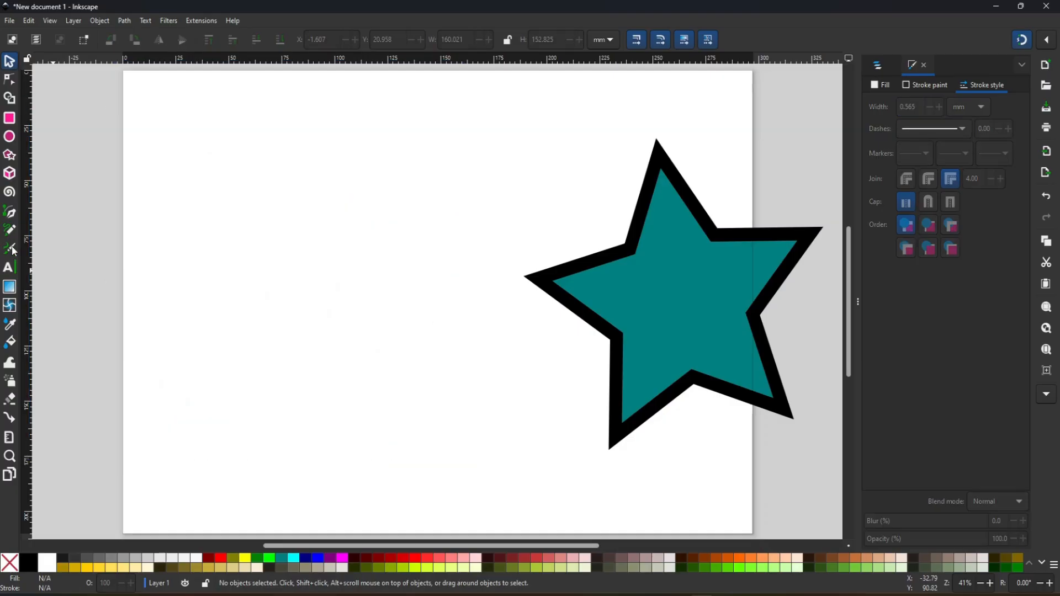
- Draw a closed four-node path with the Pen tool beside the star, about 151 × 103 mm, with one curved node and three corner nodes
{"action": "left_click", "coordinate": [10, 213]}
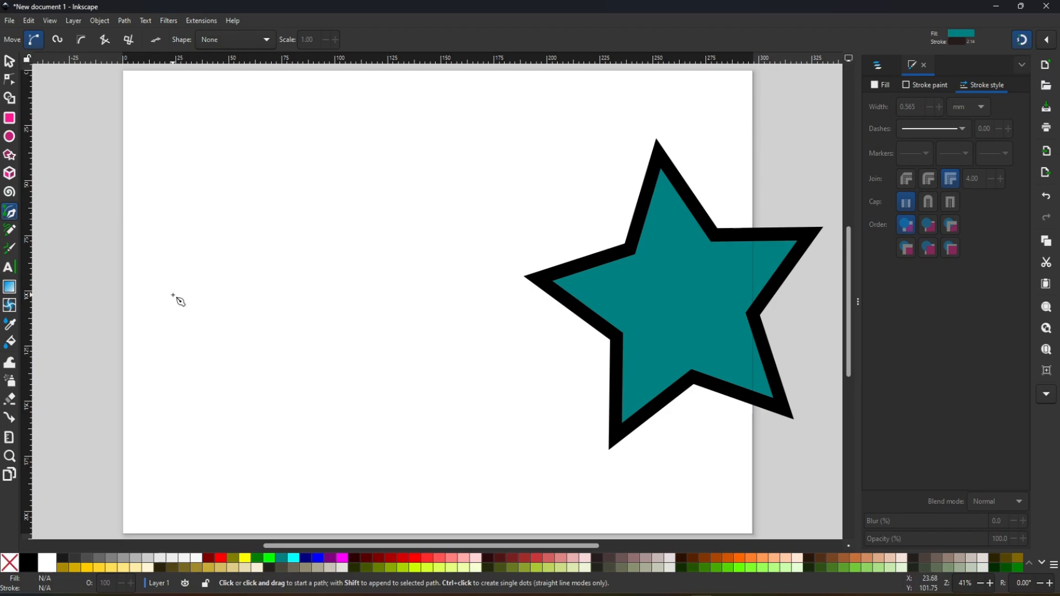
{"action": "left_click", "coordinate": [158, 339]}
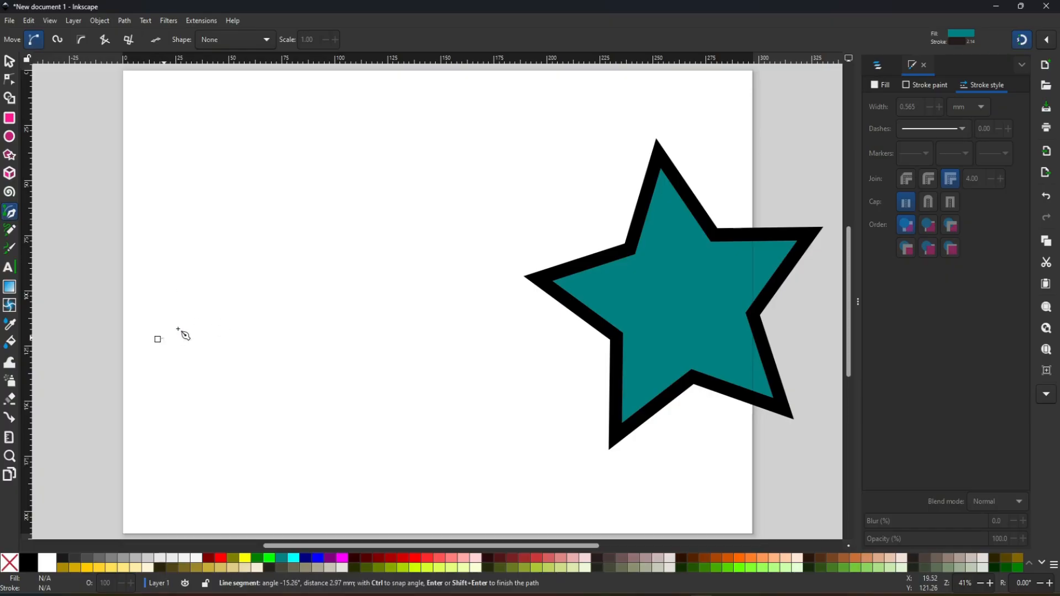
{"action": "left_click_drag", "start_coordinate": [389, 238], "coordinate": [581, 145]}
{"action": "left_click", "coordinate": [400, 411]}
{"action": "left_click", "coordinate": [160, 442]}
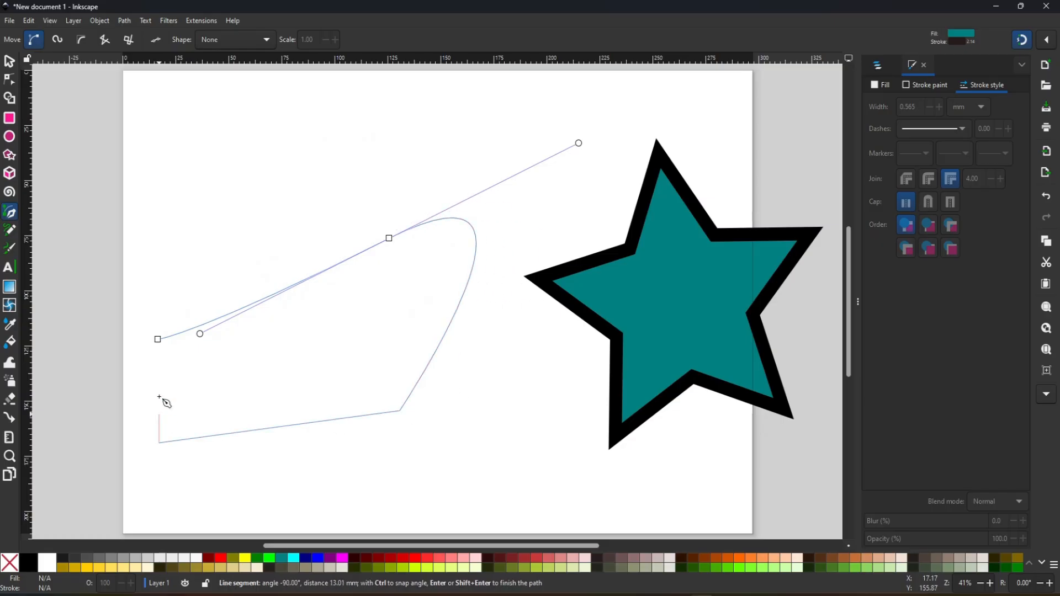
{"action": "left_click", "coordinate": [158, 339]}
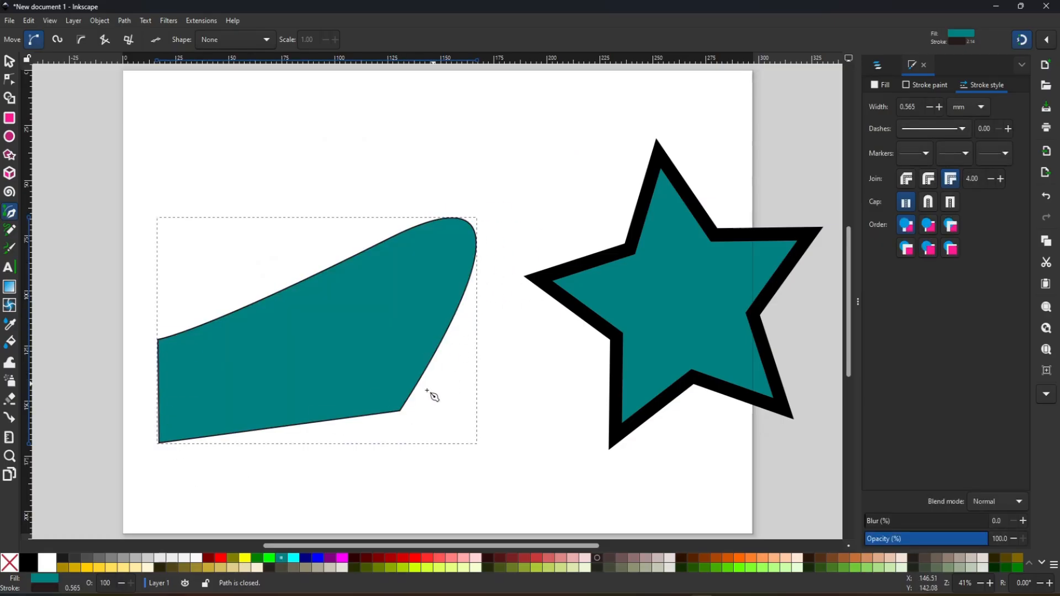
- Move the closed pen path about 30 mm up the page and delete it
{"action": "left_click", "coordinate": [9, 61]}
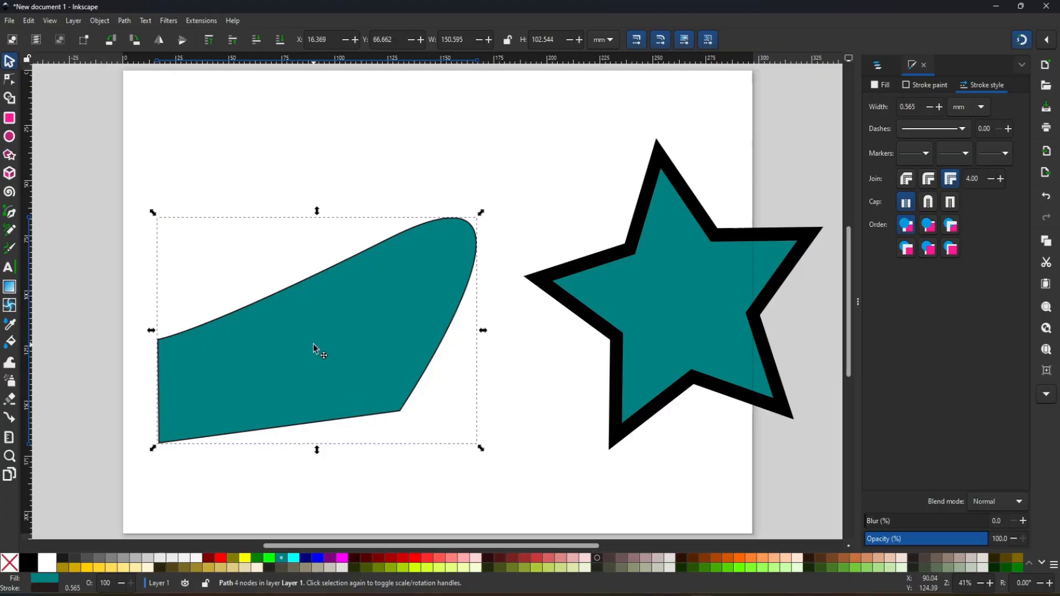
{"action": "left_click_drag", "start_coordinate": [317, 351], "coordinate": [325, 284]}
{"action": "key", "text": "Delete"}
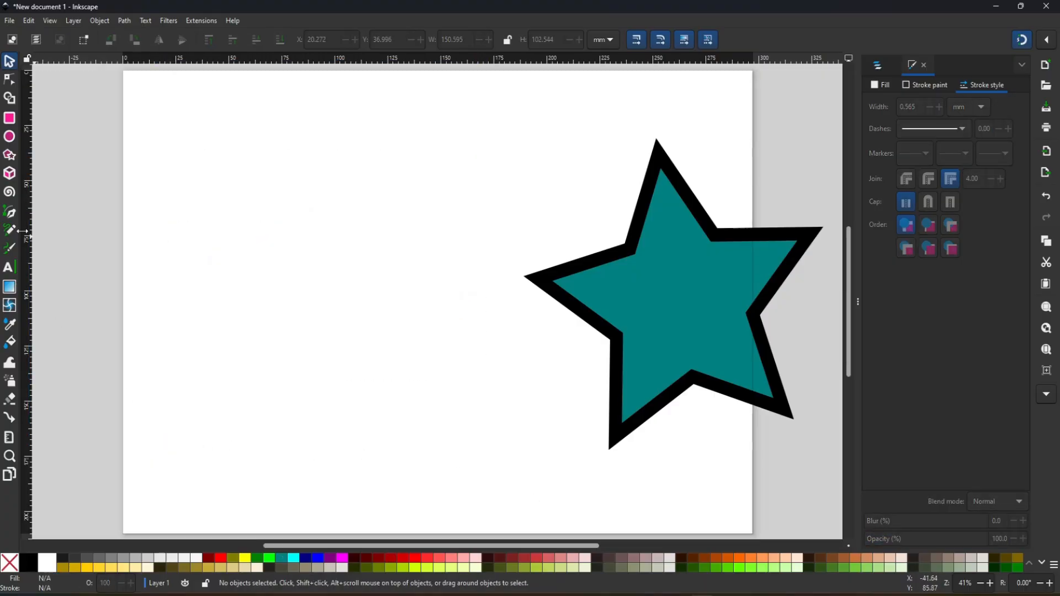
- Start a new Pen path with its first node near the page's left edge, below mid-height
{"action": "left_click", "coordinate": [10, 212]}
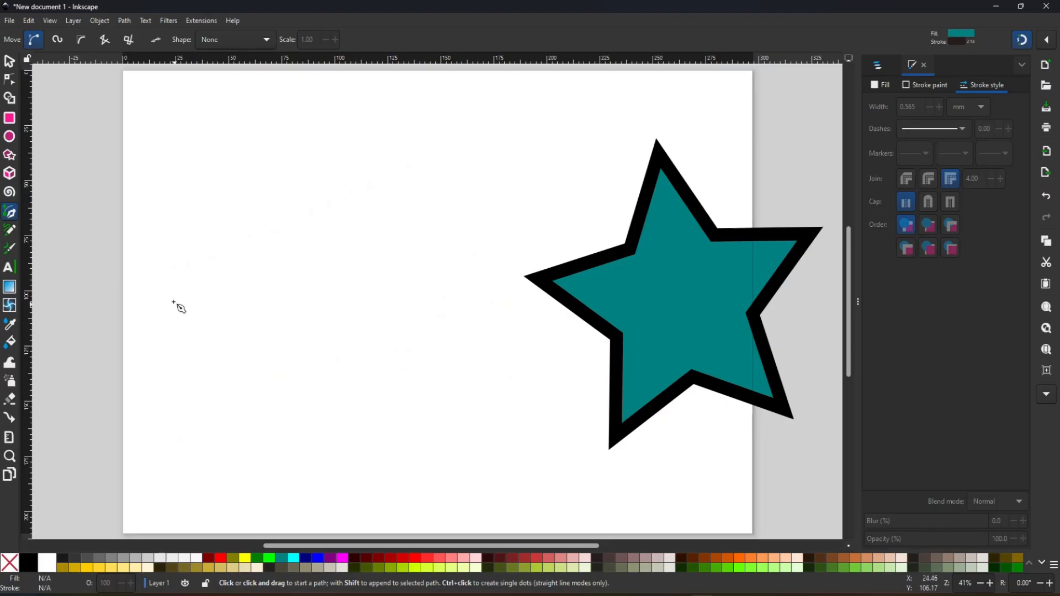
{"action": "left_click", "coordinate": [143, 381]}
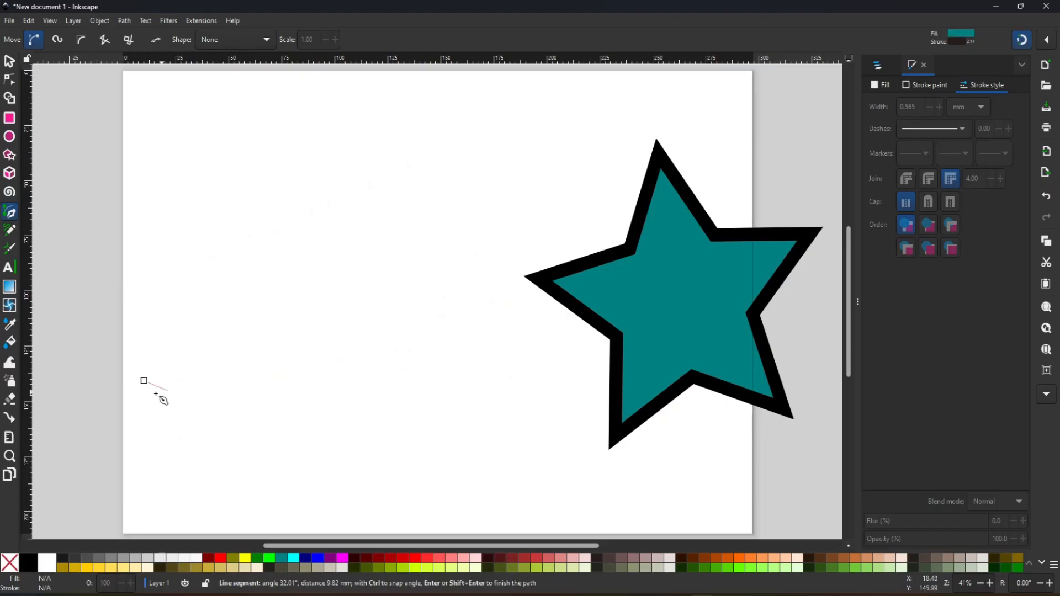
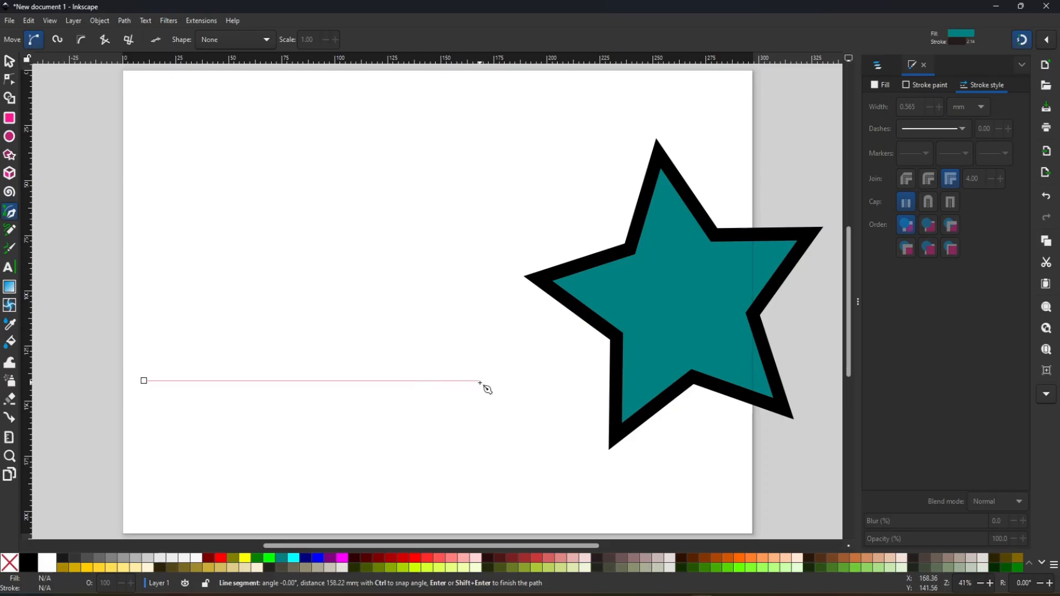
- Complete the Pen path as a closed triangle beside the star, with a horizontal base about 180 mm long
{"action": "left_click", "coordinate": [528, 381]}
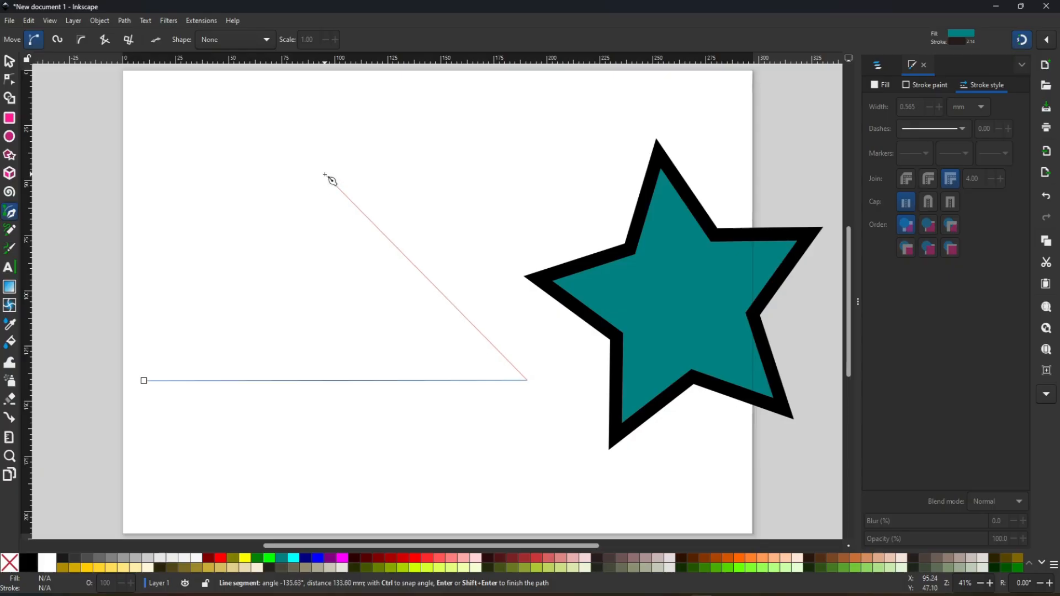
{"action": "left_click", "coordinate": [324, 174]}
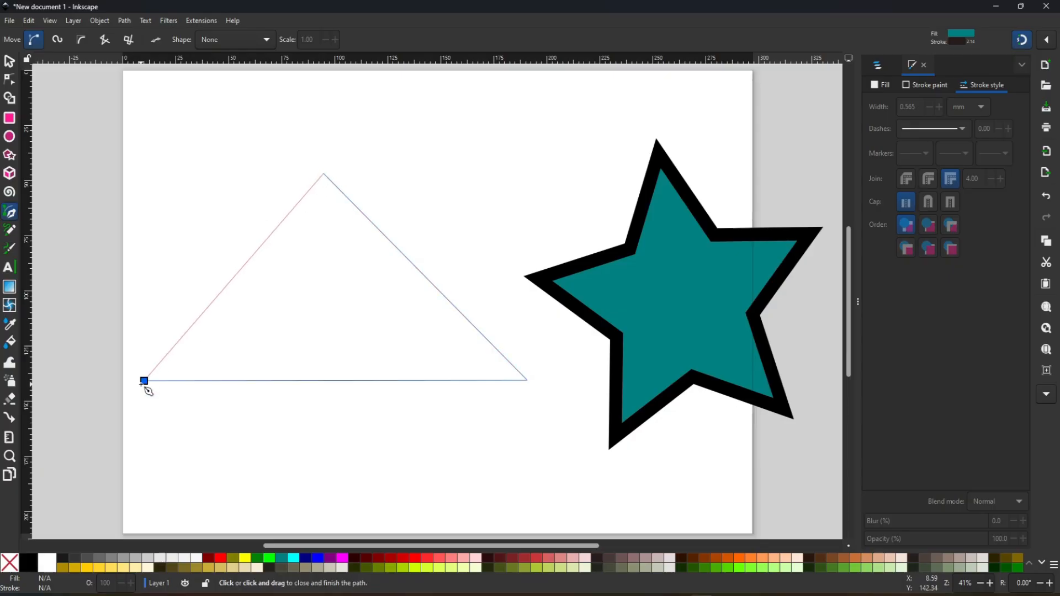
{"action": "left_click", "coordinate": [145, 381]}
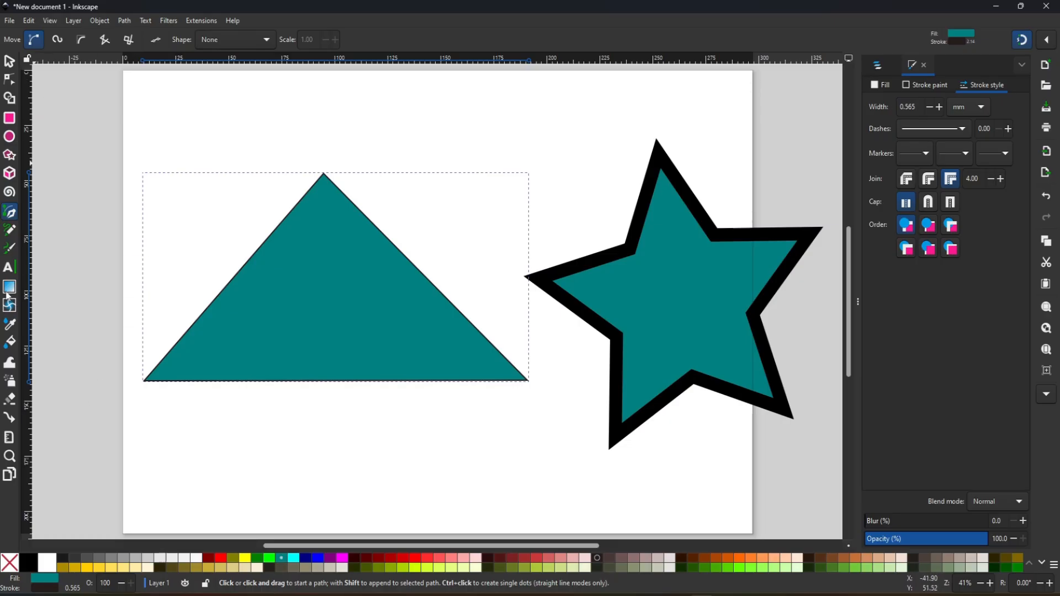
- Try a Spiro-mode Pen path below and across the triangle, return to regular Bézier mode, and cancel the path
{"action": "left_click", "coordinate": [58, 40]}
{"action": "left_click", "coordinate": [319, 461]}
{"action": "left_click", "coordinate": [509, 463]}
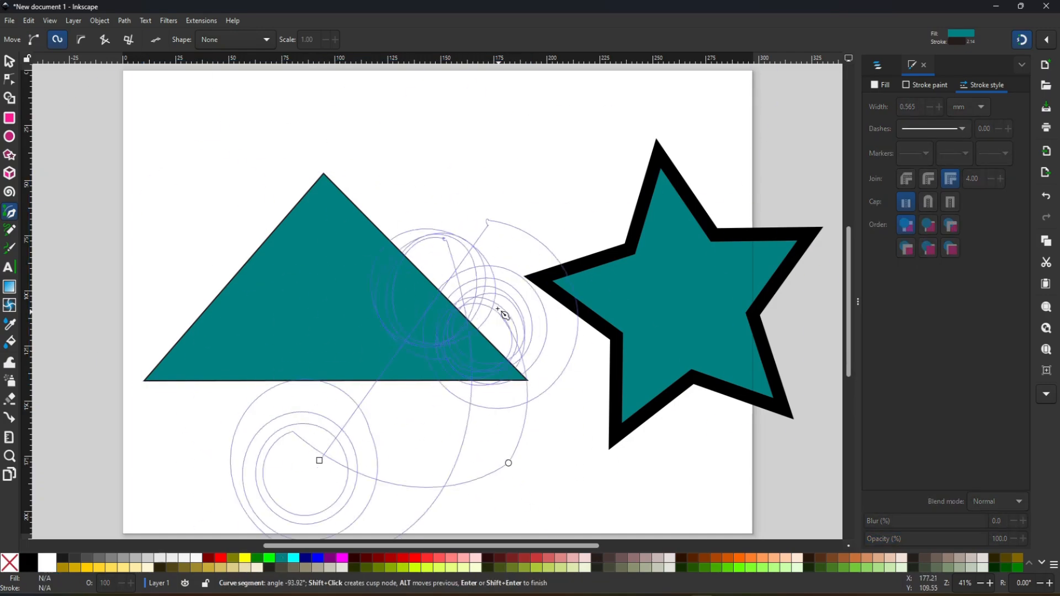
{"action": "left_click", "coordinate": [33, 39]}
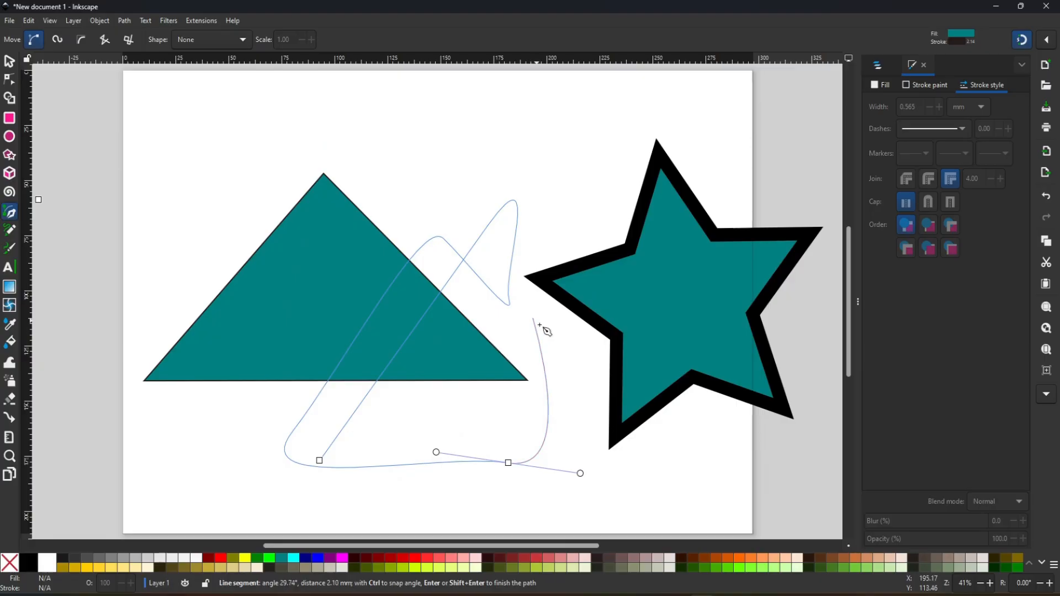
{"action": "key", "text": "Escape"}
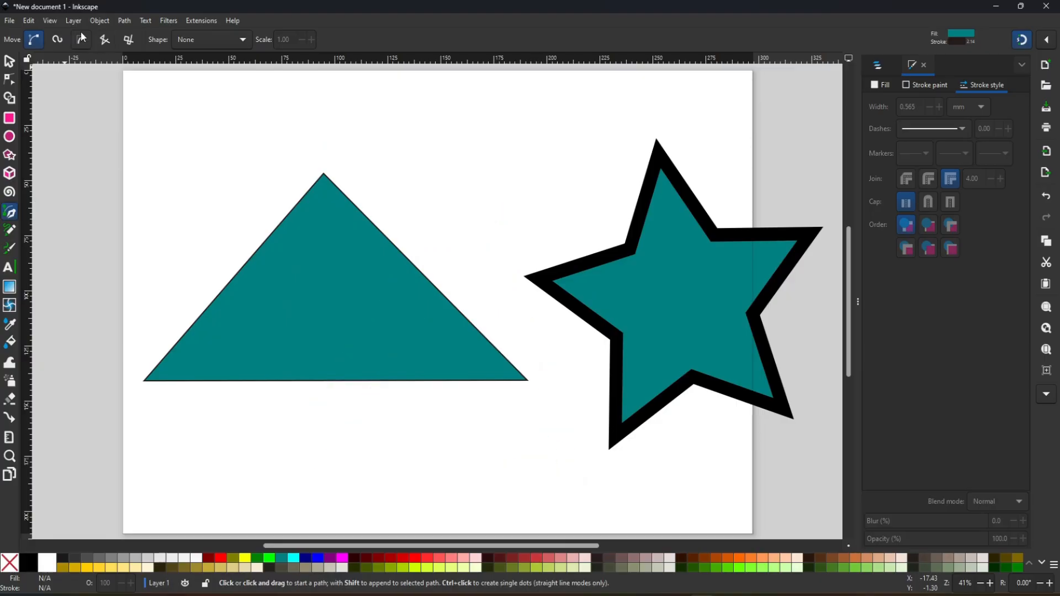
- Draw a three-node Pen path with a Power stroke shape over the triangle's peak, about 136 × 28 mm
{"action": "left_click", "coordinate": [241, 42]}
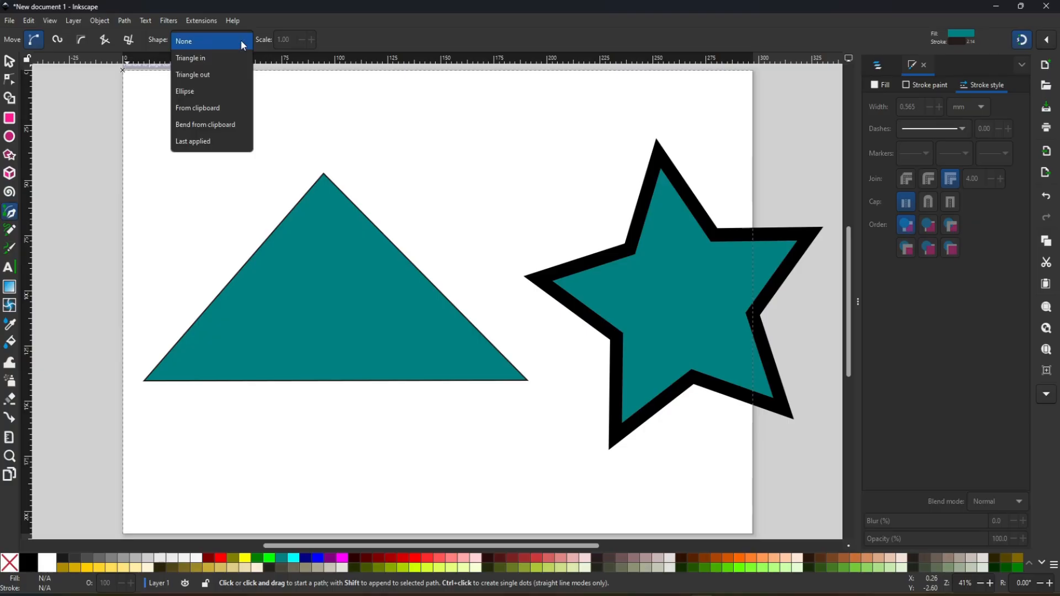
{"action": "left_click", "coordinate": [241, 40]}
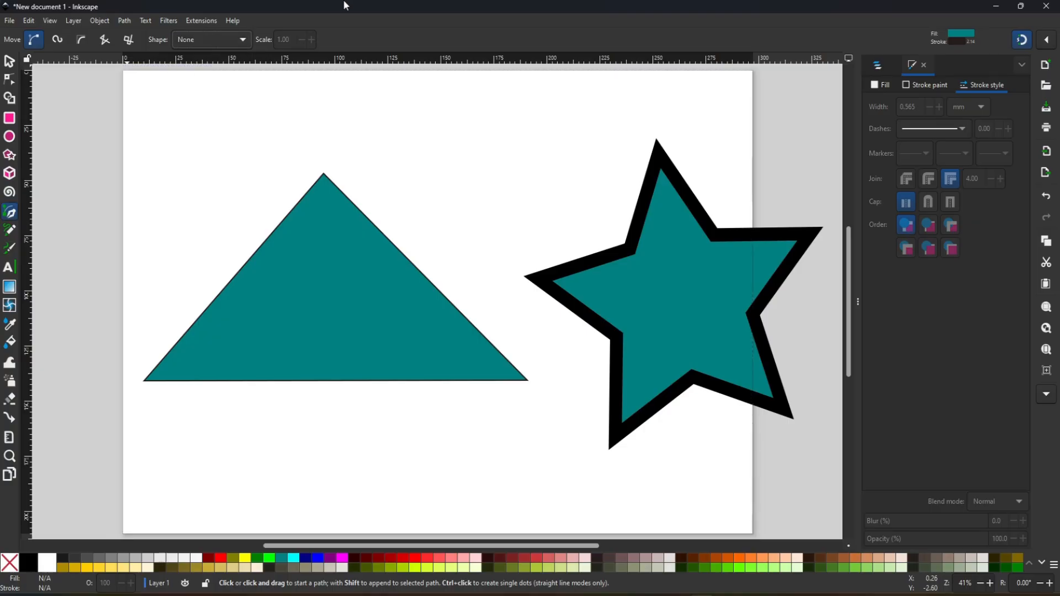
{"action": "left_click", "coordinate": [233, 43]}
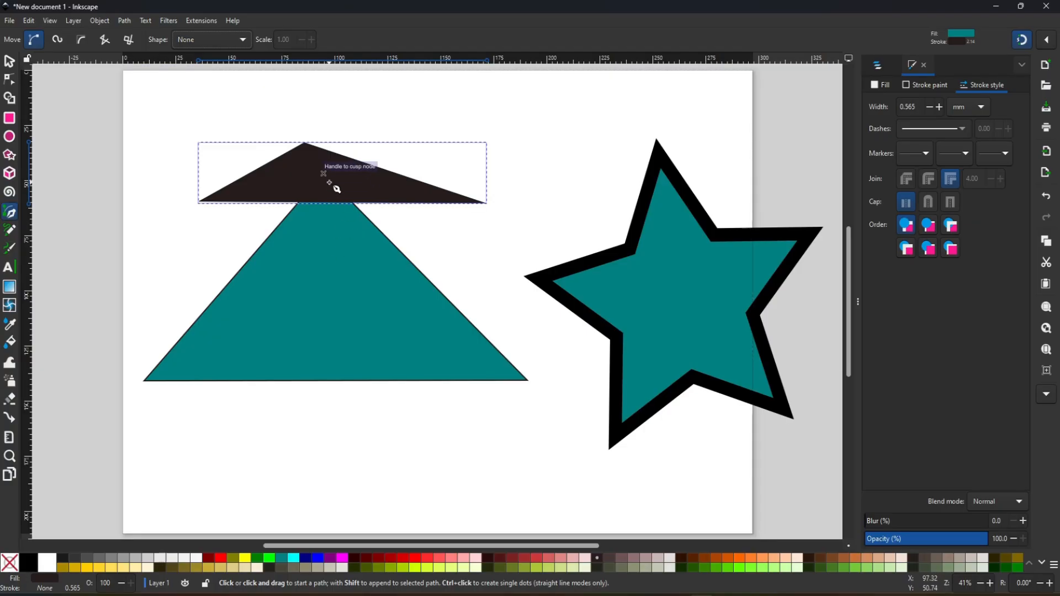
- Delete the dark Power stroke path and the teal triangle, and move the star to about X 162 mm, Y 8 mm
{"action": "left_click", "coordinate": [9, 62]}
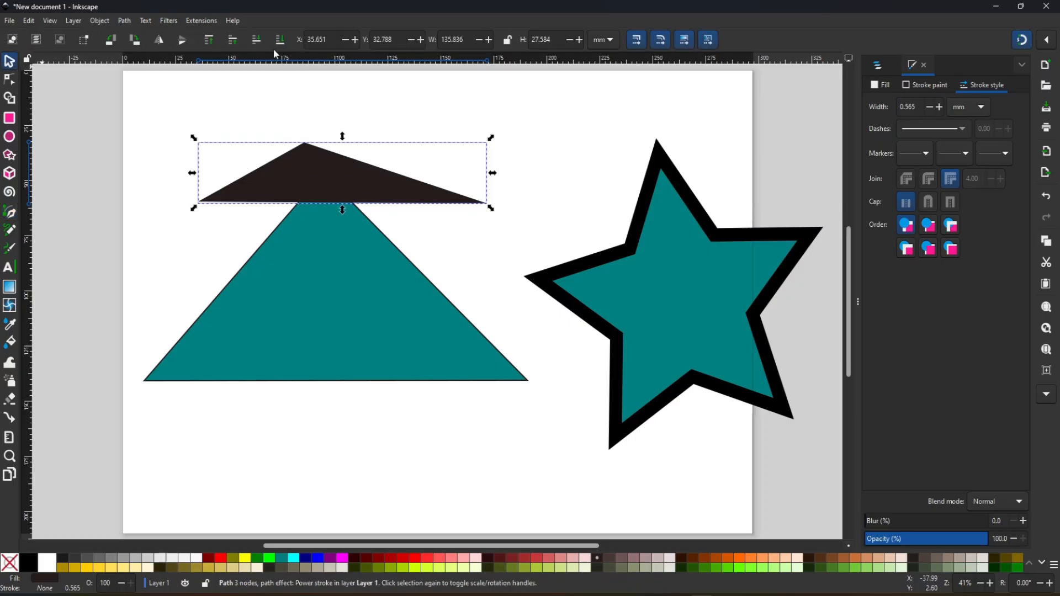
{"action": "left_click_drag", "start_coordinate": [274, 173], "coordinate": [427, 145]}
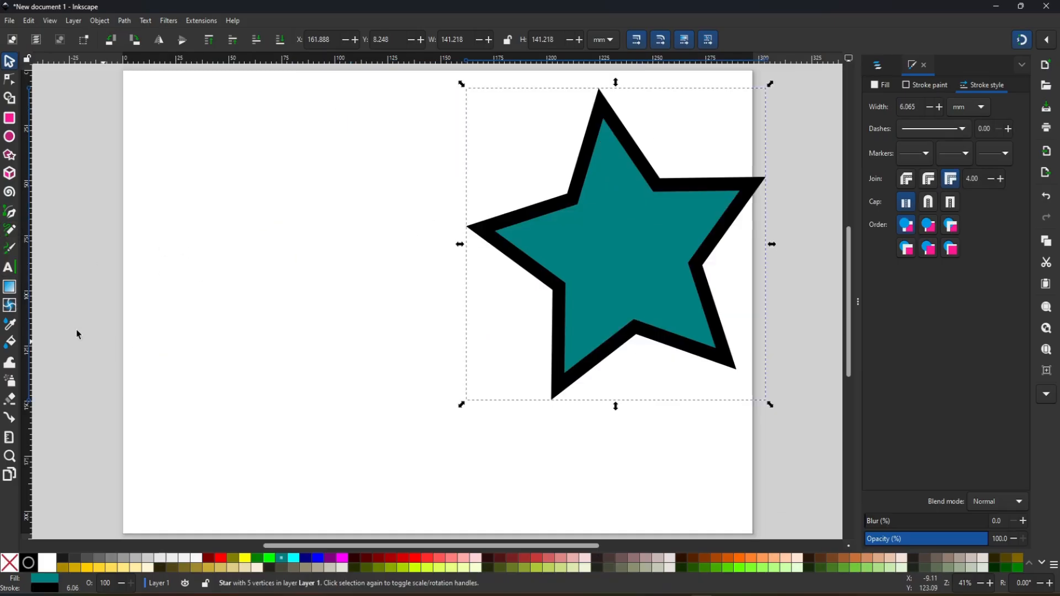
- Draw a closed four-node Pen path overlapping the star, about 200 × 155 mm, with a curved second node
{"action": "left_click", "coordinate": [10, 212]}
{"action": "left_click", "coordinate": [151, 350]}
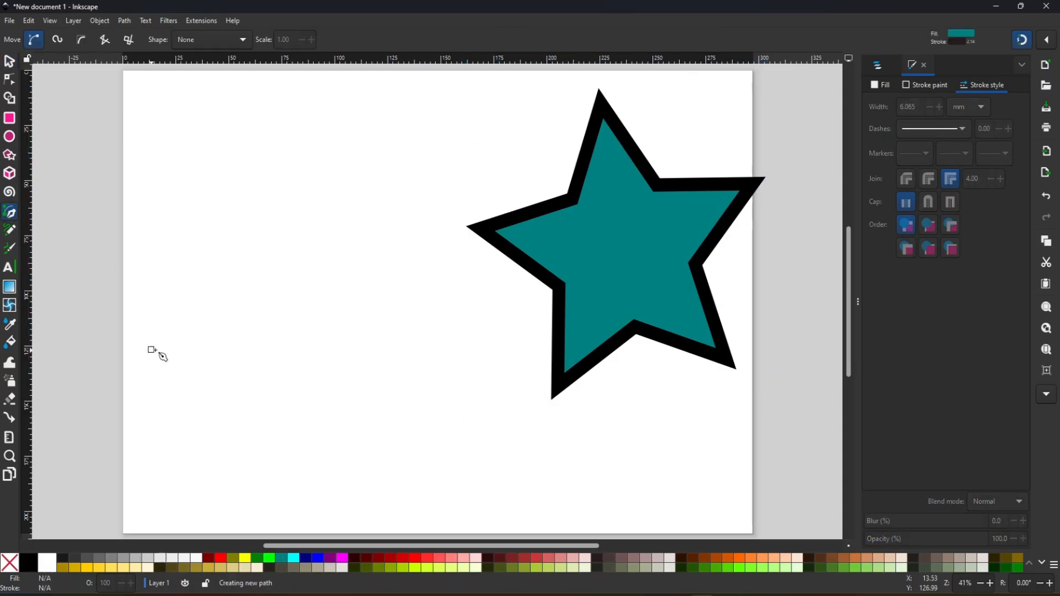
{"action": "left_click_drag", "start_coordinate": [289, 243], "coordinate": [454, 238]}
{"action": "left_click", "coordinate": [560, 451]}
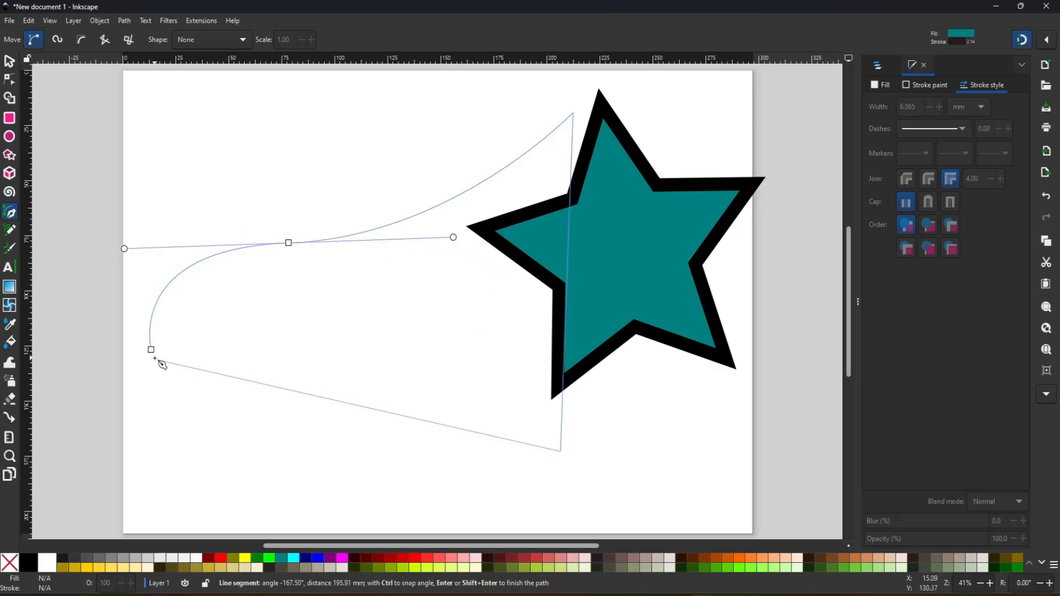
{"action": "left_click", "coordinate": [156, 356]}
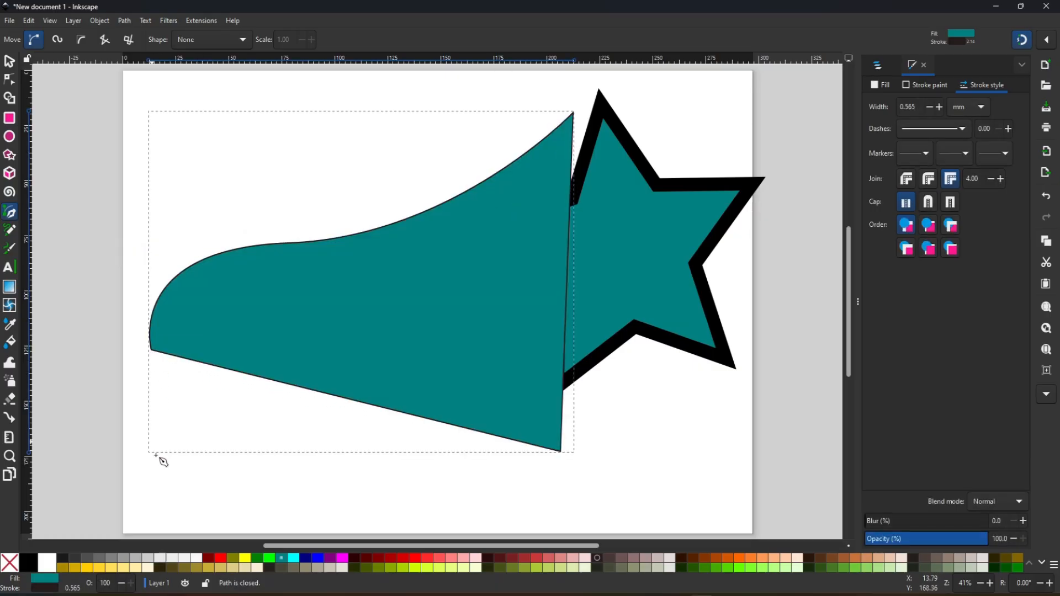
- Move the closed four-node path toward the page's lower-left and delete it
{"action": "left_click", "coordinate": [10, 63]}
{"action": "left_click_drag", "start_coordinate": [396, 316], "coordinate": [341, 363]}
{"action": "key", "text": "Delete"}
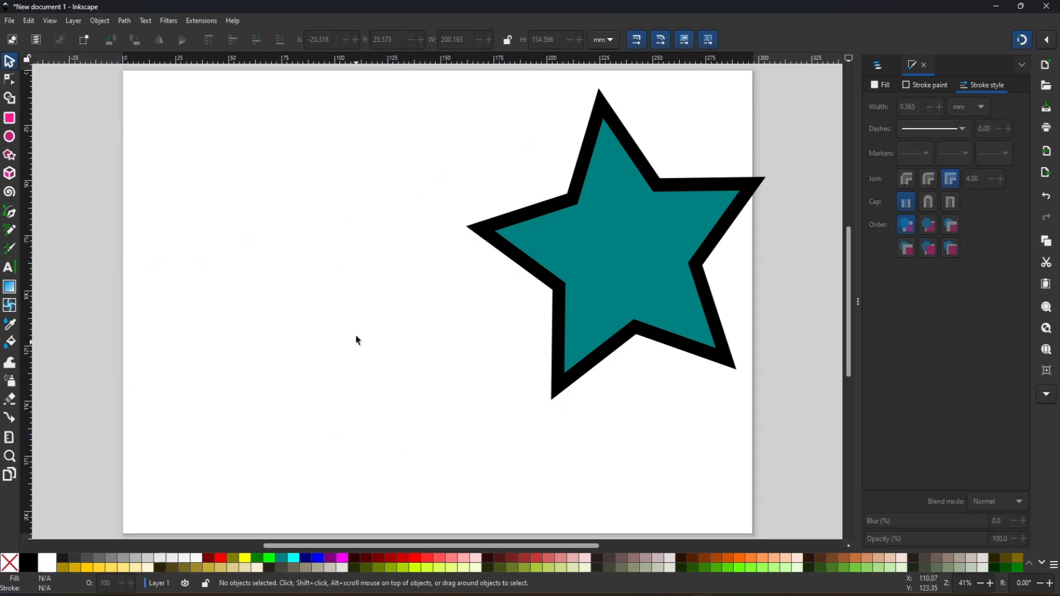
- Draw a closed C-shaped freehand form with the Pencil tool beside the star, and delete it
{"action": "left_click", "coordinate": [9, 231]}
{"action": "mouse_move", "coordinate": [260, 199]}
{"action": "left_mouse_down"}
{"action": "mouse_move", "coordinate": [230, 236]}
{"action": "mouse_move", "coordinate": [269, 414]}
{"action": "mouse_move", "coordinate": [167, 216]}
{"action": "mouse_move", "coordinate": [400, 165]}
{"action": "mouse_move", "coordinate": [268, 203]}
{"action": "left_mouse_up"}
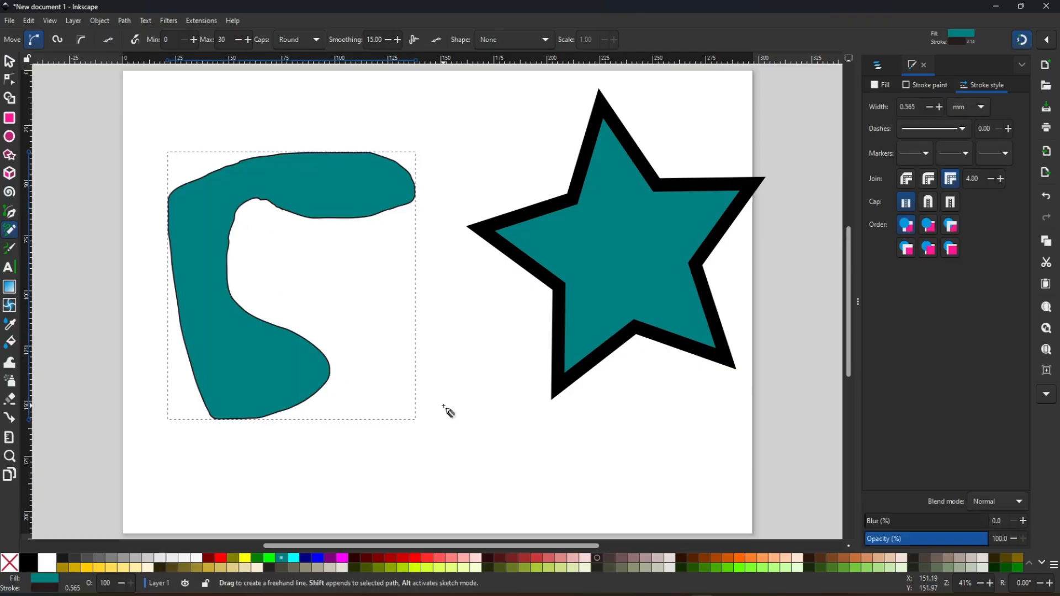
{"action": "key", "text": "Delete"}
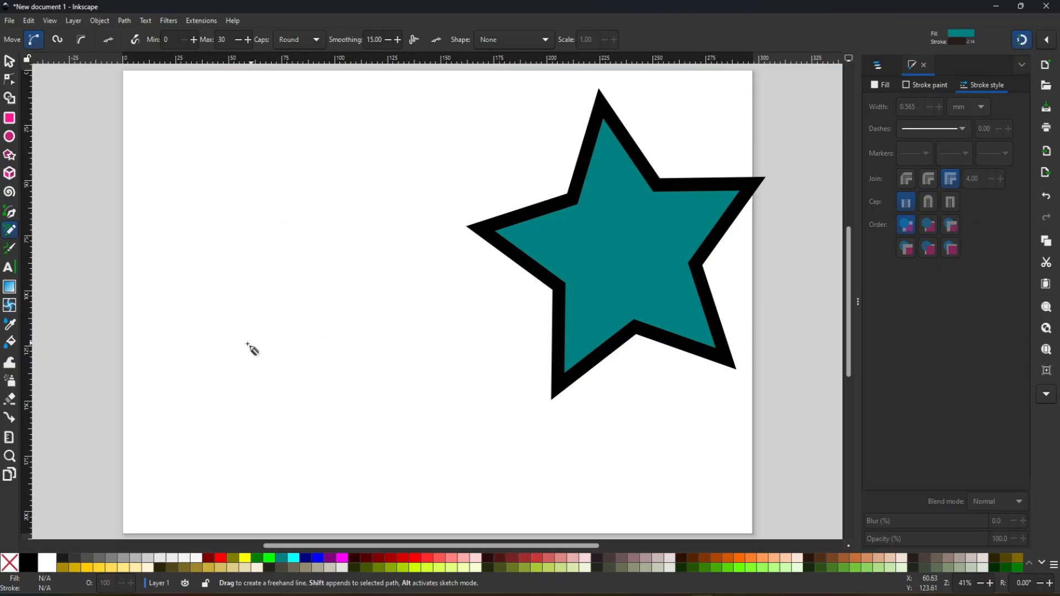
- Draw a closed wavy freehand shape across the lower part of the page, and undo a second Pencil stroke above it
{"action": "mouse_move", "coordinate": [170, 410]}
{"action": "left_mouse_down"}
{"action": "mouse_move", "coordinate": [198, 344]}
{"action": "mouse_move", "coordinate": [300, 358]}
{"action": "mouse_move", "coordinate": [431, 337]}
{"action": "mouse_move", "coordinate": [512, 421]}
{"action": "mouse_move", "coordinate": [595, 440]}
{"action": "mouse_move", "coordinate": [633, 486]}
{"action": "mouse_move", "coordinate": [408, 458]}
{"action": "mouse_move", "coordinate": [329, 434]}
{"action": "mouse_move", "coordinate": [167, 455]}
{"action": "mouse_move", "coordinate": [169, 409]}
{"action": "left_mouse_up"}
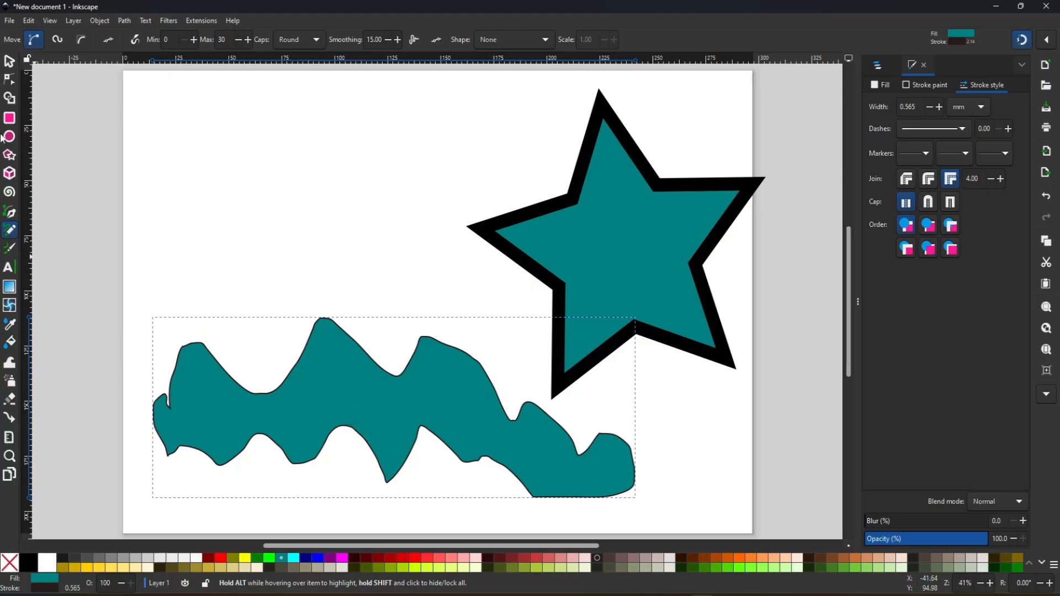
{"action": "mouse_move", "coordinate": [240, 234]}
{"action": "left_mouse_down"}
{"action": "mouse_move", "coordinate": [238, 247]}
{"action": "mouse_move", "coordinate": [336, 213]}
{"action": "mouse_move", "coordinate": [365, 230]}
{"action": "mouse_move", "coordinate": [436, 194]}
{"action": "mouse_move", "coordinate": [355, 166]}
{"action": "mouse_move", "coordinate": [271, 218]}
{"action": "left_mouse_up"}
{"action": "key", "text": "ctrl+z"}
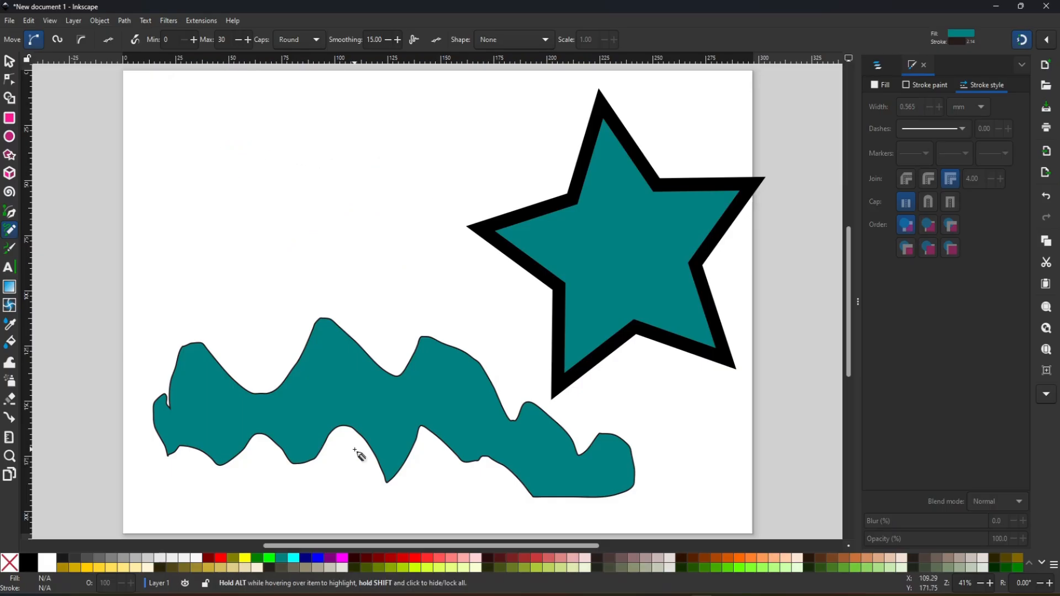
{"action": "key", "text": "End"}
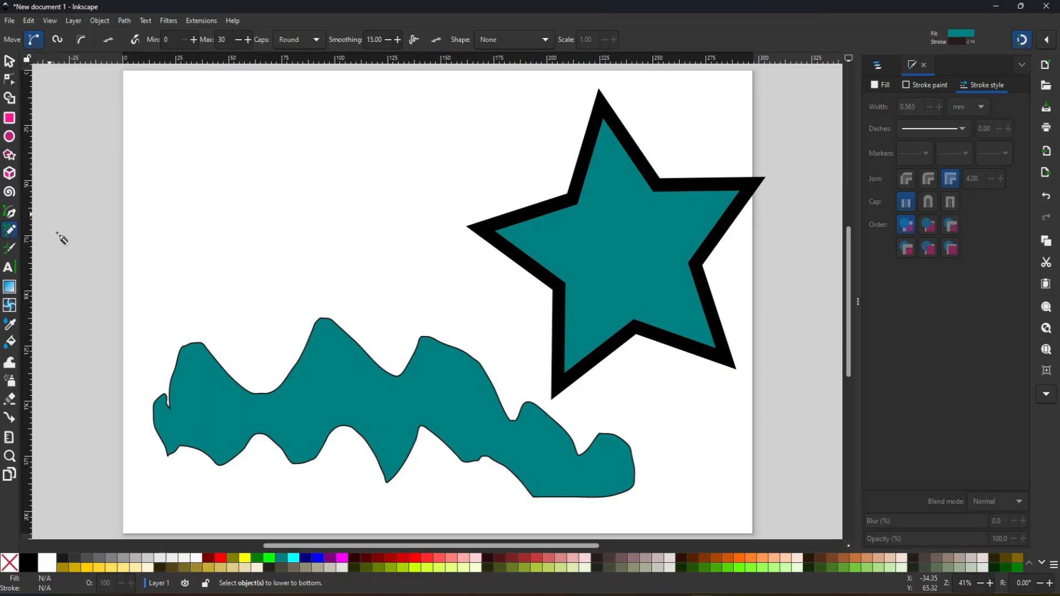
- Draw calligraphy strokes beside the star with the 4 mm Dip pen preset, and clear all objects from the page
{"action": "left_click", "coordinate": [8, 253]}
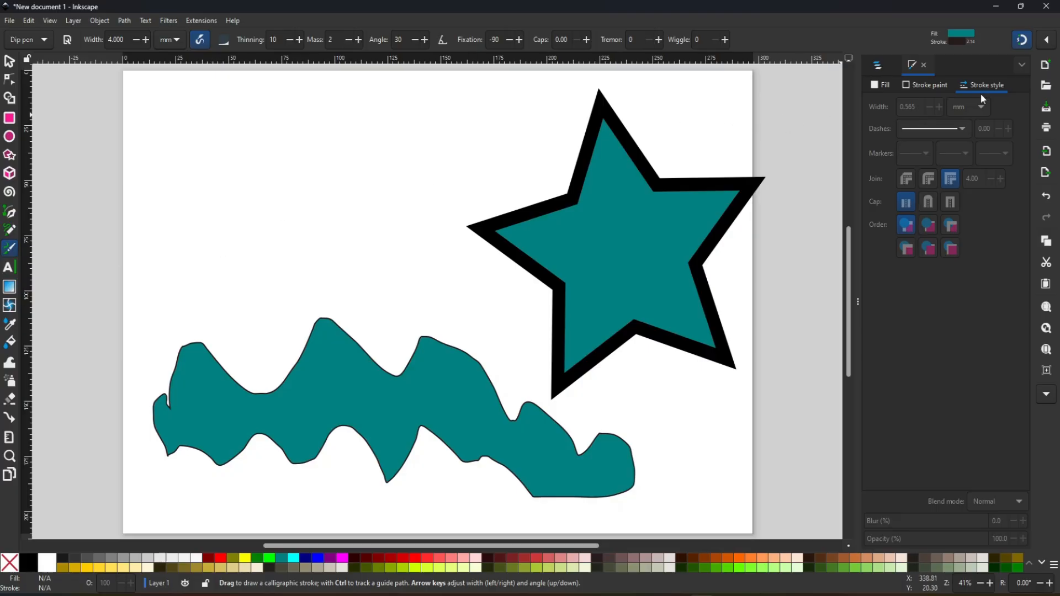
{"action": "mouse_move", "coordinate": [187, 219]}
{"action": "left_mouse_down"}
{"action": "mouse_move", "coordinate": [267, 248]}
{"action": "mouse_move", "coordinate": [320, 169]}
{"action": "mouse_move", "coordinate": [298, 155]}
{"action": "mouse_move", "coordinate": [273, 193]}
{"action": "mouse_move", "coordinate": [310, 228]}
{"action": "mouse_move", "coordinate": [393, 245]}
{"action": "left_mouse_up"}
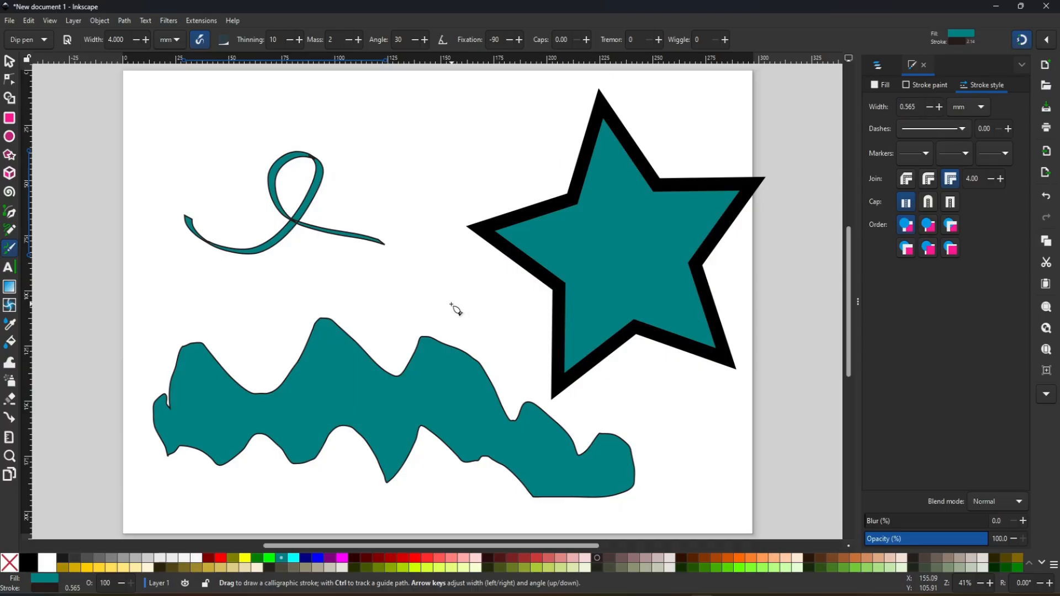
{"action": "left_click", "coordinate": [936, 85]}
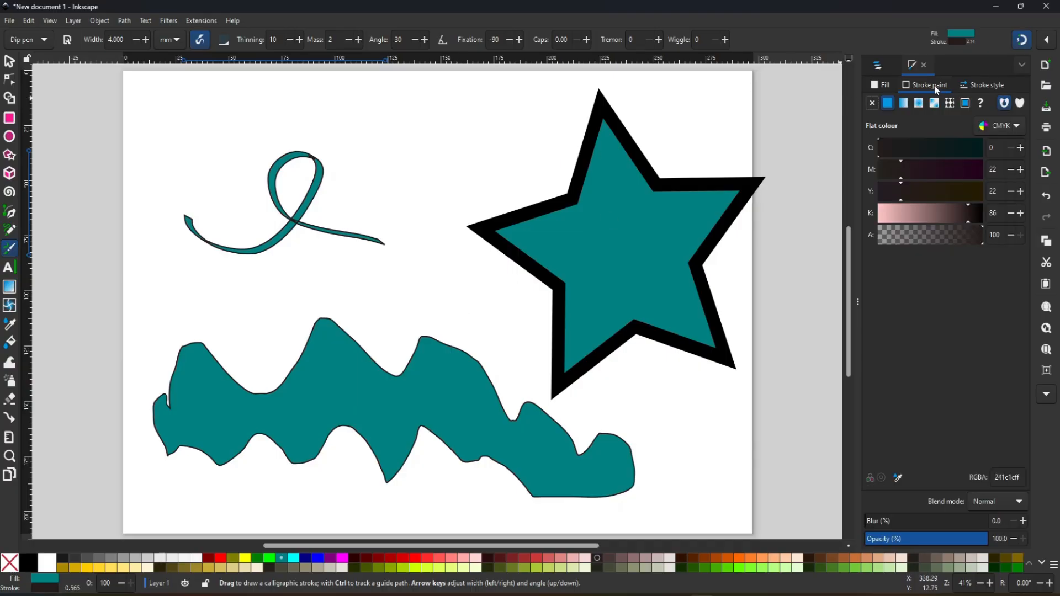
{"action": "left_click", "coordinate": [883, 87]}
{"action": "mouse_move", "coordinate": [308, 282]}
{"action": "left_mouse_down"}
{"action": "mouse_move", "coordinate": [339, 283]}
{"action": "mouse_move", "coordinate": [411, 195]}
{"action": "mouse_move", "coordinate": [388, 202]}
{"action": "mouse_move", "coordinate": [431, 270]}
{"action": "mouse_move", "coordinate": [447, 274]}
{"action": "mouse_move", "coordinate": [476, 156]}
{"action": "mouse_move", "coordinate": [457, 123]}
{"action": "mouse_move", "coordinate": [445, 173]}
{"action": "mouse_move", "coordinate": [516, 167]}
{"action": "mouse_move", "coordinate": [538, 130]}
{"action": "left_mouse_up"}
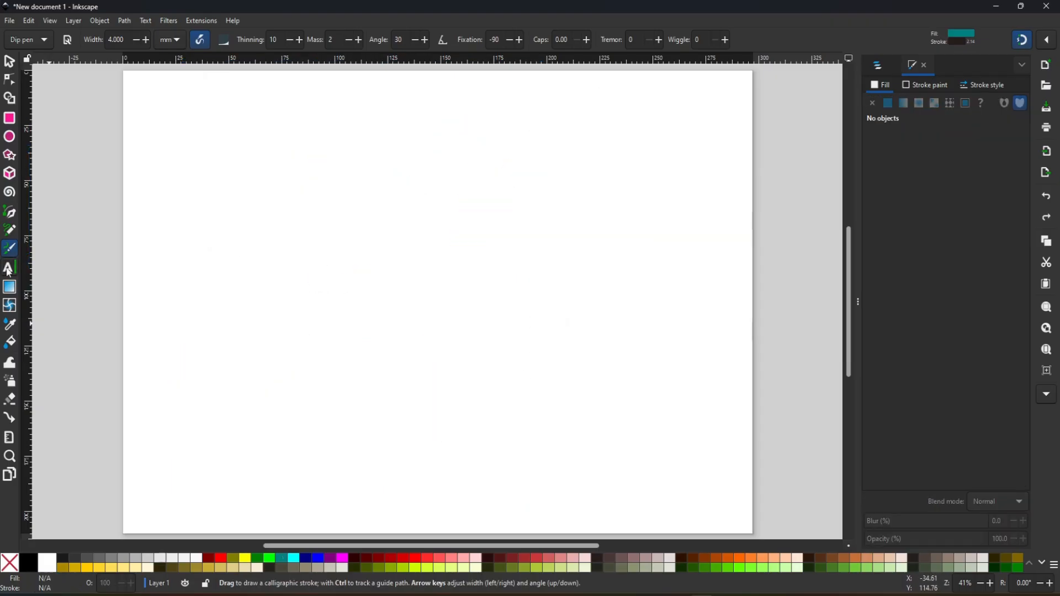
- Add a first name as a Roboto text object in the upper-left part of the page
{"action": "left_click", "coordinate": [8, 270]}
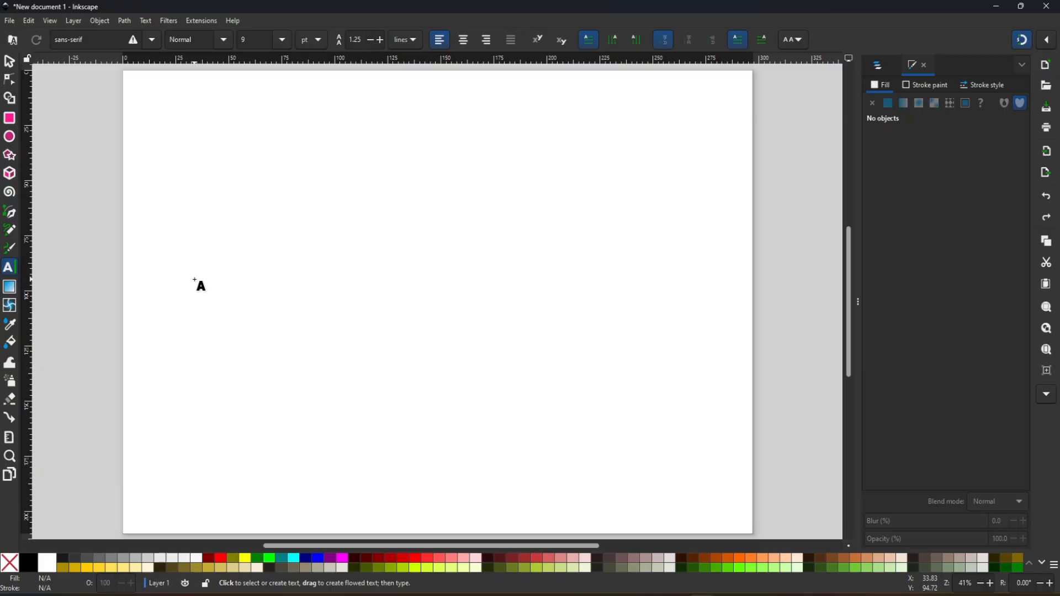
{"action": "left_click", "coordinate": [152, 39]}
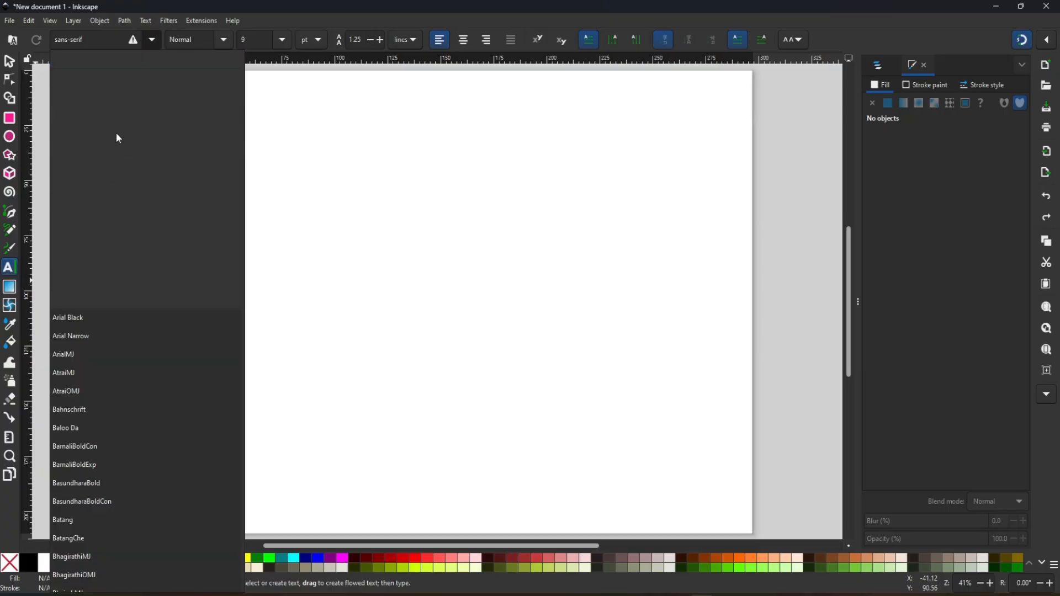
{"action": "left_click", "coordinate": [116, 44]}
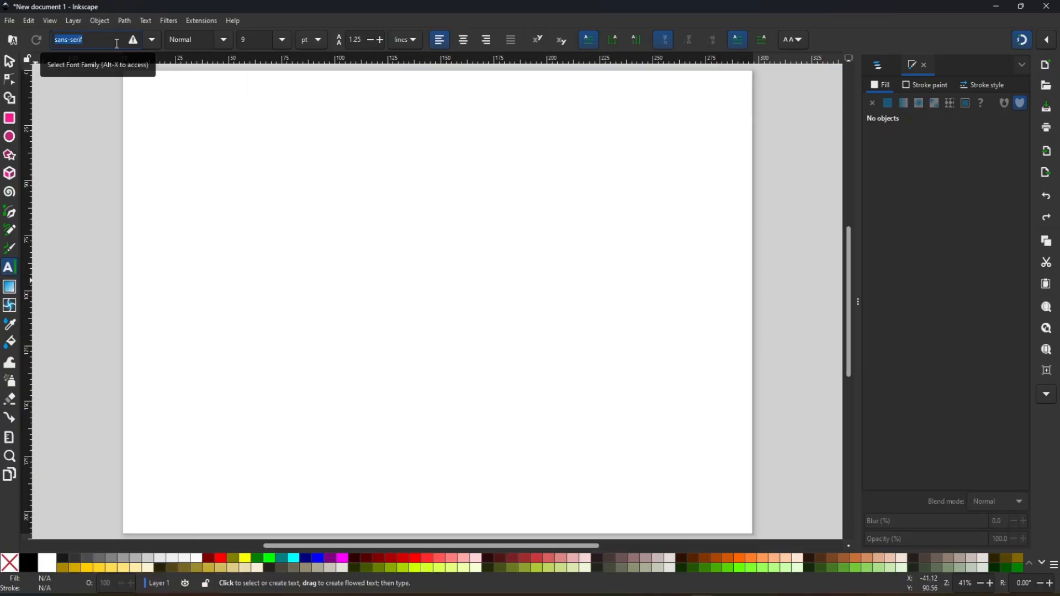
{"action": "type", "text": "ro"}
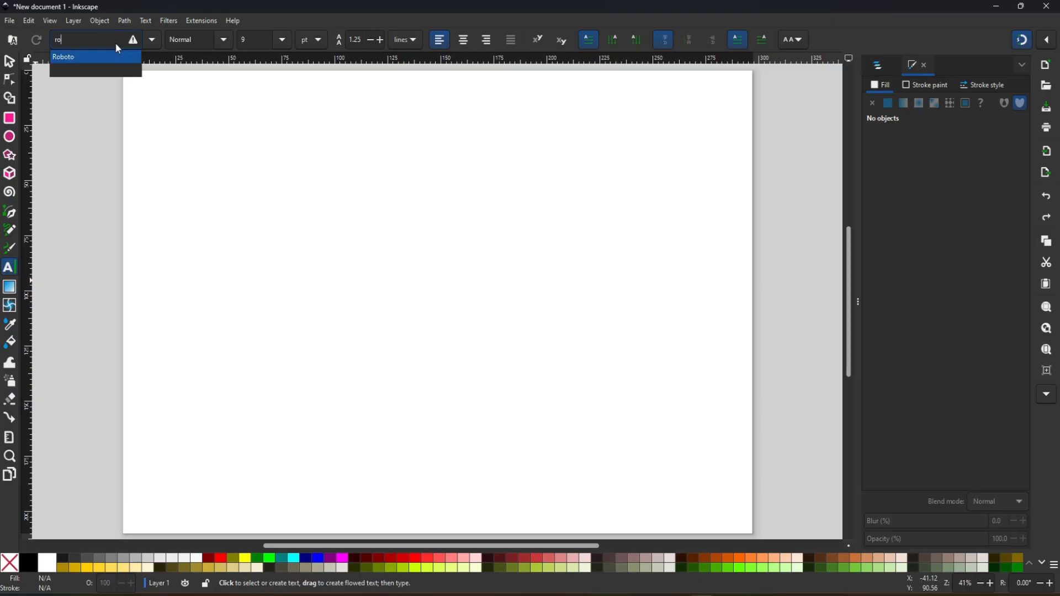
{"action": "left_click", "coordinate": [83, 57]}
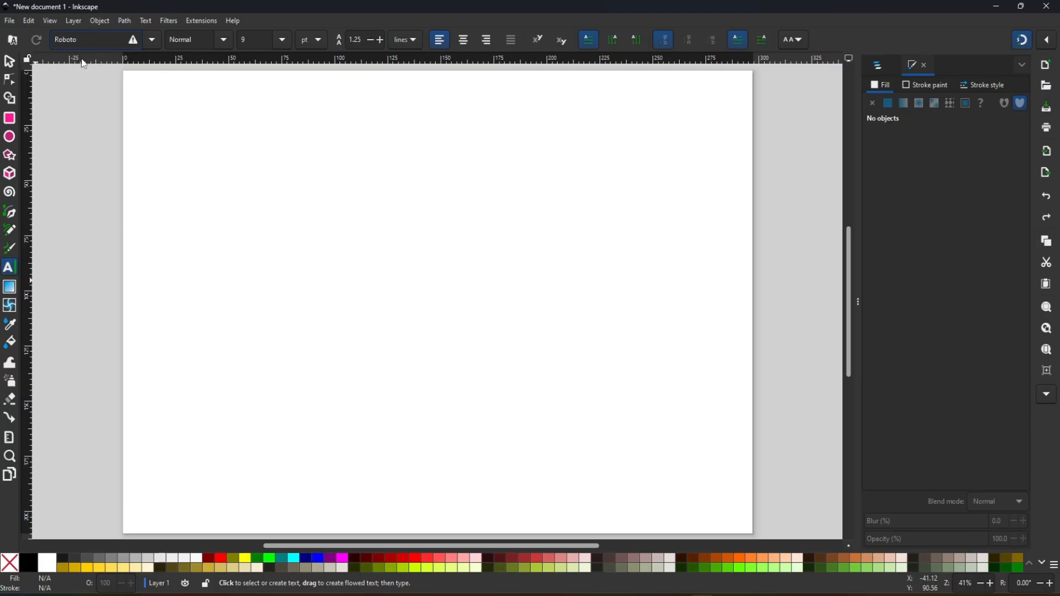
{"action": "left_click", "coordinate": [244, 264]}
{"action": "key", "text": "ctrl+v"}
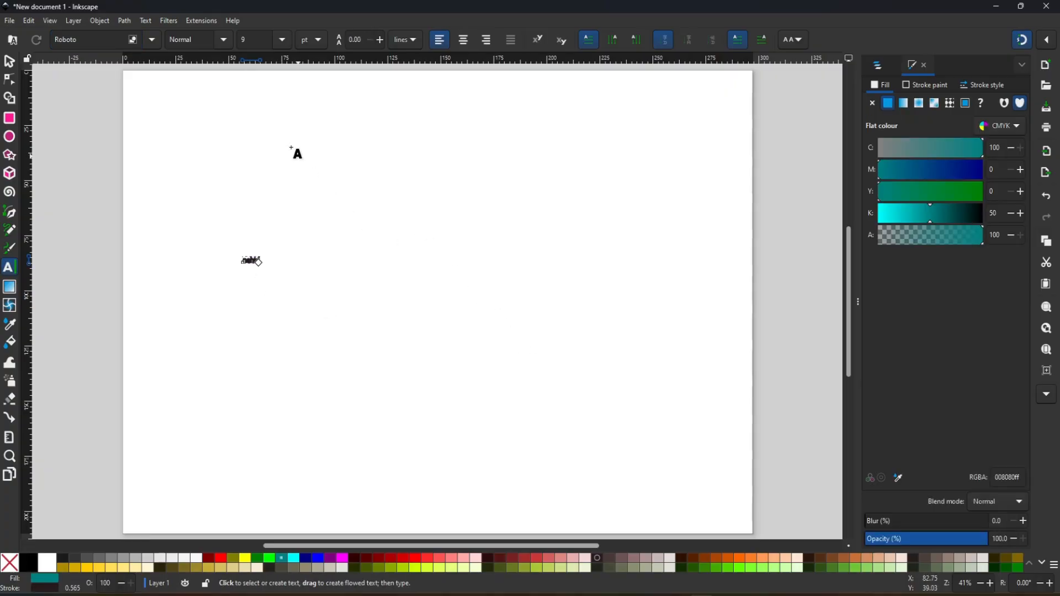
- Try a 32 pt font size on the whole name text, and set it to 144 pt
{"action": "key", "text": "ctrl+a"}
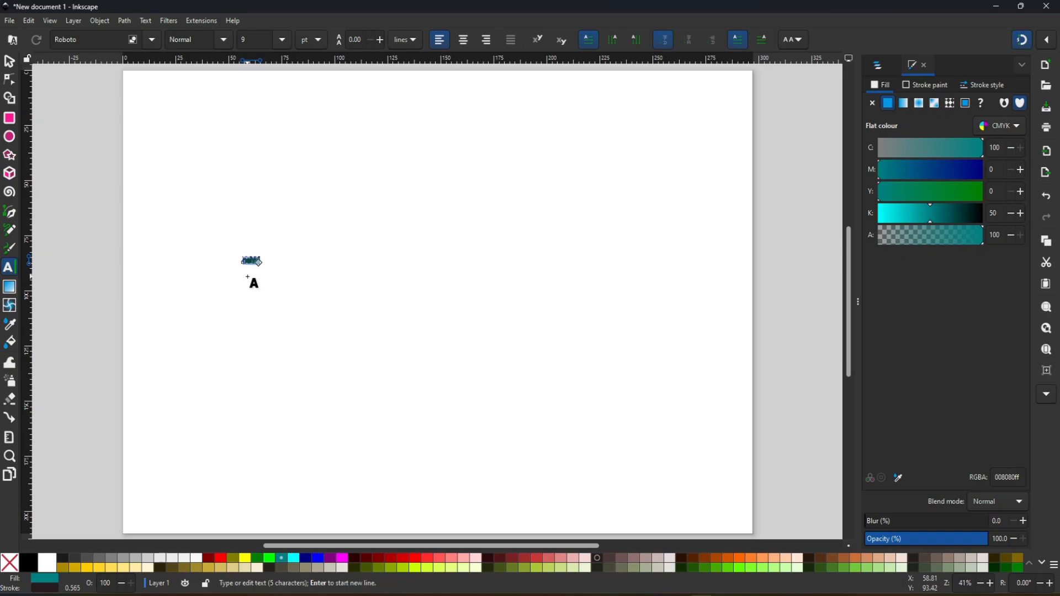
{"action": "left_click", "coordinate": [283, 40]}
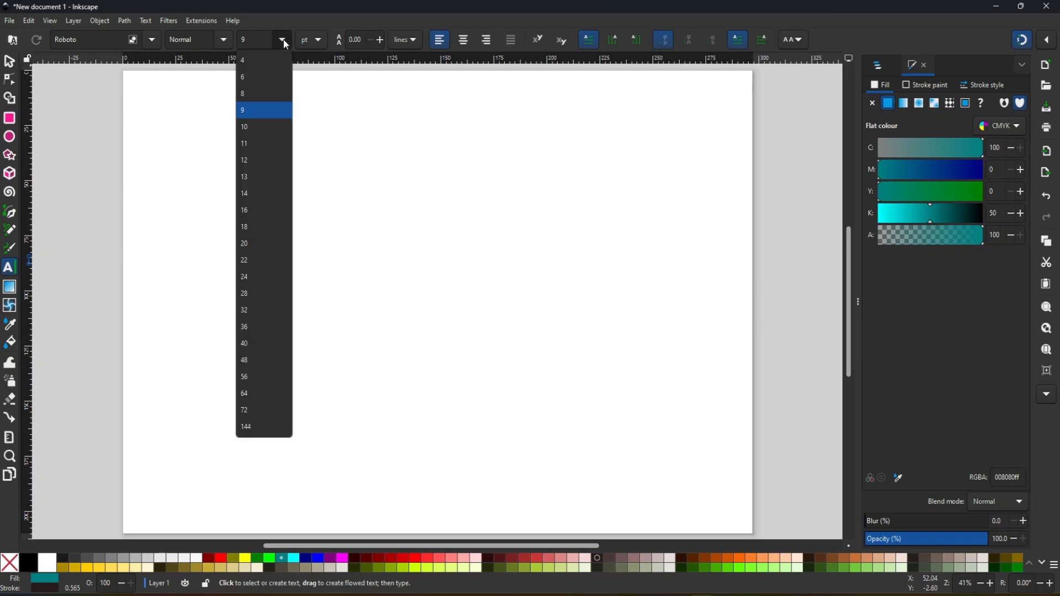
{"action": "left_click", "coordinate": [253, 310]}
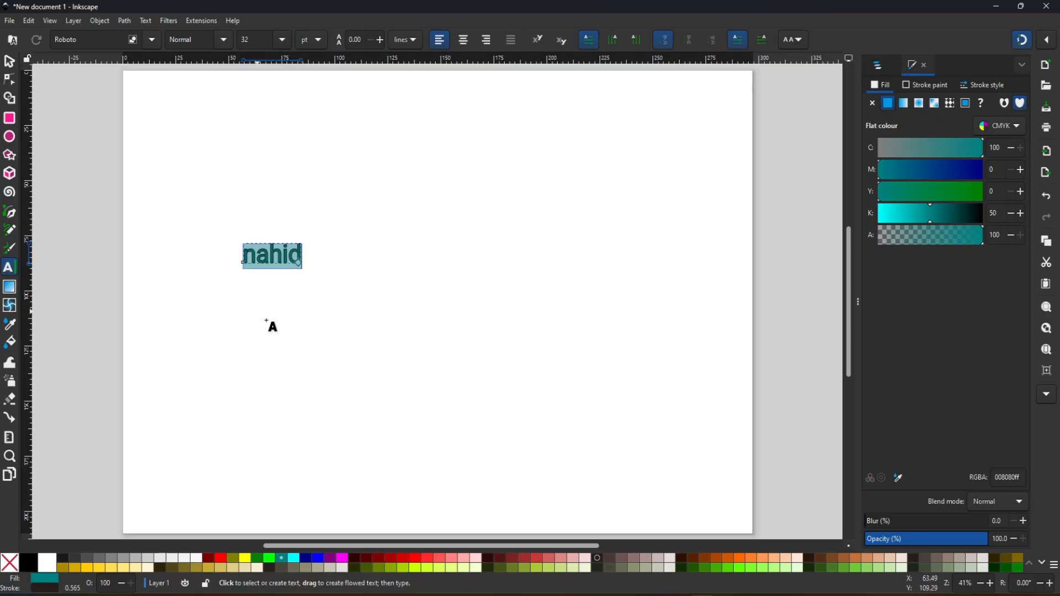
{"action": "left_click", "coordinate": [282, 41]}
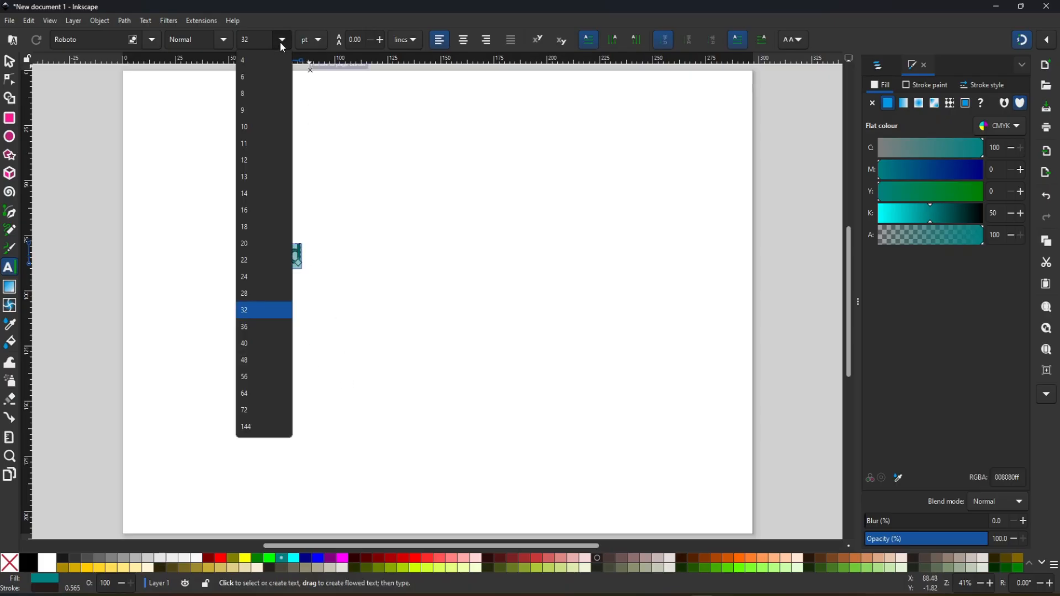
{"action": "left_click", "coordinate": [264, 427]}
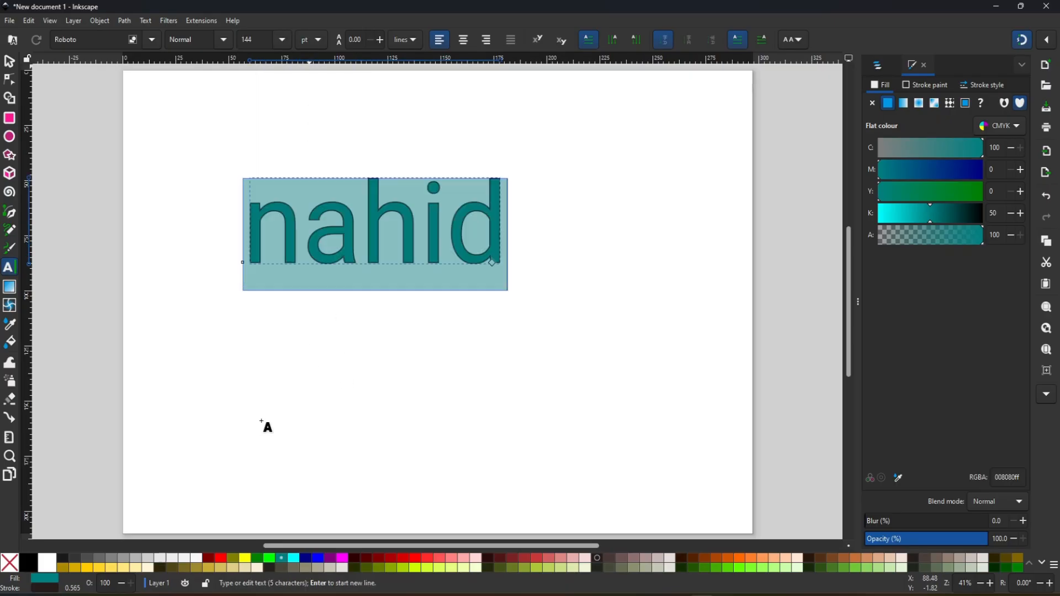
- Set the name text's font size to 200 pt
{"action": "left_click", "coordinate": [282, 39]}
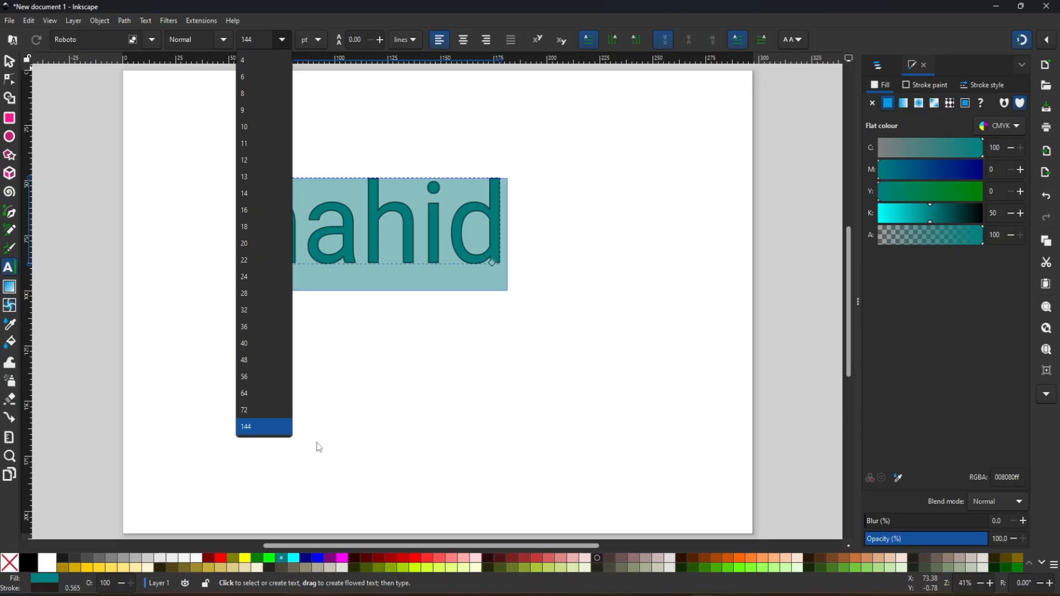
{"action": "left_click", "coordinate": [263, 39]}
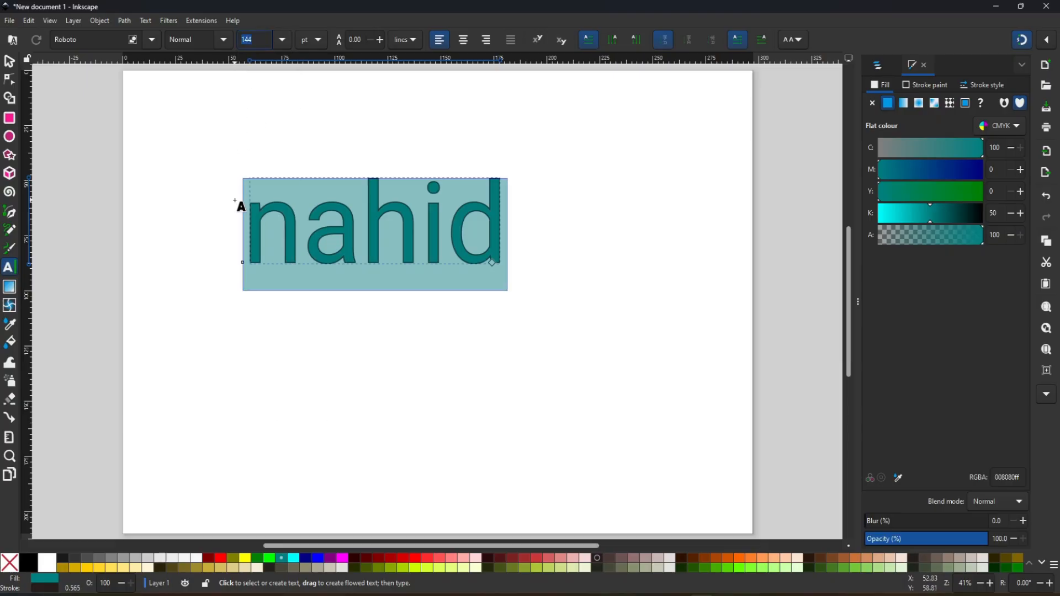
{"action": "type", "text": "200"}
{"action": "key", "text": "Return"}
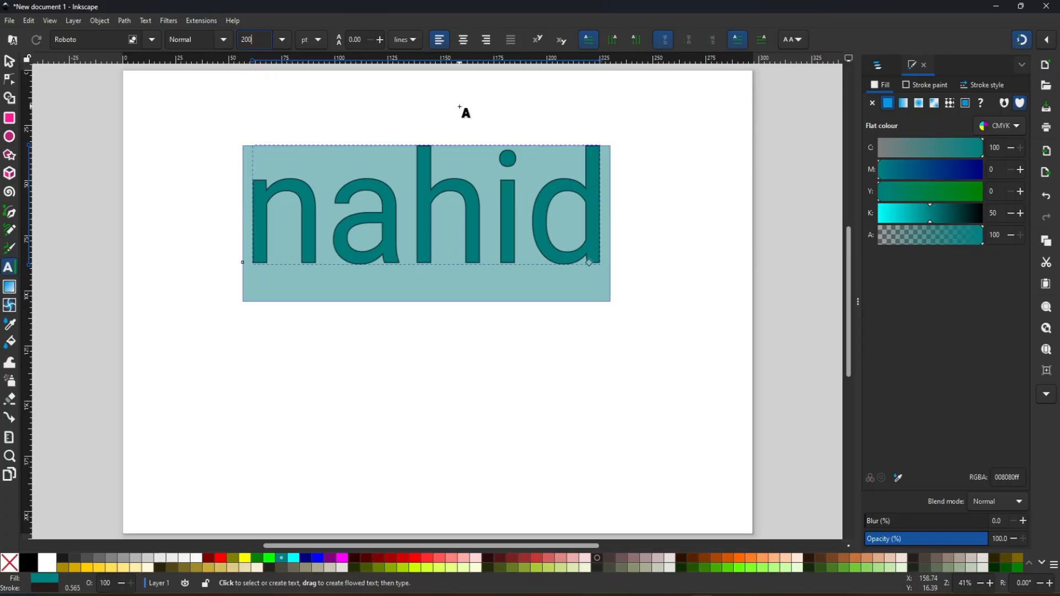
- Try centre alignment on the name text, then right-align it and move it back onto the page
{"action": "left_click", "coordinate": [466, 42]}
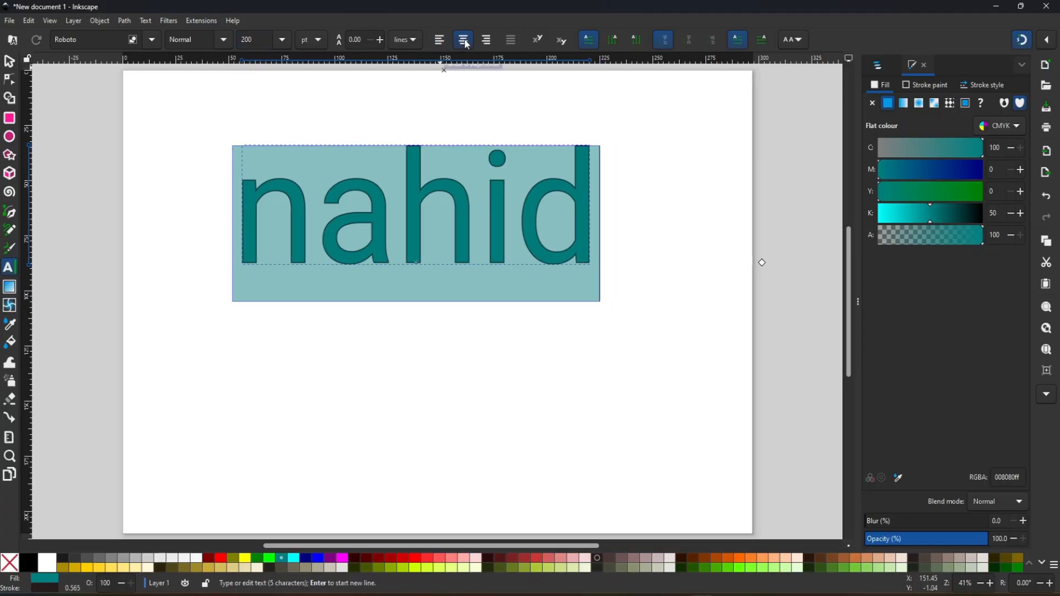
{"action": "left_click", "coordinate": [490, 42]}
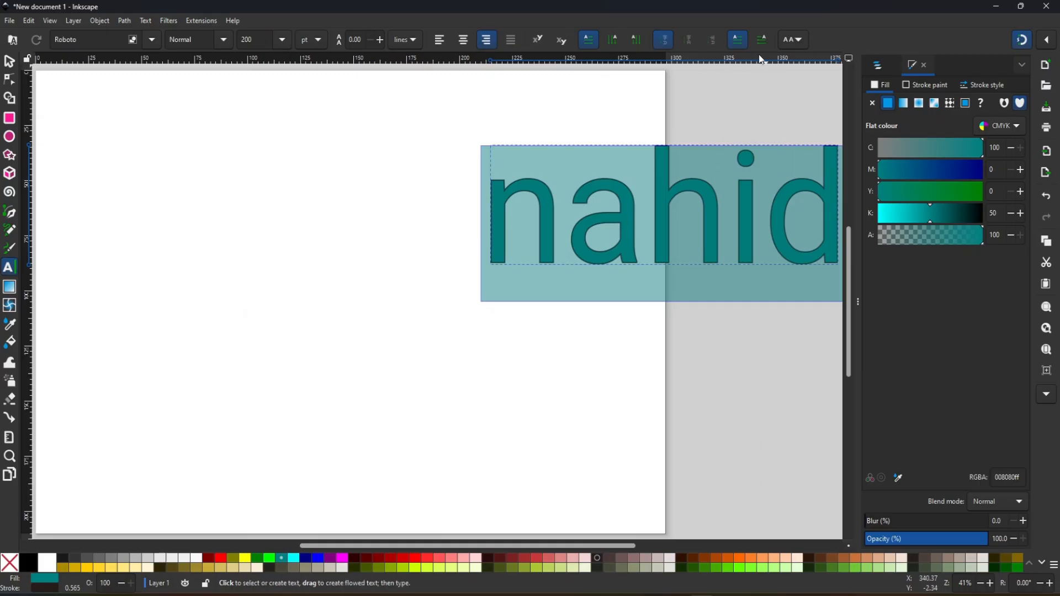
{"action": "left_click", "coordinate": [10, 63]}
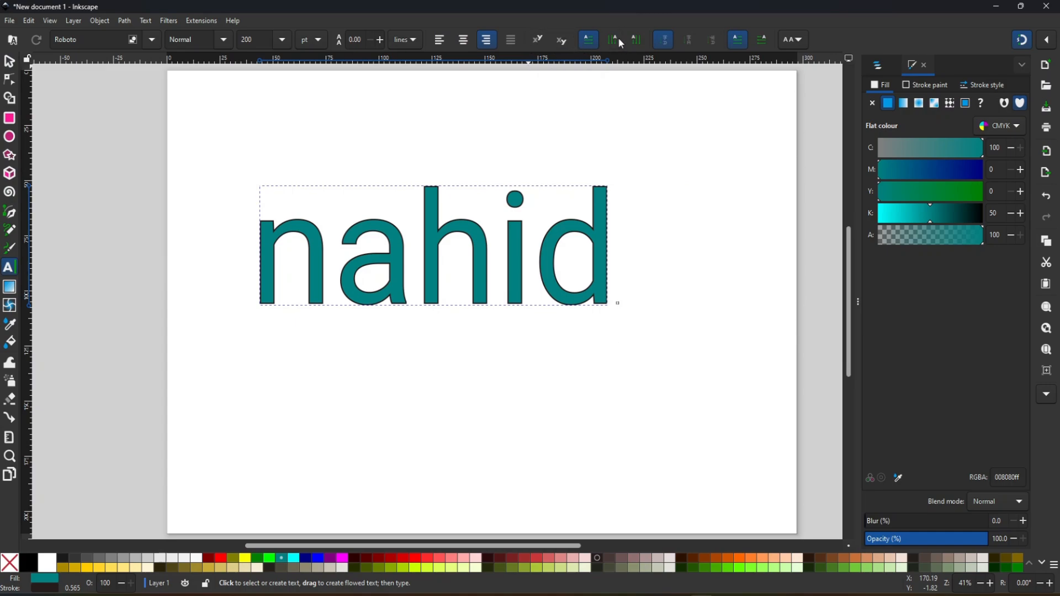
- Look at the text's letter and word spacing options, and raise the line spacing to 0.70 lines
{"action": "left_click", "coordinate": [801, 40]}
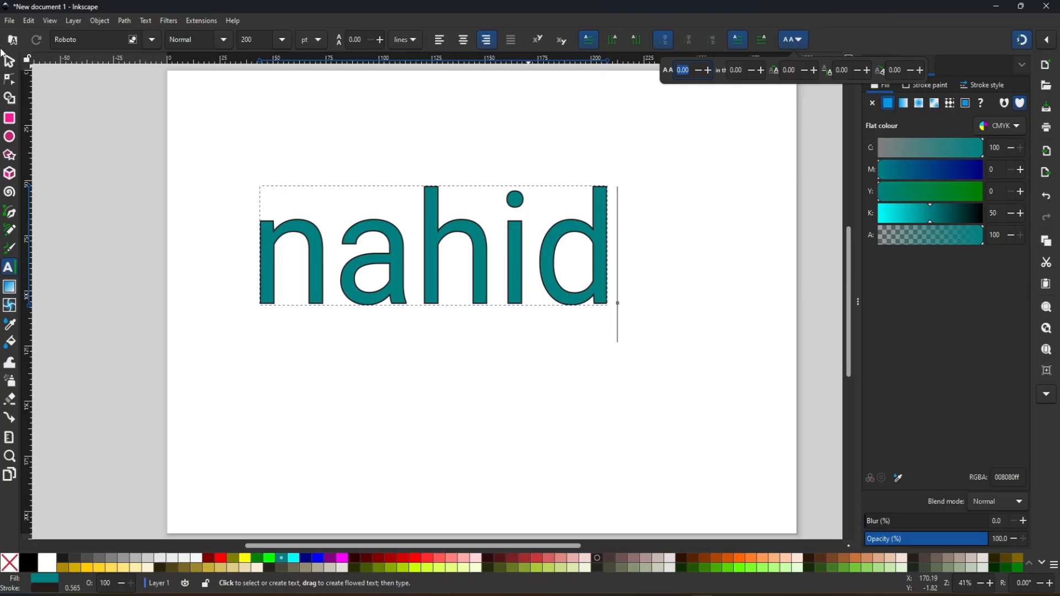
{"action": "left_click", "coordinate": [356, 40]}
{"action": "scroll", "coordinate": [357, 40], "scroll_direction": "up", "scroll_amount": 7}
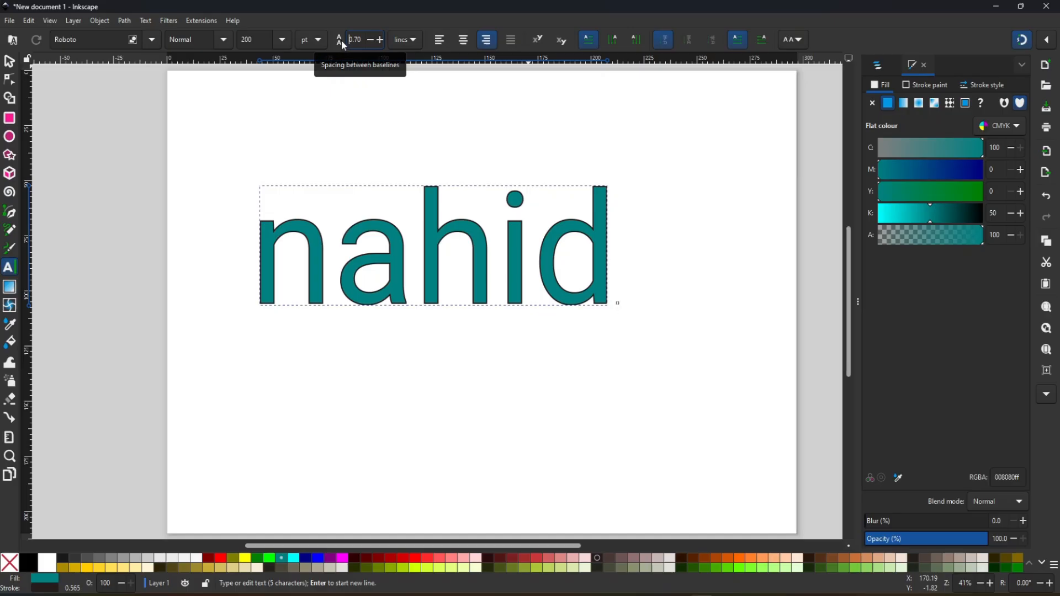
- Try different line spacings on the two-line name text, ending at 0.63, and look at the available line-spacing units
{"action": "left_click", "coordinate": [371, 40]}
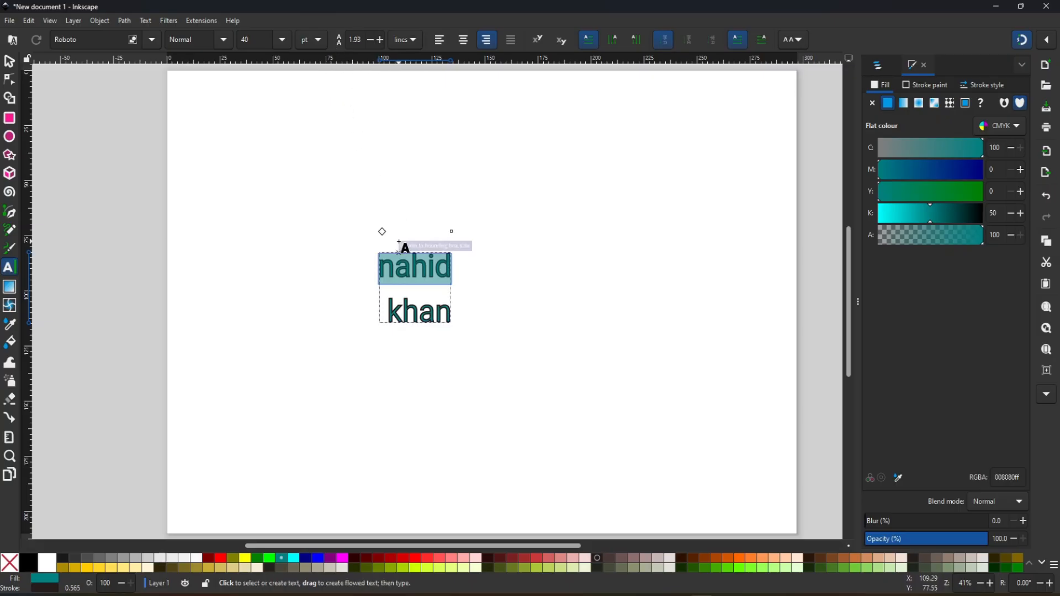
{"action": "left_click", "coordinate": [380, 41]}
{"action": "left_click", "coordinate": [380, 41]}
{"action": "left_click", "coordinate": [380, 41]}
{"action": "left_click", "coordinate": [380, 42]}
{"action": "left_click", "coordinate": [380, 41]}
{"action": "left_click", "coordinate": [379, 41]}
{"action": "left_click", "coordinate": [372, 41]}
{"action": "left_click", "coordinate": [373, 41]}
{"action": "left_click", "coordinate": [373, 41]}
{"action": "triple_click", "coordinate": [373, 41]}
{"action": "left_click", "coordinate": [373, 42]}
{"action": "left_click", "coordinate": [372, 41]}
{"action": "left_click", "coordinate": [373, 41]}
{"action": "double_click", "coordinate": [373, 41]}
{"action": "left_click", "coordinate": [373, 42]}
{"action": "left_click", "coordinate": [373, 41]}
{"action": "left_click", "coordinate": [372, 41]}
{"action": "left_click", "coordinate": [373, 41]}
{"action": "left_click", "coordinate": [373, 41]}
{"action": "left_click", "coordinate": [373, 41]}
{"action": "left_click", "coordinate": [373, 42]}
{"action": "left_click", "coordinate": [372, 41]}
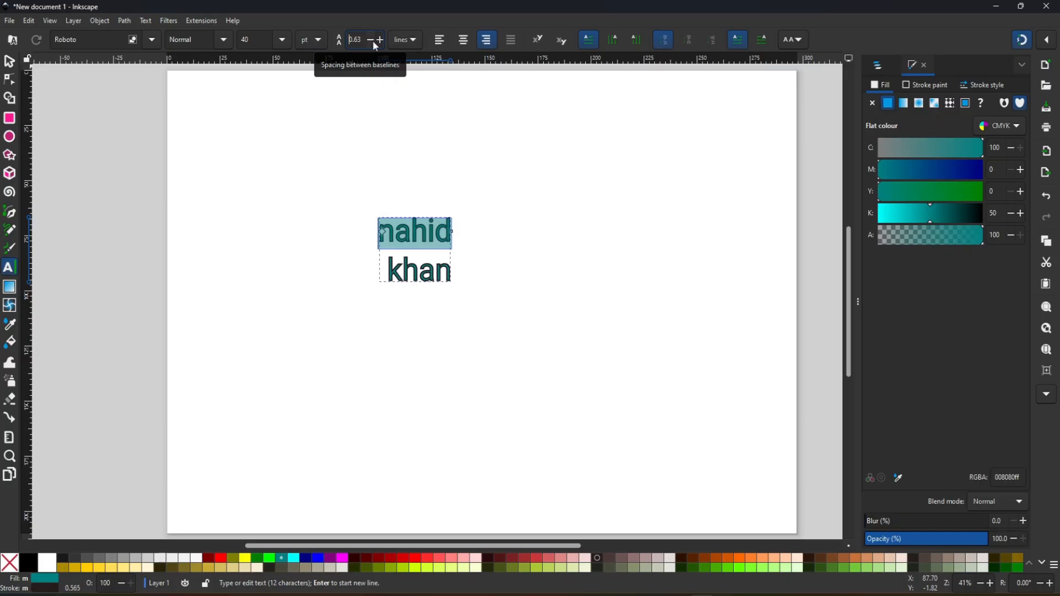
{"action": "left_click", "coordinate": [418, 40]}
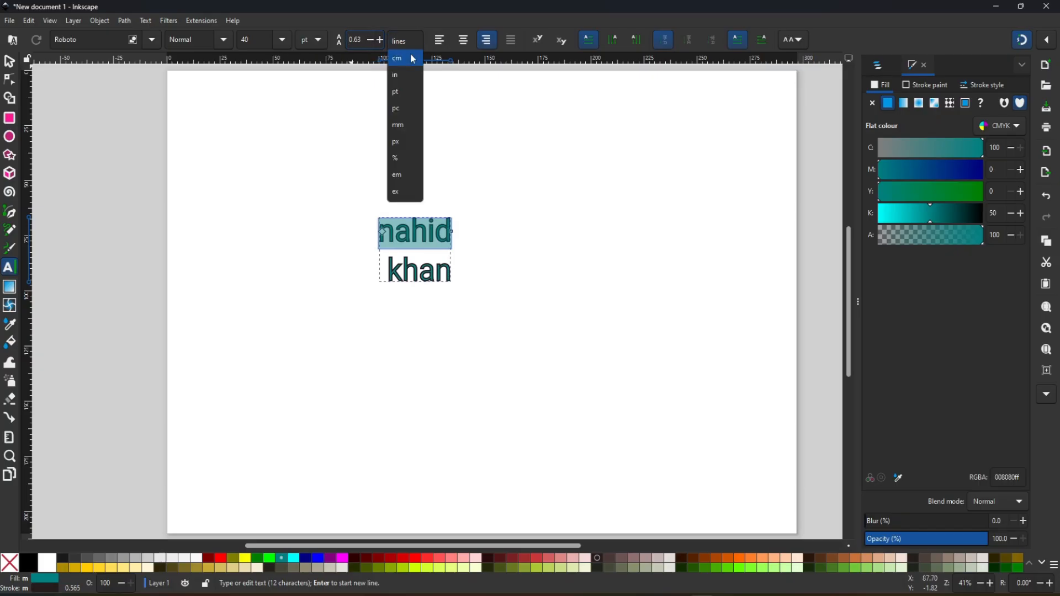
{"action": "left_click", "coordinate": [433, 18]}
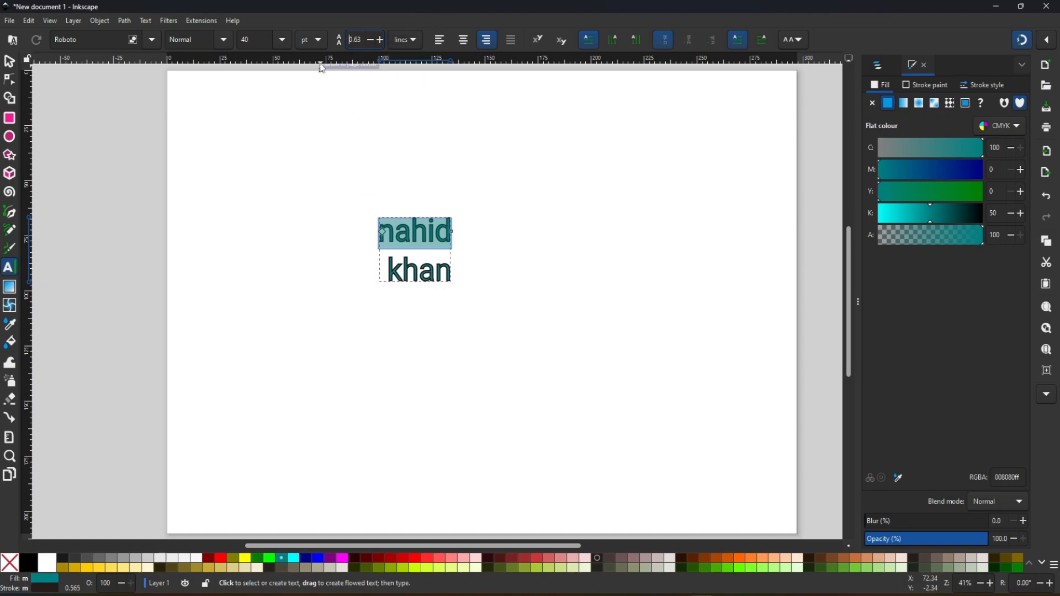
- Change the font of the name text's first line to Arial Black, and browse the other installed fonts
{"action": "left_click", "coordinate": [150, 40]}
{"action": "scroll", "coordinate": [158, 207], "scroll_direction": "down", "scroll_amount": 5}
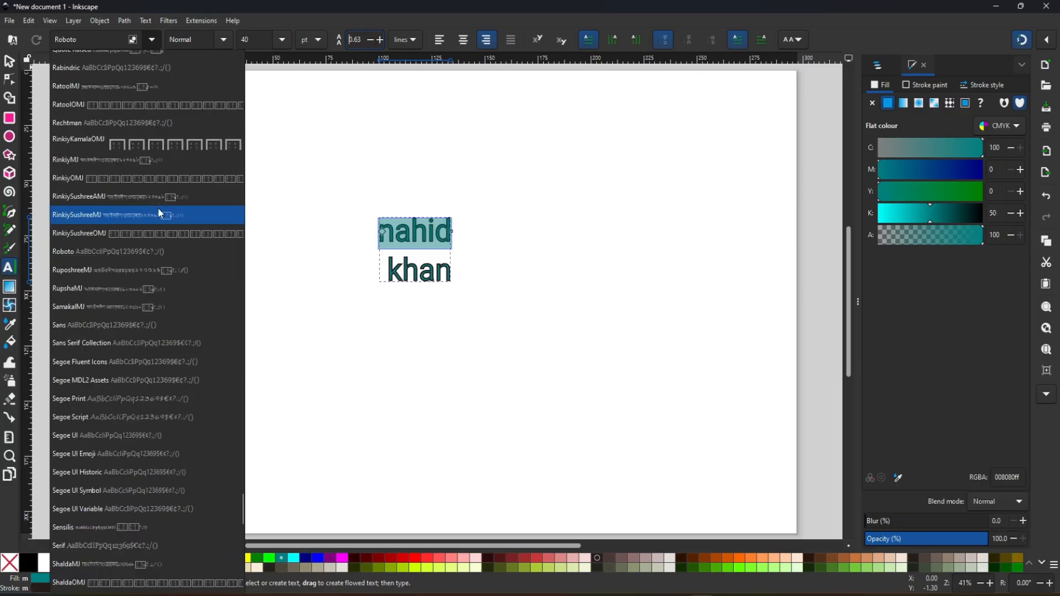
{"action": "key", "text": "Escape"}
{"action": "double_click", "coordinate": [109, 42]}
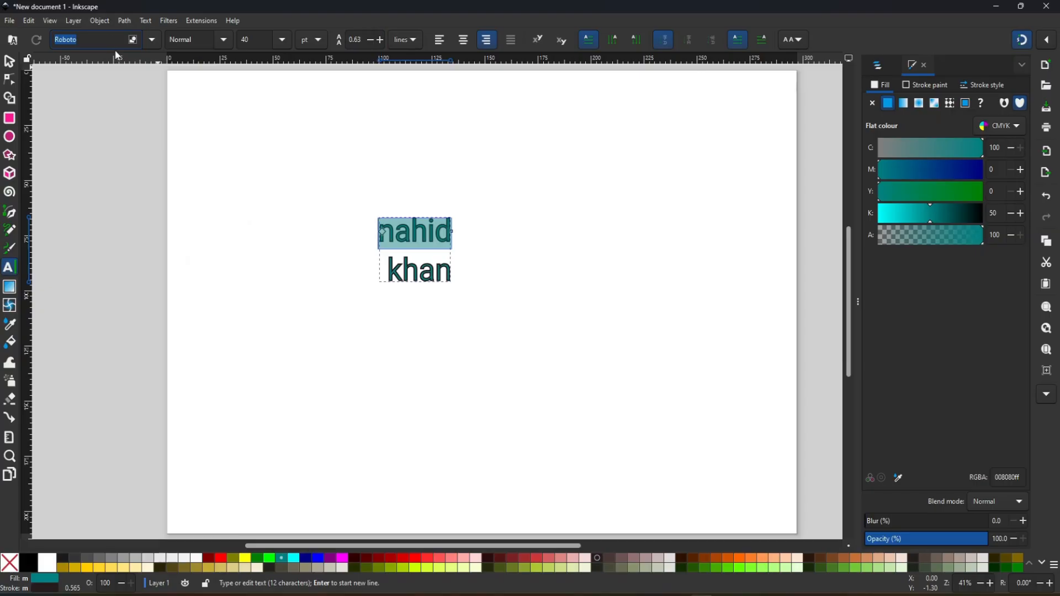
{"action": "type", "text": "ar"}
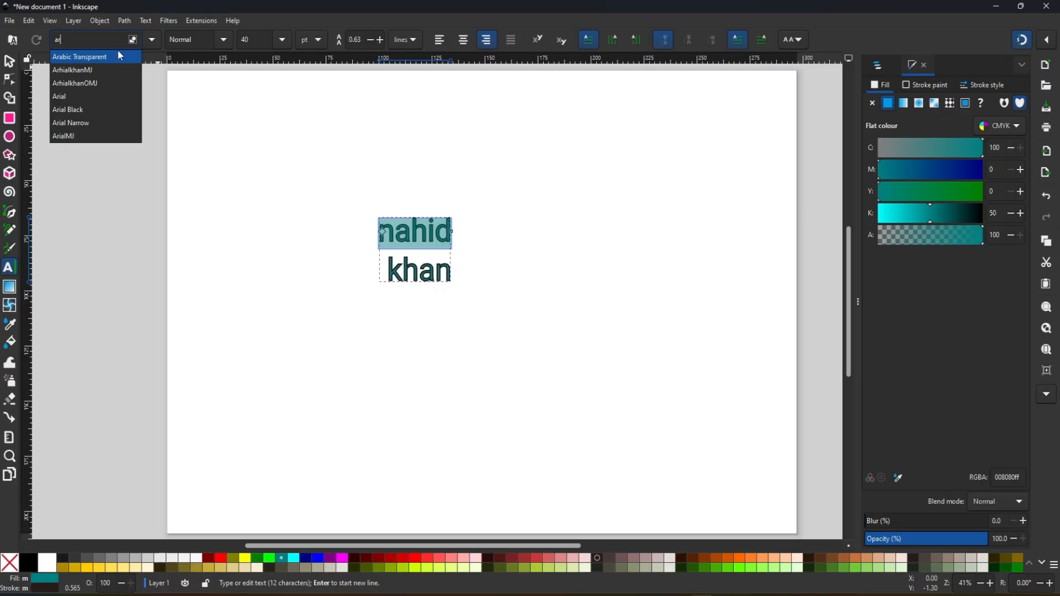
{"action": "left_click", "coordinate": [72, 109]}
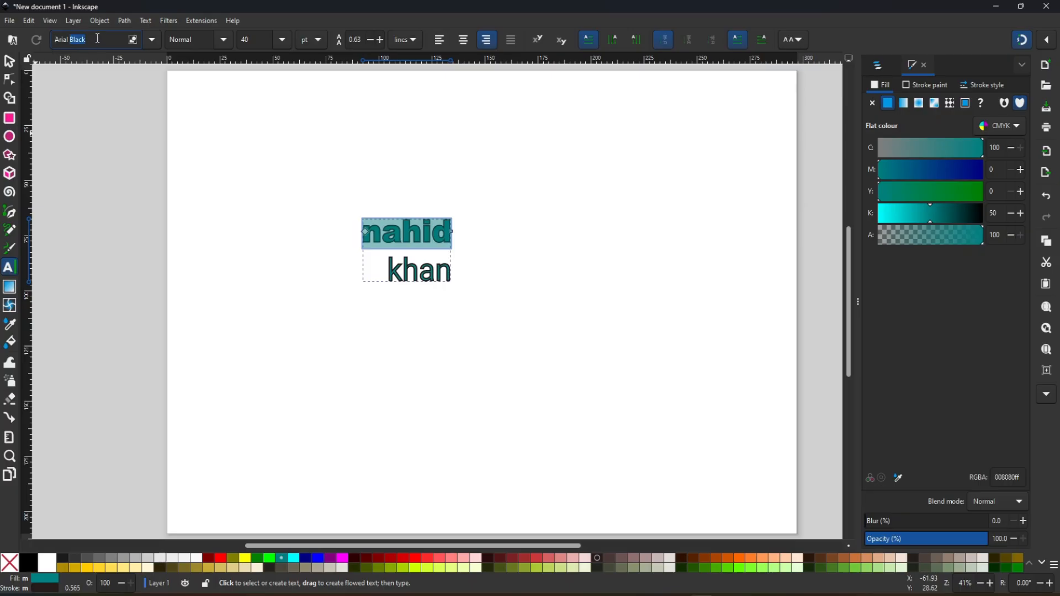
{"action": "left_click", "coordinate": [151, 40]}
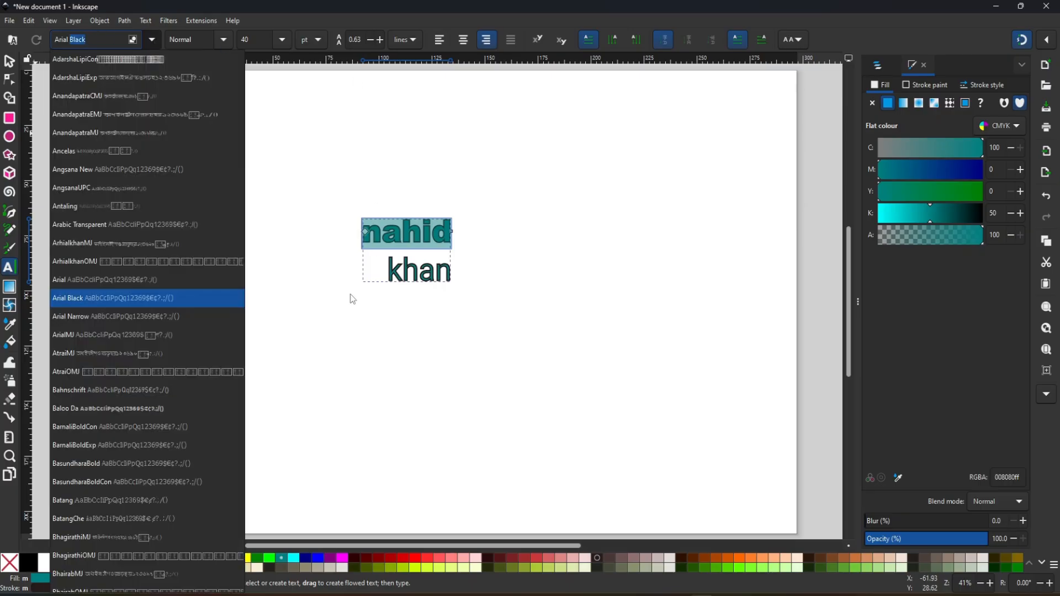
{"action": "scroll", "coordinate": [134, 475], "scroll_direction": "down", "scroll_amount": 5}
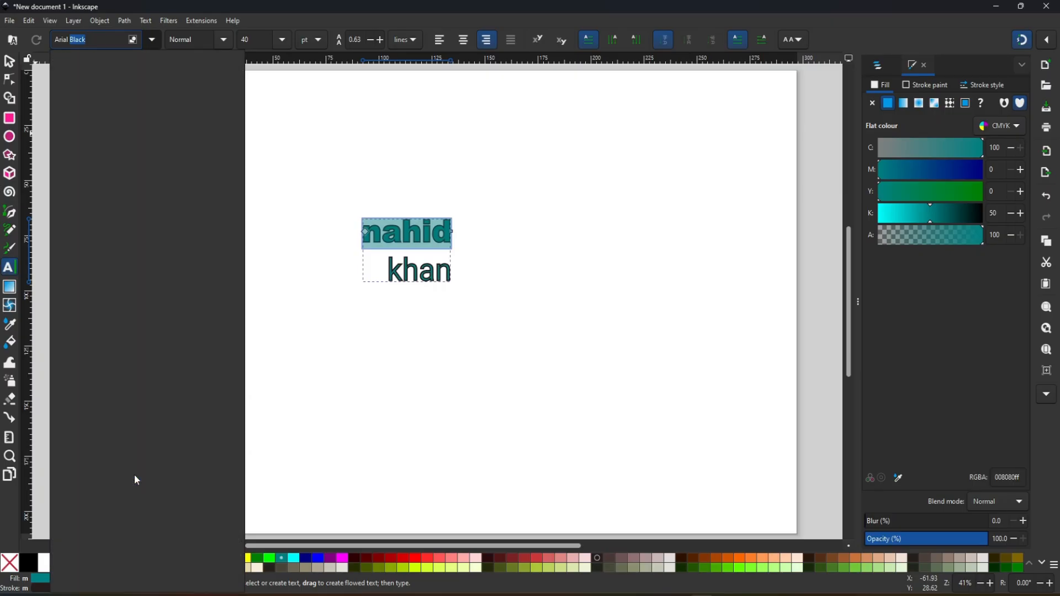
{"action": "left_click", "coordinate": [159, 43]}
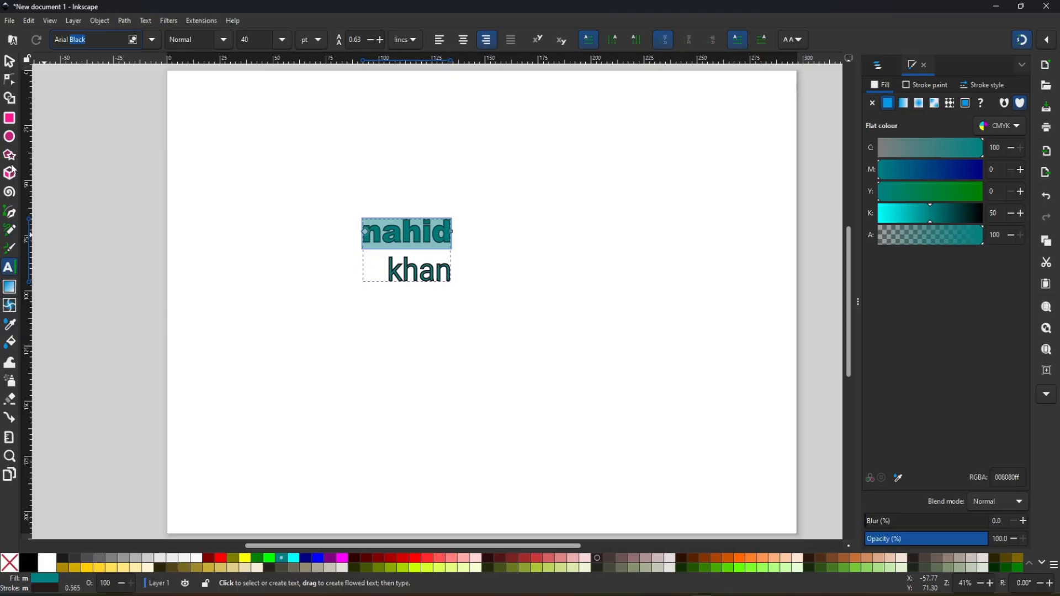
- Delete the name text and draw a rectangle about 91 × 65 mm left of the page centre
{"action": "left_click", "coordinate": [6, 60]}
{"action": "key", "text": "Delete"}
{"action": "left_click", "coordinate": [10, 119]}
{"action": "left_click_drag", "start_coordinate": [290, 202], "coordinate": [482, 345]}
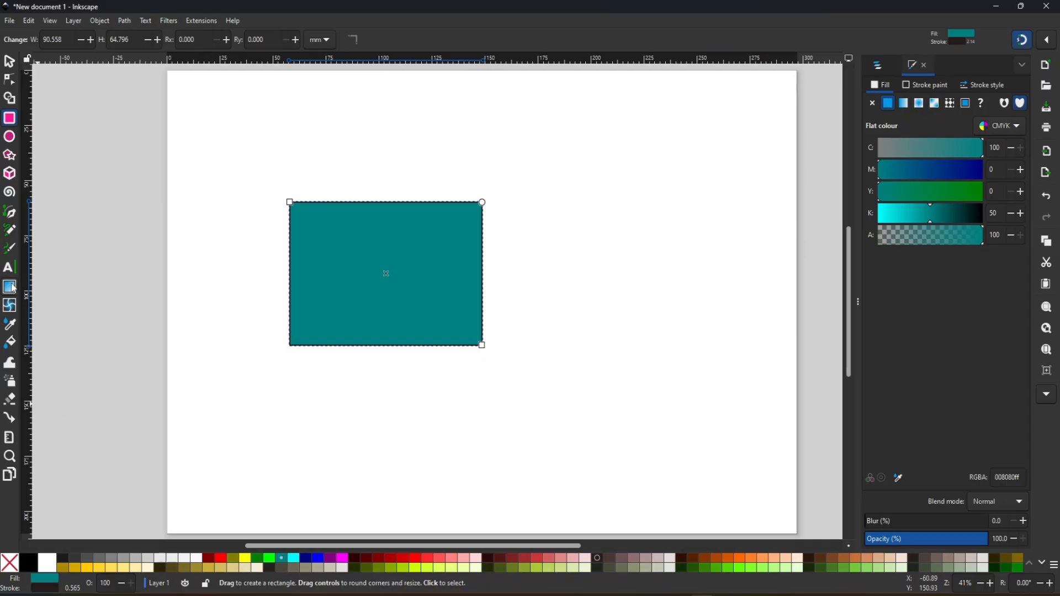
- Add a linear gradient from the rectangle's lower-left to its upper-right corner, with a green (#008000) start stop and a navy (#000080) end stop
{"action": "left_click", "coordinate": [11, 287]}
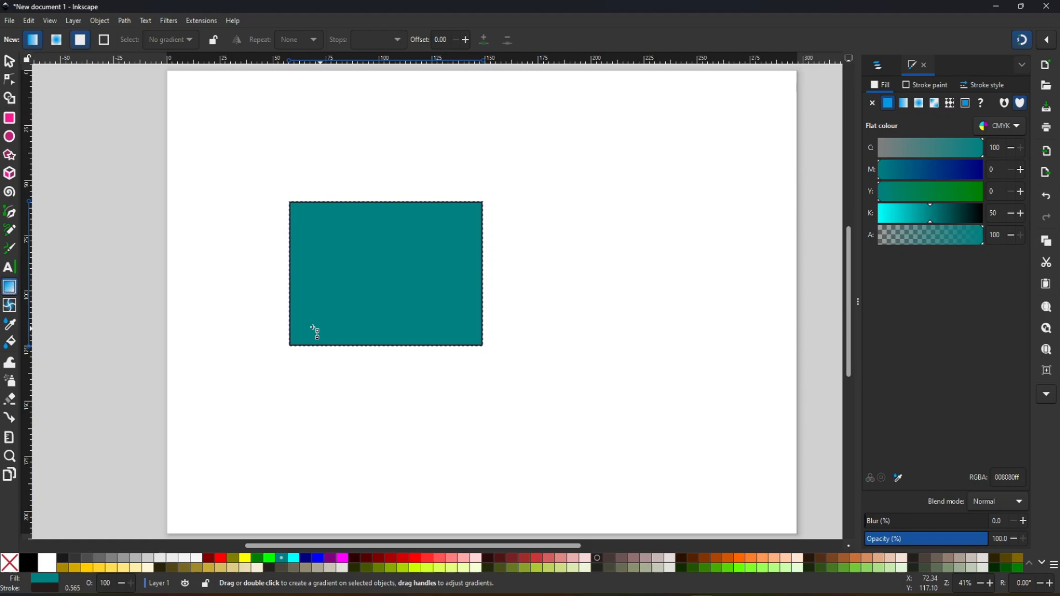
{"action": "left_click_drag", "start_coordinate": [293, 346], "coordinate": [471, 202]}
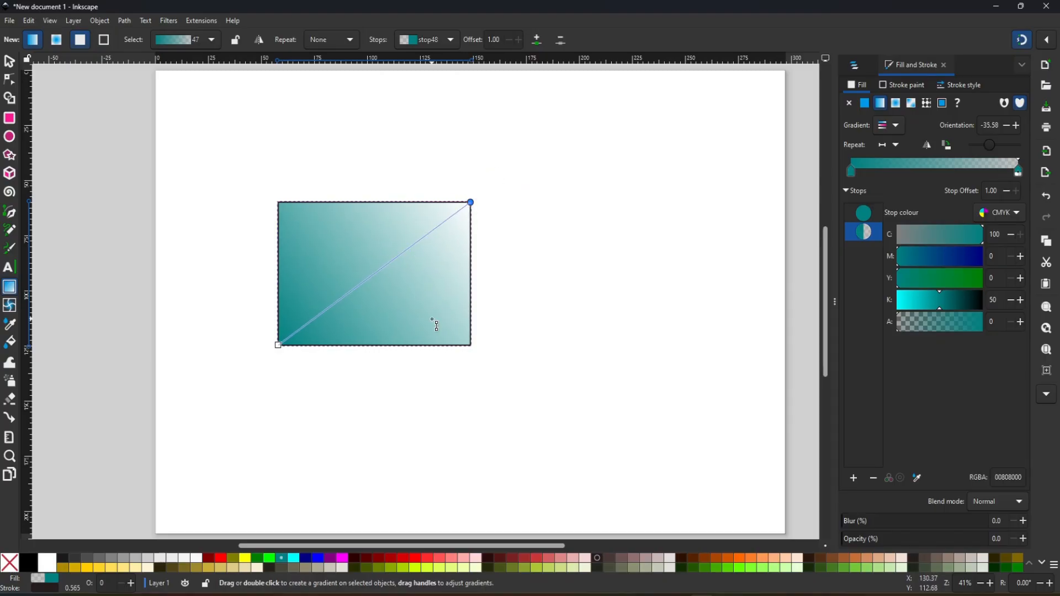
{"action": "left_click", "coordinate": [281, 349]}
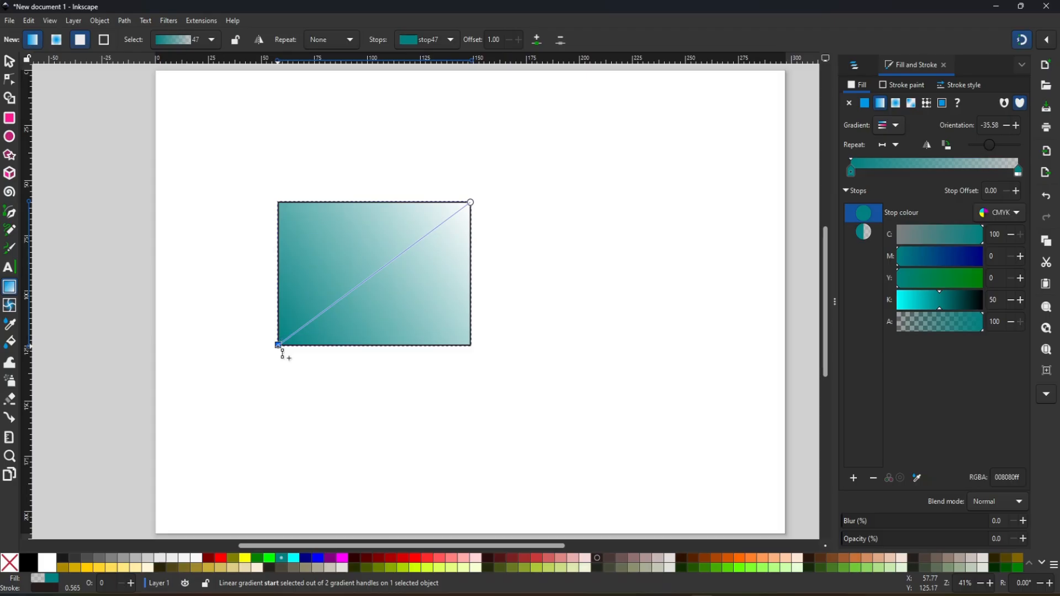
{"action": "left_click", "coordinate": [258, 560]}
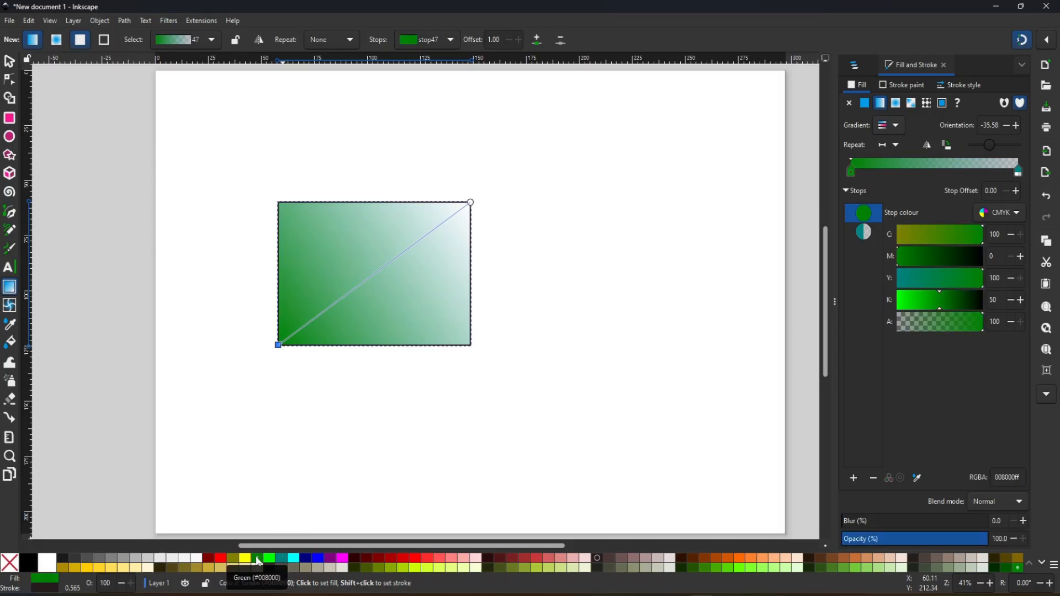
{"action": "left_click", "coordinate": [473, 206]}
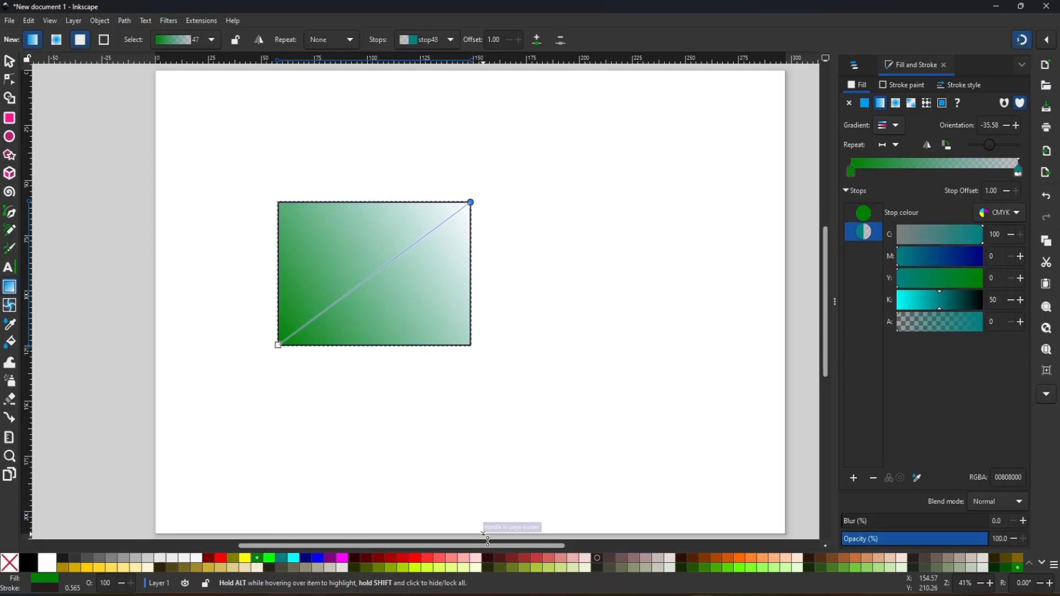
{"action": "left_click", "coordinate": [309, 559]}
- Add a middle stop to the rectangle's gradient at about offset 0.45 and colour it #88AA00
{"action": "mouse_move", "coordinate": [473, 205]}
{"action": "left_mouse_down"}
{"action": "mouse_move", "coordinate": [555, 143]}
{"action": "mouse_move", "coordinate": [375, 286]}
{"action": "mouse_move", "coordinate": [296, 321]}
{"action": "mouse_move", "coordinate": [505, 163]}
{"action": "mouse_move", "coordinate": [478, 202]}
{"action": "left_mouse_up"}
{"action": "left_click_drag", "start_coordinate": [430, 219], "coordinate": [358, 267]}
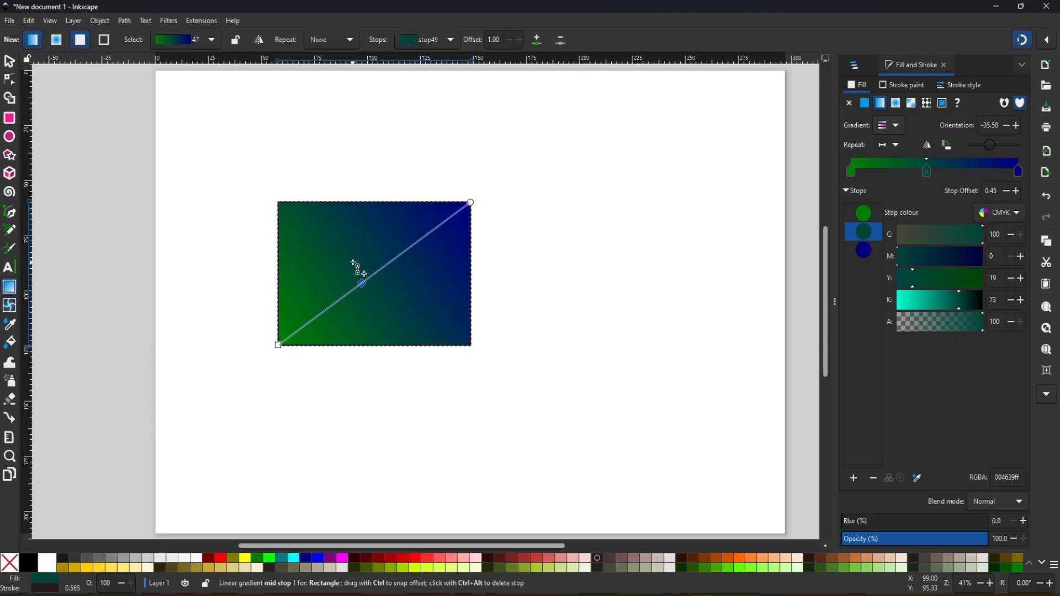
{"action": "left_click", "coordinate": [388, 569]}
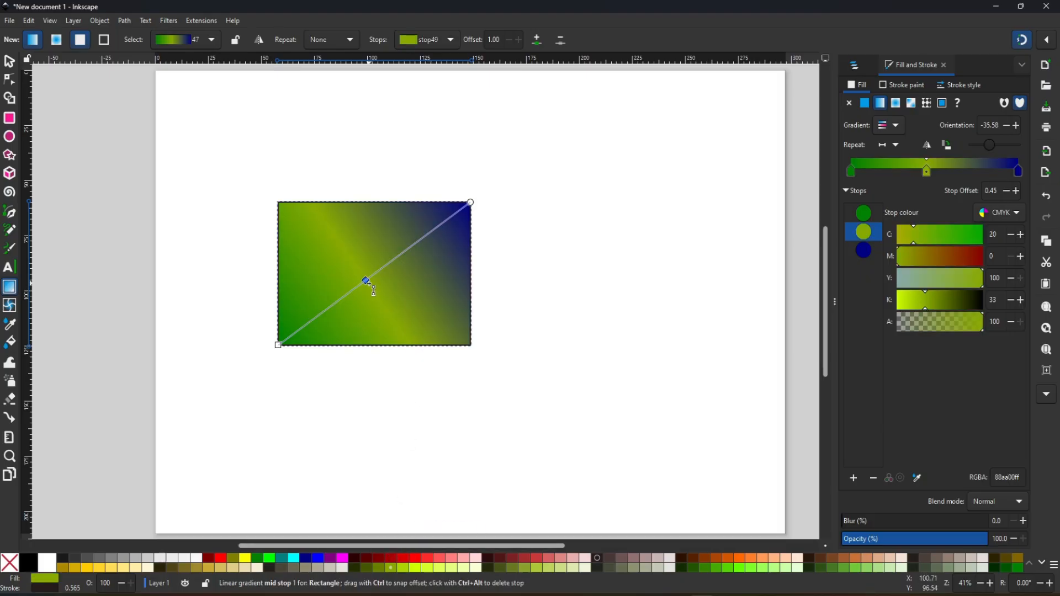
- Shift the middle stop to offset 0.44 and shorten the gradient by moving both end handles inside the rectangle
{"action": "mouse_move", "coordinate": [366, 282]}
{"action": "left_mouse_down"}
{"action": "mouse_move", "coordinate": [387, 266]}
{"action": "mouse_move", "coordinate": [363, 283]}
{"action": "left_mouse_up"}
{"action": "left_click_drag", "start_coordinate": [470, 202], "coordinate": [449, 228]}
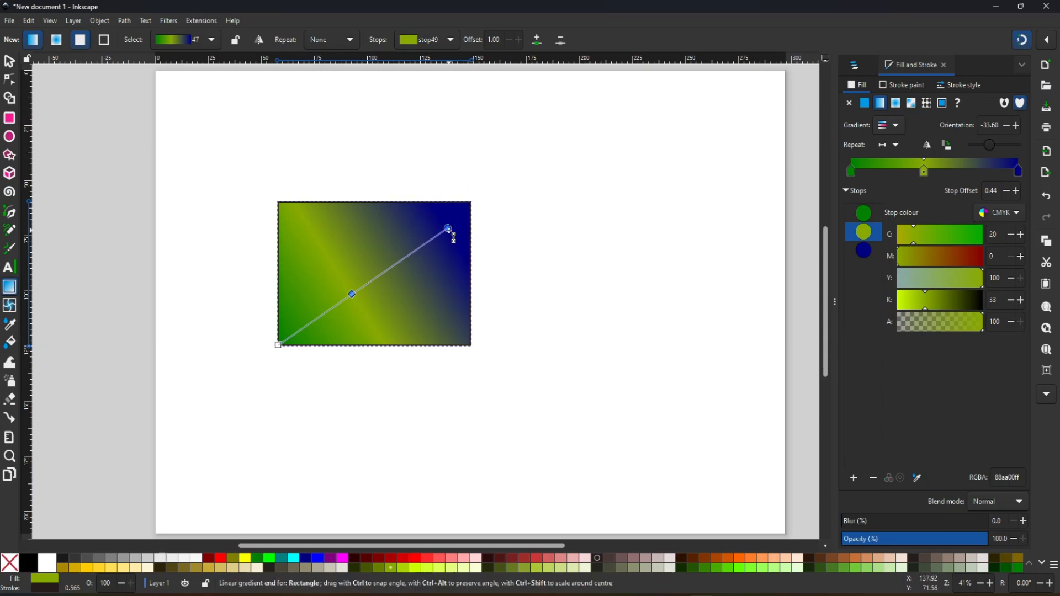
{"action": "left_click_drag", "start_coordinate": [283, 348], "coordinate": [314, 310]}
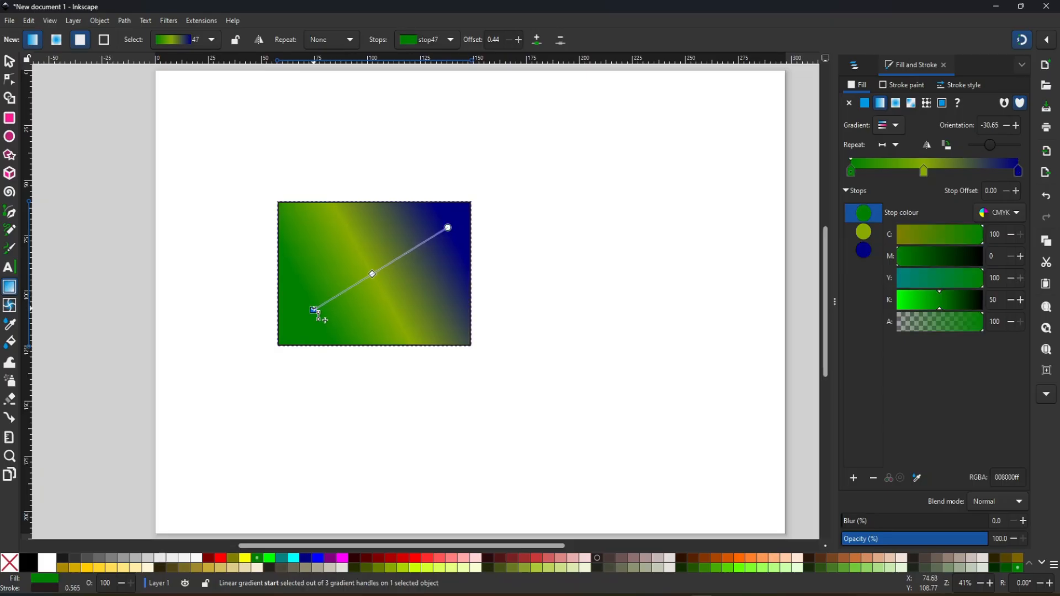
- Add another gradient stop at about offset 0.61, between the yellow-green and navy stops, and colour it blue #0055D4
{"action": "double_click", "coordinate": [397, 260]}
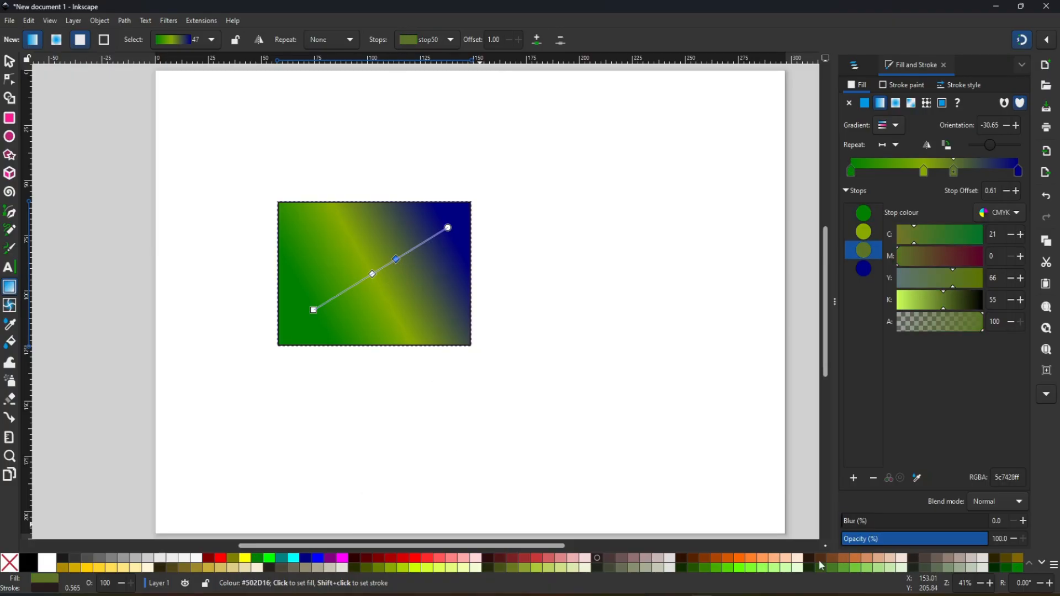
{"action": "left_click", "coordinate": [1042, 564]}
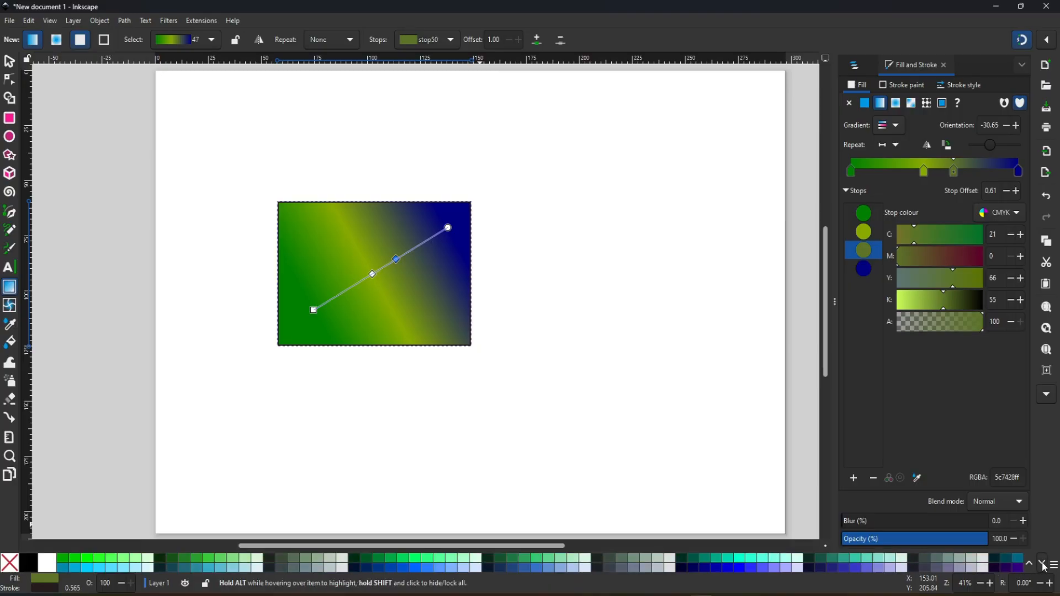
{"action": "left_click", "coordinate": [403, 568]}
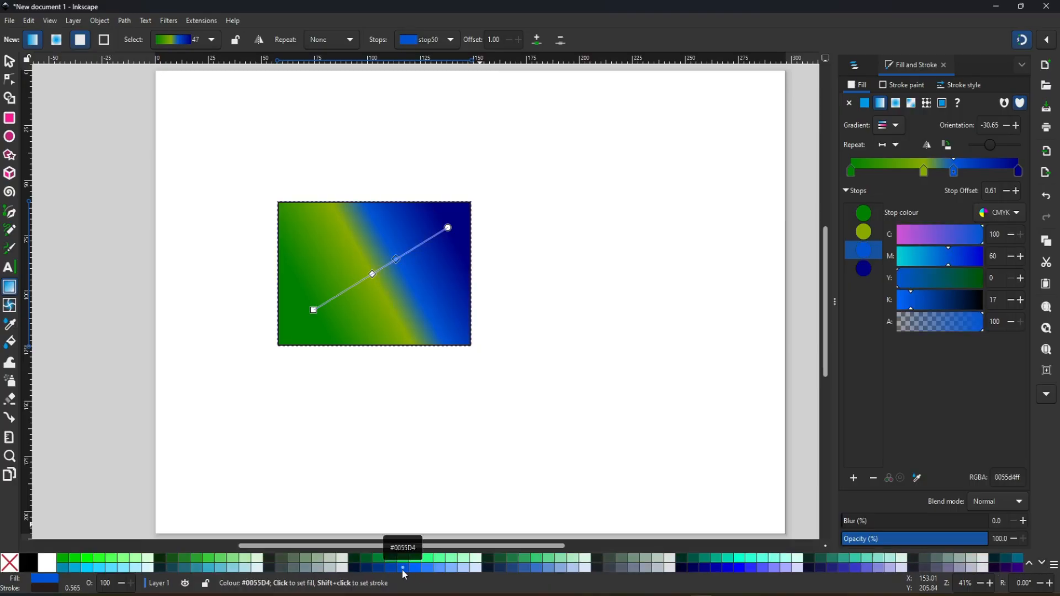
- Move the gradient's end stop further inward, recolour it bright green (#00FF00), and select the blue stop
{"action": "left_click_drag", "start_coordinate": [447, 227], "coordinate": [428, 235]}
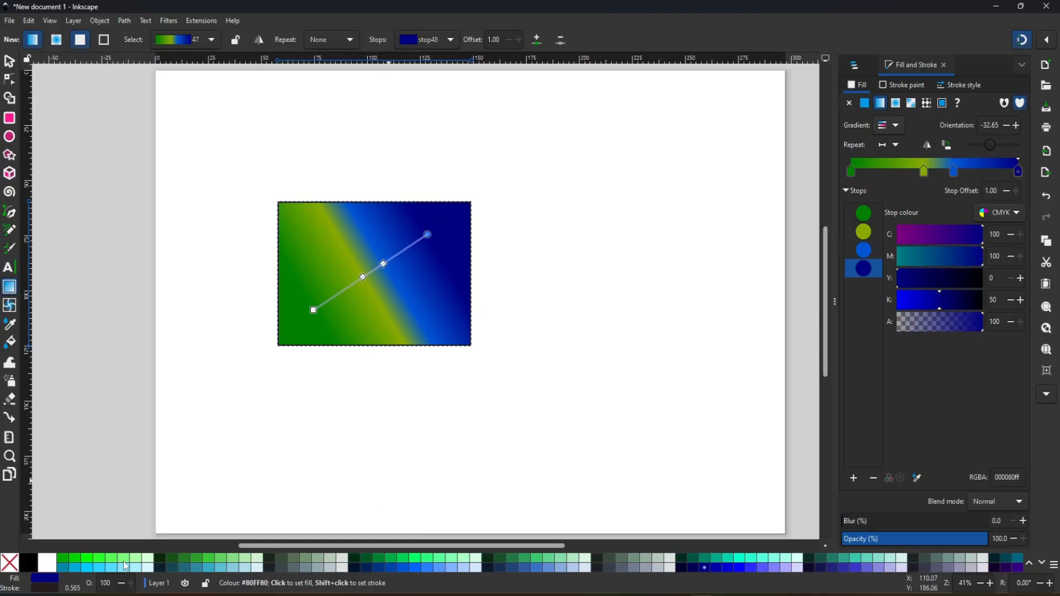
{"action": "left_click", "coordinate": [89, 562]}
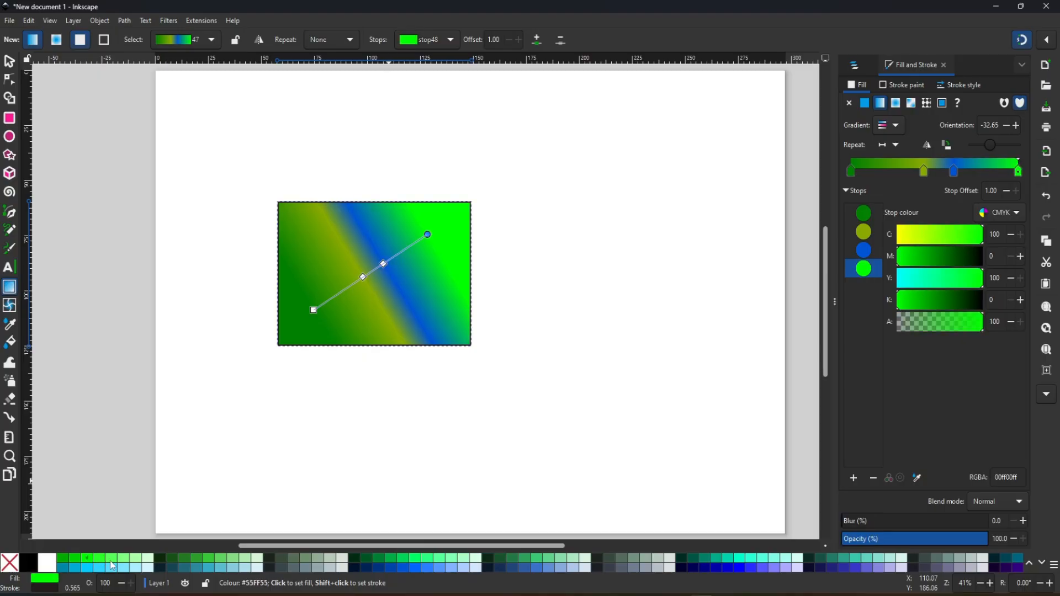
{"action": "left_click", "coordinate": [383, 264]}
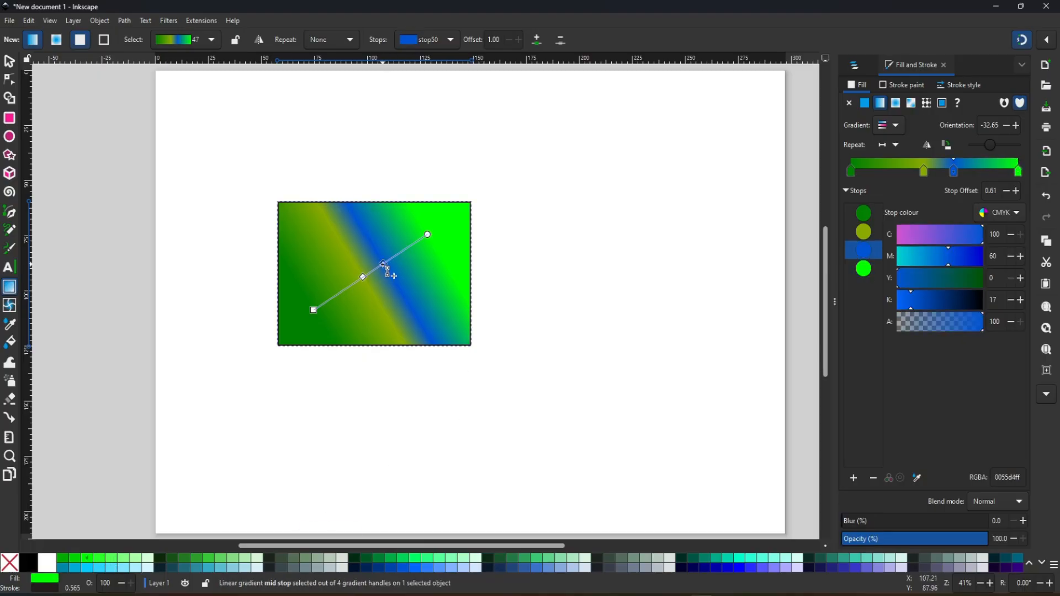
- Recolour the blue gradient stop very dark navy (#00112B) and move the gradient rectangle toward the middle of the page
{"action": "left_click", "coordinate": [354, 568]}
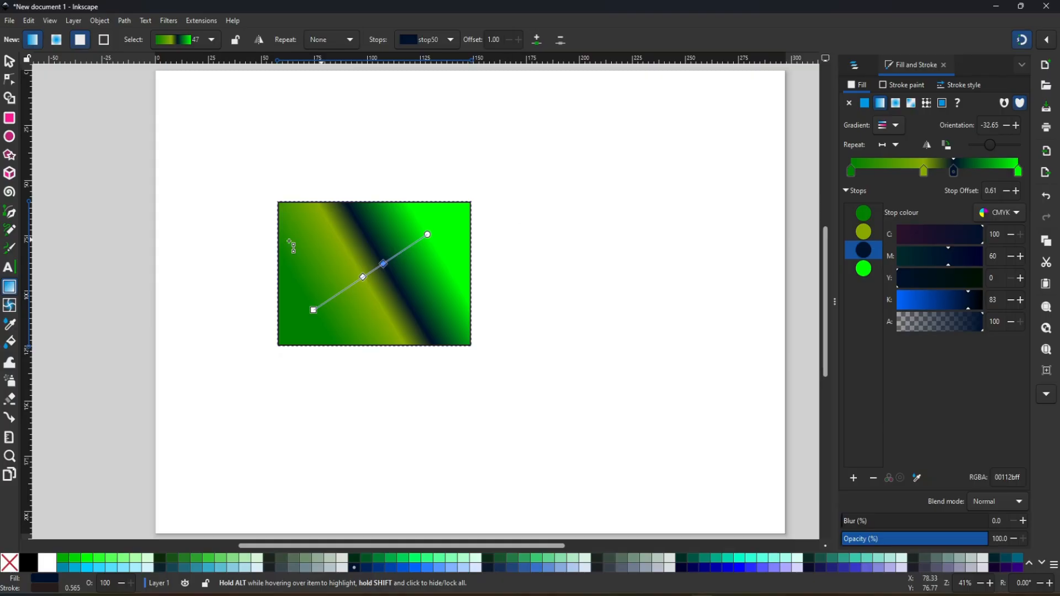
{"action": "left_click", "coordinate": [9, 61]}
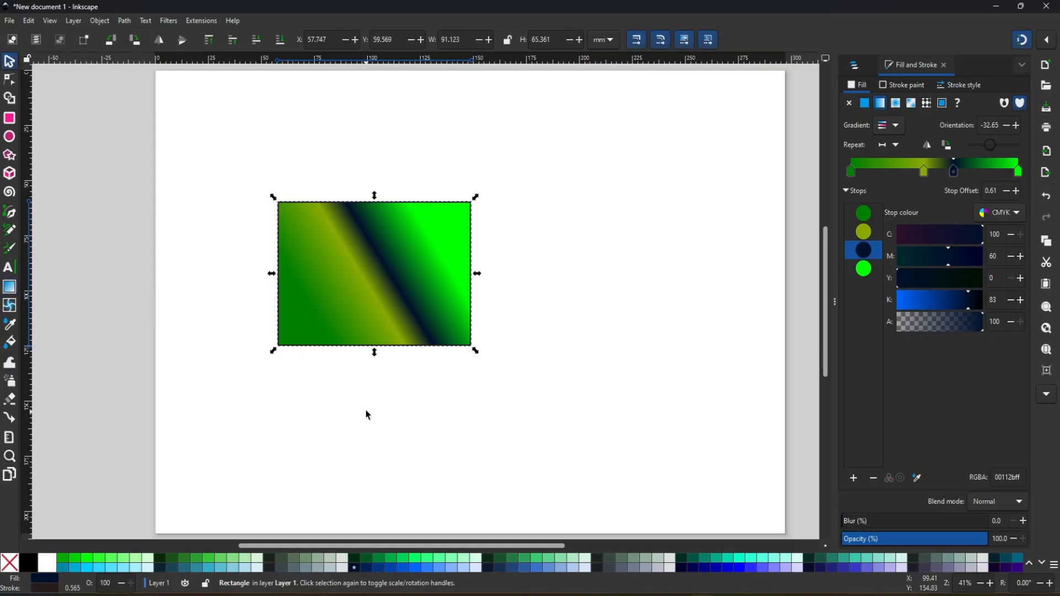
{"action": "left_click_drag", "start_coordinate": [387, 286], "coordinate": [513, 281]}
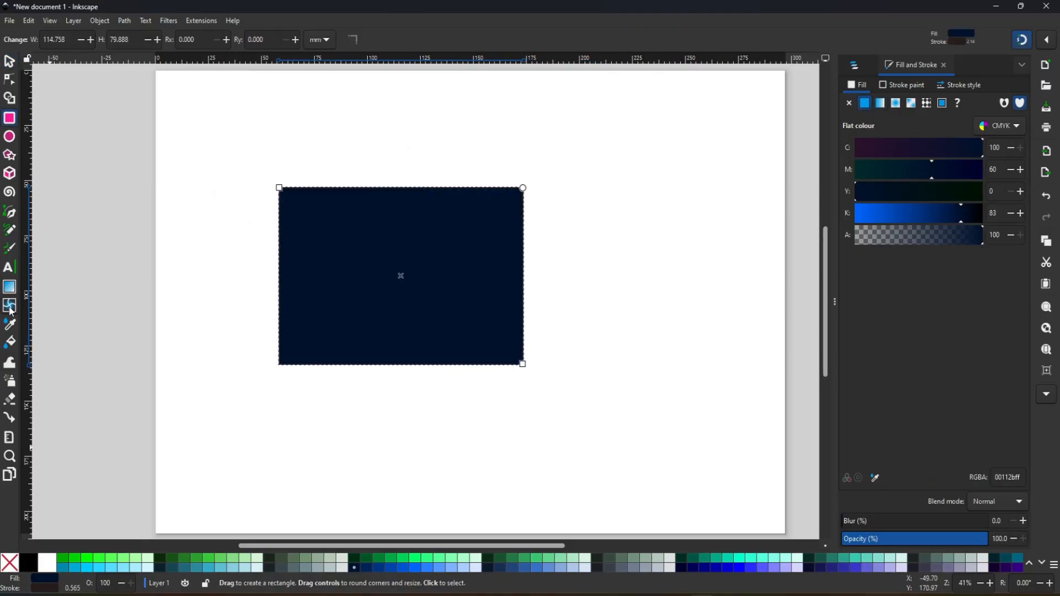
- Apply a one-row, one-column mesh gradient to the fill of the dark navy rectangle
{"action": "left_click", "coordinate": [11, 311]}
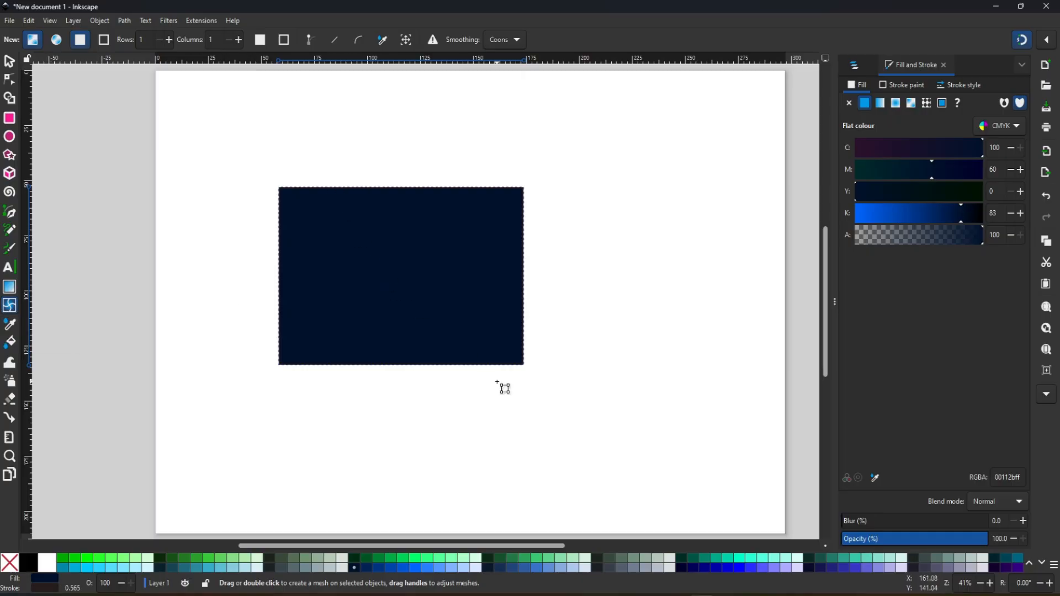
{"action": "left_click_drag", "start_coordinate": [280, 365], "coordinate": [504, 200]}
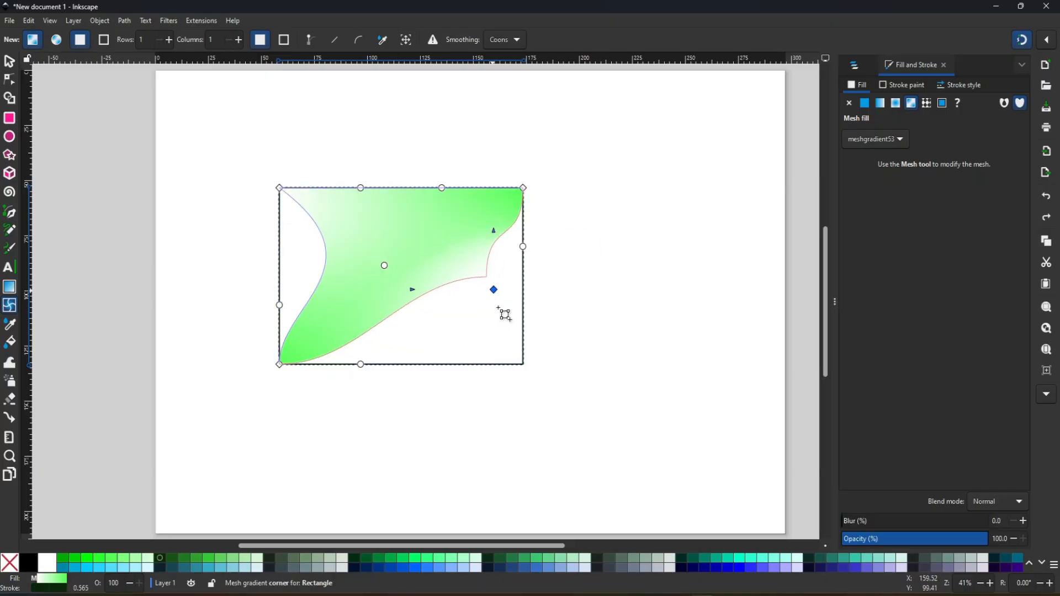
- Try to reshape the rectangle's mesh gradient, and undo the last changes
{"action": "left_click_drag", "start_coordinate": [496, 304], "coordinate": [490, 333]}
{"action": "key", "text": "ctrl+z"}
{"action": "key", "text": "ctrl+z"}
{"action": "key", "text": "ctrl+z"}
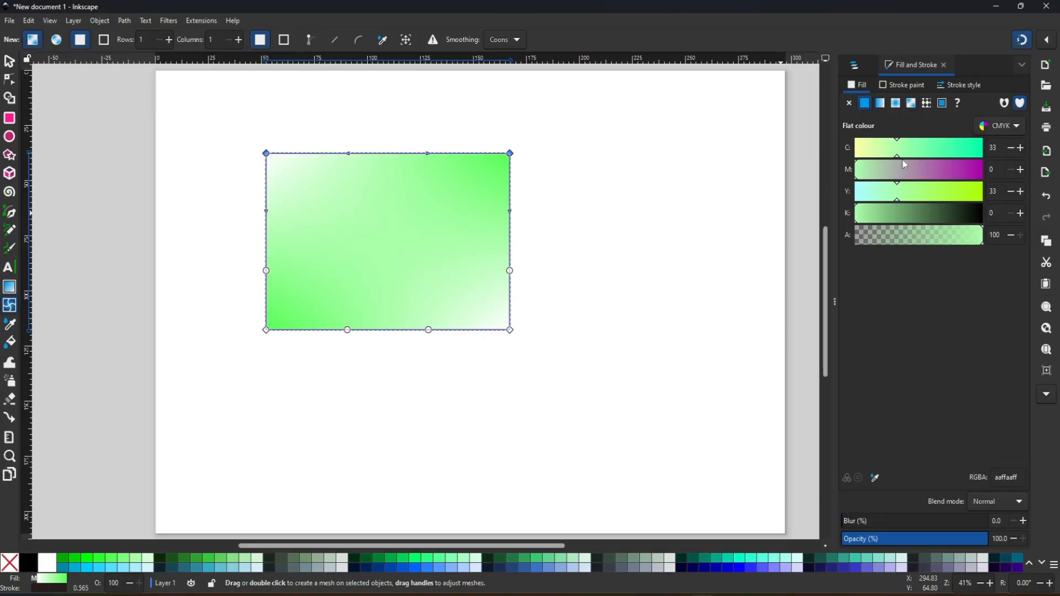
- Set cyan to 66 for the two upper mesh corners and black (K) to 81 for the lower-right corner
{"action": "left_click", "coordinate": [940, 148]}
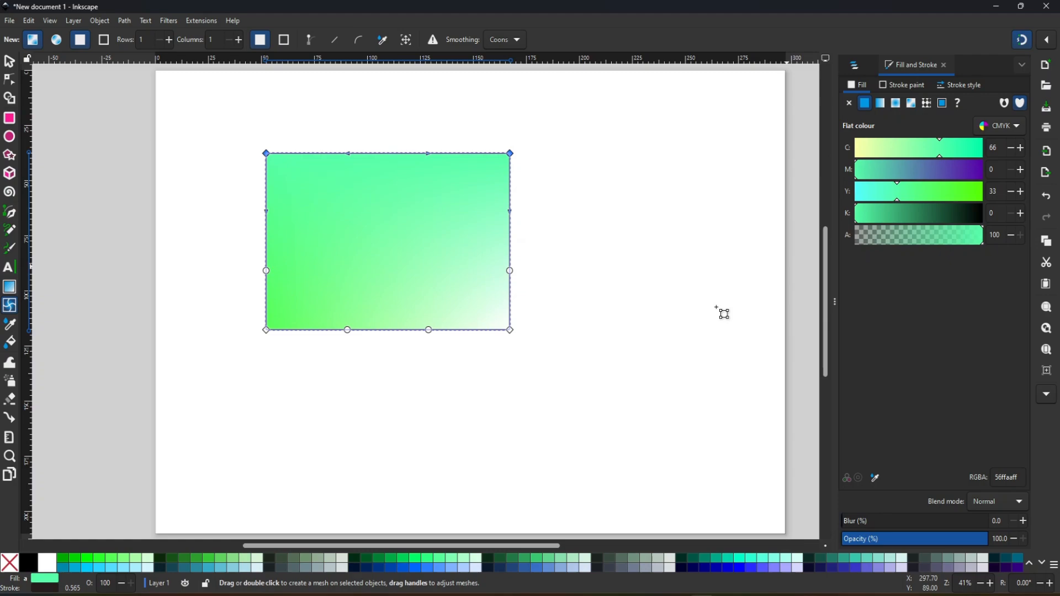
{"action": "left_click", "coordinate": [511, 331]}
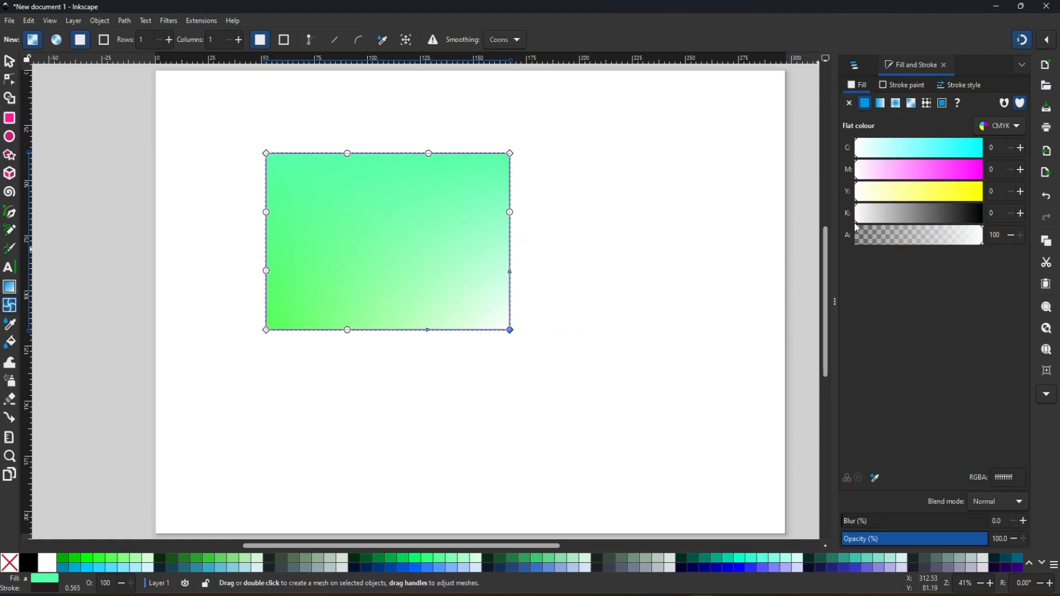
{"action": "left_click_drag", "start_coordinate": [856, 223], "coordinate": [961, 226]}
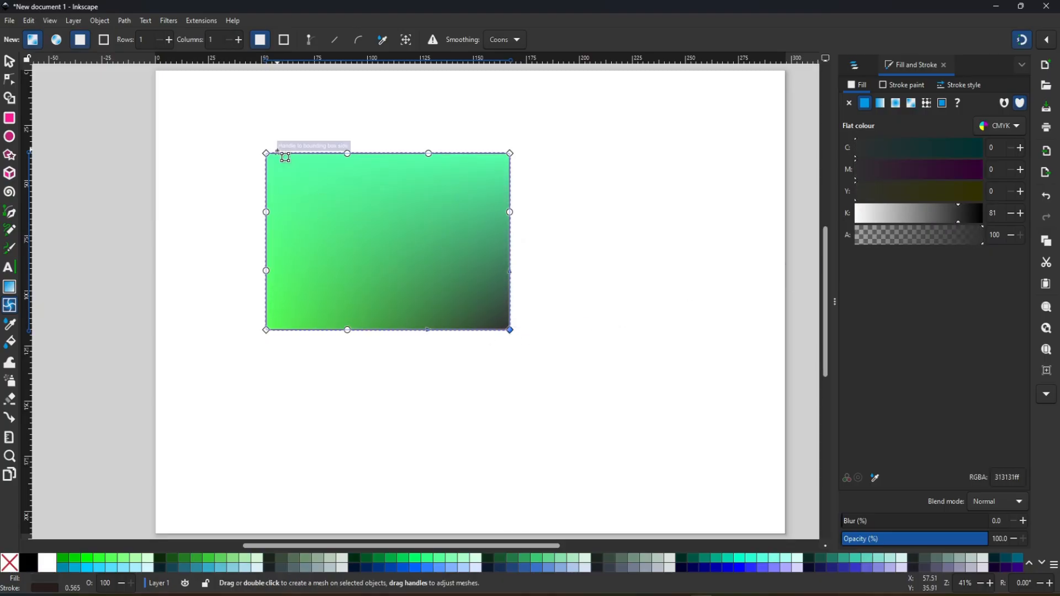
- Recolour the upper-left mesh corner yellow by setting cyan to 0 and yellow to 82
{"action": "left_click", "coordinate": [267, 154]}
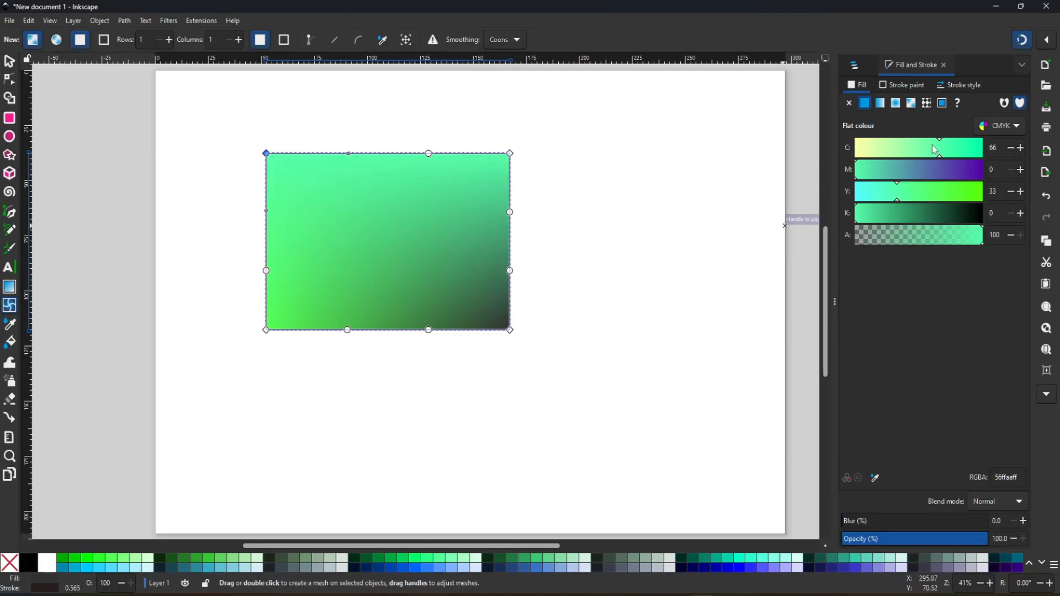
{"action": "left_click_drag", "start_coordinate": [941, 159], "coordinate": [848, 162]}
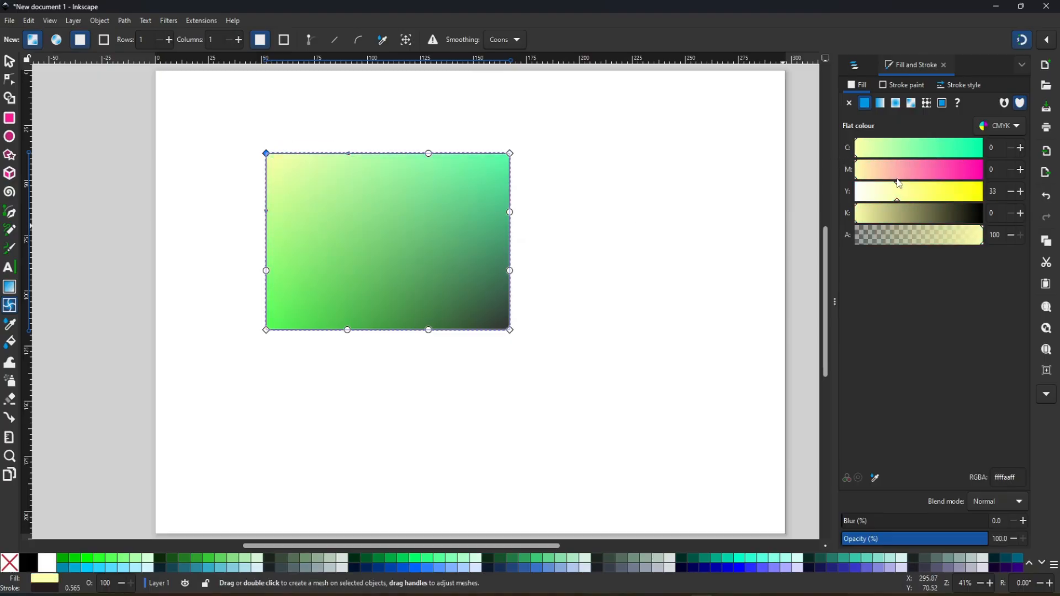
{"action": "left_click_drag", "start_coordinate": [898, 193], "coordinate": [960, 194]}
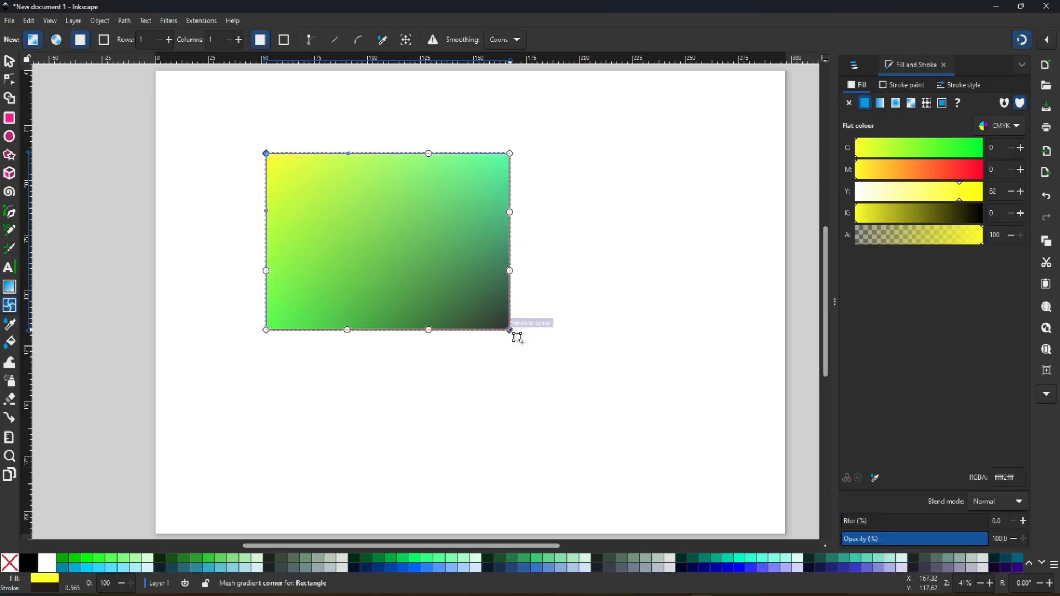
- Try pulling the lower-right mesh corner inward, and delete the mesh-gradient rectangle
{"action": "left_click_drag", "start_coordinate": [510, 329], "coordinate": [480, 290]}
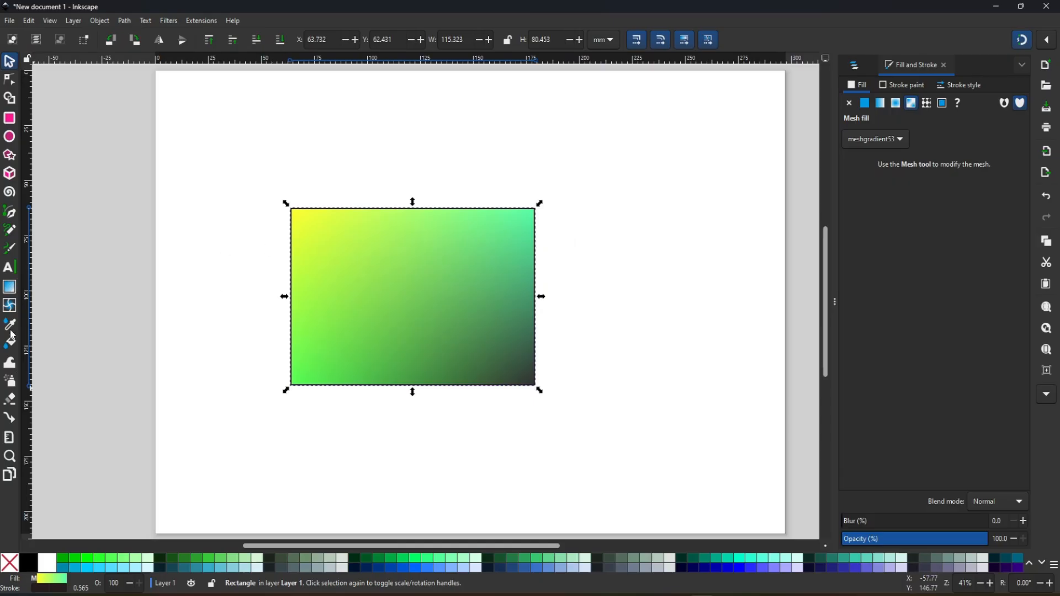
{"action": "left_click_drag", "start_coordinate": [418, 293], "coordinate": [340, 280]}
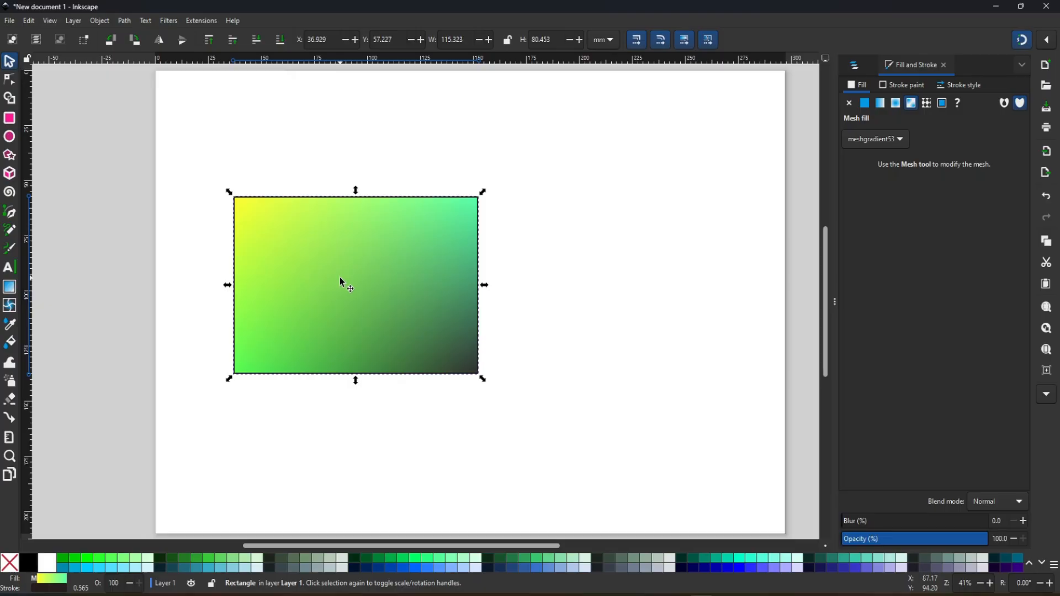
{"action": "key", "text": "Delete"}
- Draw two upright rectangles: a yellow one about 30 × 73 mm and a dark green (#165016) one about 44 × 84 mm
{"action": "key", "text": "r"}
{"action": "mouse_move", "coordinate": [187, 143]}
{"action": "left_mouse_down"}
{"action": "mouse_move", "coordinate": [284, 298]}
{"action": "mouse_move", "coordinate": [257, 284]}
{"action": "mouse_move", "coordinate": [251, 304]}
{"action": "left_mouse_up"}
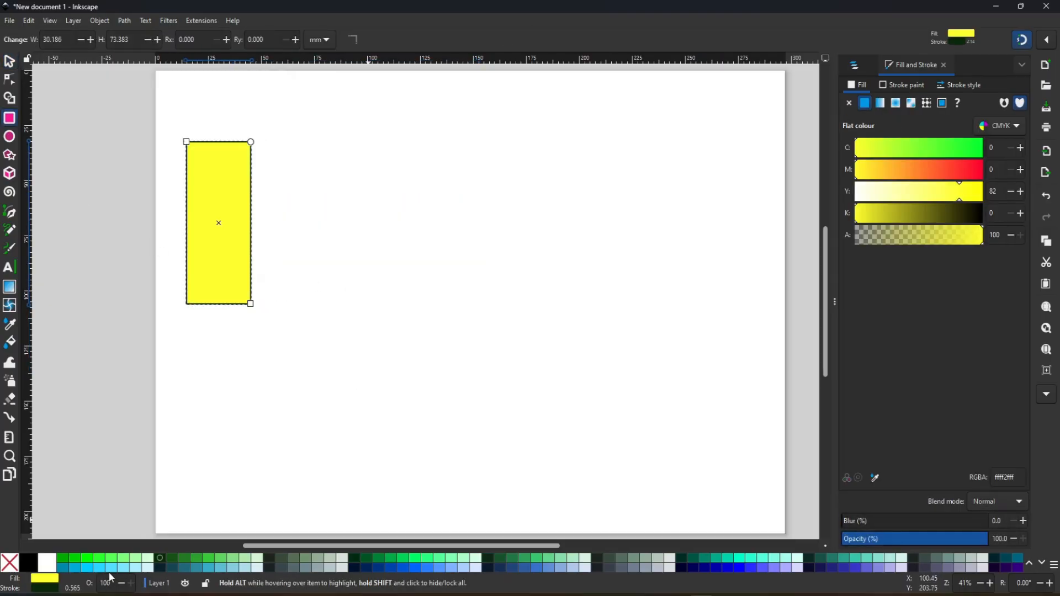
{"action": "left_click_drag", "start_coordinate": [346, 146], "coordinate": [441, 330]}
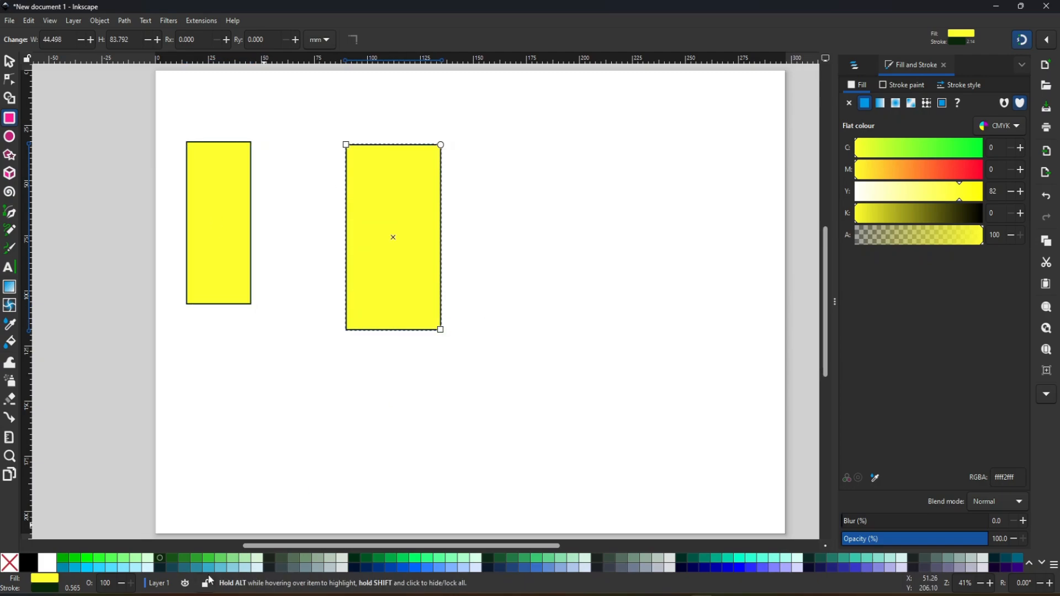
{"action": "left_click", "coordinate": [169, 563]}
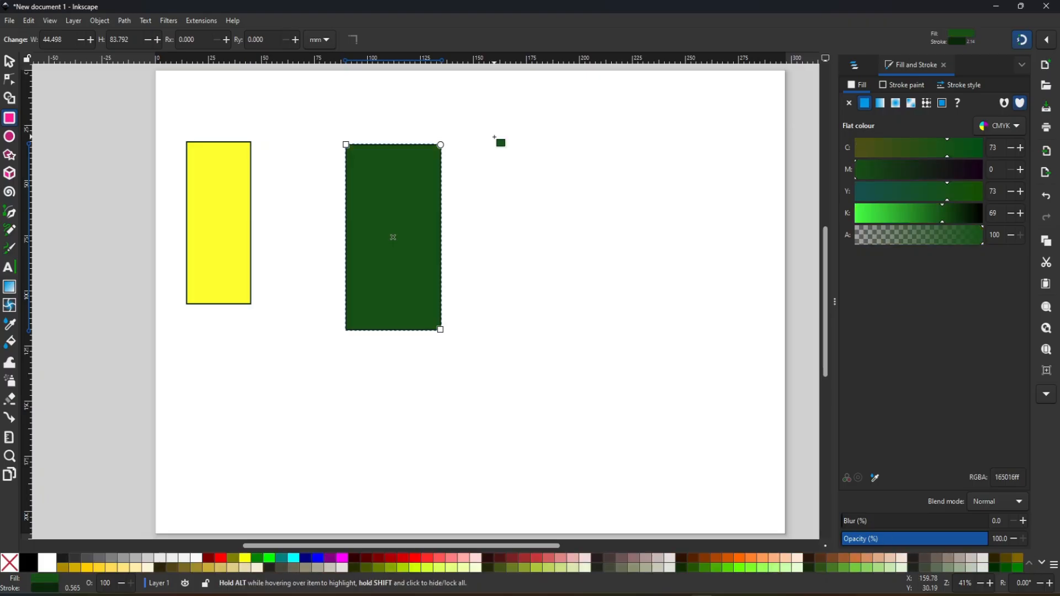
- Draw a wide rectangle about 118 × 22 mm beside the dark green one and fill it navy (#000080)
{"action": "left_click_drag", "start_coordinate": [494, 135], "coordinate": [745, 183]}
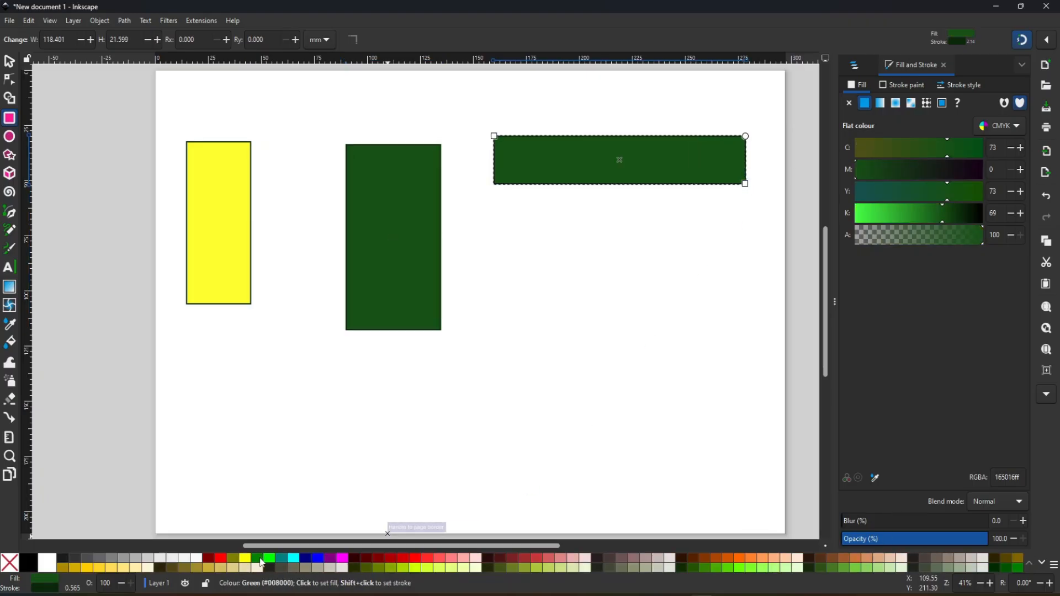
{"action": "left_click", "coordinate": [260, 559]}
{"action": "left_click", "coordinate": [306, 558]}
{"action": "left_click", "coordinate": [10, 63]}
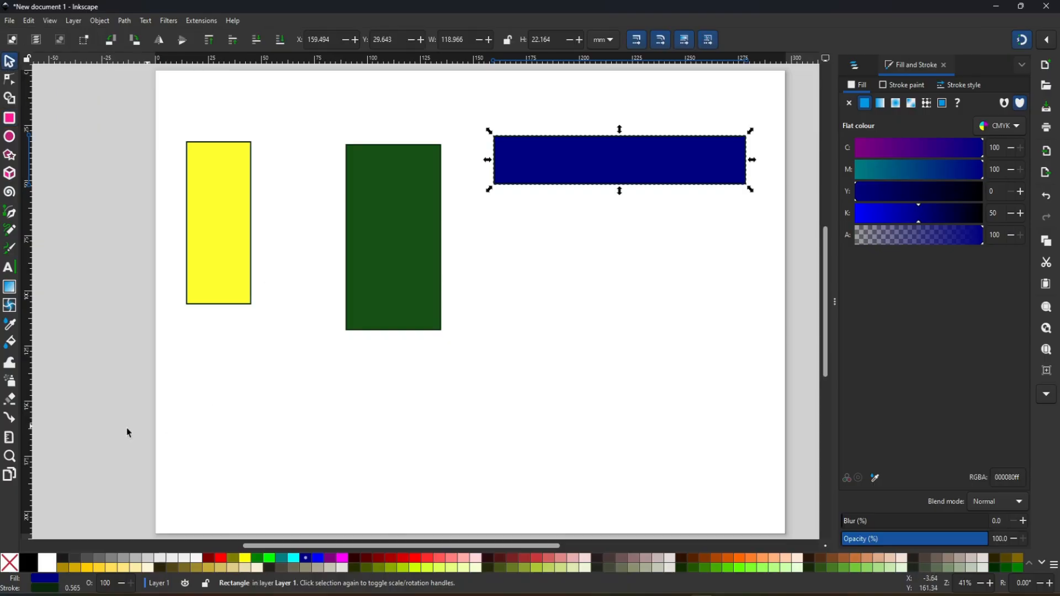
- Sample the dark green rectangle's colour with the Dropper tool to fill the wide rectangle
{"action": "left_click", "coordinate": [11, 327]}
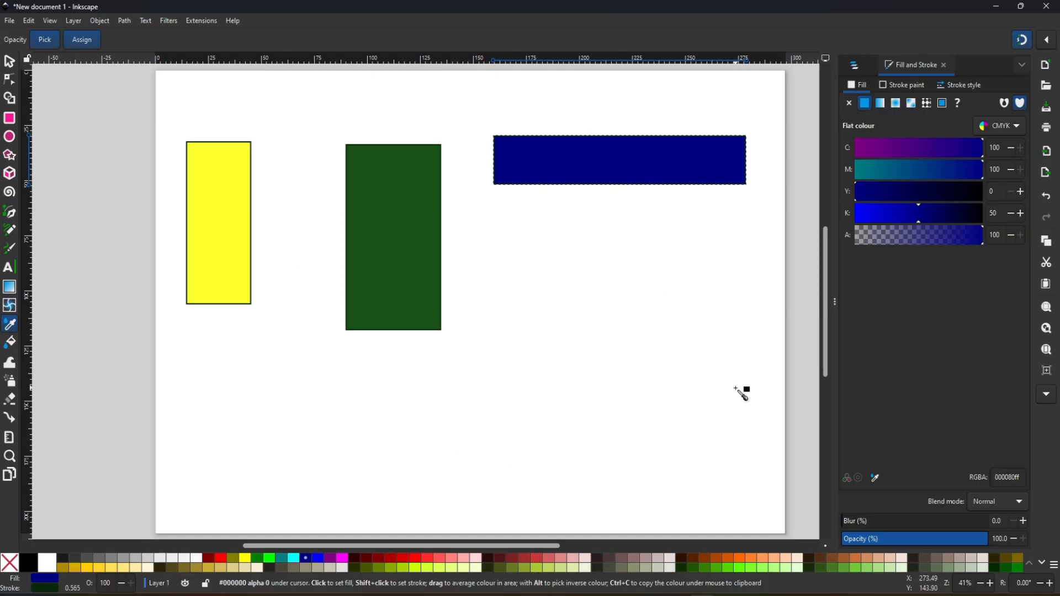
{"action": "left_click", "coordinate": [44, 40]}
{"action": "left_click", "coordinate": [47, 40]}
{"action": "left_click", "coordinate": [395, 241]}
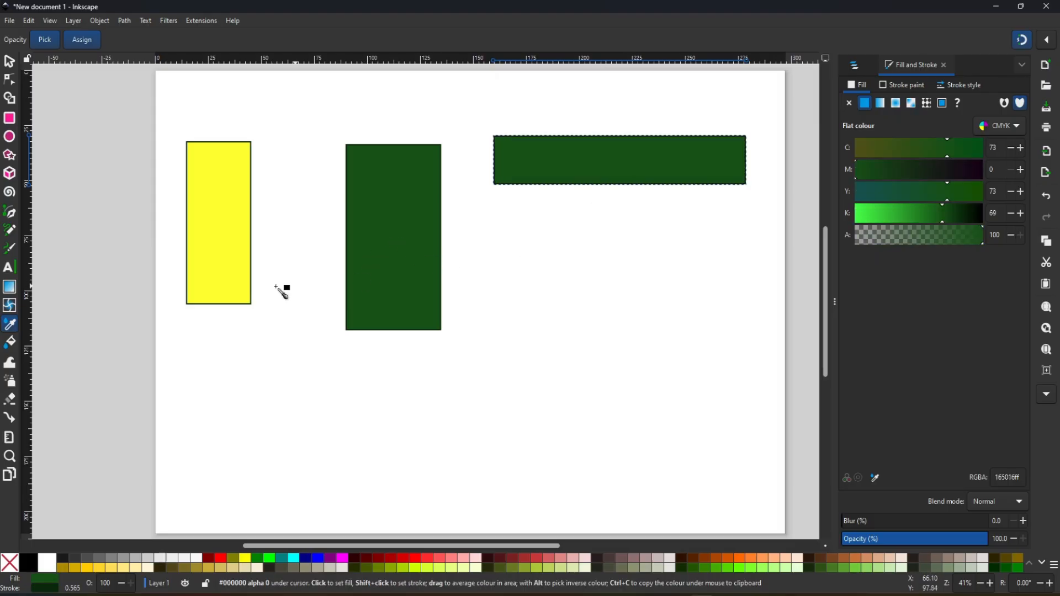
- Sample the yellow rectangle's colour onto the wide rectangle, and switch it back by sampling the dark green one
{"action": "left_click", "coordinate": [224, 245]}
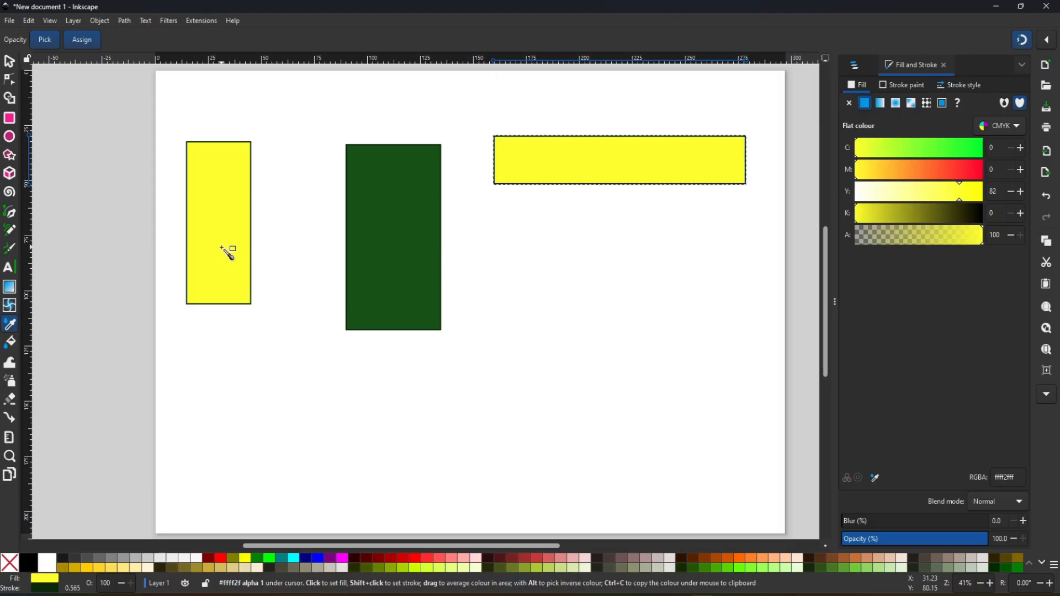
{"action": "left_click", "coordinate": [410, 234]}
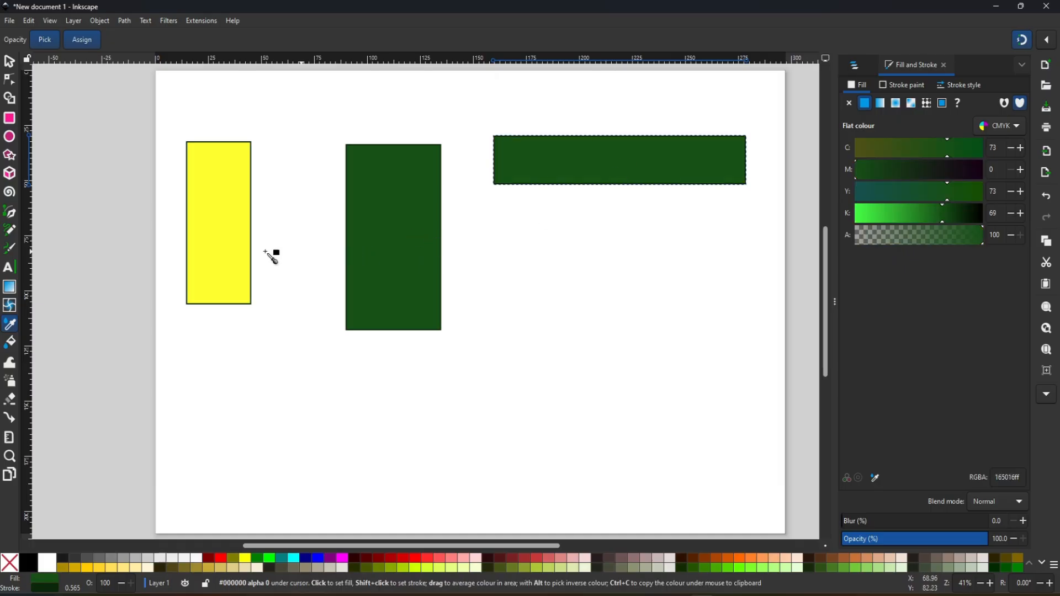
{"action": "key", "text": "s"}
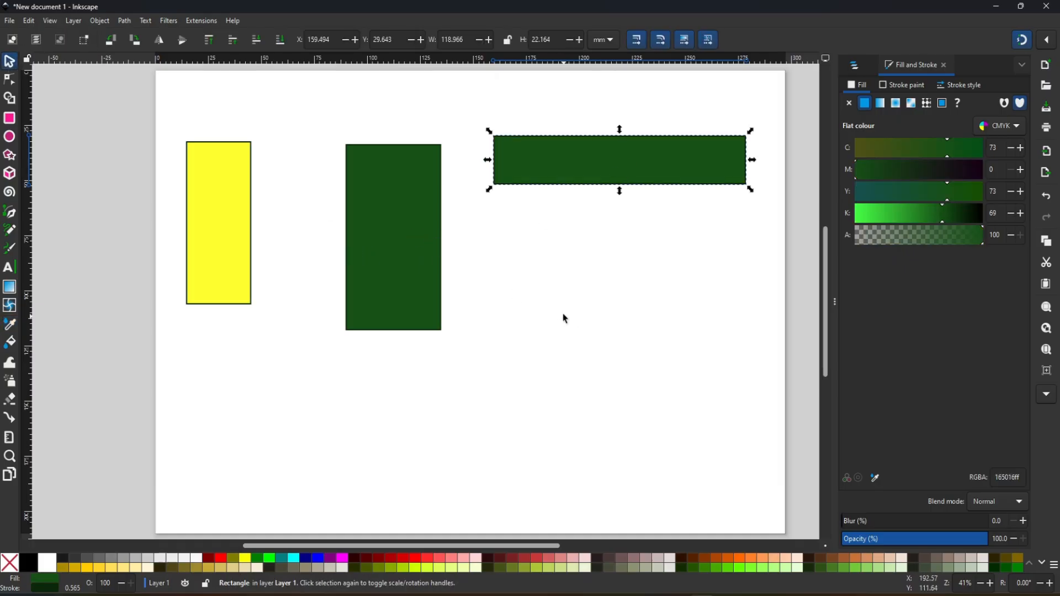
- Reselect the wide rectangle and fill it with yellow sampled from the narrow upright rectangle
{"action": "left_click", "coordinate": [624, 161]}
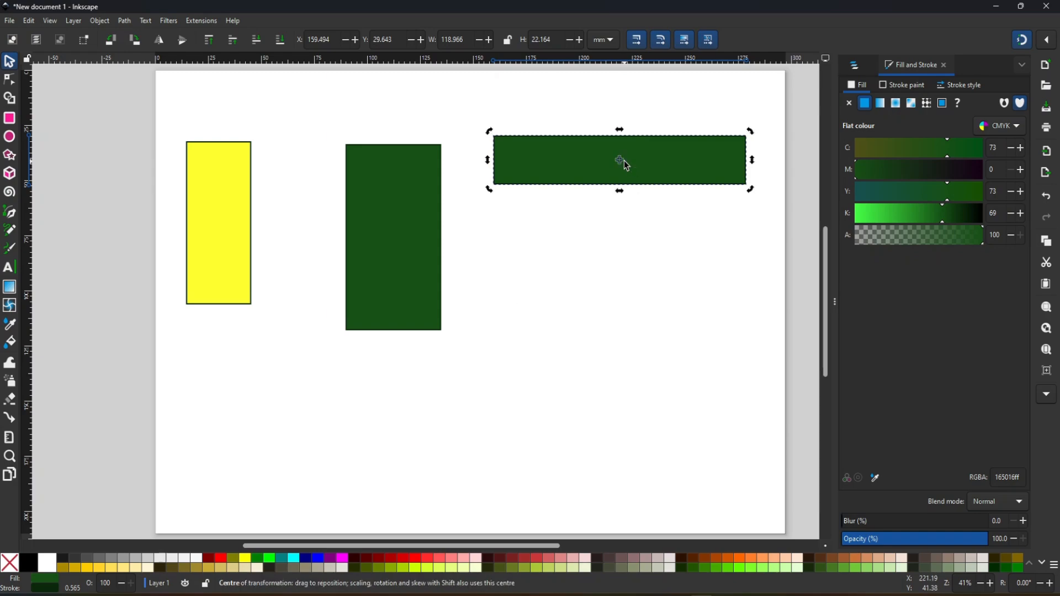
{"action": "left_click", "coordinate": [682, 166]}
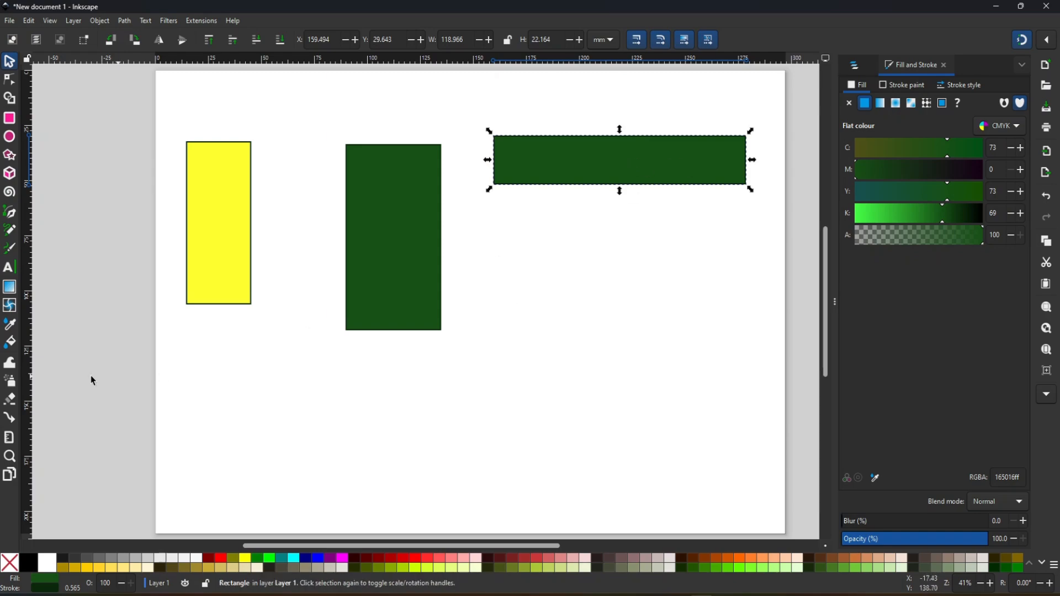
{"action": "left_click", "coordinate": [11, 326]}
{"action": "left_click", "coordinate": [222, 241]}
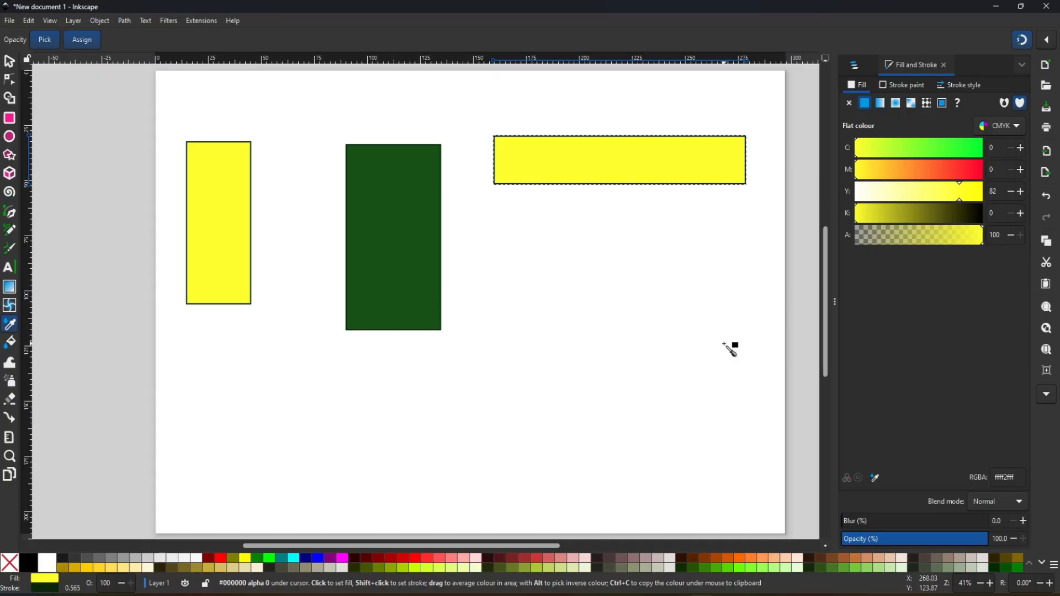
{"action": "left_click", "coordinate": [10, 61]}
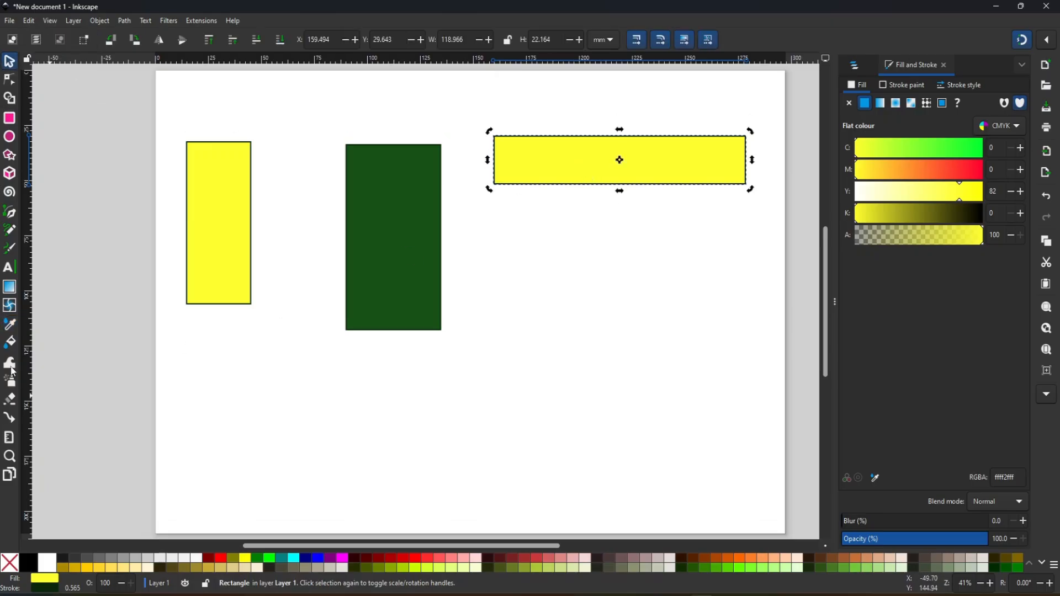
- Sample dark green onto the wide rectangle with the Dropper, and restore its yellow by sampling the narrow rectangle
{"action": "left_click", "coordinate": [11, 326]}
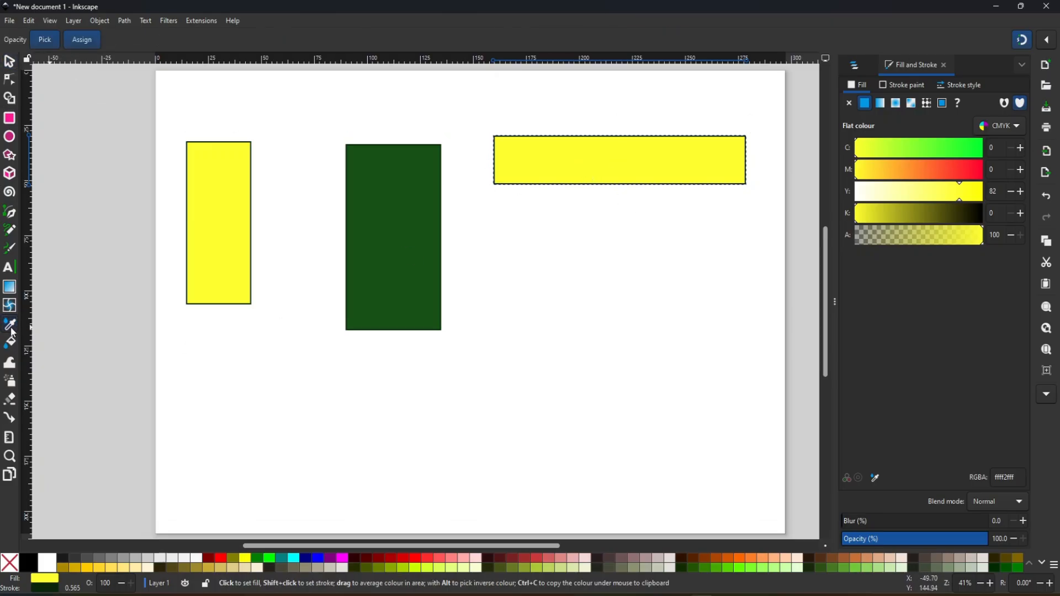
{"action": "left_click", "coordinate": [418, 238]}
{"action": "left_click", "coordinate": [206, 219]}
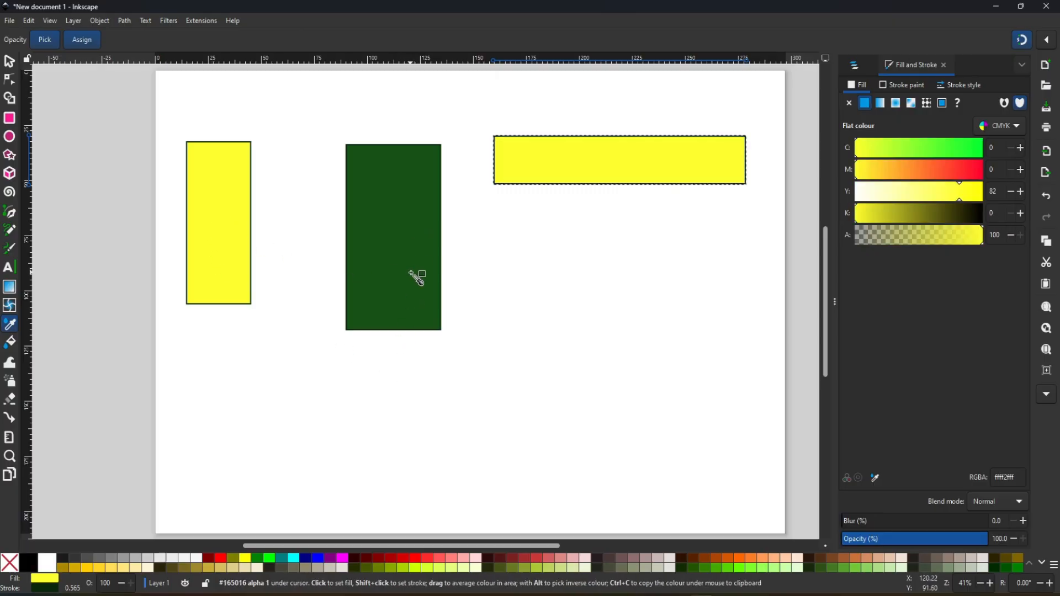
{"action": "left_click", "coordinate": [10, 61]}
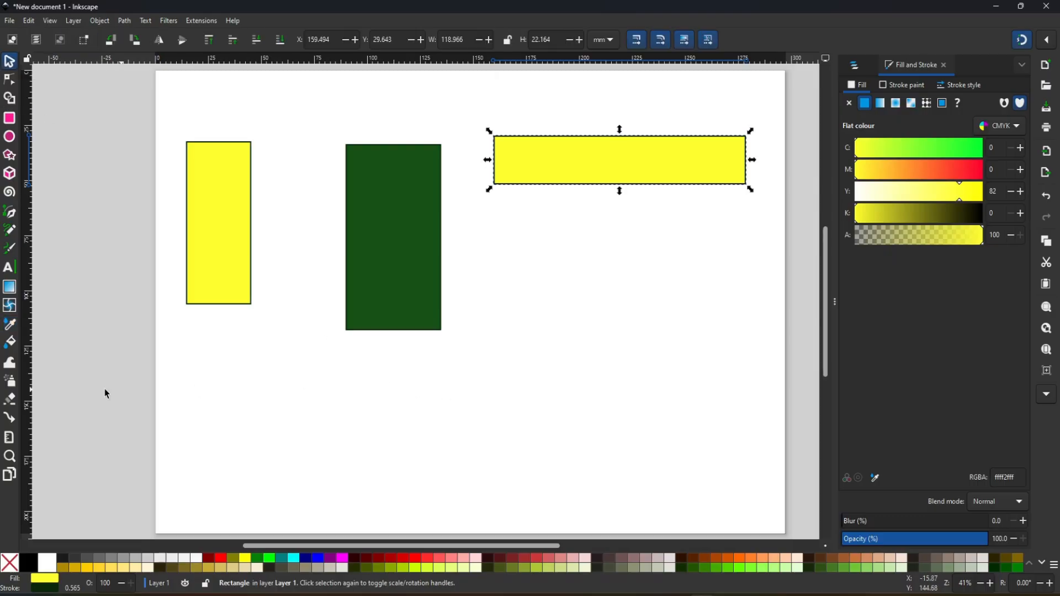
- Fill the dark green rectangle and the wide rectangle with the current yellow using the Paint Bucket tool
{"action": "left_click", "coordinate": [9, 343]}
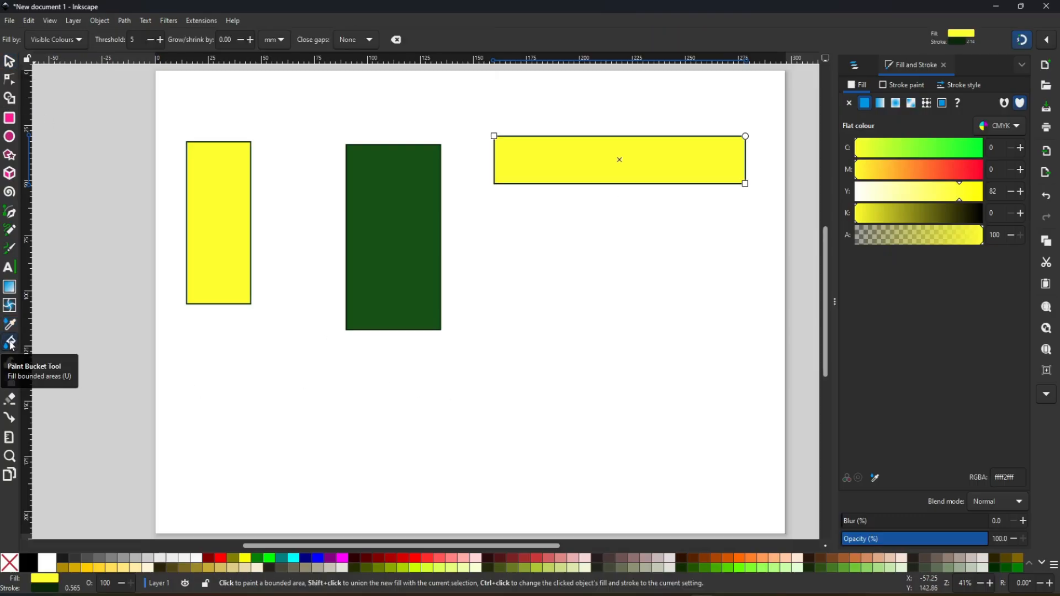
{"action": "left_click", "coordinate": [425, 265]}
{"action": "left_click", "coordinate": [613, 152]}
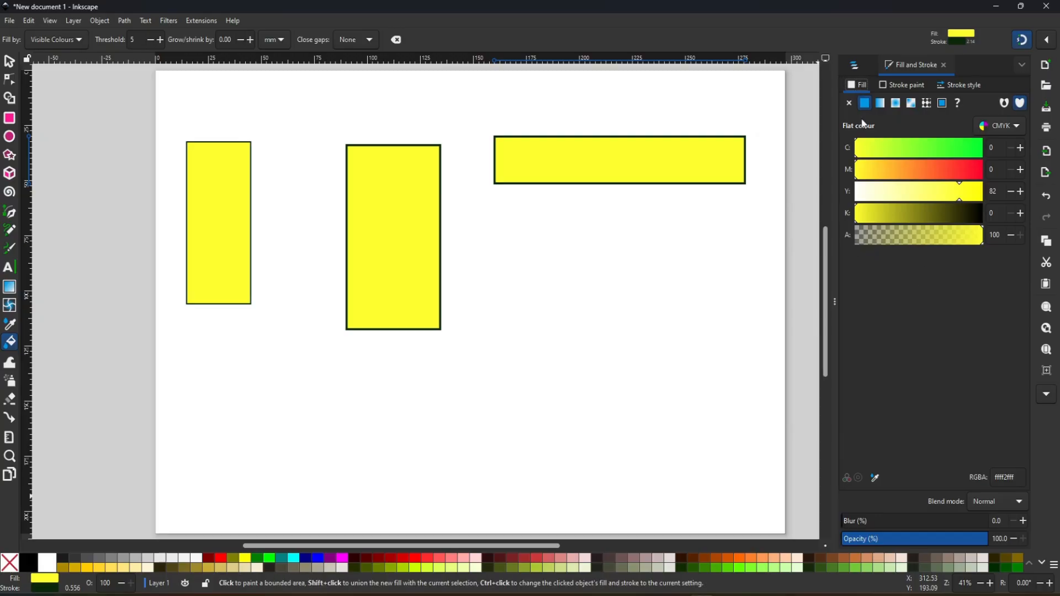
- Change the fill colour to navy (#000080) and bucket-fill both upright rectangles with it
{"action": "left_click", "coordinate": [307, 559]}
{"action": "left_click", "coordinate": [414, 257]}
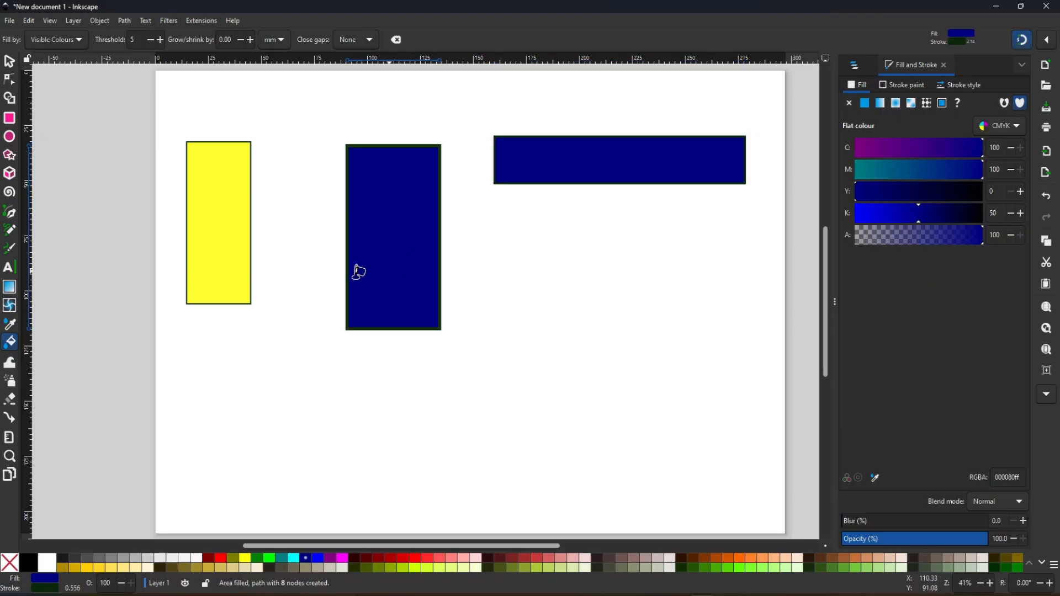
{"action": "left_click", "coordinate": [218, 237]}
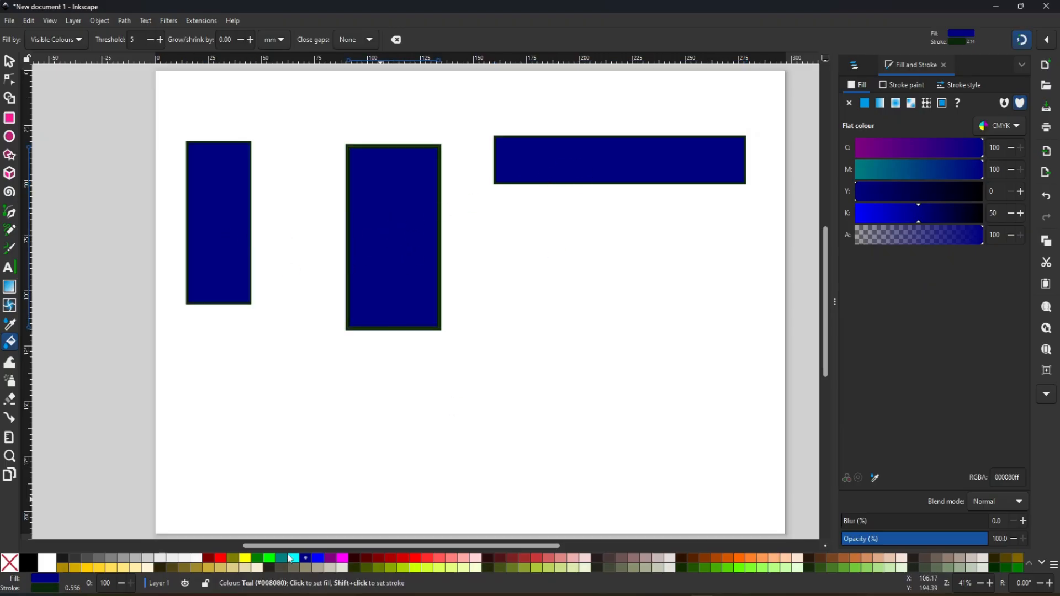
- Change the fill colour to yellow (#ffff00) and bucket-fill both upright rectangles and the wide rectangle with it
{"action": "left_click", "coordinate": [244, 559]}
{"action": "left_click", "coordinate": [420, 322]}
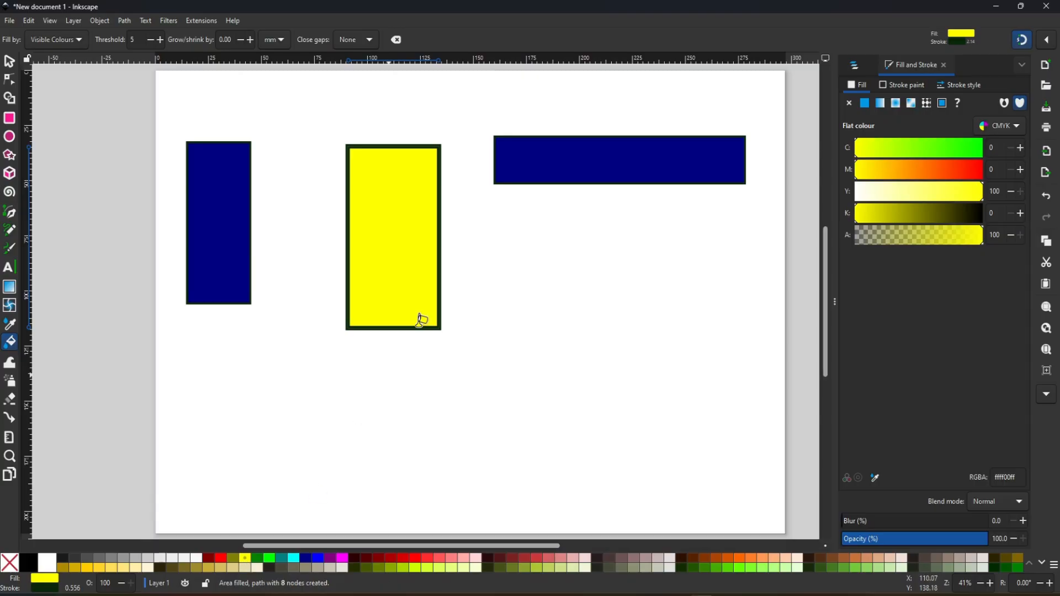
{"action": "left_click", "coordinate": [606, 164]}
{"action": "left_click", "coordinate": [227, 217]}
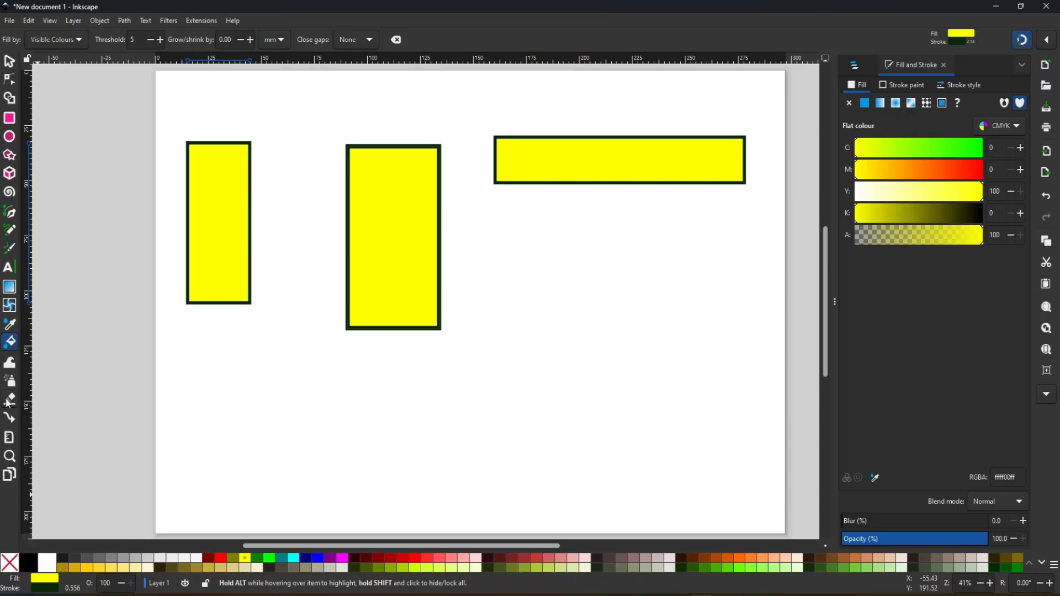
- Shift the bucket-filled yellow shapes off the rectangles beneath them with the Tweak tool
{"action": "left_click", "coordinate": [11, 363]}
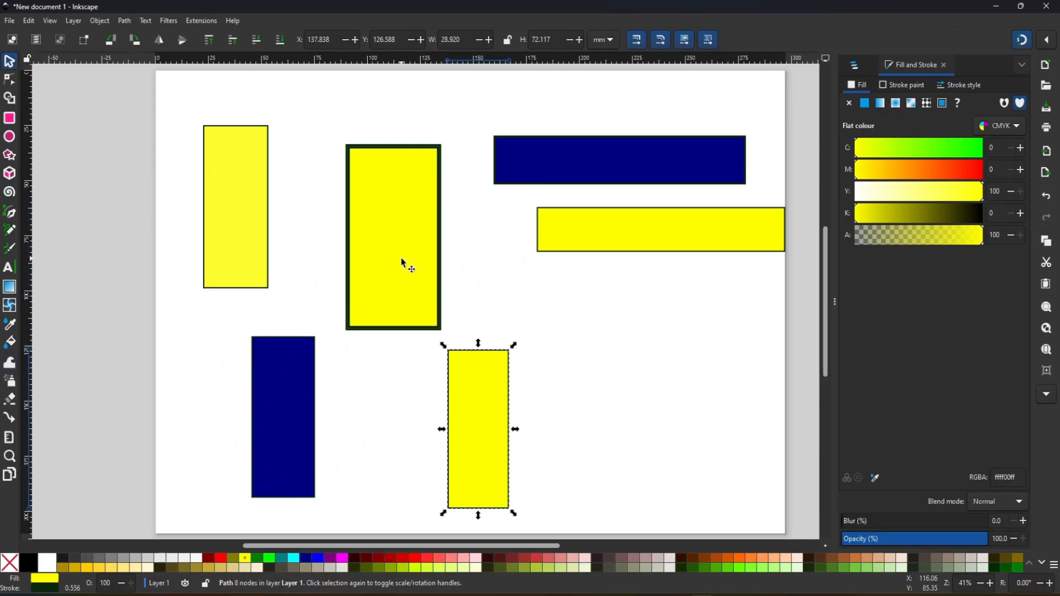
{"action": "left_click", "coordinate": [402, 264]}
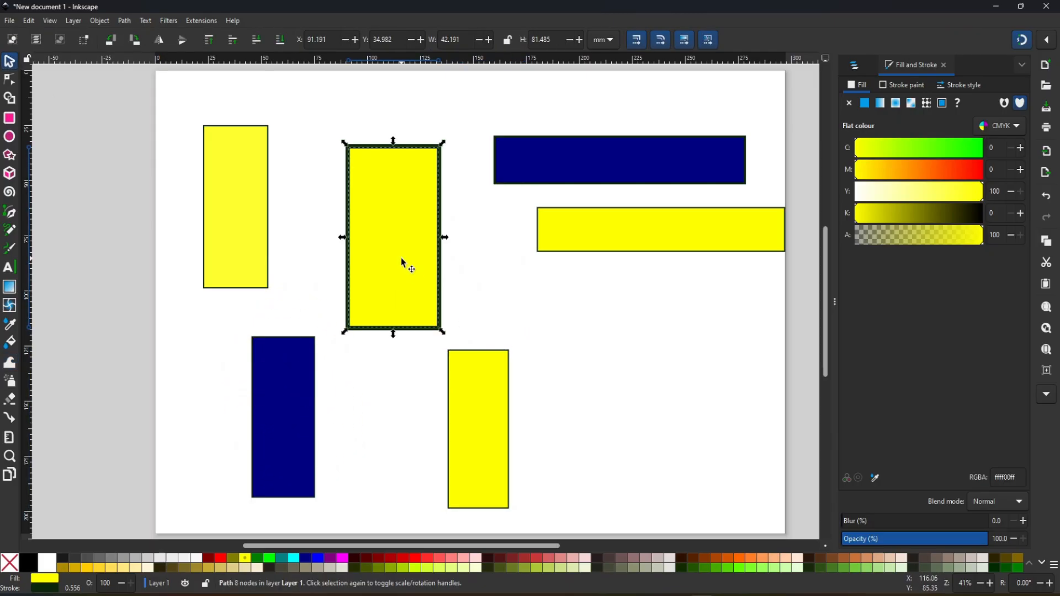
{"action": "left_click", "coordinate": [10, 362]}
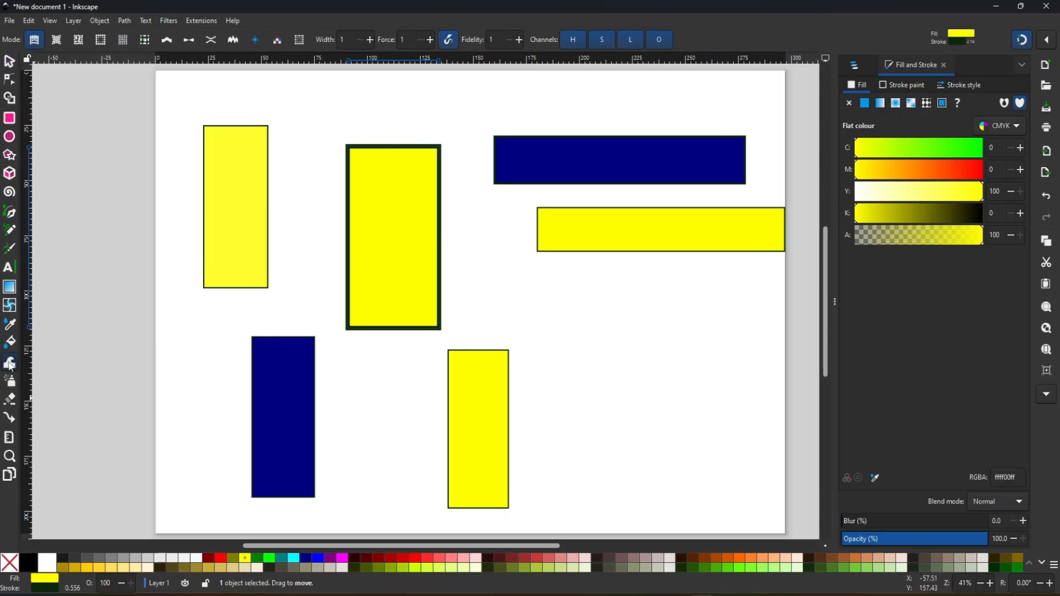
{"action": "mouse_move", "coordinate": [395, 260]}
{"action": "left_mouse_down"}
{"action": "mouse_move", "coordinate": [402, 282]}
{"action": "mouse_move", "coordinate": [398, 265]}
{"action": "mouse_move", "coordinate": [379, 265]}
{"action": "left_mouse_up"}
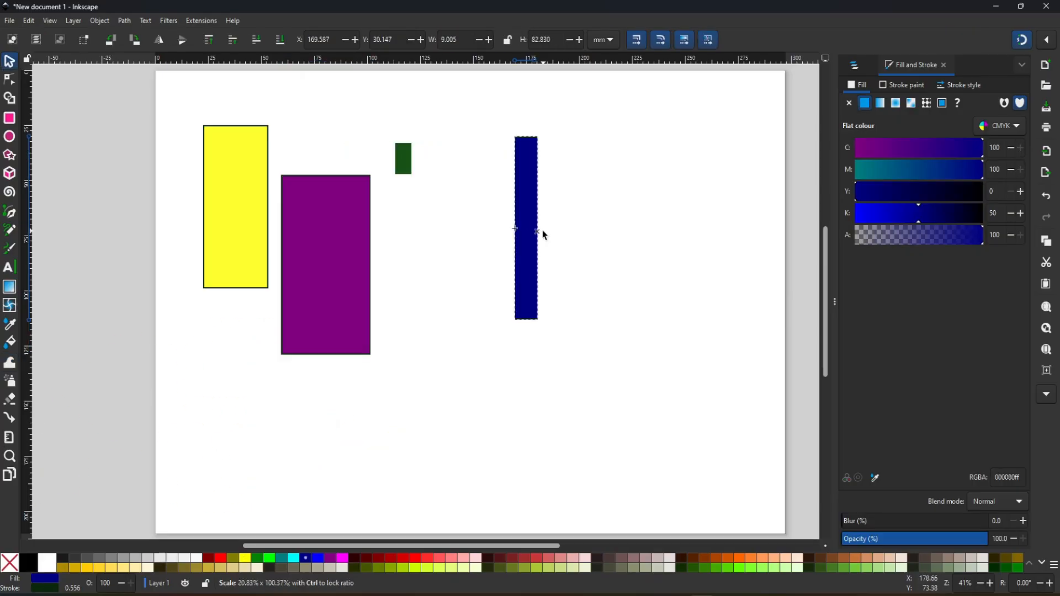
{"action": "left_click_drag", "start_coordinate": [542, 232], "coordinate": [523, 232]}
{"action": "left_click_drag", "start_coordinate": [519, 326], "coordinate": [499, 177]}
- Arrange a tilted navy bar, a green block, a purple bar and a yellow bar in a small cluster on the page's upper half
{"action": "left_click", "coordinate": [304, 254]}
{"action": "left_click_drag", "start_coordinate": [374, 171], "coordinate": [422, 155]}
{"action": "left_click", "coordinate": [514, 160]}
{"action": "left_click_drag", "start_coordinate": [522, 182], "coordinate": [385, 145]}
{"action": "double_click", "coordinate": [513, 165]}
{"action": "key", "text": "s"}
{"action": "left_click", "coordinate": [509, 161]}
{"action": "left_click", "coordinate": [231, 250]}
{"action": "left_click_drag", "start_coordinate": [272, 292], "coordinate": [426, 200]}
- Select the four small shapes, try spraying clones across the middle of the page with the Spray tool, and undo it
{"action": "left_click_drag", "start_coordinate": [319, 94], "coordinate": [577, 330]}
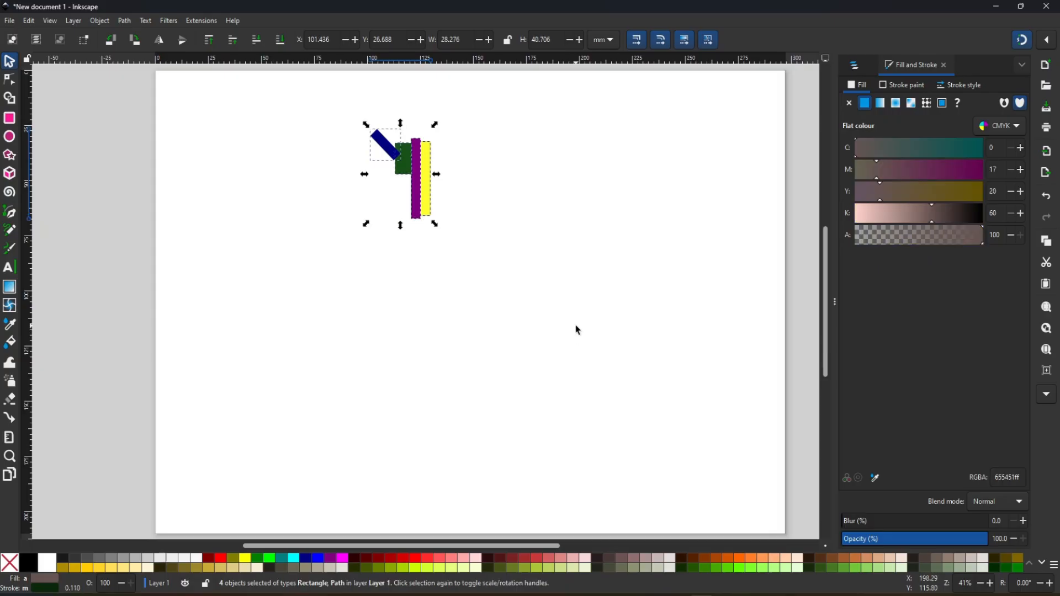
{"action": "left_click", "coordinate": [10, 382]}
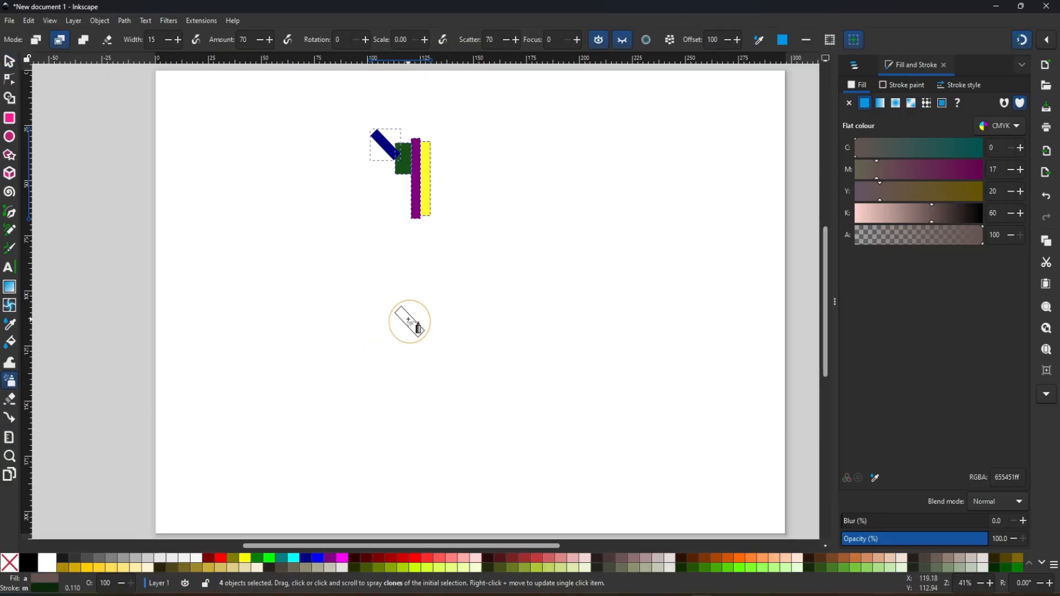
{"action": "mouse_move", "coordinate": [301, 303]}
{"action": "left_mouse_down"}
{"action": "mouse_move", "coordinate": [358, 372]}
{"action": "mouse_move", "coordinate": [500, 310]}
{"action": "mouse_move", "coordinate": [570, 295]}
{"action": "mouse_move", "coordinate": [606, 198]}
{"action": "mouse_move", "coordinate": [664, 350]}
{"action": "mouse_move", "coordinate": [641, 418]}
{"action": "left_mouse_up"}
{"action": "key", "text": "ctrl+z"}
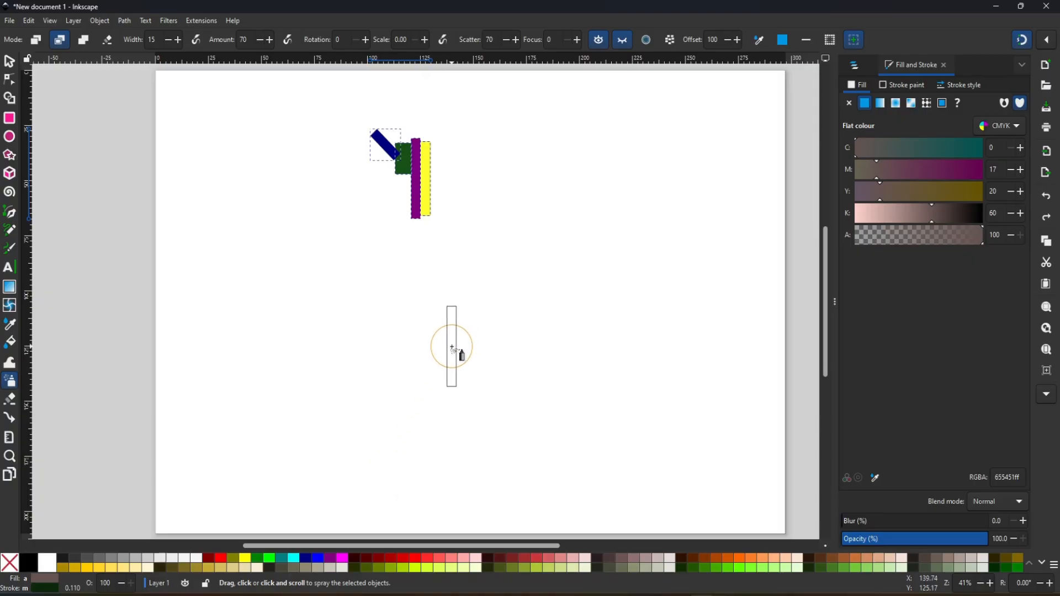
- Try several broad clone-spray passes of the four shapes over the whole page, and undo them all
{"action": "mouse_move", "coordinate": [452, 348]}
{"action": "left_mouse_down"}
{"action": "mouse_move", "coordinate": [277, 363]}
{"action": "mouse_move", "coordinate": [188, 371]}
{"action": "left_mouse_up"}
{"action": "left_click_drag", "start_coordinate": [482, 326], "coordinate": [712, 246]}
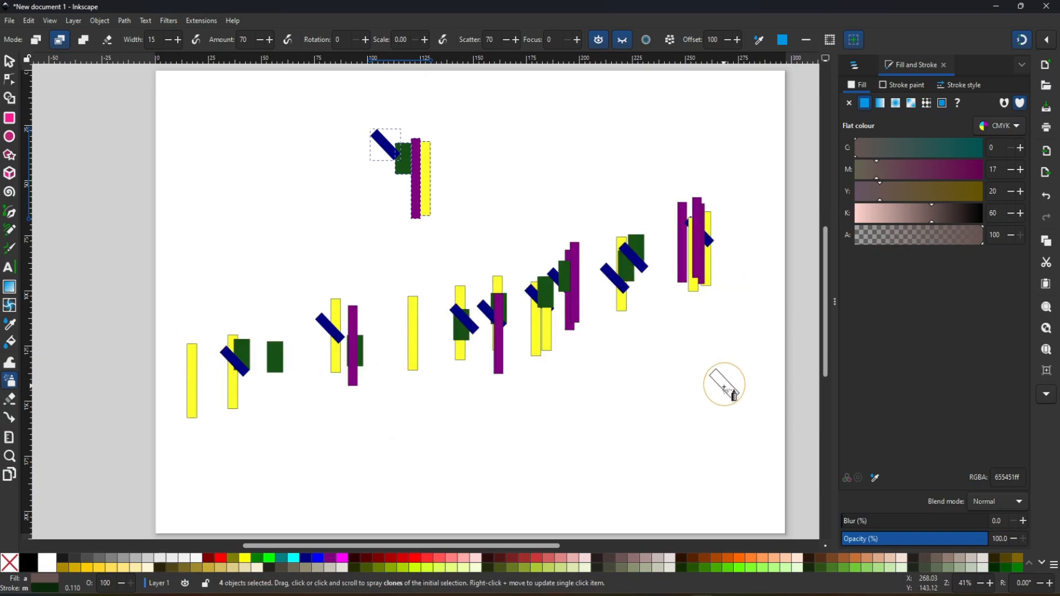
{"action": "mouse_move", "coordinate": [724, 438]}
{"action": "left_mouse_down"}
{"action": "mouse_move", "coordinate": [408, 260]}
{"action": "mouse_move", "coordinate": [694, 204]}
{"action": "mouse_move", "coordinate": [348, 425]}
{"action": "mouse_move", "coordinate": [187, 220]}
{"action": "mouse_move", "coordinate": [188, 391]}
{"action": "left_mouse_up"}
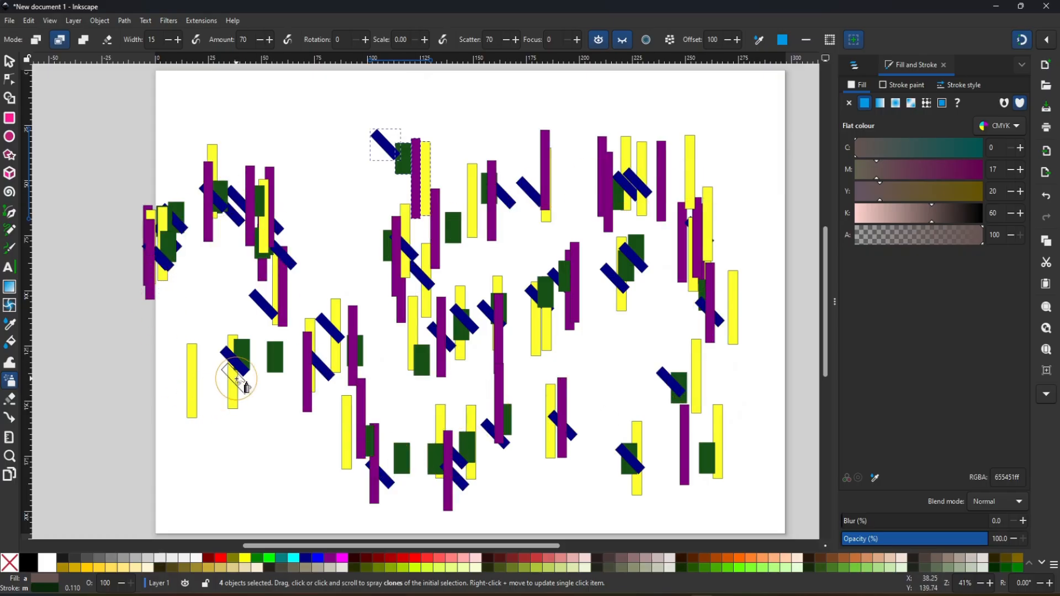
{"action": "key", "text": "ctrl+z"}
{"action": "key", "text": "ctrl+z"}
{"action": "key", "text": "ctrl+z"}
{"action": "key", "text": "ctrl+z"}
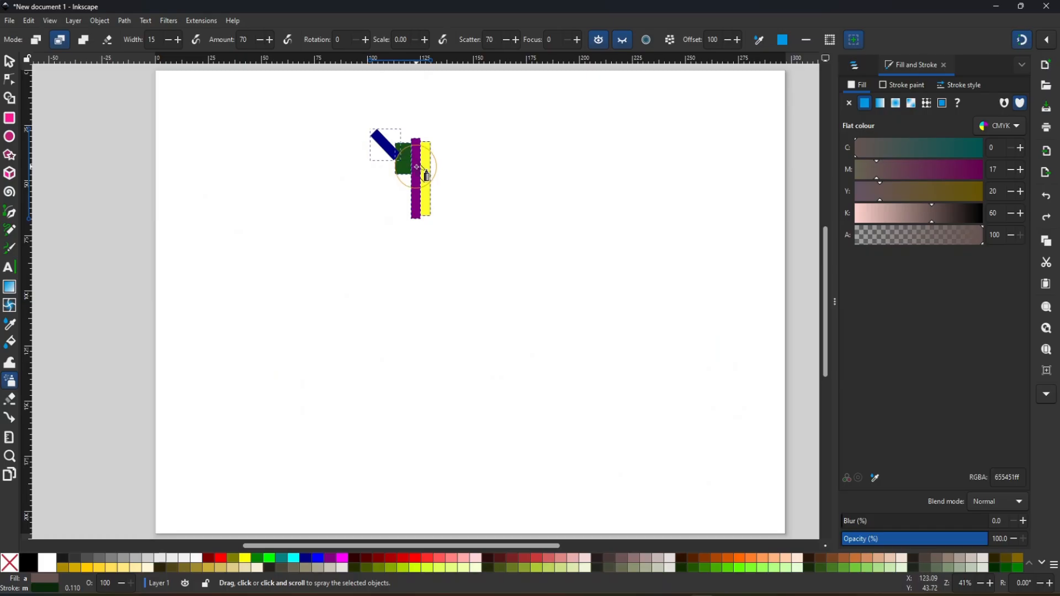
- Reselect the four small shapes and spray a winding trail of their clones around the page with the Spray tool
{"action": "left_click", "coordinate": [10, 61]}
{"action": "mouse_move", "coordinate": [319, 101]}
{"action": "left_mouse_down"}
{"action": "mouse_move", "coordinate": [437, 190]}
{"action": "mouse_move", "coordinate": [519, 298]}
{"action": "left_mouse_up"}
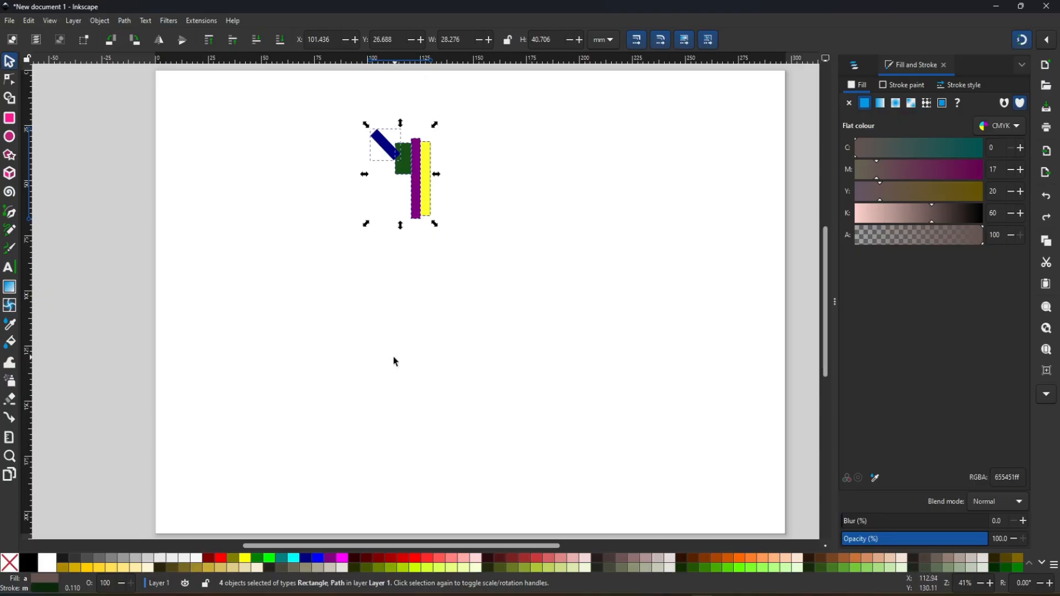
{"action": "left_click", "coordinate": [12, 385]}
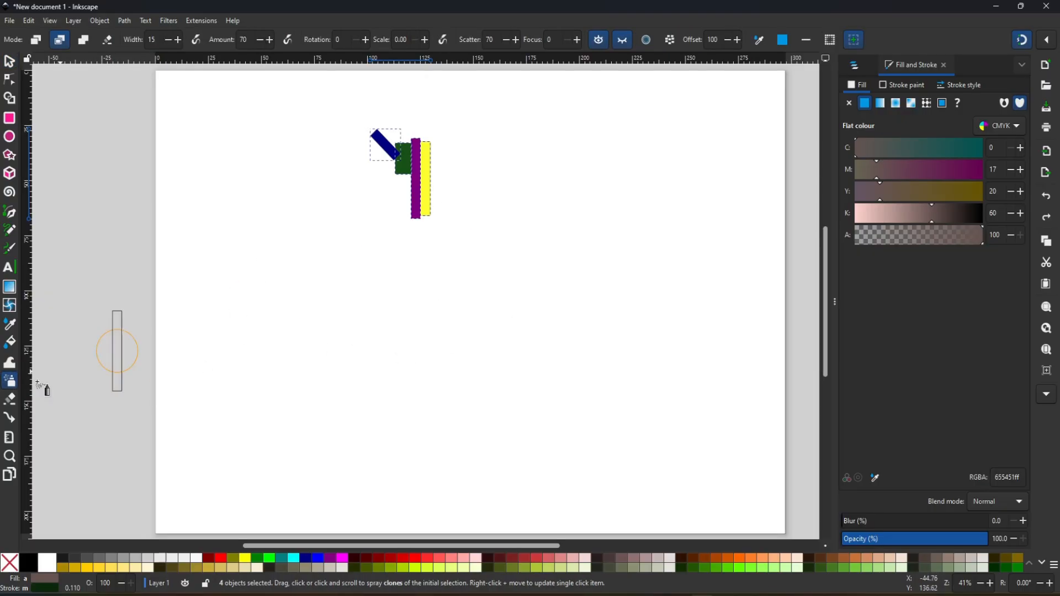
{"action": "mouse_move", "coordinate": [670, 215]}
{"action": "left_mouse_down"}
{"action": "mouse_move", "coordinate": [474, 303]}
{"action": "mouse_move", "coordinate": [302, 318]}
{"action": "mouse_move", "coordinate": [250, 170]}
{"action": "mouse_move", "coordinate": [575, 171]}
{"action": "mouse_move", "coordinate": [657, 425]}
{"action": "left_mouse_up"}
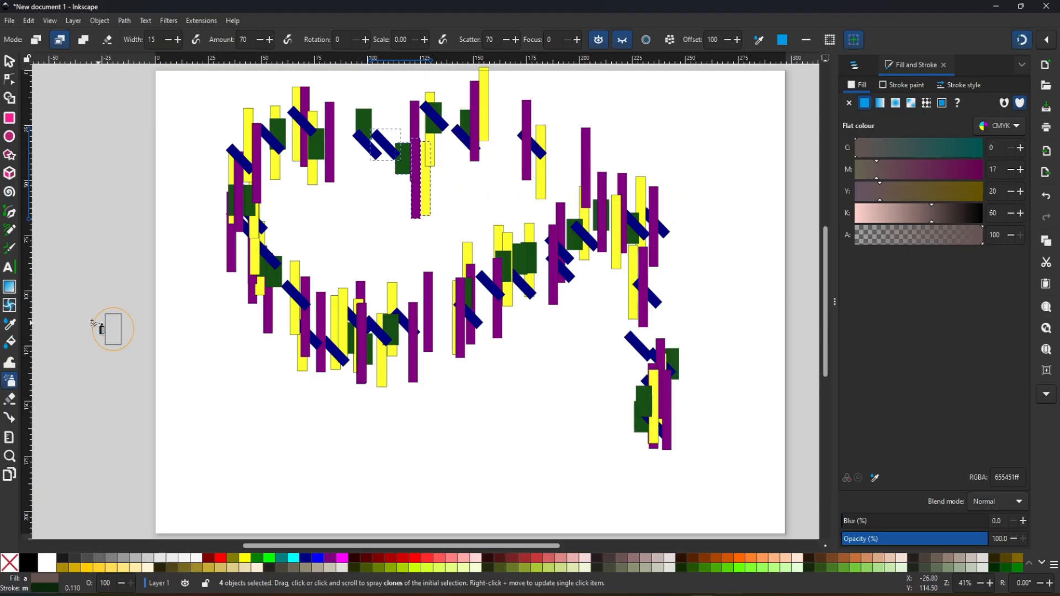
- Erase several strokes through the sprayed clones and original shapes with the Eraser tool in cut-out mode, width 10
{"action": "left_click", "coordinate": [9, 399]}
{"action": "mouse_move", "coordinate": [274, 397]}
{"action": "left_mouse_down"}
{"action": "mouse_move", "coordinate": [586, 255]}
{"action": "mouse_move", "coordinate": [427, 377]}
{"action": "mouse_move", "coordinate": [279, 337]}
{"action": "mouse_move", "coordinate": [302, 126]}
{"action": "mouse_move", "coordinate": [665, 237]}
{"action": "left_mouse_up"}
{"action": "mouse_move", "coordinate": [693, 348]}
{"action": "left_mouse_down"}
{"action": "mouse_move", "coordinate": [682, 337]}
{"action": "mouse_move", "coordinate": [610, 505]}
{"action": "left_mouse_up"}
{"action": "left_click_drag", "start_coordinate": [638, 326], "coordinate": [496, 432]}
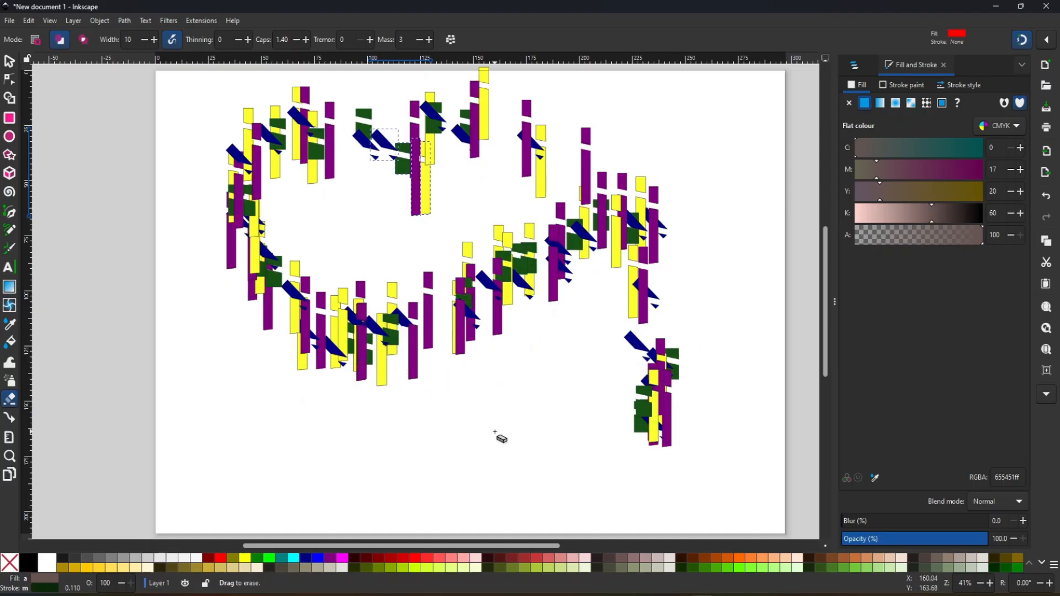
- Delete everything on the canvas and draw a purple rectangle about 158 × 55 mm across the middle of the page
{"action": "key", "text": "ctrl+a"}
{"action": "key", "text": "Delete"}
{"action": "left_click", "coordinate": [14, 123]}
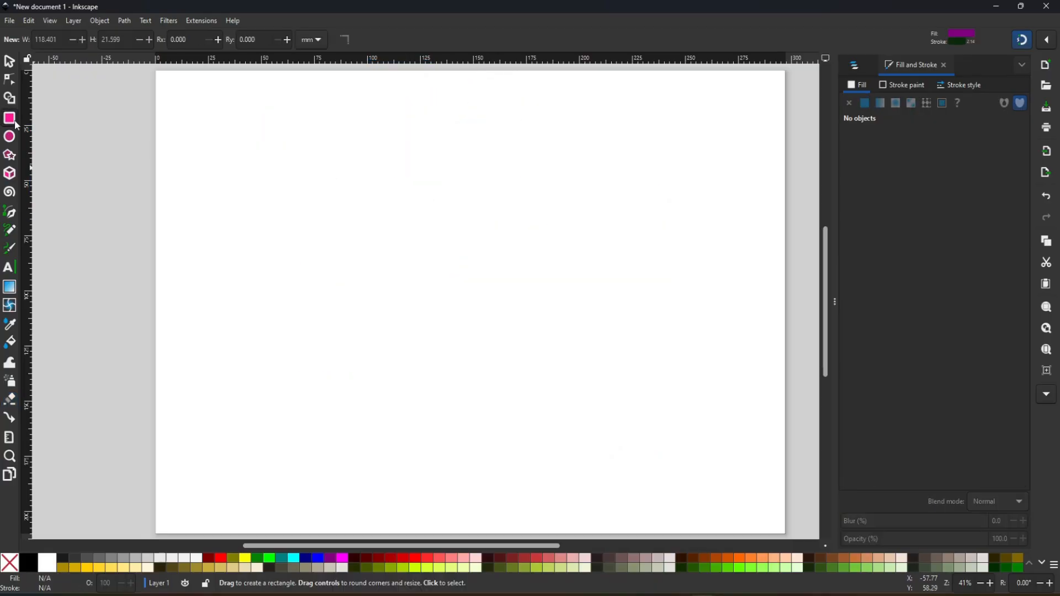
{"action": "left_click_drag", "start_coordinate": [260, 207], "coordinate": [595, 329]}
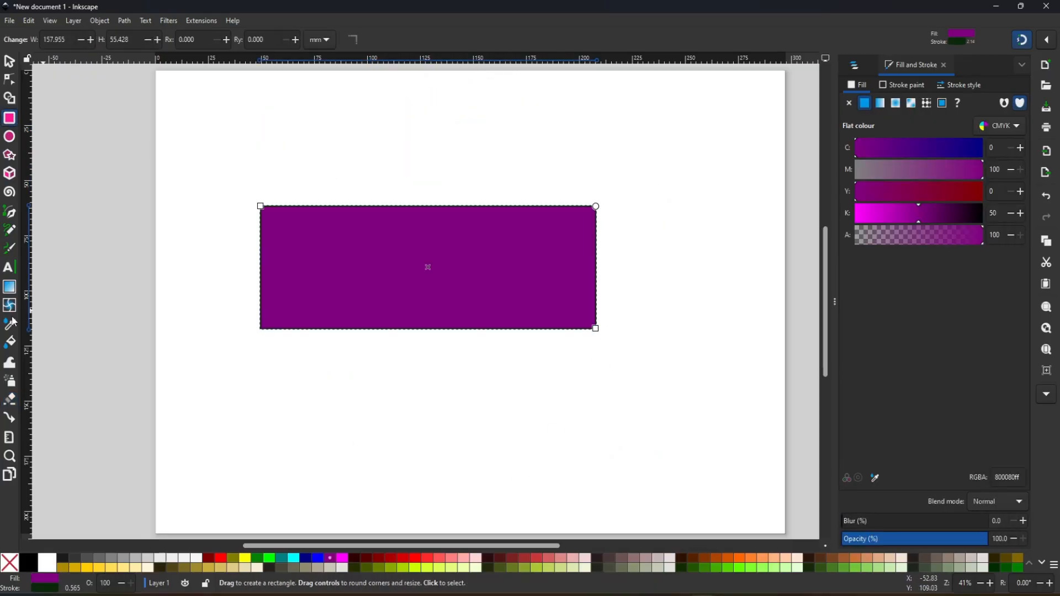
- Cut two roughly vertical gaps and one horizontal gap through the purple rectangle with the Eraser tool
{"action": "left_click", "coordinate": [12, 403]}
{"action": "mouse_move", "coordinate": [291, 162]}
{"action": "left_mouse_down"}
{"action": "mouse_move", "coordinate": [312, 239]}
{"action": "mouse_move", "coordinate": [327, 403]}
{"action": "left_mouse_up"}
{"action": "left_click_drag", "start_coordinate": [412, 169], "coordinate": [429, 436]}
{"action": "left_click_drag", "start_coordinate": [644, 261], "coordinate": [223, 252]}
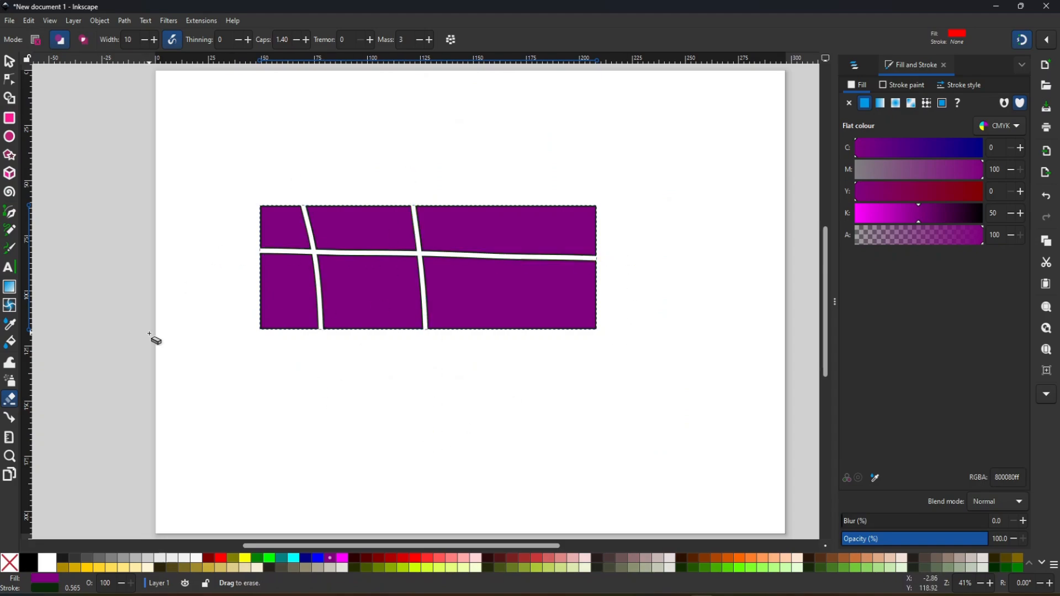
- Move the cut purple rectangle with snapping on and off, leaving it overlapping the page's left edge near the top
{"action": "left_click", "coordinate": [12, 64]}
{"action": "left_click_drag", "start_coordinate": [547, 271], "coordinate": [442, 201]}
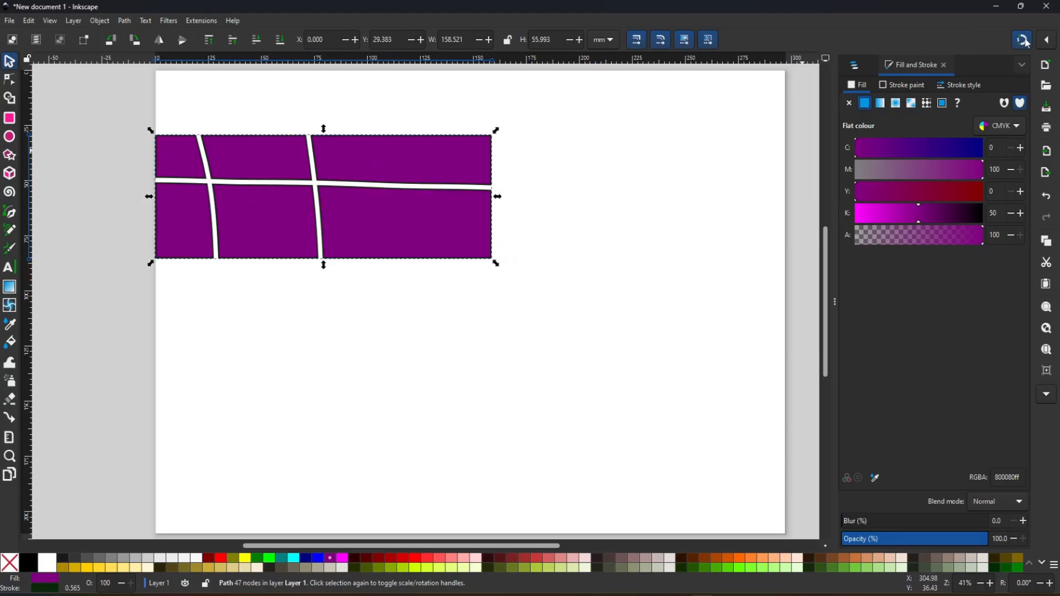
{"action": "left_click_drag", "start_coordinate": [429, 188], "coordinate": [462, 207]}
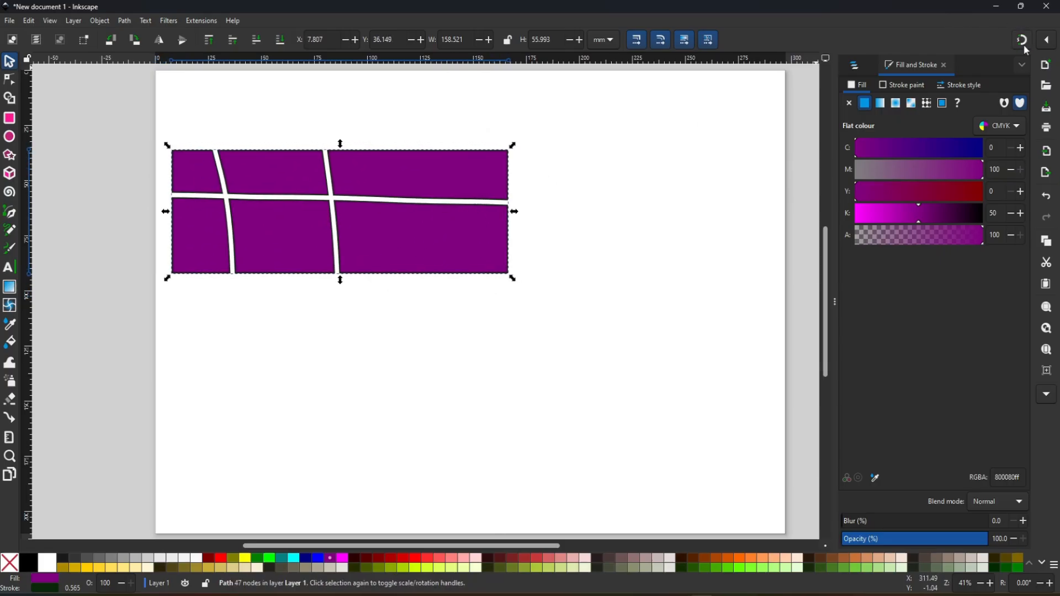
{"action": "left_click_drag", "start_coordinate": [389, 223], "coordinate": [373, 161]}
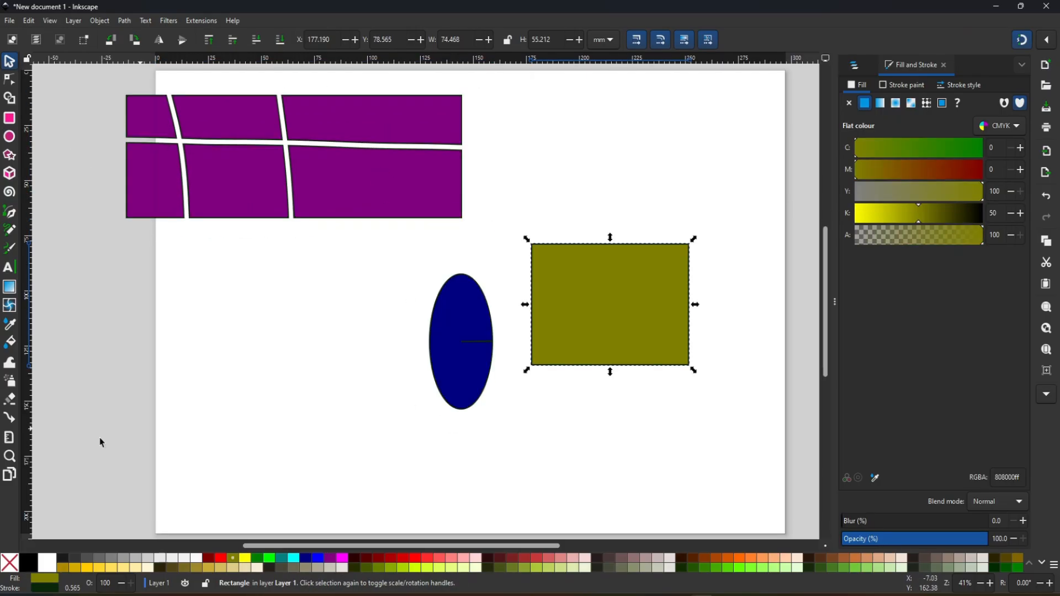
- Connect the centre of the navy ellipse to the centre of the olive rectangle with the Connector tool
{"action": "left_click", "coordinate": [9, 419]}
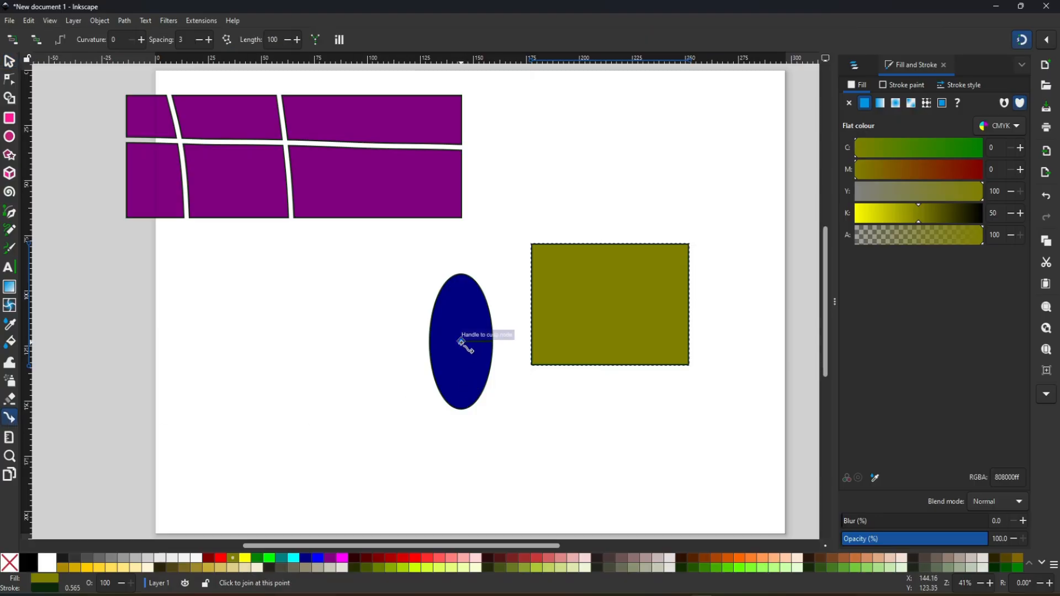
{"action": "left_click_drag", "start_coordinate": [462, 343], "coordinate": [534, 337]}
{"action": "left_click_drag", "start_coordinate": [605, 322], "coordinate": [611, 306]}
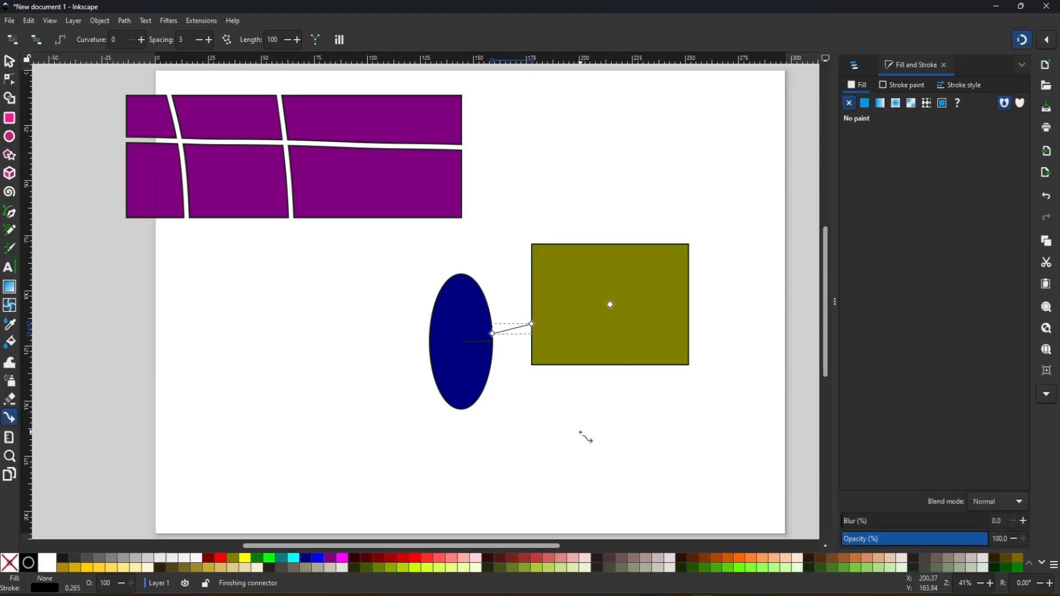
- Move the connected ellipse and olive rectangle around the page to test the connector, leaving them closer together on the lower half
{"action": "left_click", "coordinate": [9, 60]}
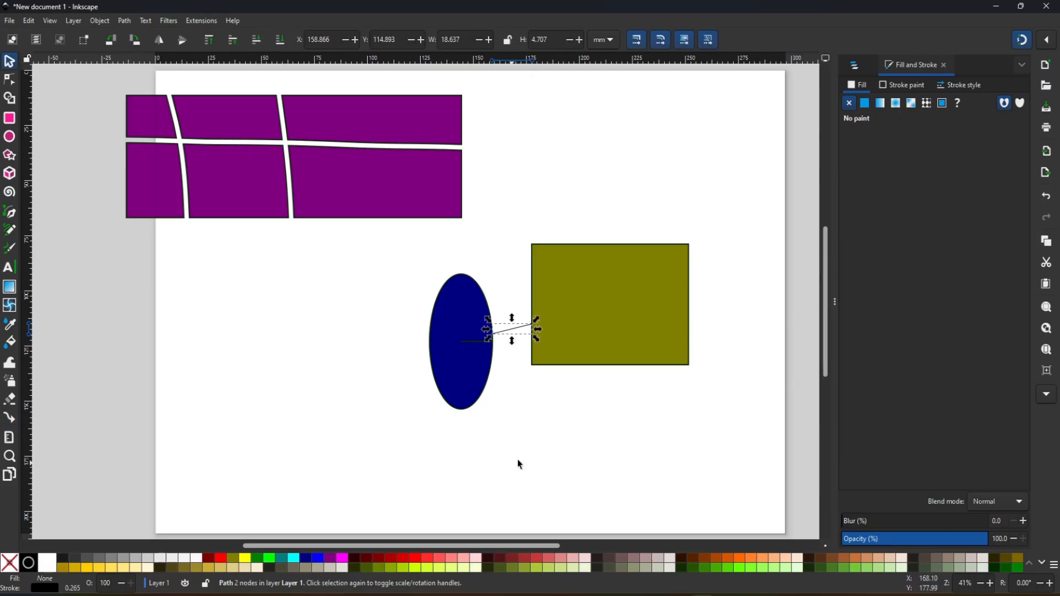
{"action": "left_click_drag", "start_coordinate": [450, 378], "coordinate": [280, 416]}
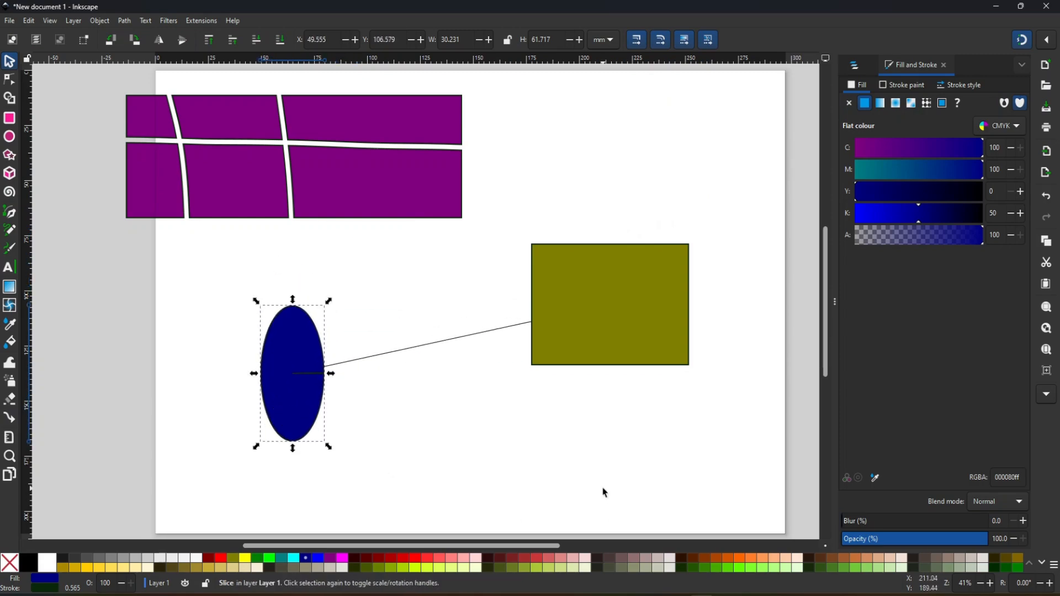
{"action": "left_click_drag", "start_coordinate": [296, 352], "coordinate": [297, 324]}
{"action": "left_click_drag", "start_coordinate": [656, 310], "coordinate": [626, 329]}
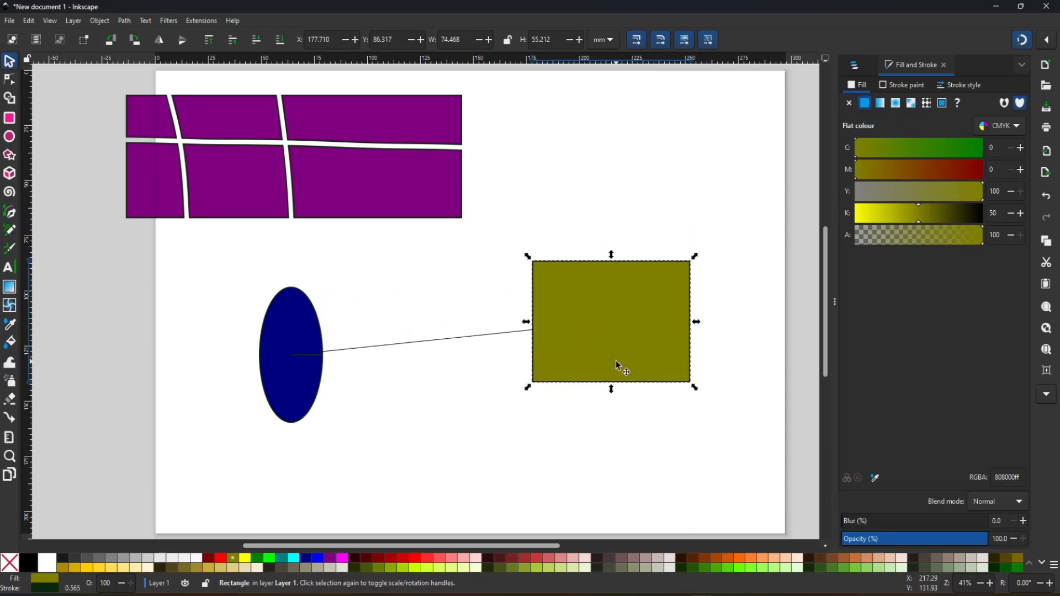
{"action": "left_click_drag", "start_coordinate": [315, 353], "coordinate": [411, 360]}
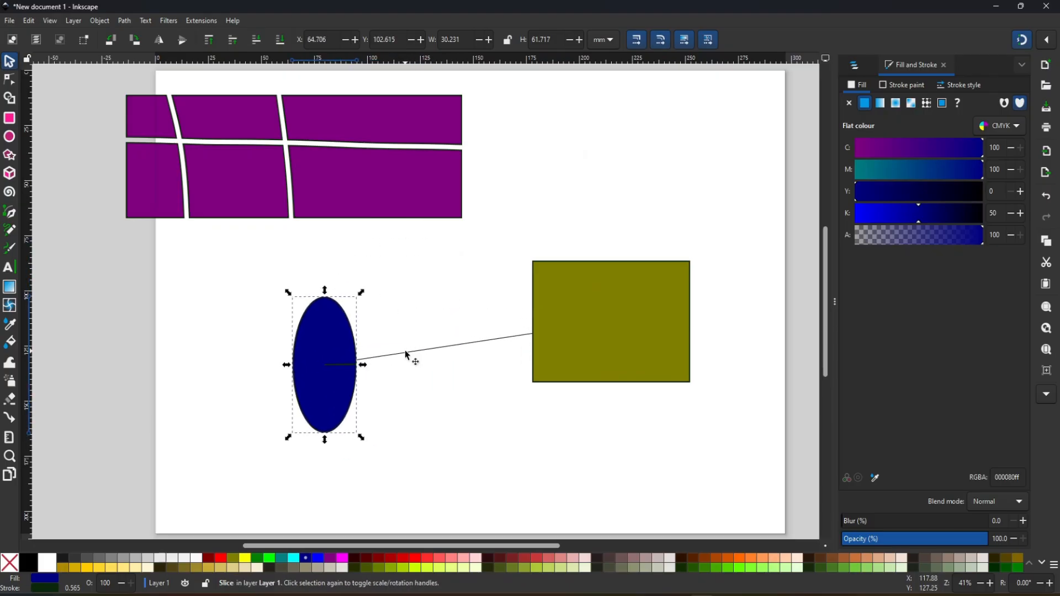
{"action": "left_click_drag", "start_coordinate": [652, 331], "coordinate": [558, 390]}
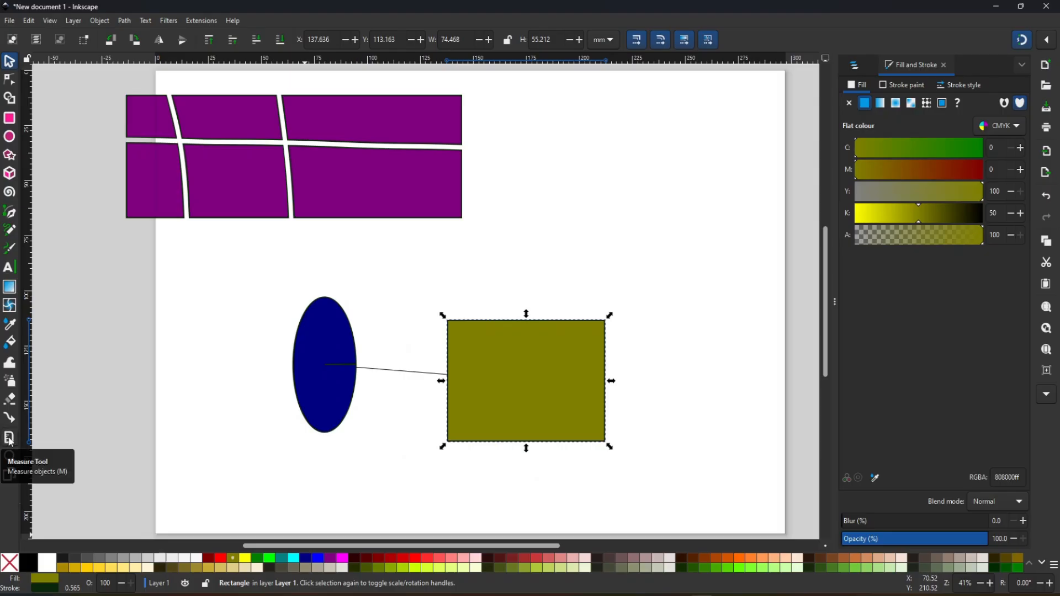
- Check the dimensions and positions of the navy ellipse and the olive rectangle with the Measure tool
{"action": "left_click", "coordinate": [9, 438]}
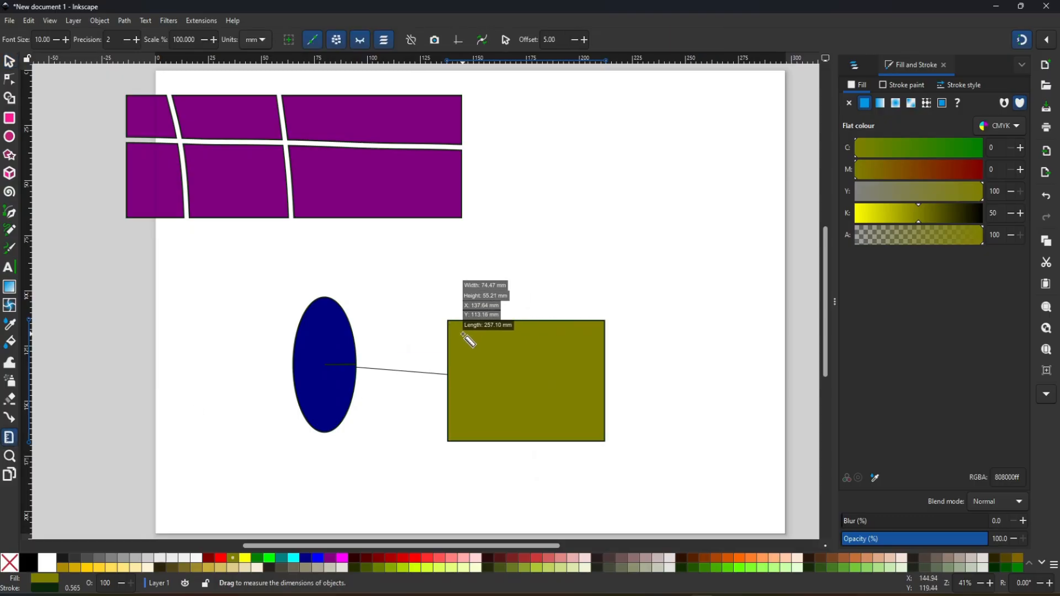
{"action": "mouse_move", "coordinate": [314, 364]}
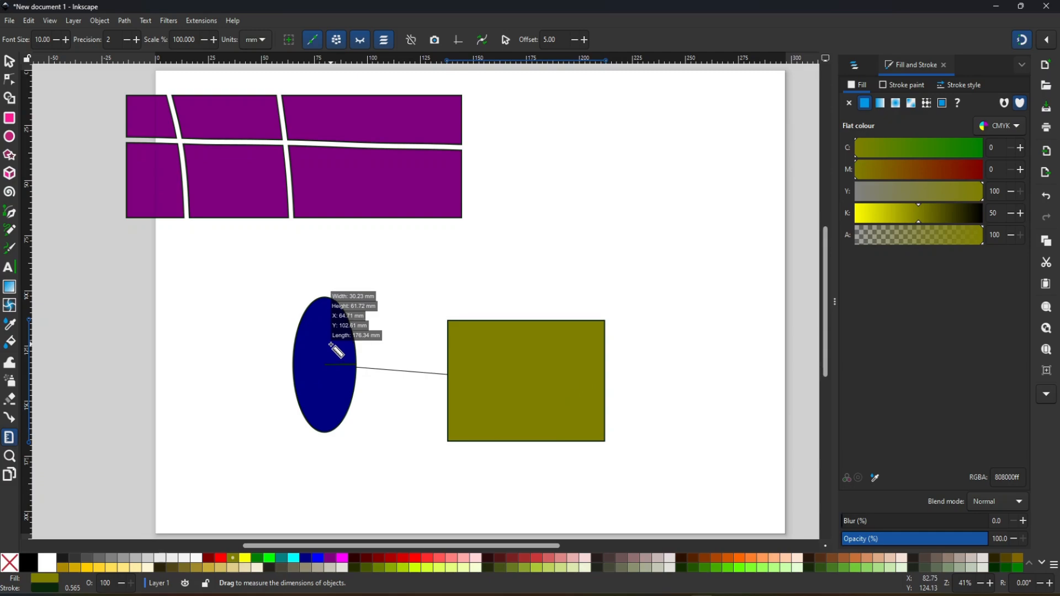
{"action": "mouse_move", "coordinate": [526, 385]}
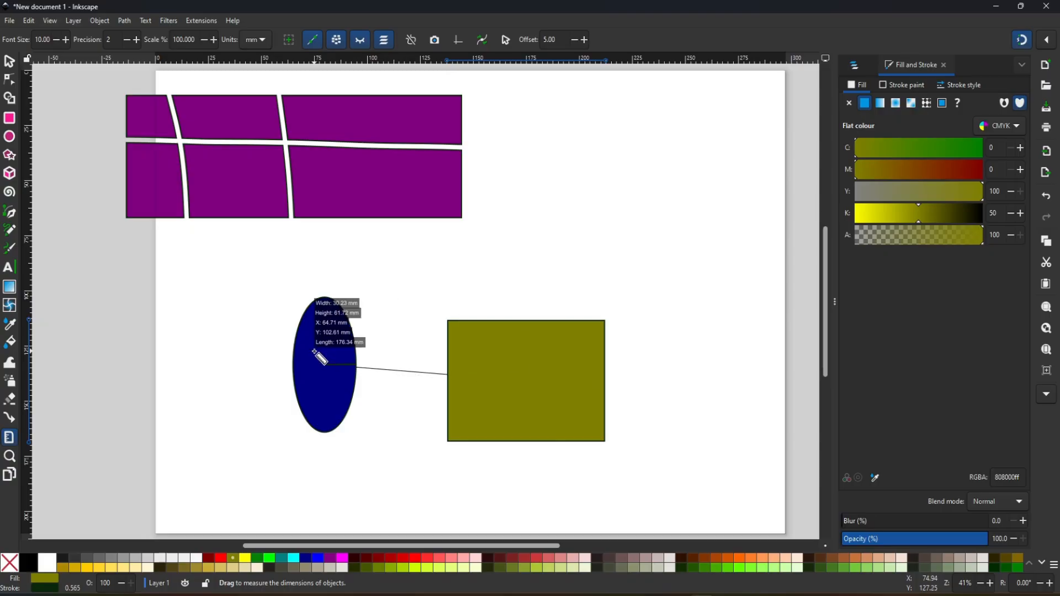
{"action": "mouse_move", "coordinate": [519, 347]}
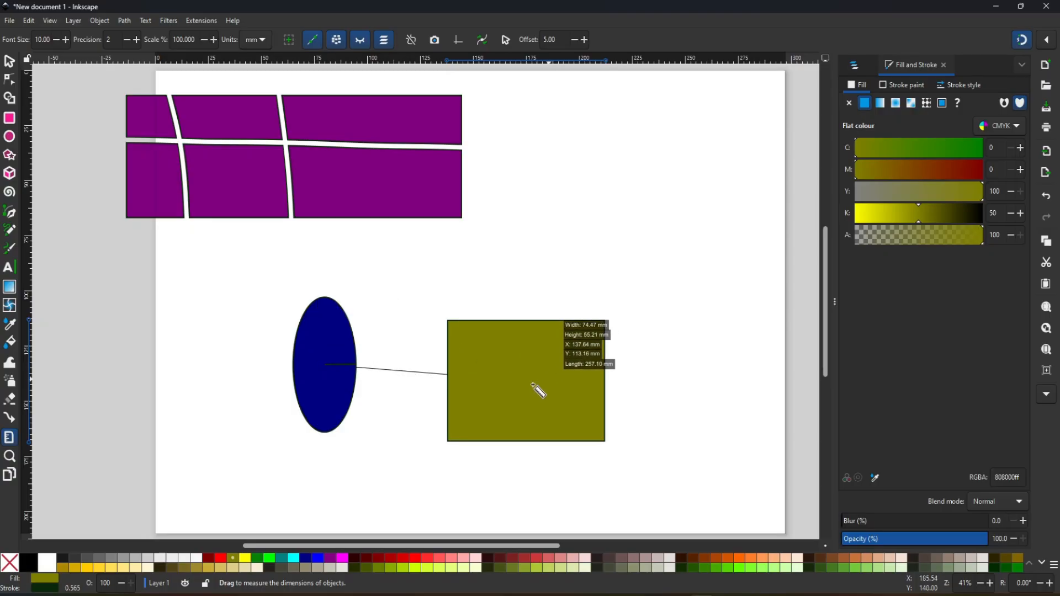
- Zoom in on the area between the purple, navy and olive shapes with the Zoom tool
{"action": "left_click", "coordinate": [8, 455]}
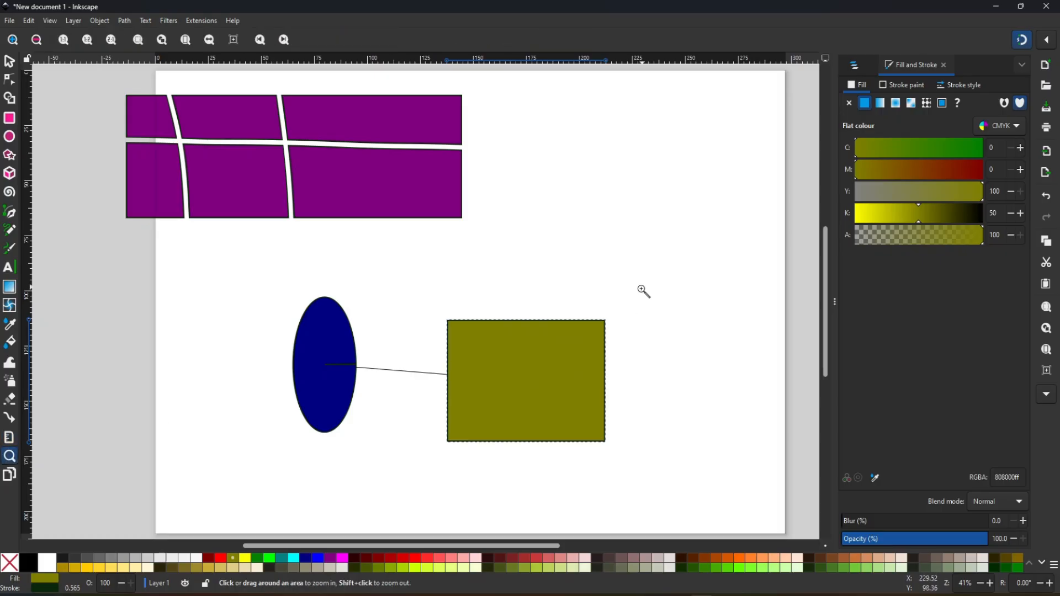
{"action": "left_click", "coordinate": [470, 260]}
{"action": "left_click", "coordinate": [473, 269]}
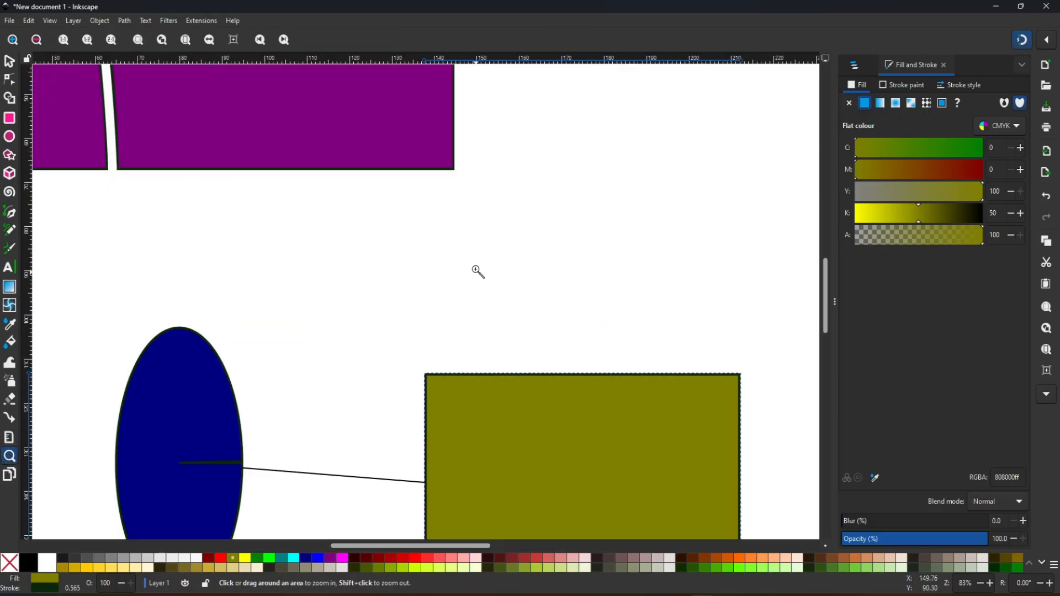
- Zoom out with the Zoom tool until the purple, navy and olive shapes are all in view
{"action": "left_click", "coordinate": [36, 42]}
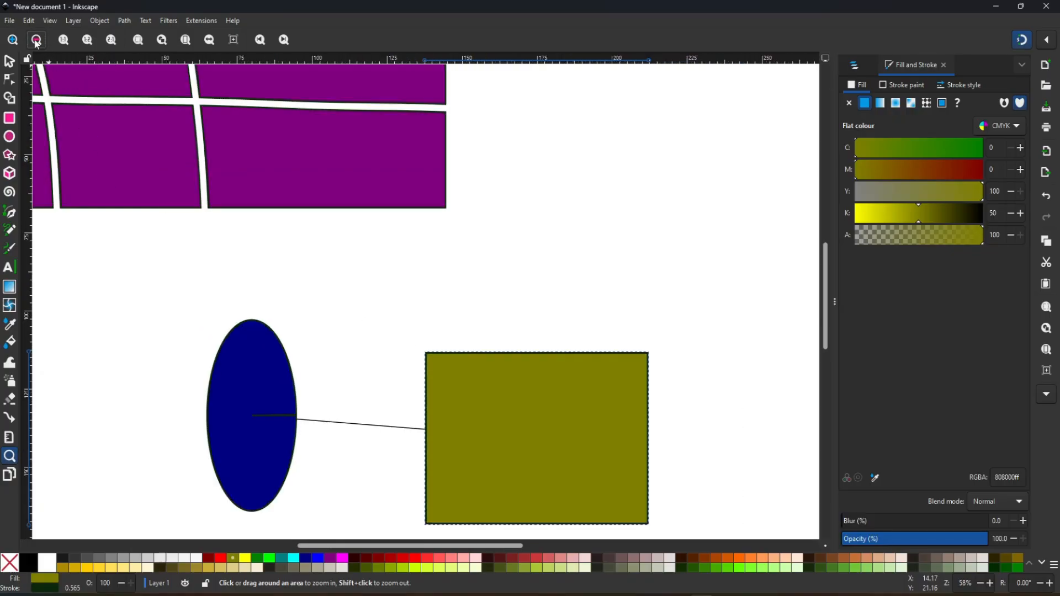
{"action": "left_click", "coordinate": [36, 42]}
{"action": "left_click", "coordinate": [36, 42]}
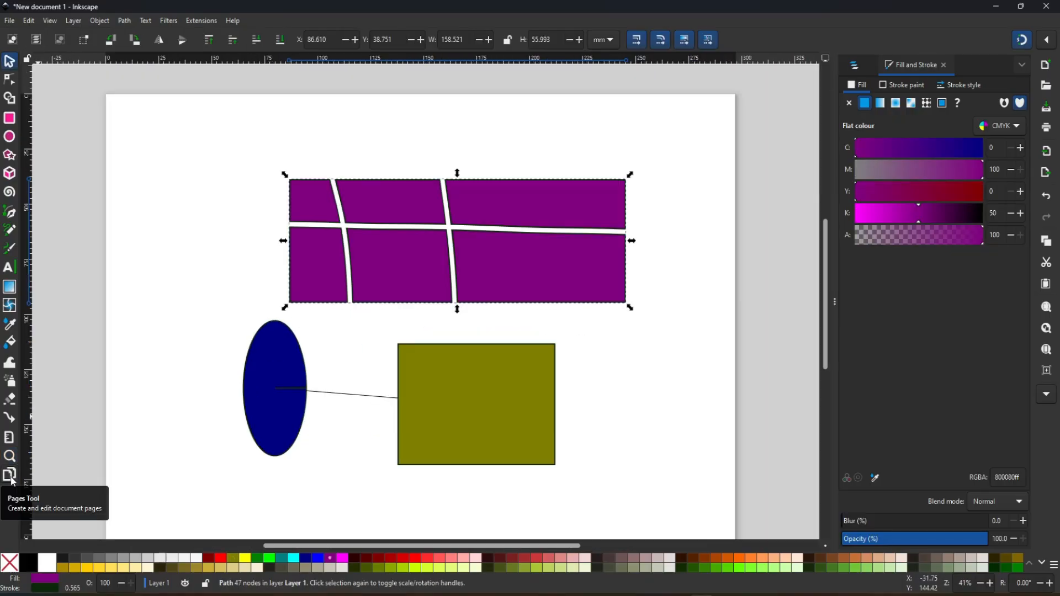
- Resize the page to about 279 × 189 mm with the Pages tool, and fit the whole page in the view
{"action": "left_click", "coordinate": [11, 478]}
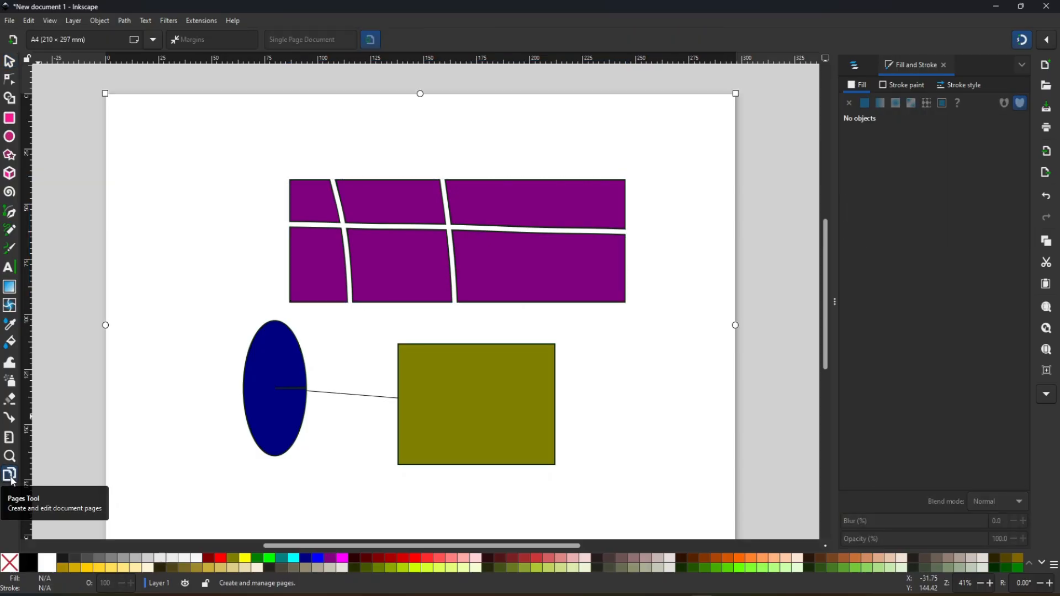
{"action": "left_click_drag", "start_coordinate": [640, 416], "coordinate": [564, 277]}
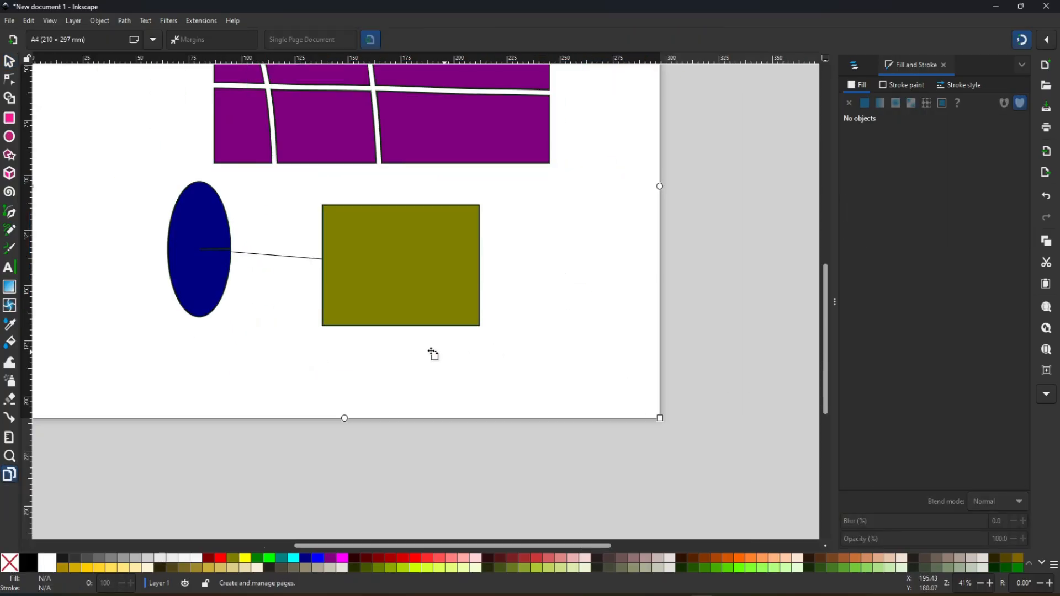
{"action": "left_click_drag", "start_coordinate": [300, 220], "coordinate": [473, 369]}
{"action": "left_click_drag", "start_coordinate": [664, 343], "coordinate": [594, 292]}
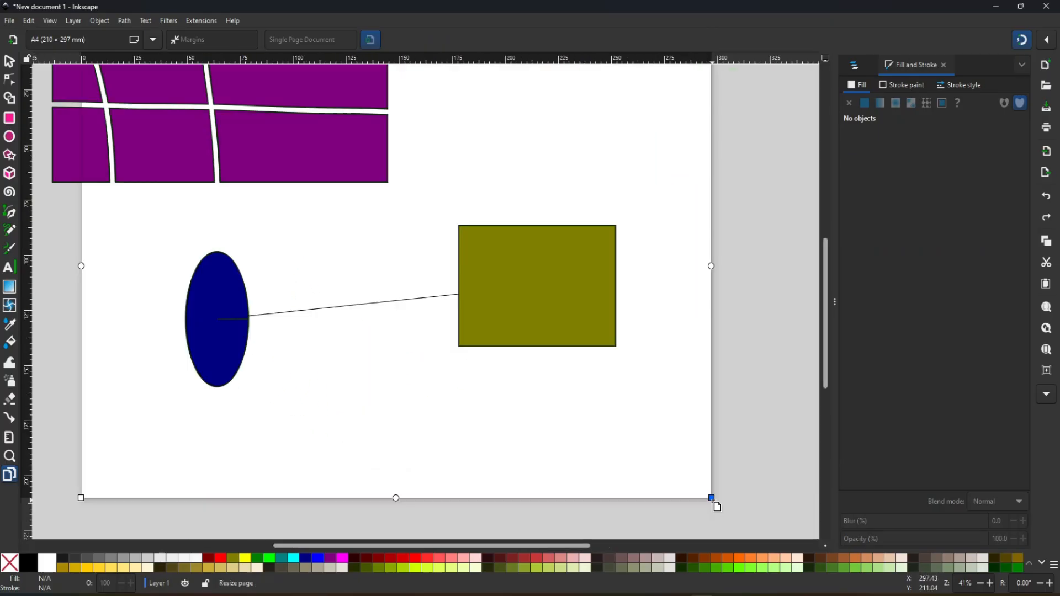
{"action": "left_click_drag", "start_coordinate": [711, 499], "coordinate": [678, 459]}
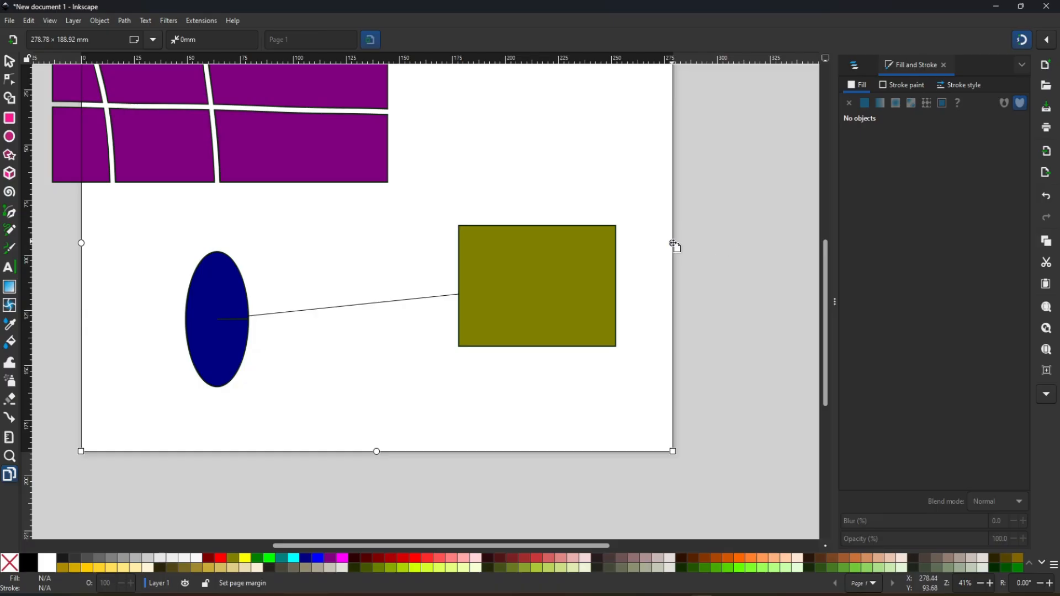
{"action": "left_click_drag", "start_coordinate": [610, 306], "coordinate": [630, 266]}
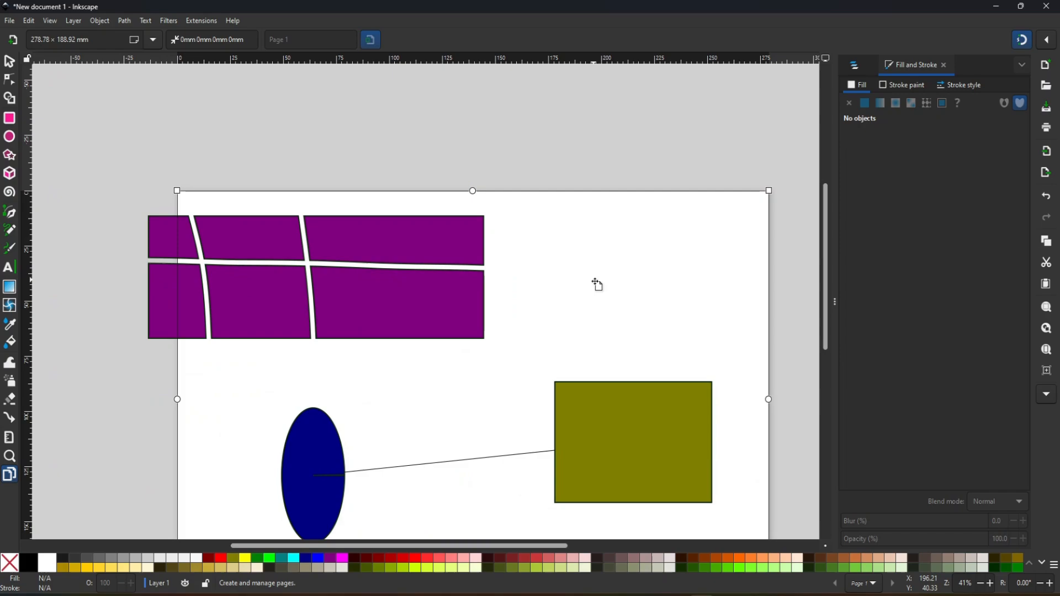
{"action": "key", "text": "5"}
{"action": "key", "text": "s"}
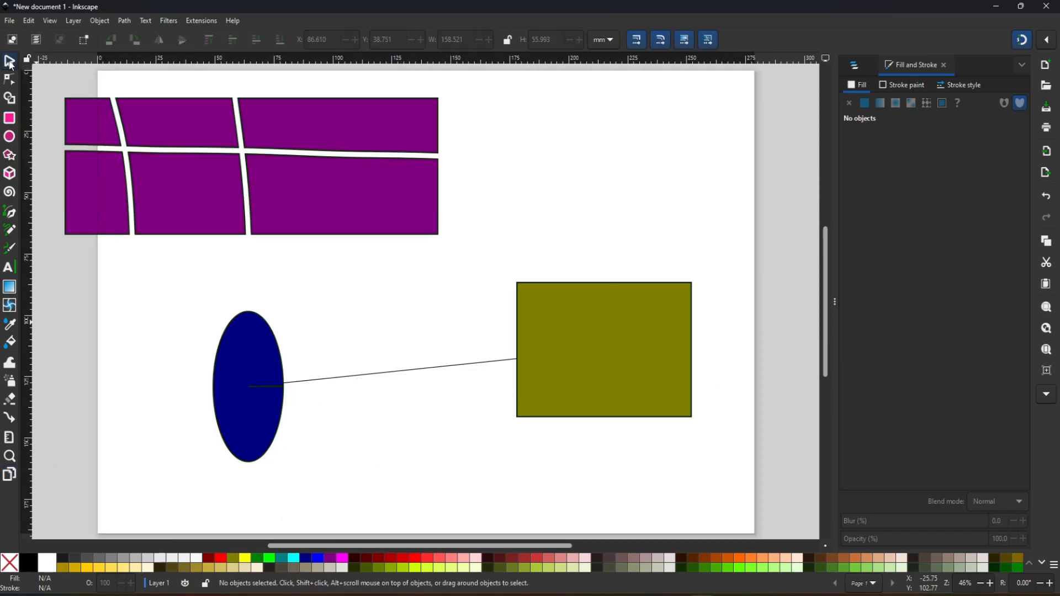
- Examine the zoom and canvas orientation commands for the view, and reset the canvas flipping
{"action": "left_click", "coordinate": [8, 21]}
{"action": "mouse_move", "coordinate": [48, 20]}
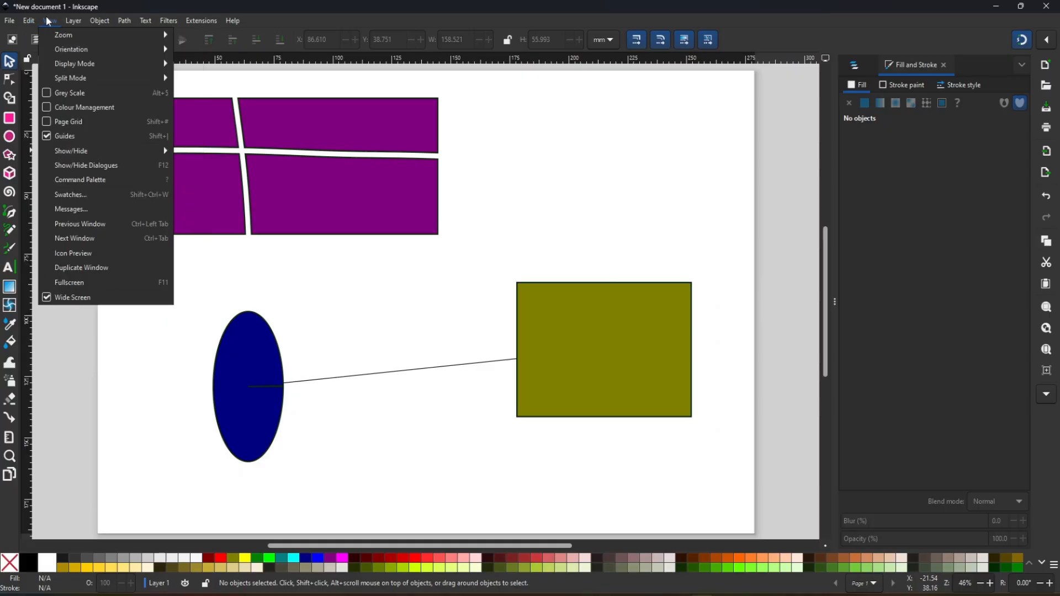
{"action": "mouse_move", "coordinate": [82, 35]}
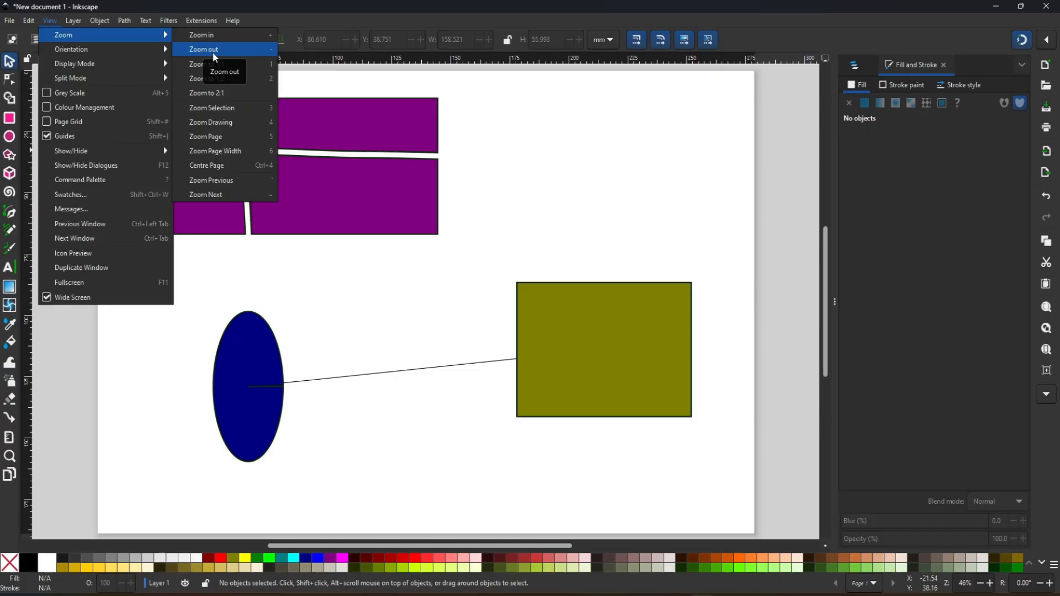
{"action": "mouse_move", "coordinate": [145, 55]}
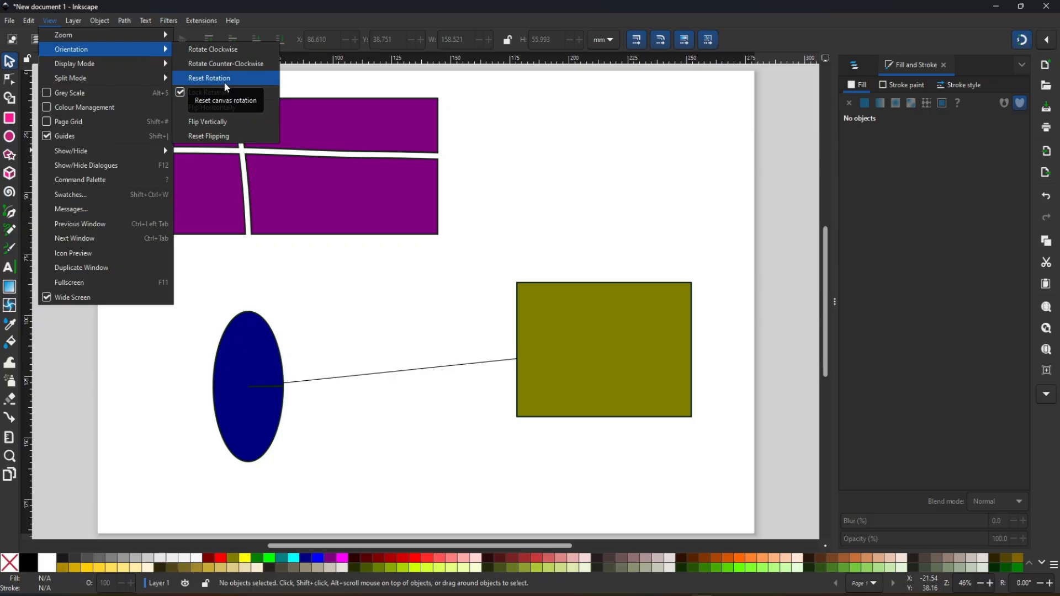
{"action": "left_click", "coordinate": [215, 138]}
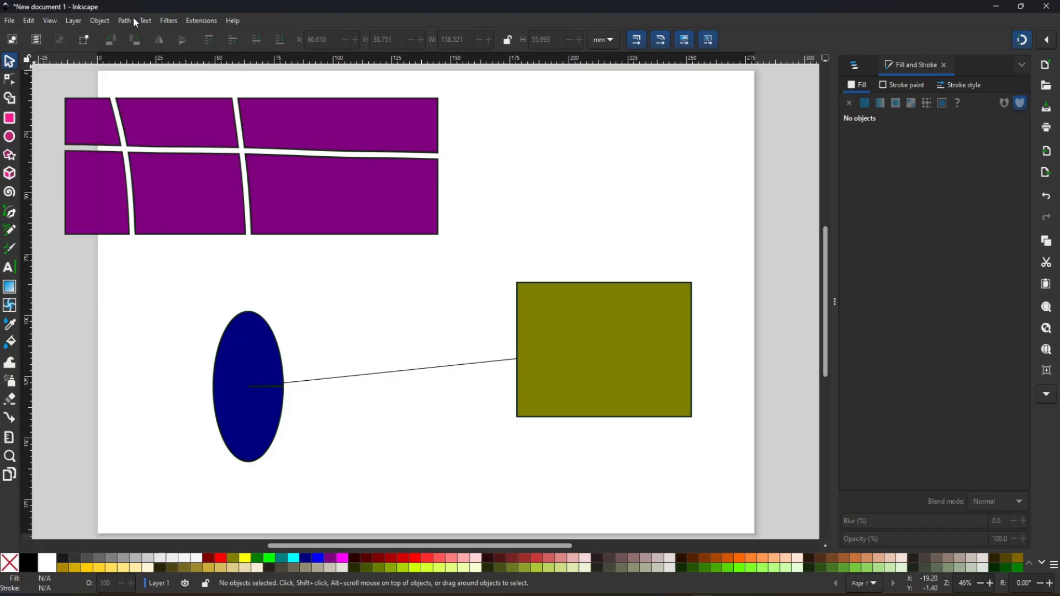
{"action": "left_click", "coordinate": [51, 21]}
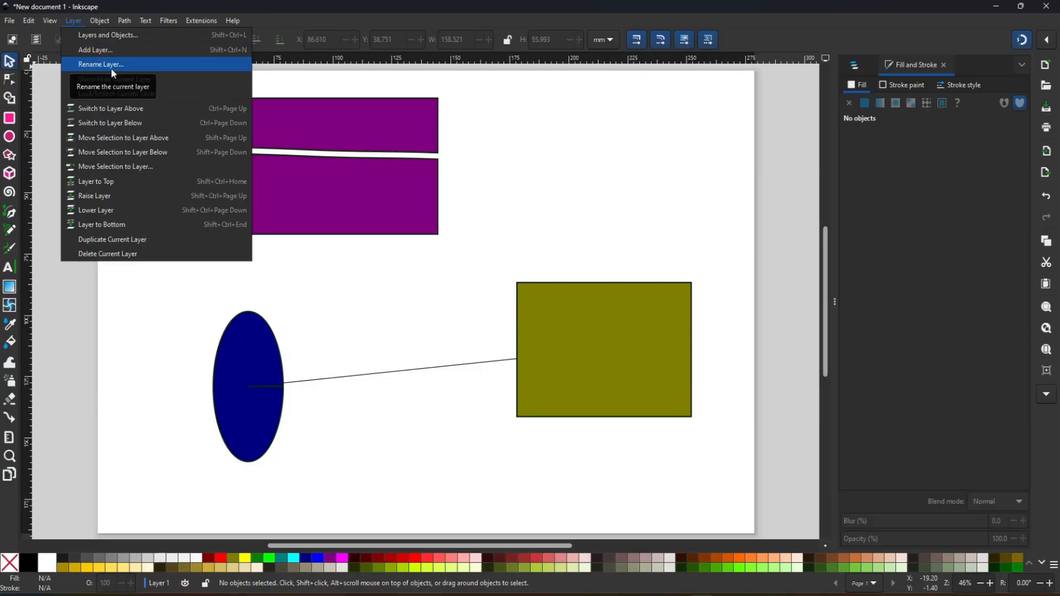
- Show the layers and objects list, expand Layer 1 and select the navy ellipse in it
{"action": "left_click", "coordinate": [855, 67]}
{"action": "left_click", "coordinate": [855, 66]}
{"action": "left_click", "coordinate": [842, 106]}
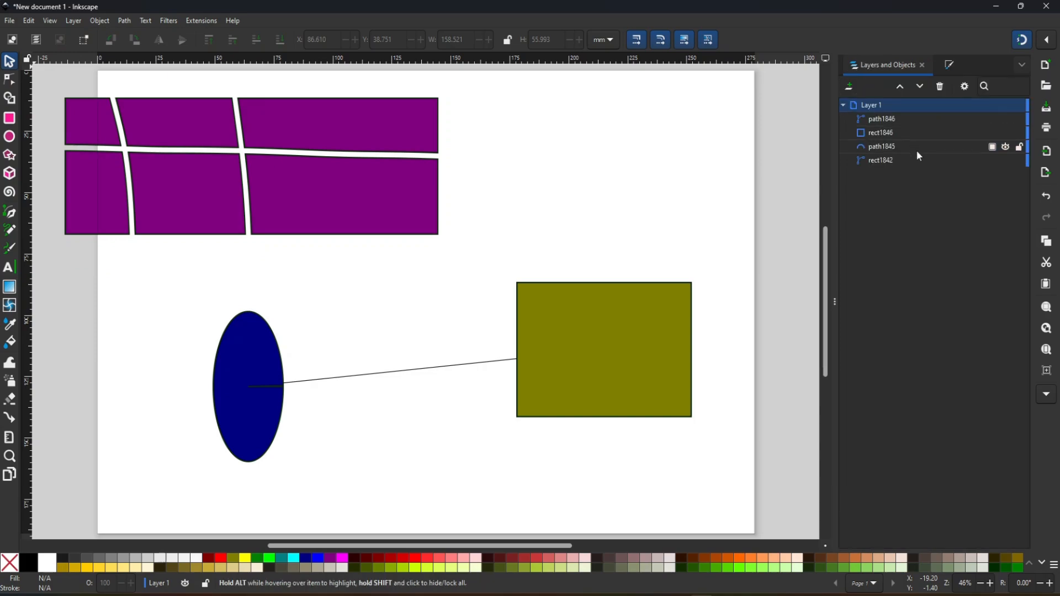
{"action": "left_click", "coordinate": [884, 147]}
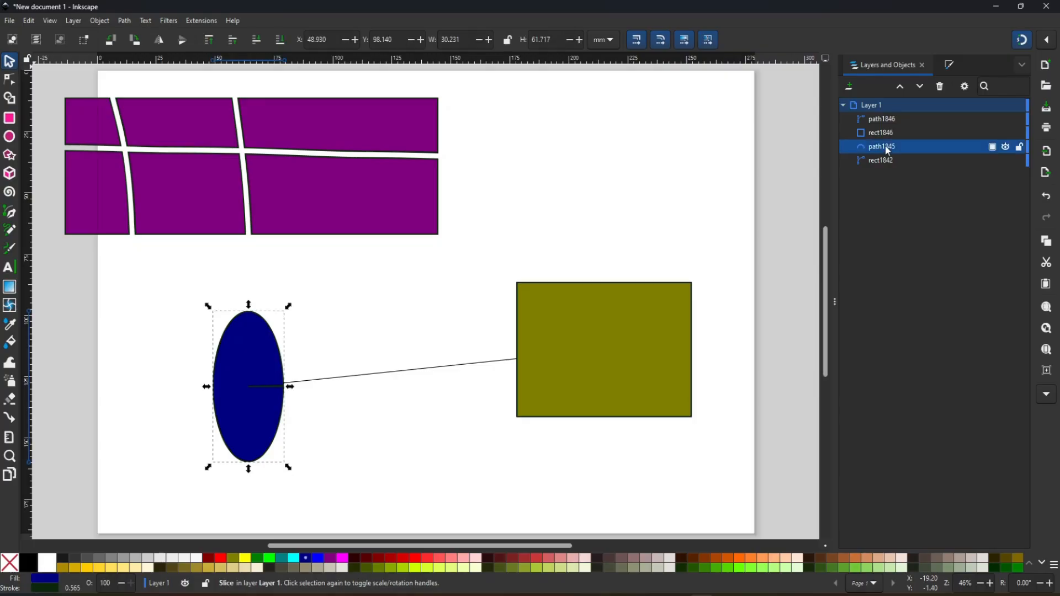
- Rename Layer 1 as new and collapse it in the object list
{"action": "left_click", "coordinate": [76, 23]}
{"action": "left_click", "coordinate": [90, 65]}
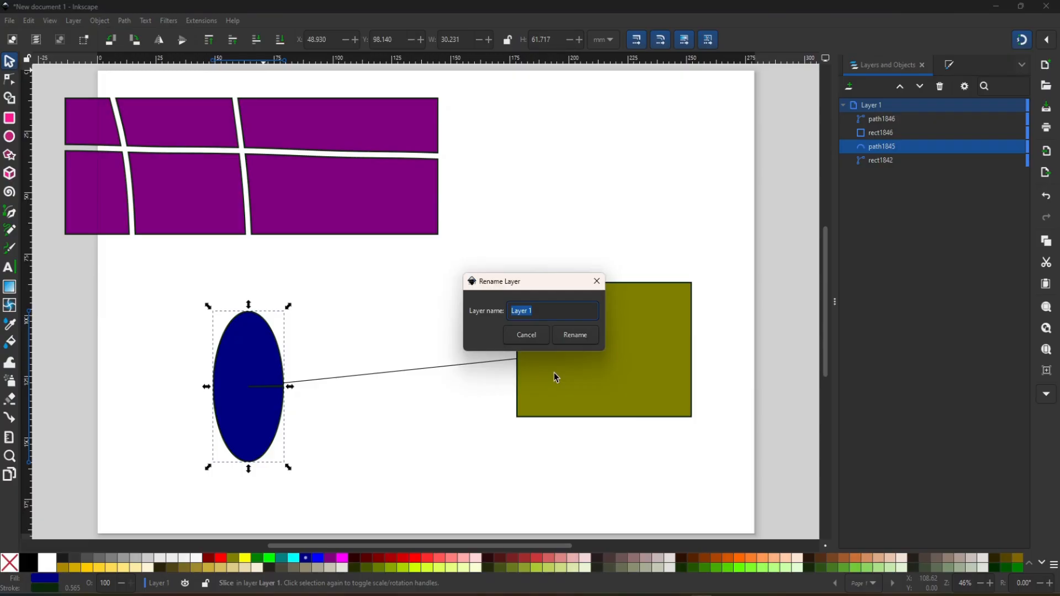
{"action": "type", "text": "new"}
{"action": "left_click", "coordinate": [575, 335]}
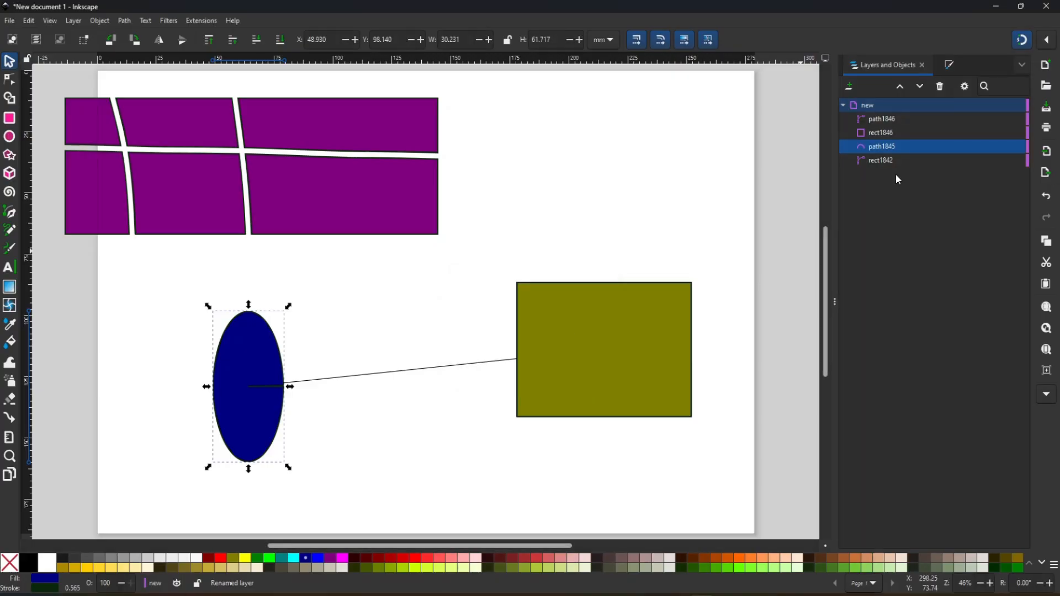
{"action": "left_click", "coordinate": [843, 105]}
- Widen the docked layers and objects list, and look through the commands available for objects
{"action": "left_click", "coordinate": [100, 21]}
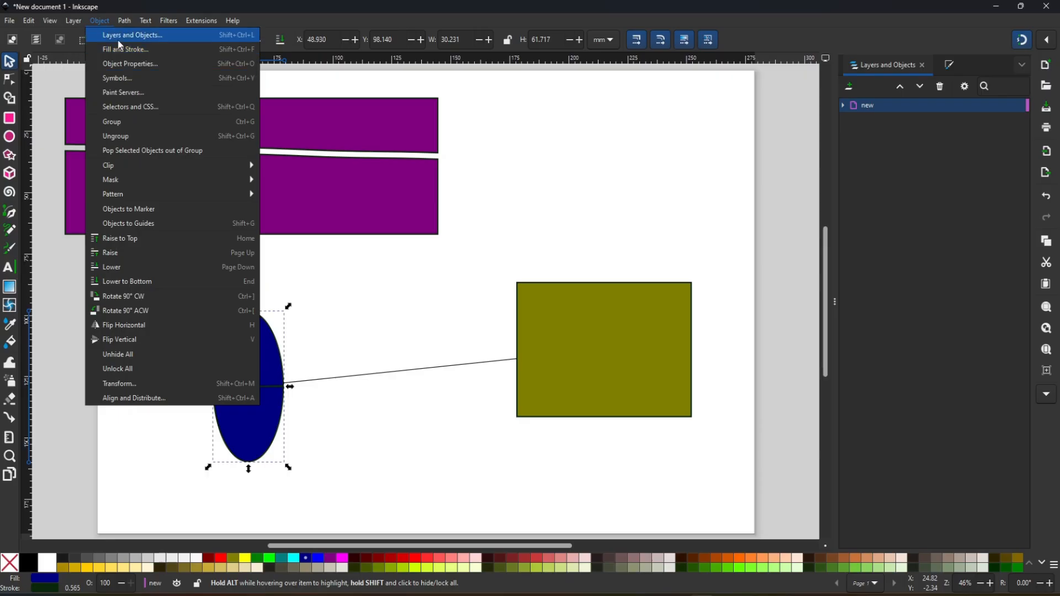
{"action": "left_click", "coordinate": [100, 23]}
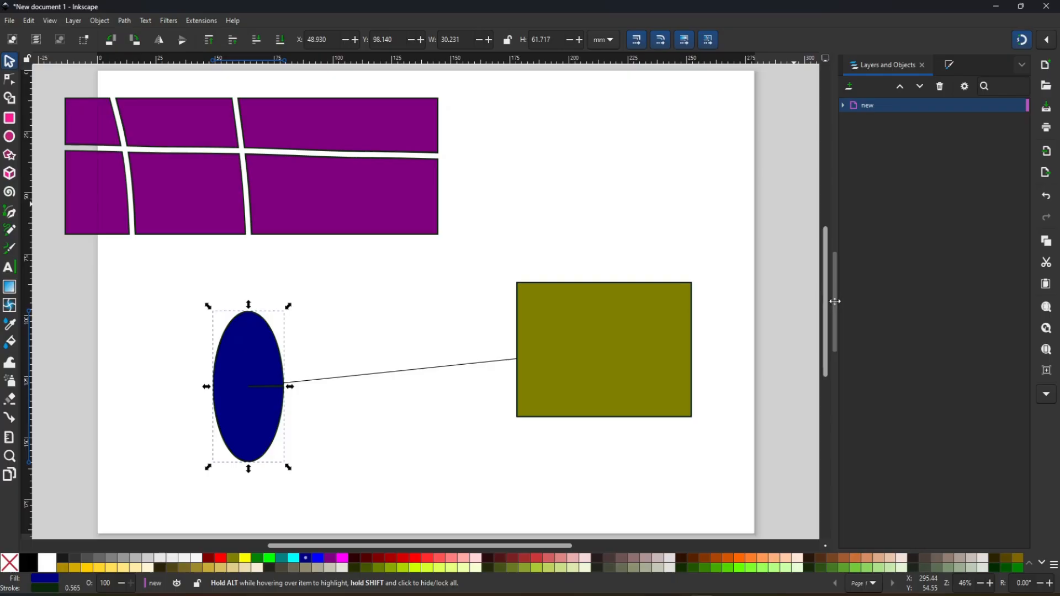
{"action": "mouse_move", "coordinate": [834, 302]}
{"action": "left_mouse_down"}
{"action": "mouse_move", "coordinate": [888, 300]}
{"action": "mouse_move", "coordinate": [772, 307]}
{"action": "mouse_move", "coordinate": [828, 303]}
{"action": "mouse_move", "coordinate": [808, 302]}
{"action": "left_mouse_up"}
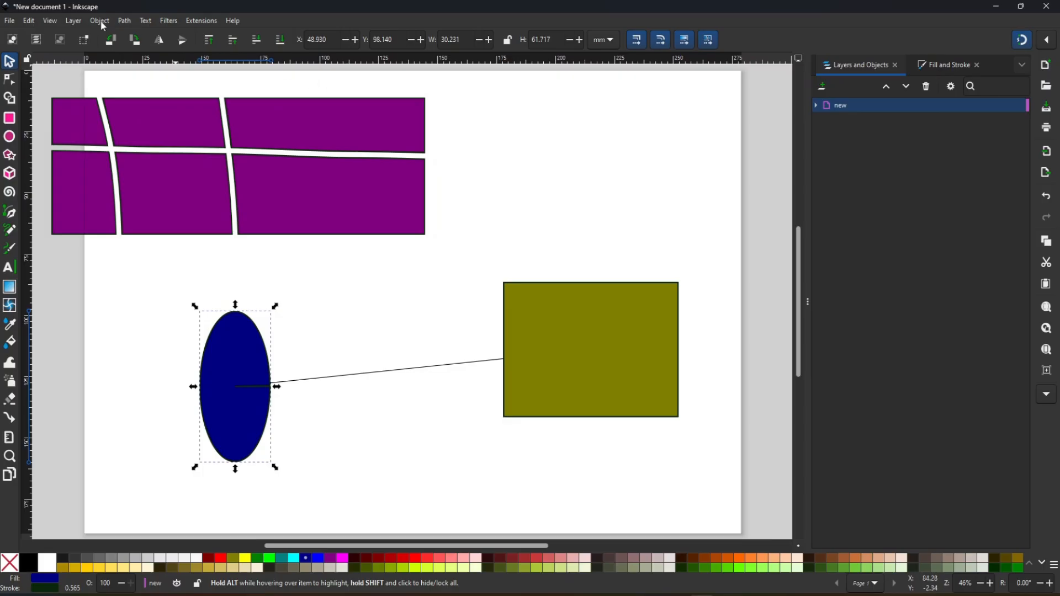
{"action": "left_click", "coordinate": [100, 24]}
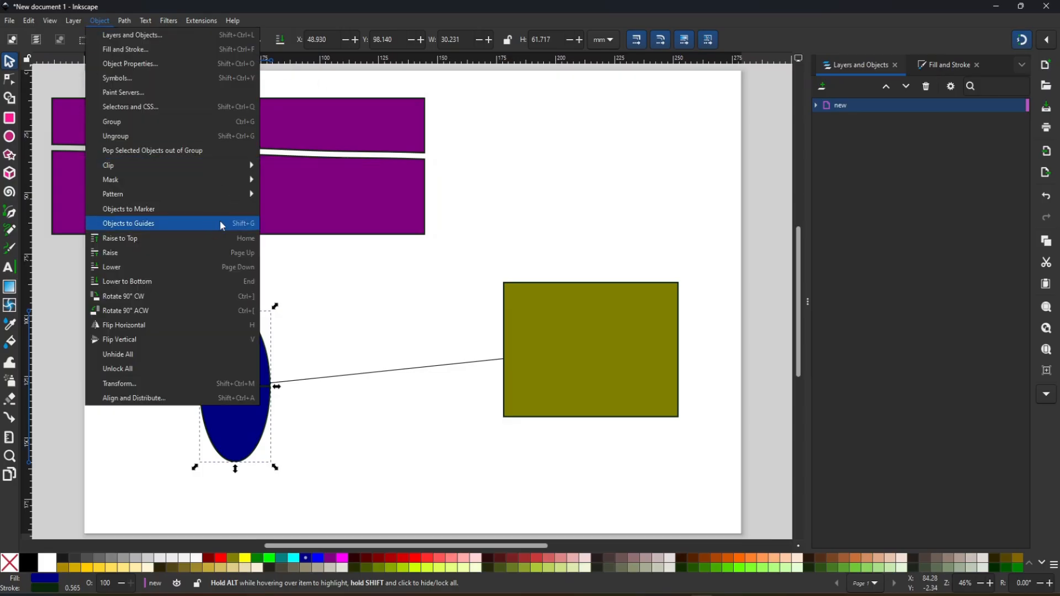
{"action": "left_click", "coordinate": [430, 2]}
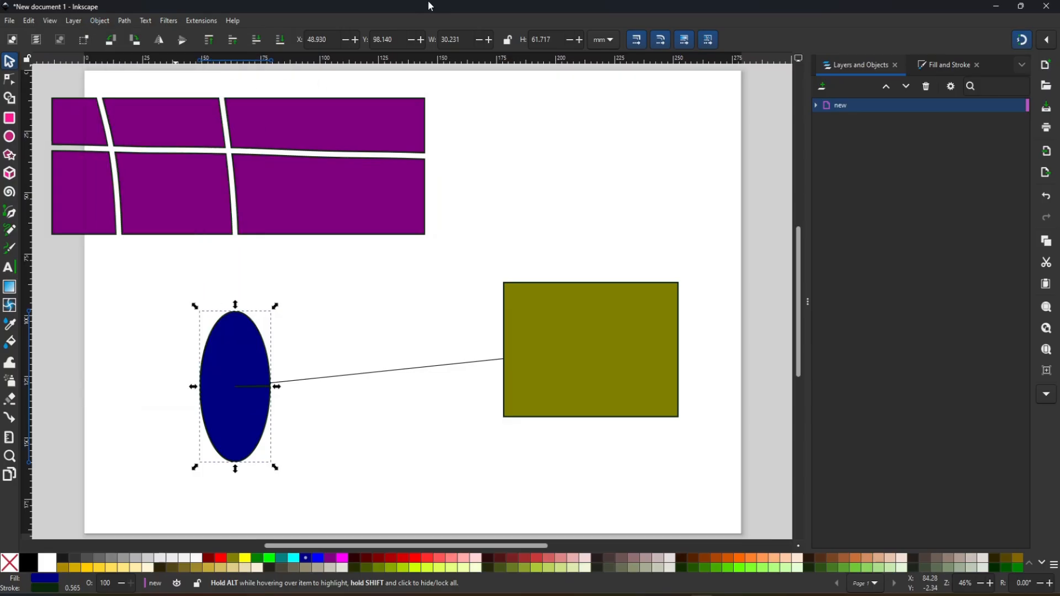
- Shrink the purple shape, place it near the middle of the page, and move the navy ellipse directly beneath it
{"action": "left_click_drag", "start_coordinate": [303, 178], "coordinate": [432, 208]}
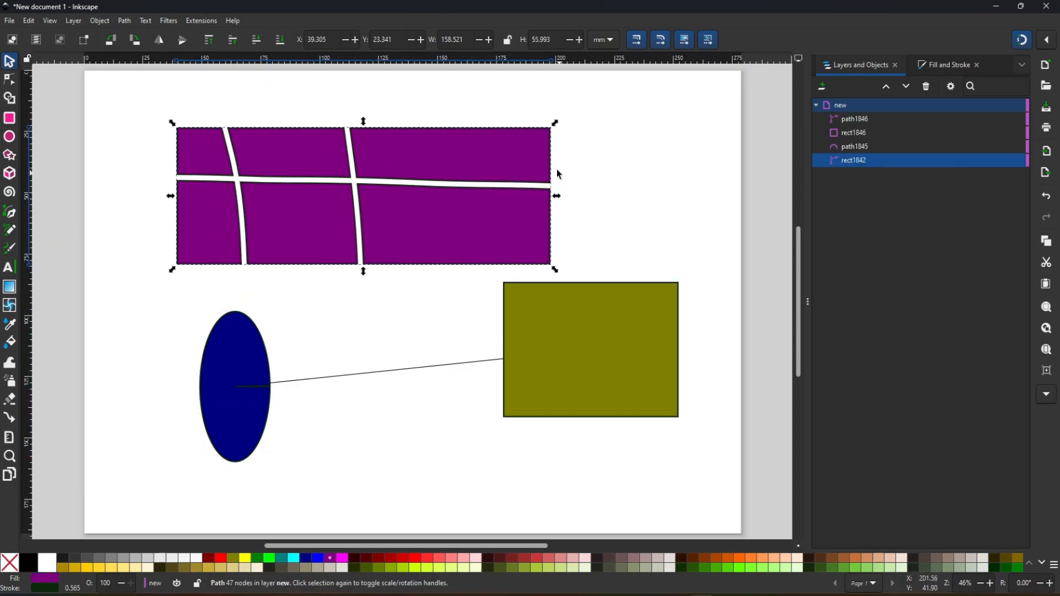
{"action": "left_click_drag", "start_coordinate": [554, 132], "coordinate": [261, 201]}
{"action": "left_click_drag", "start_coordinate": [242, 239], "coordinate": [425, 267]}
{"action": "left_click_drag", "start_coordinate": [246, 380], "coordinate": [354, 366]}
- Group the purple shape, navy ellipse, connector line and olive rectangle, and move the group around the page
{"action": "left_click_drag", "start_coordinate": [251, 144], "coordinate": [712, 509]}
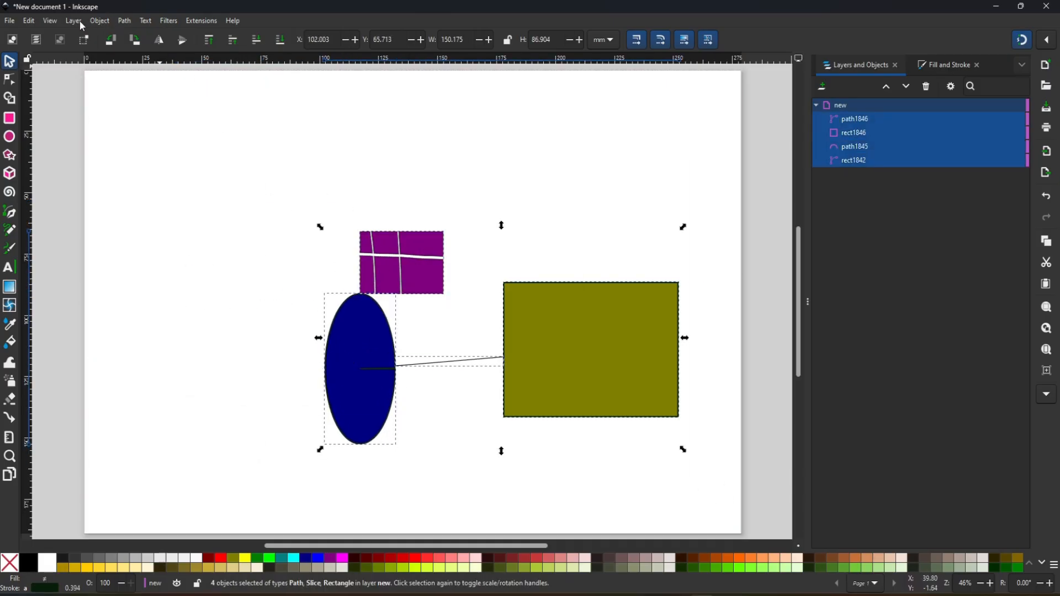
{"action": "left_click", "coordinate": [94, 22]}
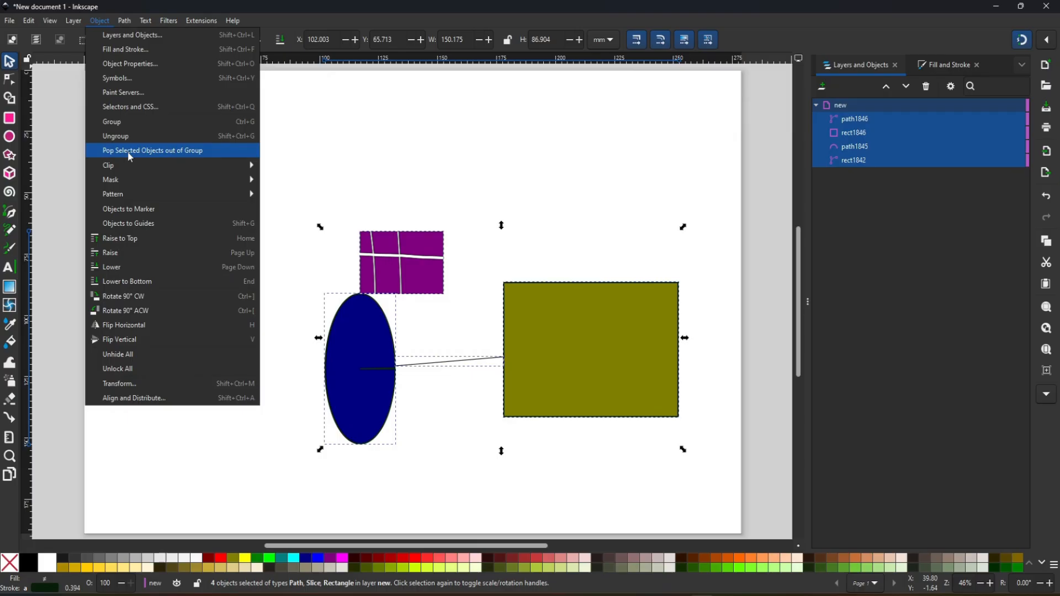
{"action": "left_click", "coordinate": [110, 122]}
{"action": "left_click_drag", "start_coordinate": [516, 317], "coordinate": [287, 298]}
{"action": "left_click_drag", "start_coordinate": [387, 326], "coordinate": [600, 321]}
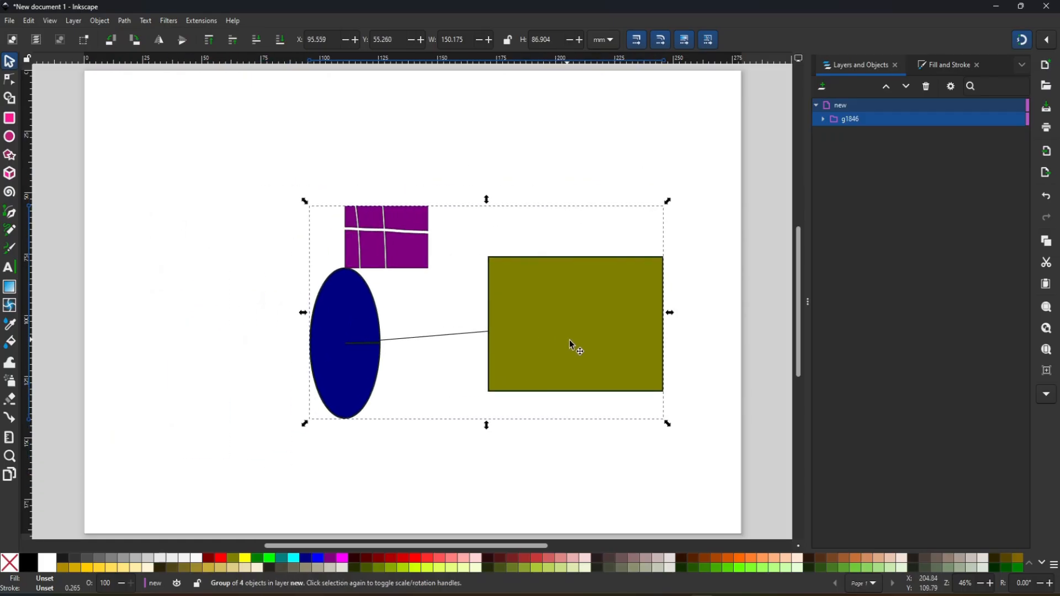
- Ungroup the shapes and move the olive rectangle, purple shape and navy ellipse apart from each other
{"action": "right_click", "coordinate": [884, 118]}
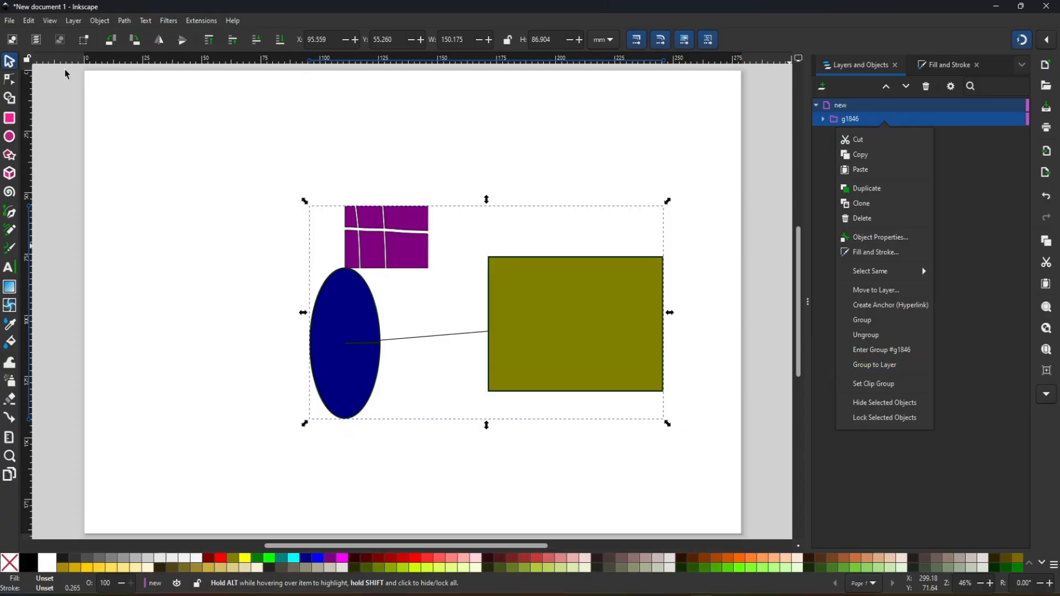
{"action": "left_click", "coordinate": [100, 24]}
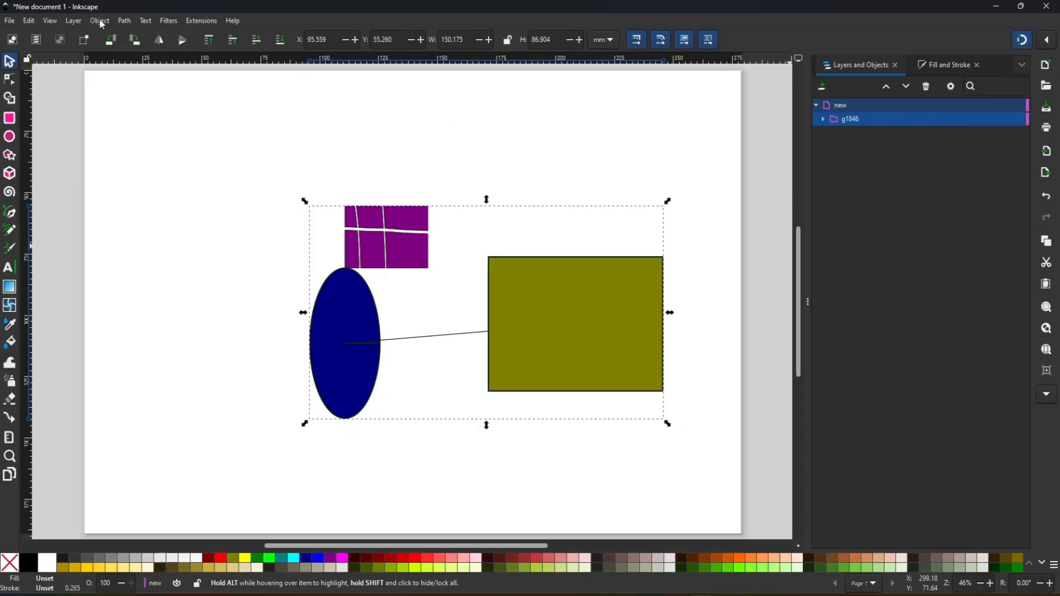
{"action": "left_click", "coordinate": [99, 21]}
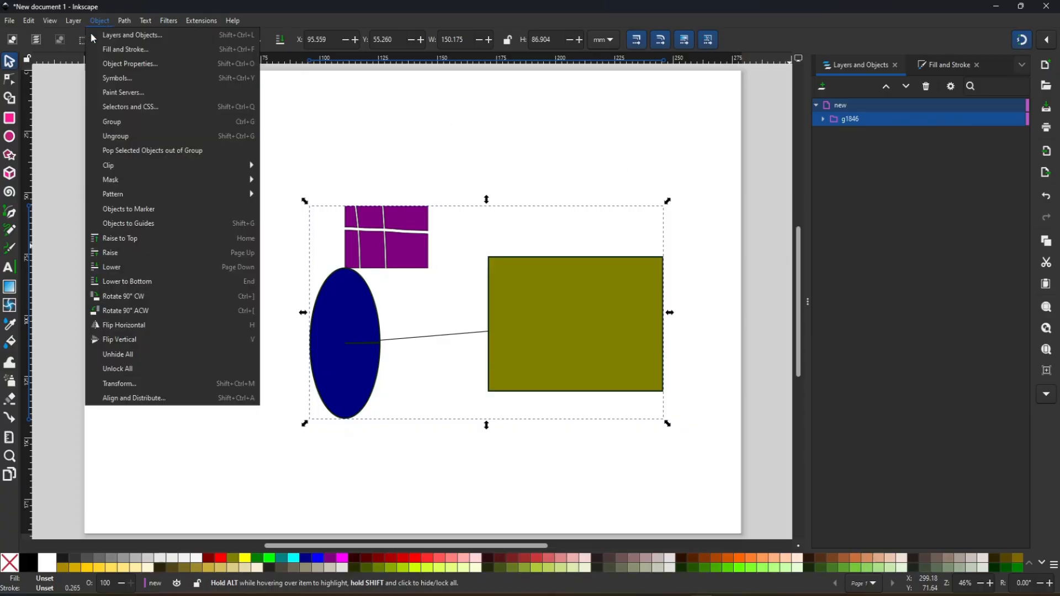
{"action": "left_click", "coordinate": [138, 135]}
{"action": "left_click_drag", "start_coordinate": [609, 349], "coordinate": [656, 395]}
{"action": "left_click", "coordinate": [560, 176]}
{"action": "left_click_drag", "start_coordinate": [343, 223], "coordinate": [414, 233]}
{"action": "left_click_drag", "start_coordinate": [296, 310], "coordinate": [241, 339]}
- Raise the olive rectangle above the connector line and move it up against the purple shape
{"action": "left_click", "coordinate": [100, 20]}
{"action": "key", "text": "Escape"}
{"action": "right_click", "coordinate": [875, 109]}
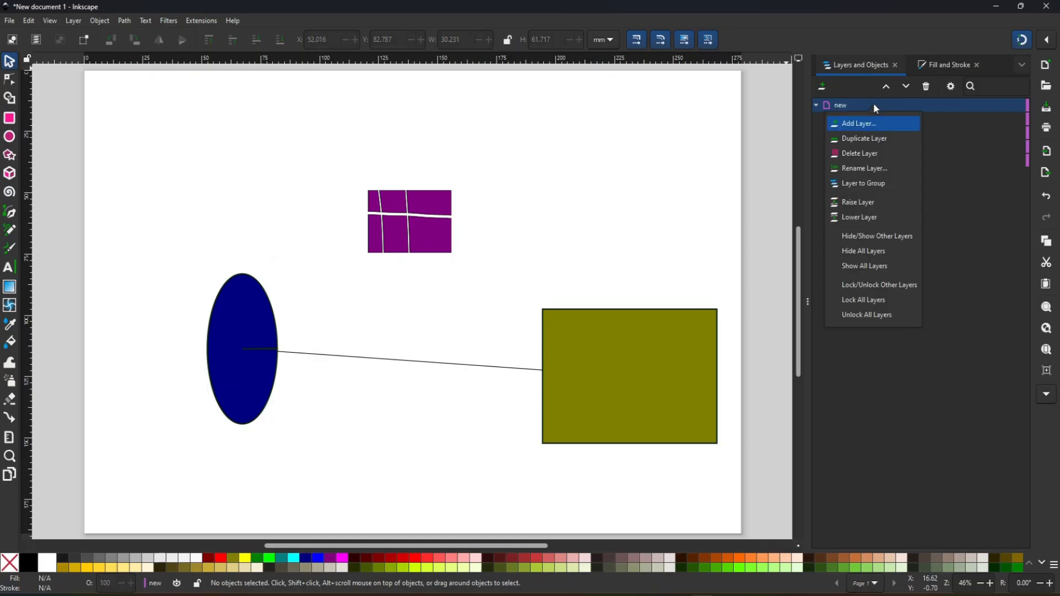
{"action": "key", "text": "Escape"}
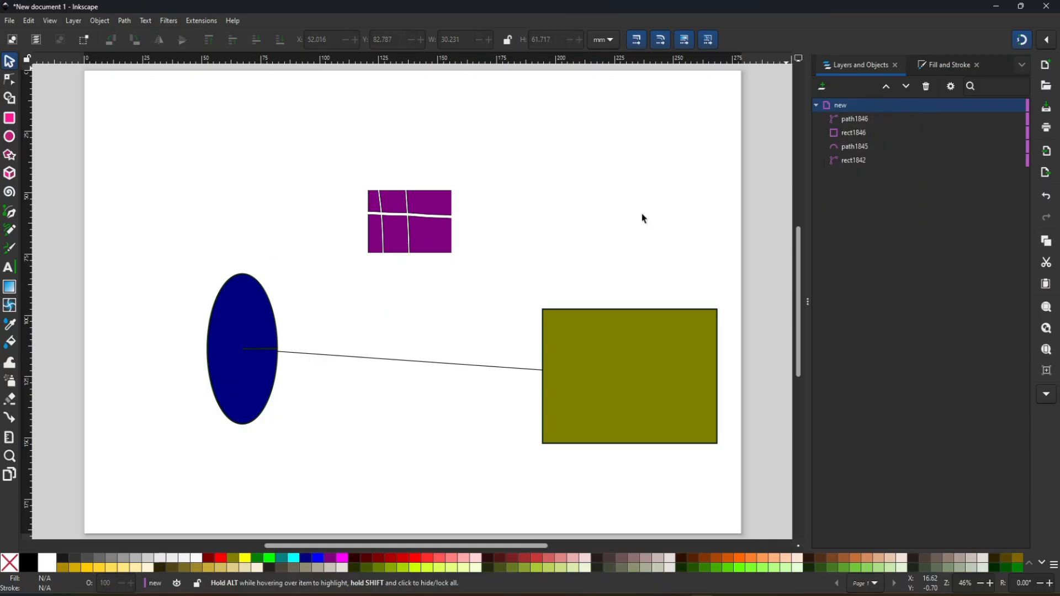
{"action": "left_click", "coordinate": [104, 19]}
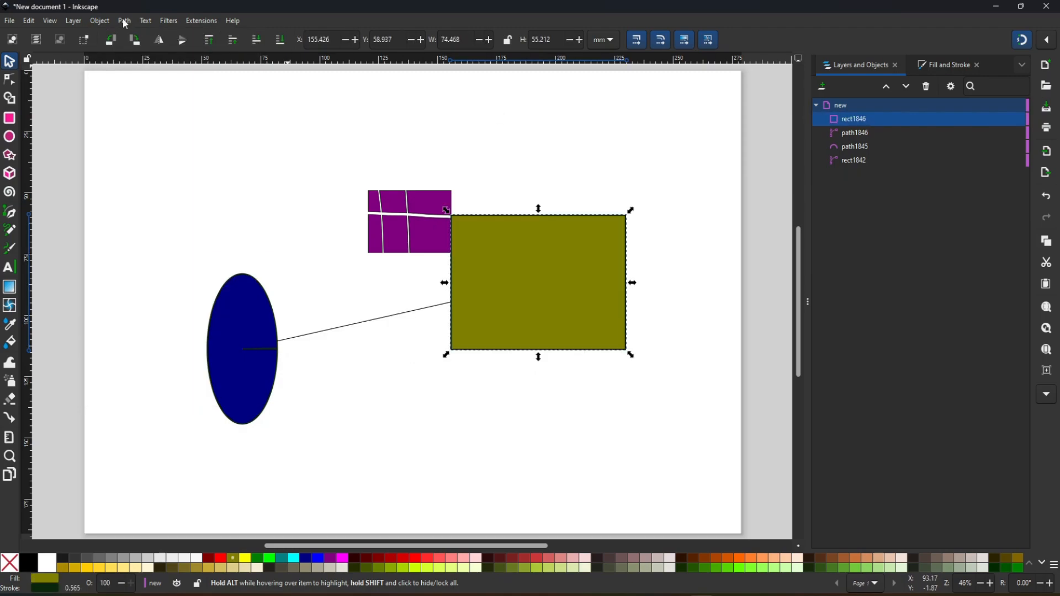
- Look over the path commands, and delete all the shapes from the page
{"action": "left_click", "coordinate": [125, 21]}
{"action": "left_click", "coordinate": [420, 167]}
{"action": "left_click_drag", "start_coordinate": [168, 141], "coordinate": [662, 484]}
{"action": "key", "text": "Delete"}
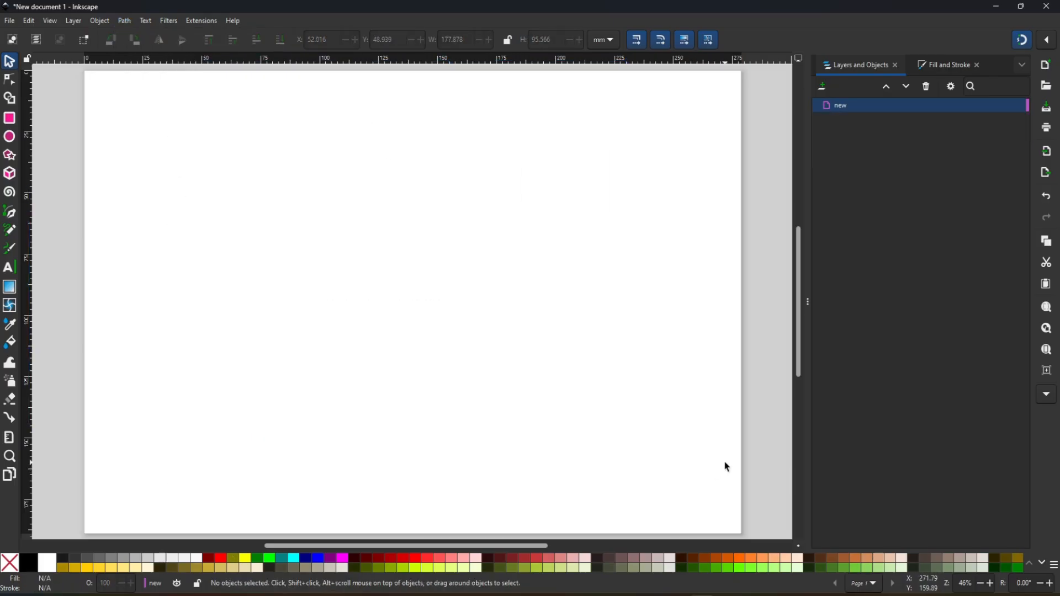
- Restore the deleted shapes, and move the blue rectangle so it overlaps the olive circle
{"action": "key", "text": "ctrl+z"}
{"action": "left_click", "coordinate": [123, 19]}
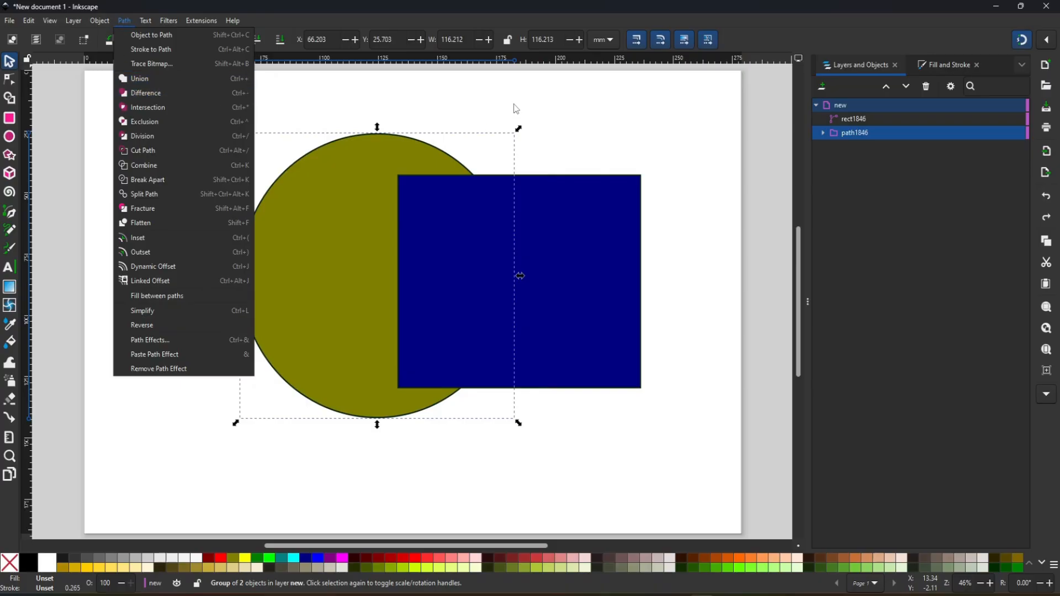
{"action": "left_click", "coordinate": [515, 108]}
{"action": "mouse_move", "coordinate": [558, 348]}
{"action": "left_mouse_down"}
{"action": "mouse_move", "coordinate": [514, 404]}
{"action": "mouse_move", "coordinate": [247, 243]}
{"action": "mouse_move", "coordinate": [569, 356]}
{"action": "mouse_move", "coordinate": [569, 332]}
{"action": "left_mouse_up"}
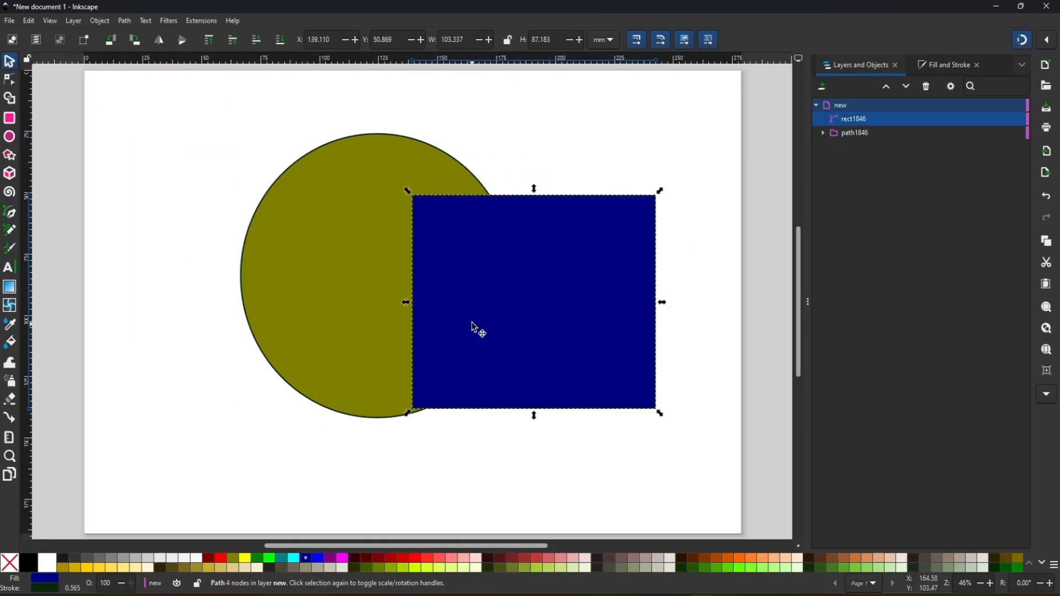
{"action": "left_click_drag", "start_coordinate": [484, 323], "coordinate": [459, 313]}
{"action": "left_click_drag", "start_coordinate": [265, 123], "coordinate": [633, 483]}
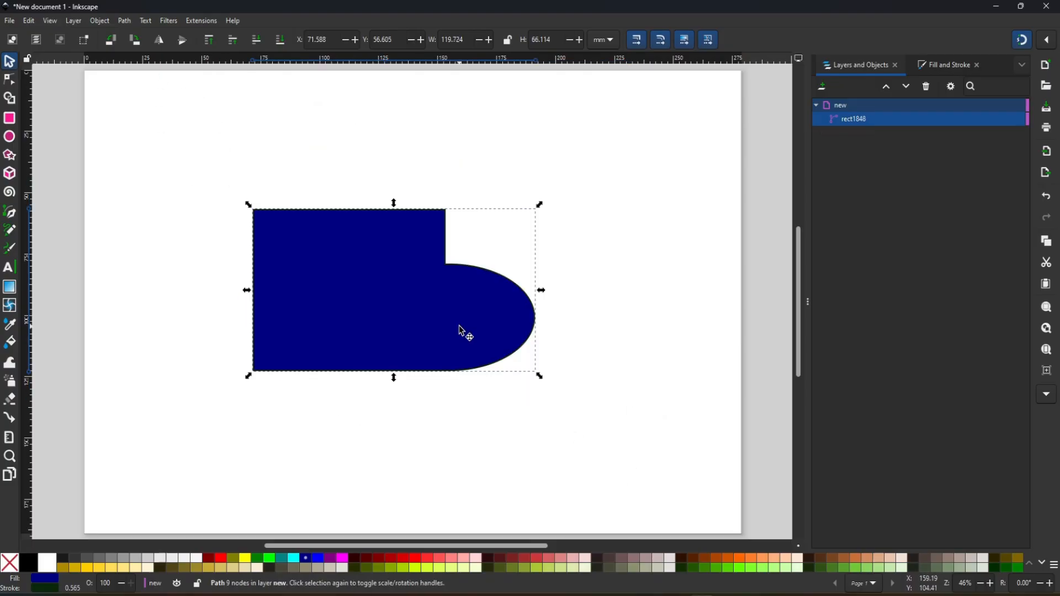
- Move the united rectangle-and-ellipse shape, and undo both the move and the union
{"action": "left_click_drag", "start_coordinate": [462, 331], "coordinate": [500, 338]}
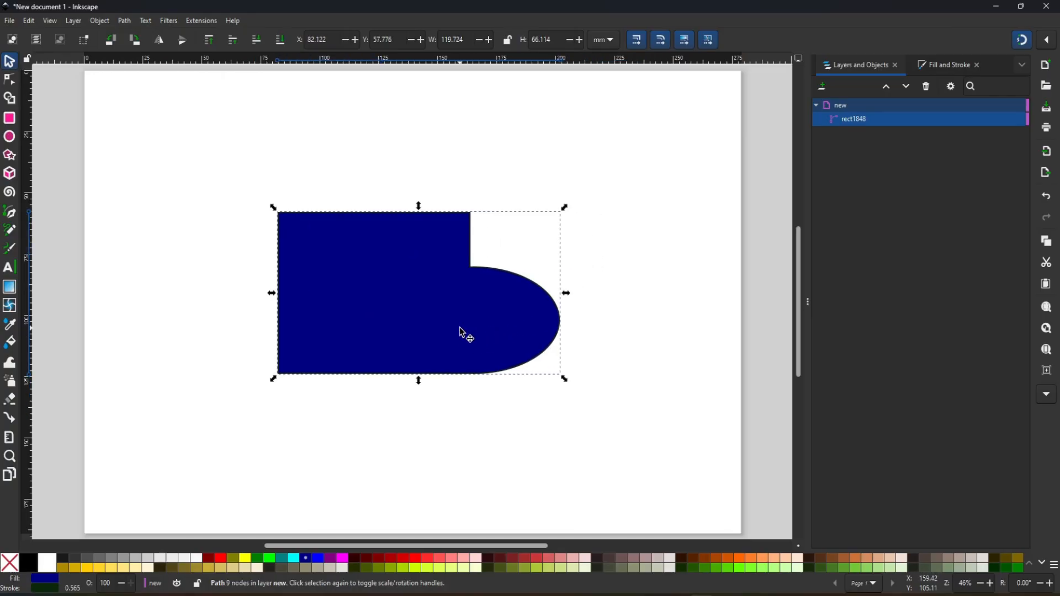
{"action": "key", "text": "ctrl+z"}
{"action": "key", "text": "ctrl+z"}
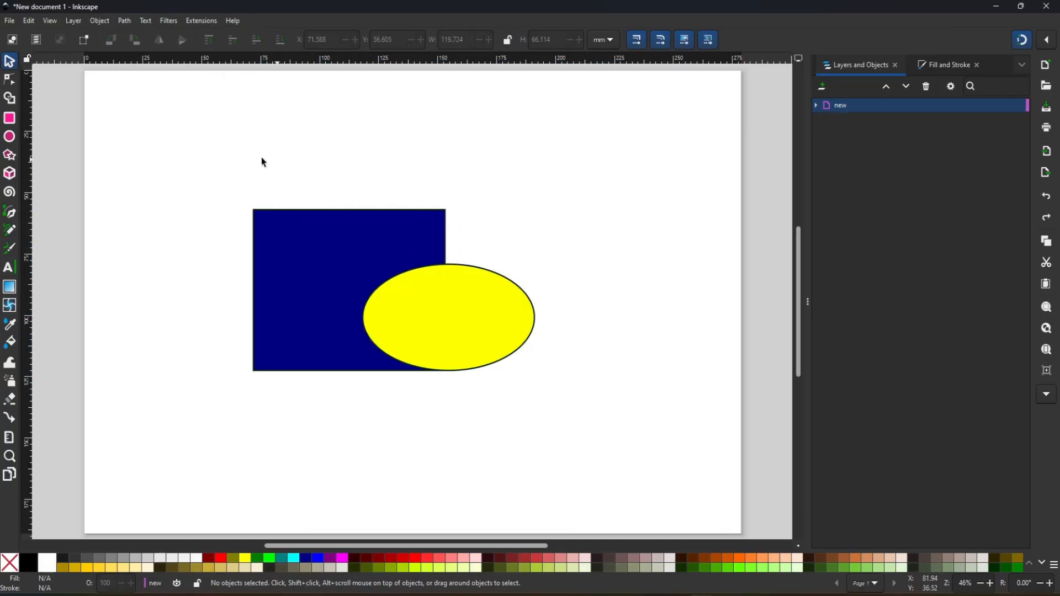
{"action": "left_click", "coordinate": [125, 22]}
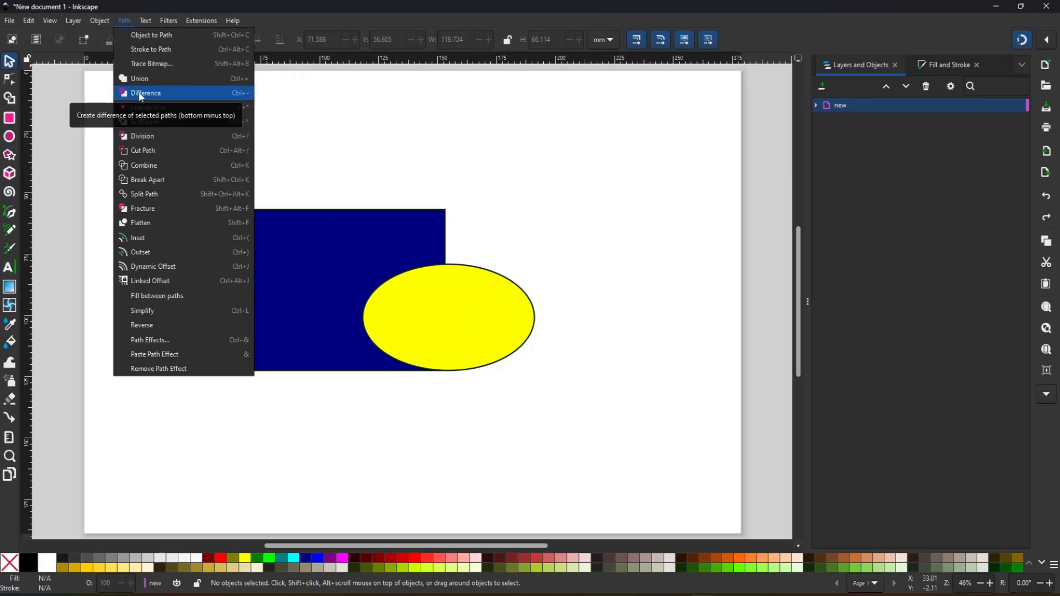
{"action": "left_click", "coordinate": [141, 94]}
{"action": "left_click_drag", "start_coordinate": [468, 321], "coordinate": [574, 348]}
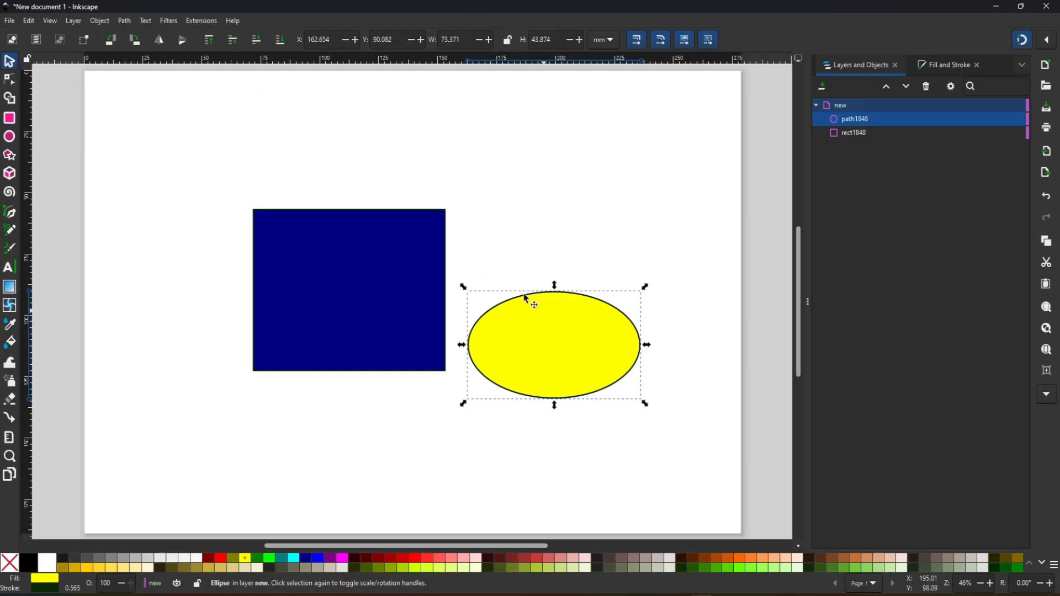
{"action": "key", "text": "ctrl+z"}
- Subtract the yellow ellipse from the blue rectangle with Difference, move the cut shape, and undo both changes
{"action": "key", "text": "ctrl+a"}
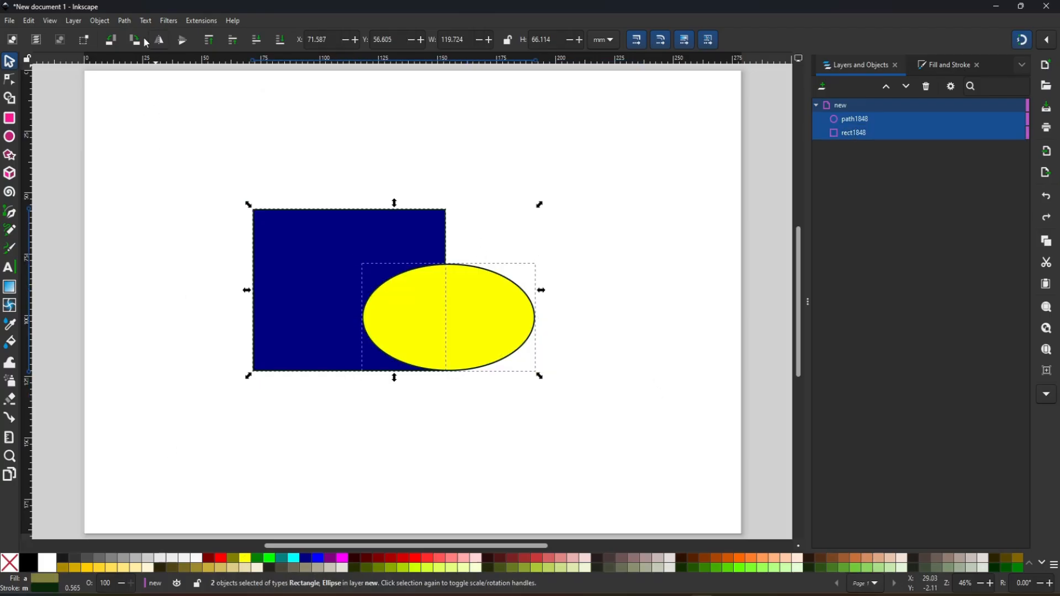
{"action": "left_click", "coordinate": [127, 21]}
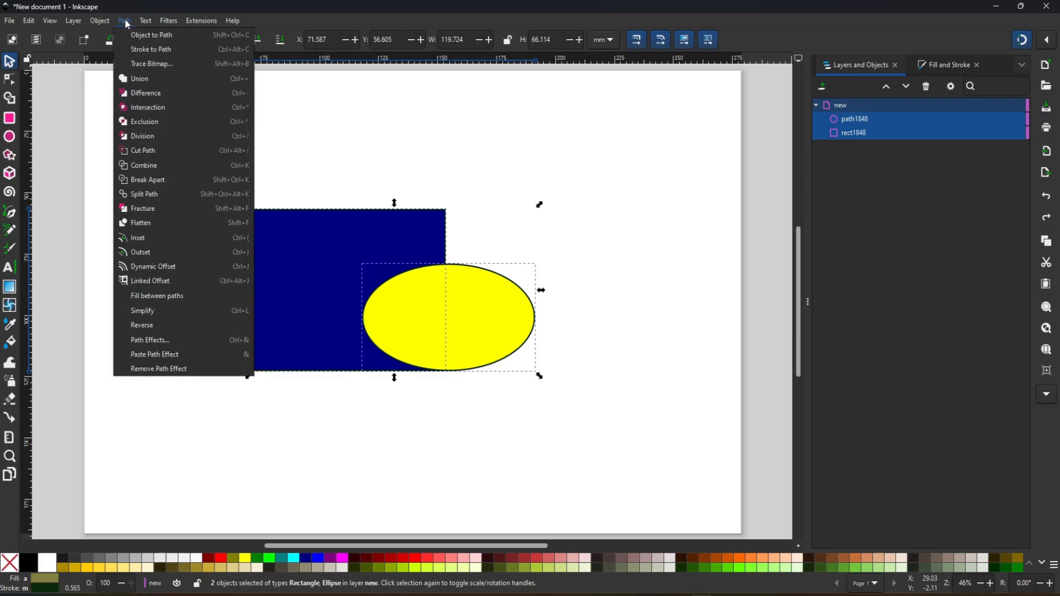
{"action": "left_click", "coordinate": [152, 98]}
{"action": "left_click", "coordinate": [576, 325]}
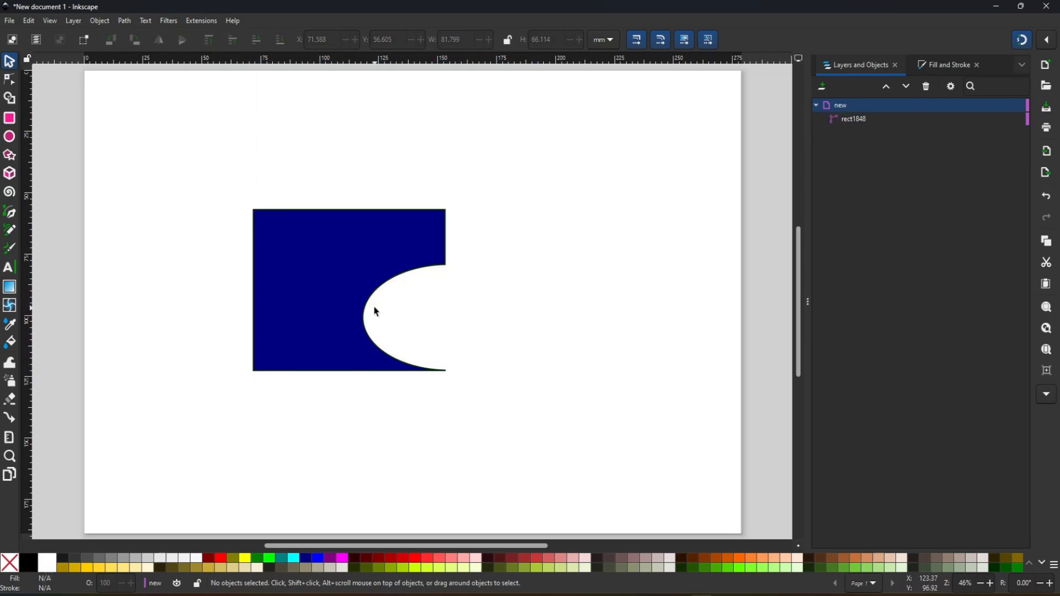
{"action": "mouse_move", "coordinate": [322, 283]}
{"action": "left_mouse_down"}
{"action": "mouse_move", "coordinate": [261, 353]}
{"action": "mouse_move", "coordinate": [305, 272]}
{"action": "left_mouse_up"}
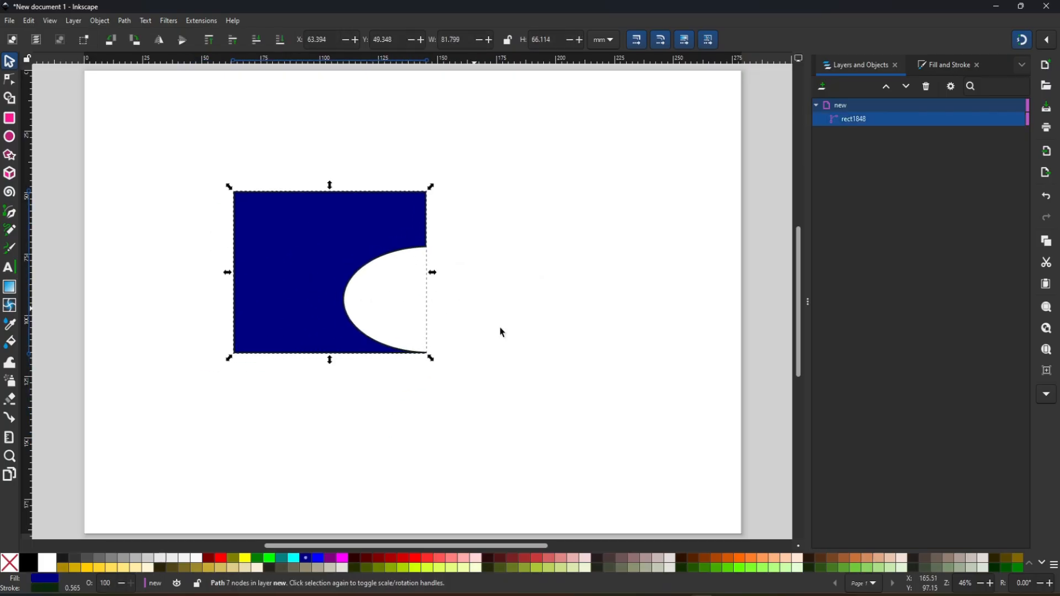
{"action": "key", "text": "ctrl+z"}
{"action": "key", "text": "ctrl+z"}
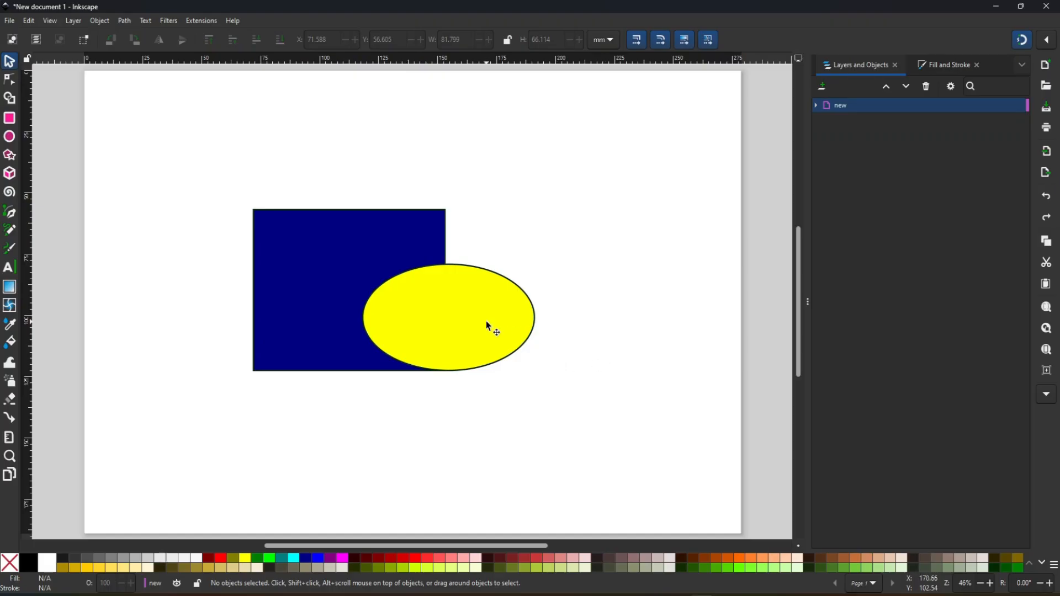
- Reduce the blue rectangle and yellow ellipse to their overlapping area with Intersection, and undo it
{"action": "left_click_drag", "start_coordinate": [229, 142], "coordinate": [577, 444]}
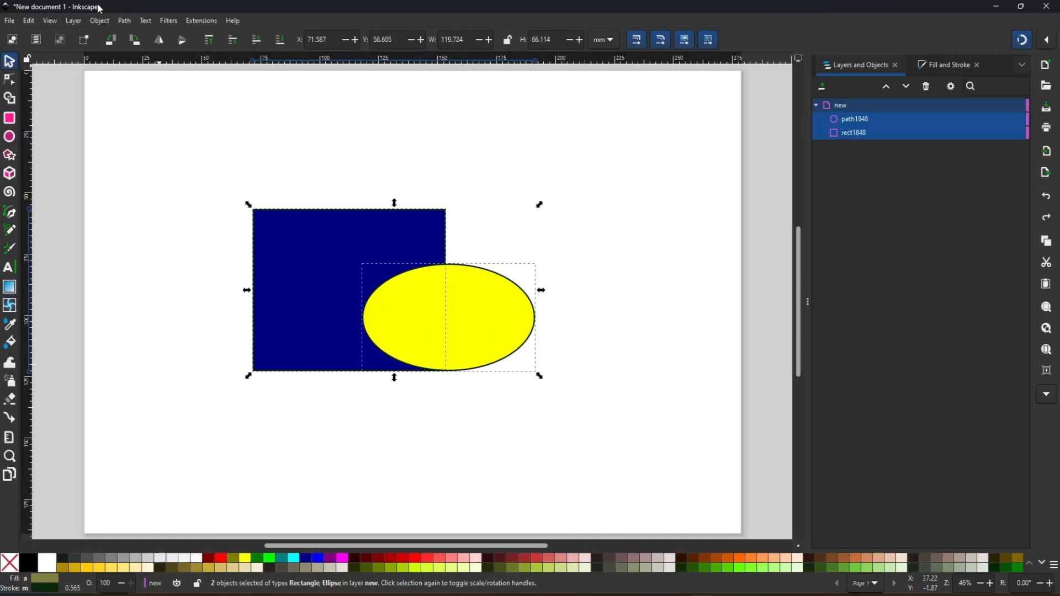
{"action": "left_click", "coordinate": [124, 20]}
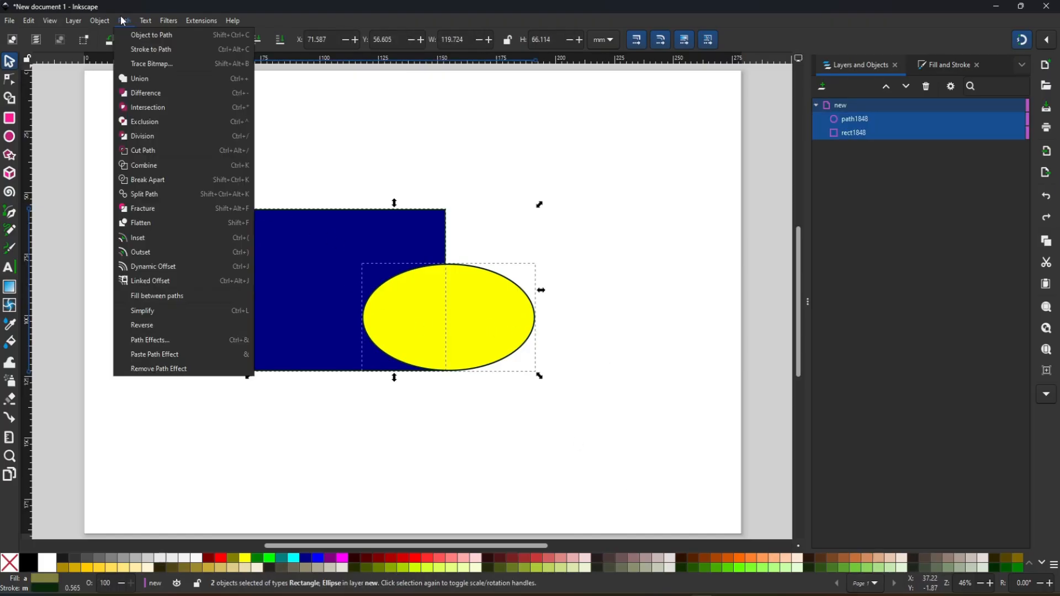
{"action": "left_click", "coordinate": [148, 111]}
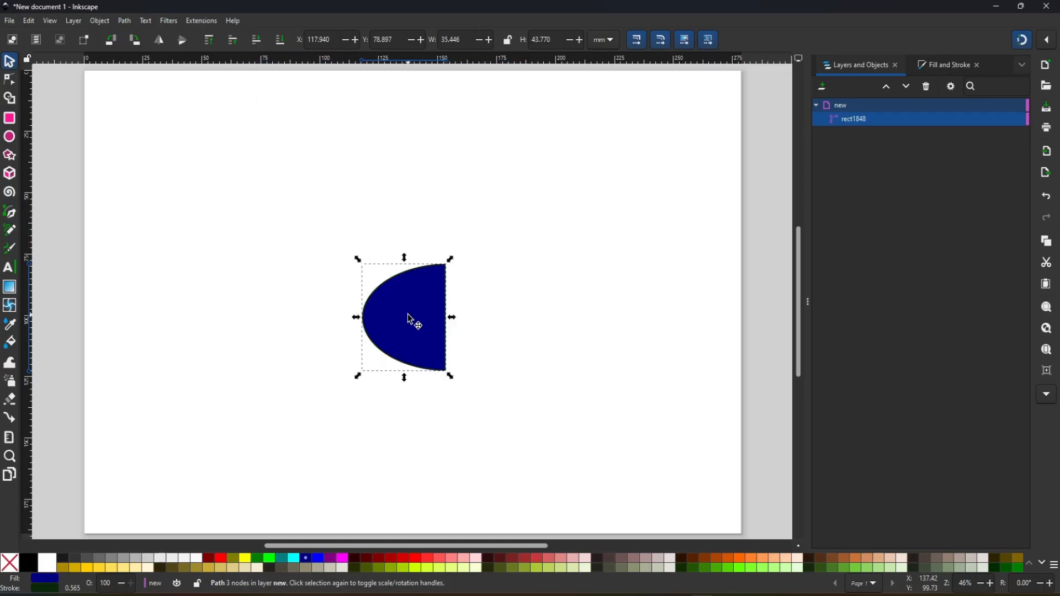
{"action": "key", "text": "ctrl+z"}
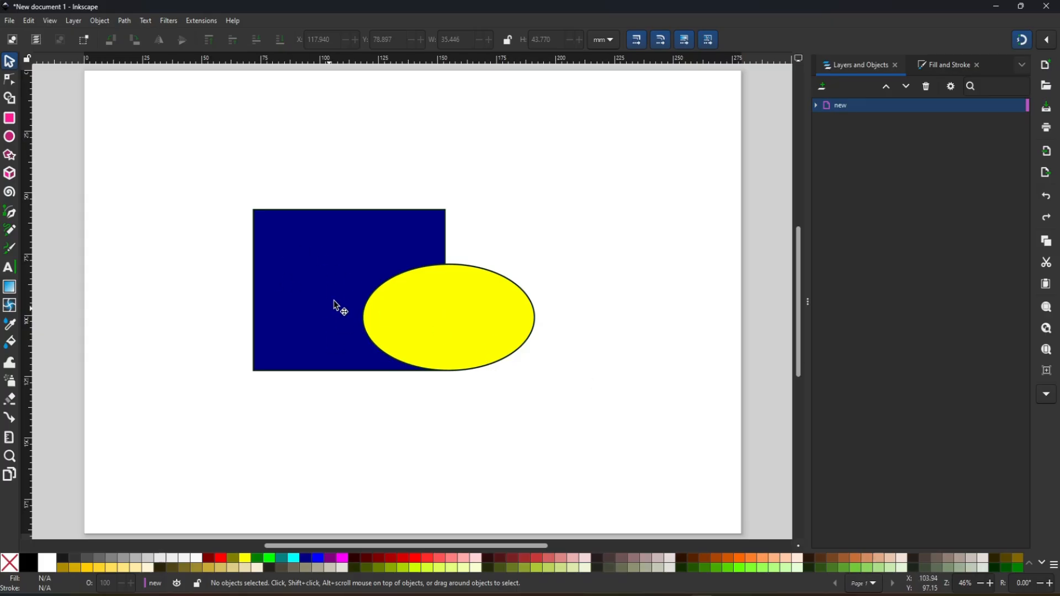
- Select both shapes, browse the font families in the Text and Font settings, and return to the Fill and Stroke settings
{"action": "left_click_drag", "start_coordinate": [161, 176], "coordinate": [624, 495]}
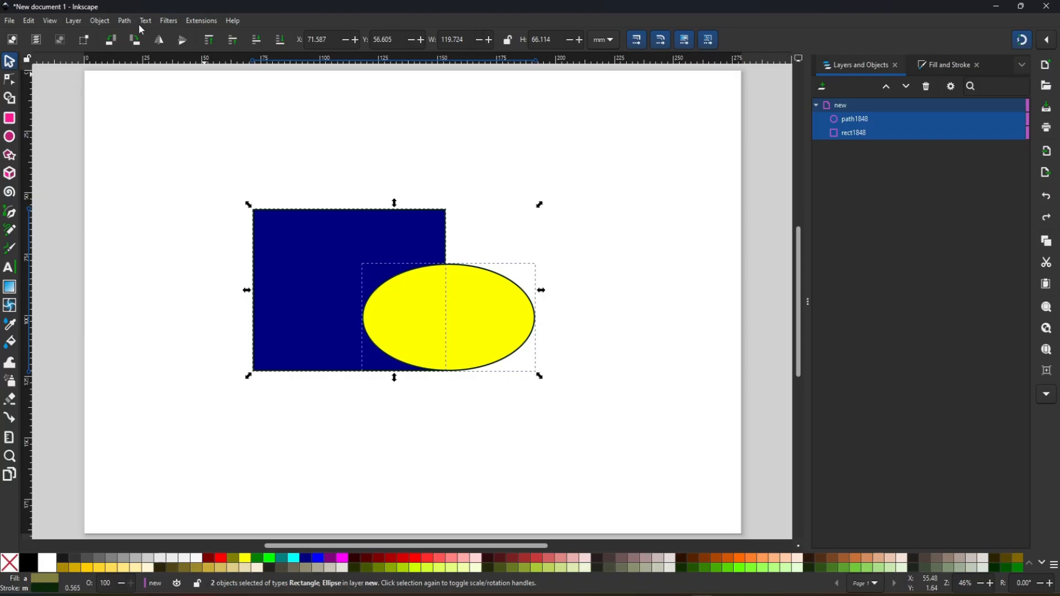
{"action": "left_click", "coordinate": [144, 20]}
{"action": "left_click", "coordinate": [157, 21]}
{"action": "left_click", "coordinate": [157, 20]}
{"action": "mouse_move", "coordinate": [147, 20]}
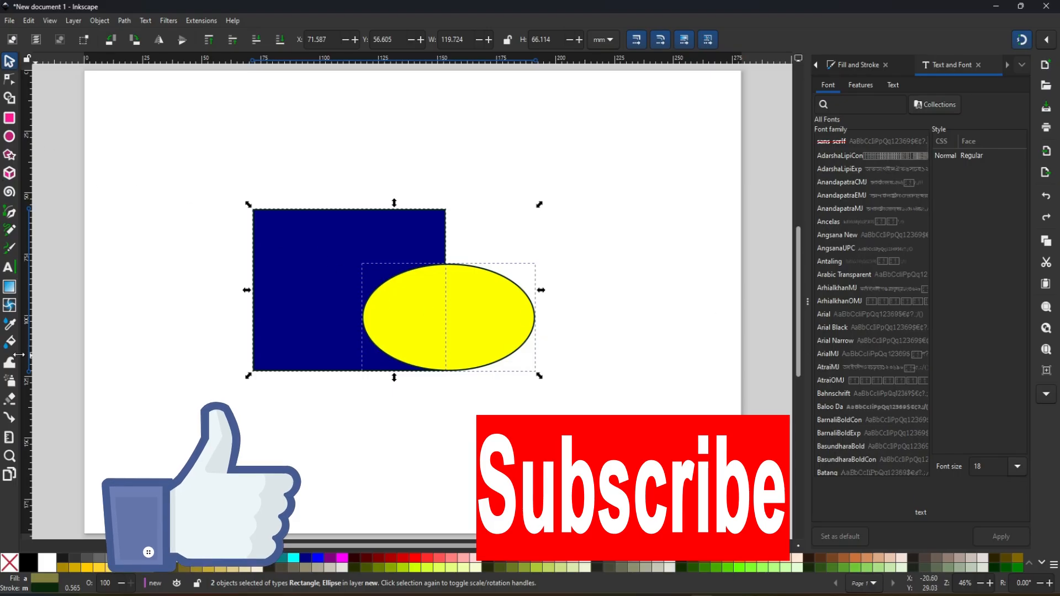
{"action": "scroll", "coordinate": [856, 260], "scroll_direction": "down", "scroll_amount": 7}
{"action": "scroll", "coordinate": [855, 283], "scroll_direction": "down", "scroll_amount": 10}
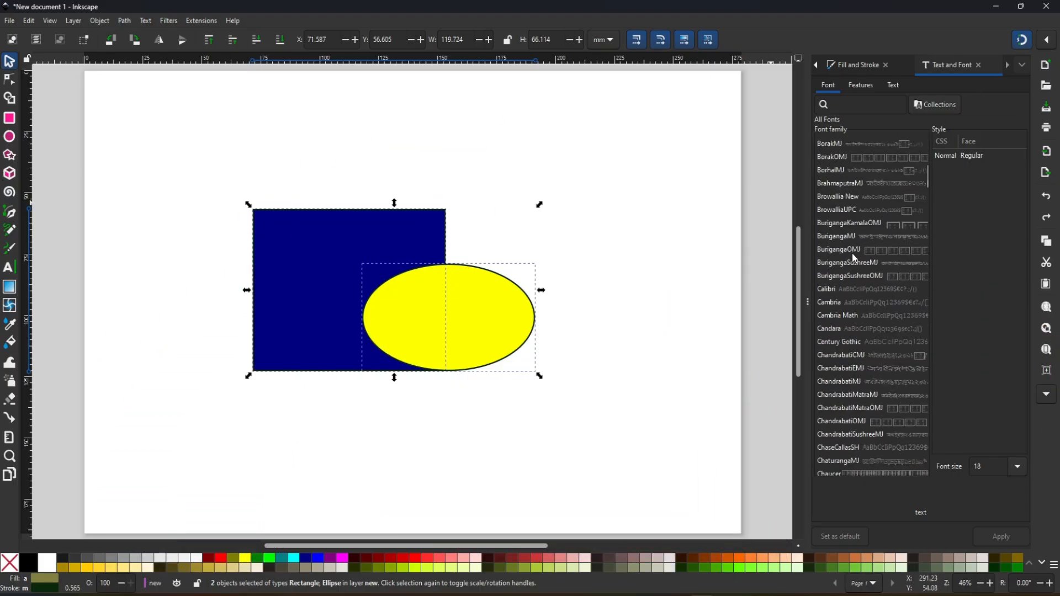
{"action": "scroll", "coordinate": [850, 255], "scroll_direction": "up", "scroll_amount": 15}
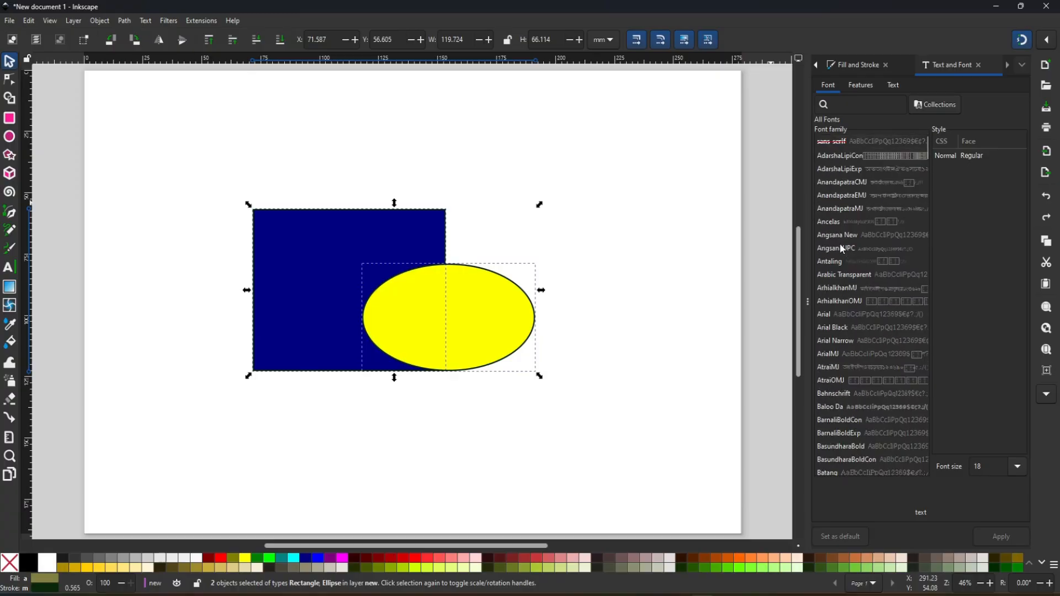
{"action": "key", "text": "ctrl+shift+f"}
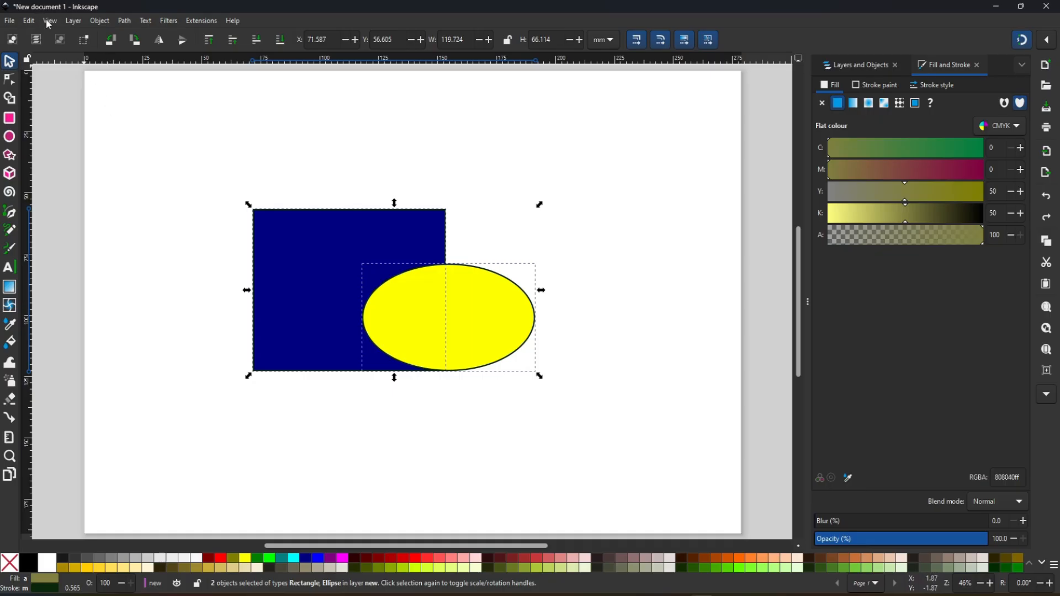
- Apply bevel filters to the blue rectangle and yellow ellipse, starting with Bright Metal, and move both shapes across the page
{"action": "left_click", "coordinate": [172, 23]}
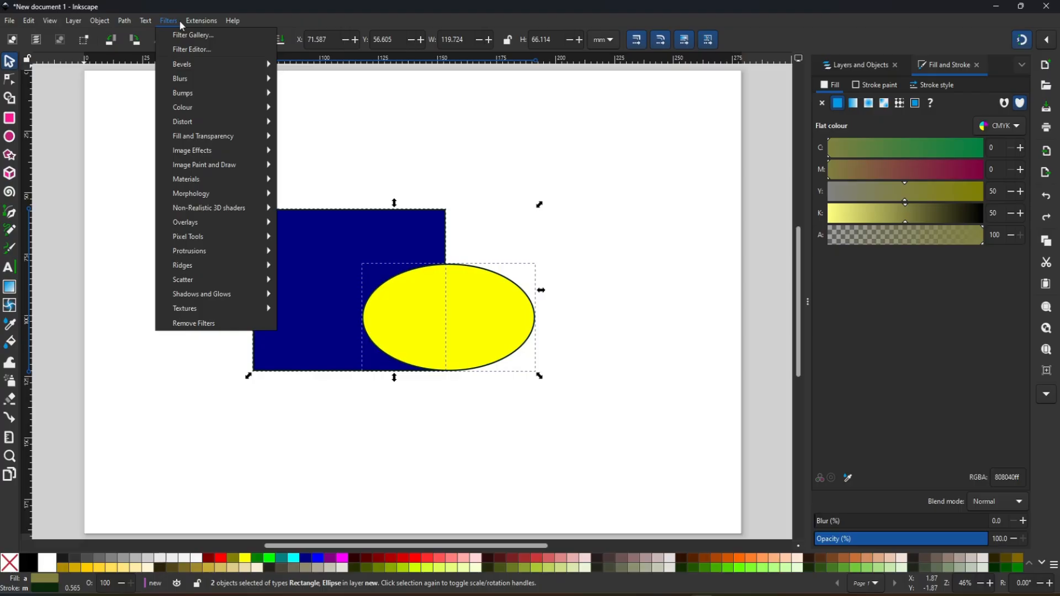
{"action": "mouse_move", "coordinate": [188, 69]}
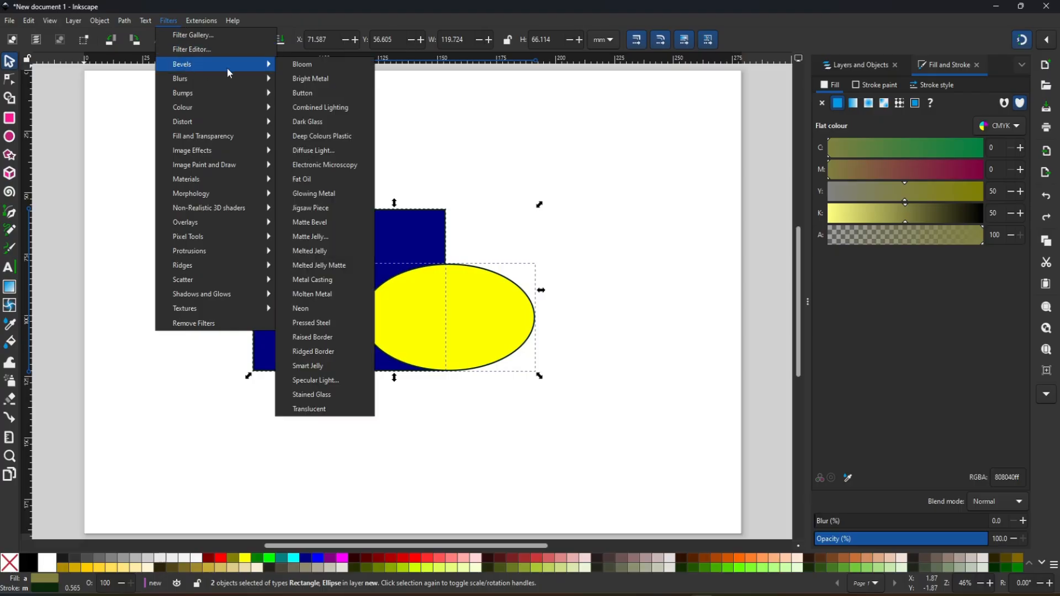
{"action": "left_click", "coordinate": [315, 78]}
{"action": "left_click_drag", "start_coordinate": [513, 334], "coordinate": [612, 362]}
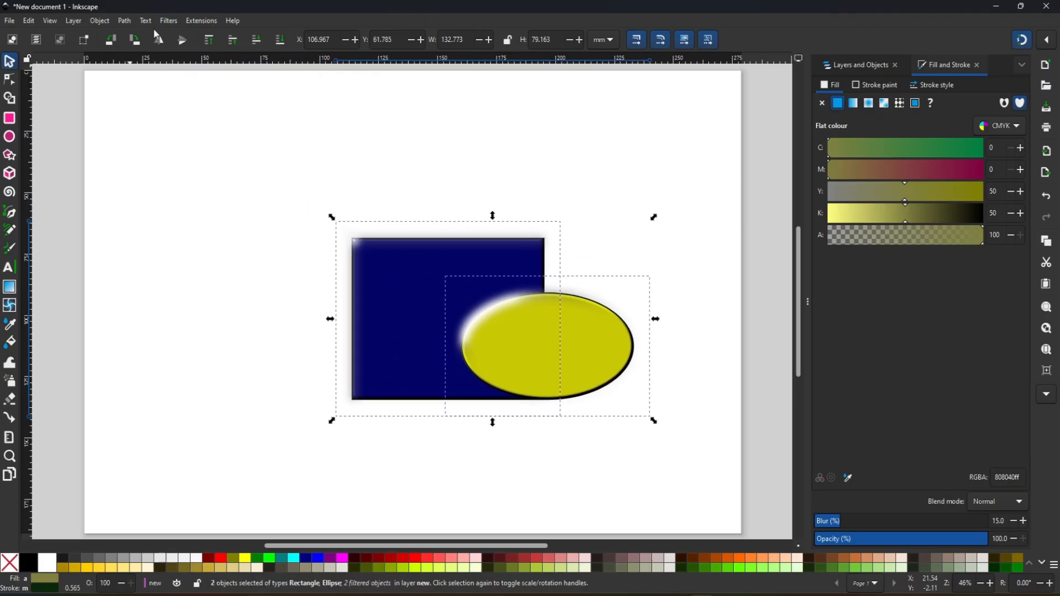
{"action": "left_click", "coordinate": [169, 21]}
{"action": "mouse_move", "coordinate": [192, 66]}
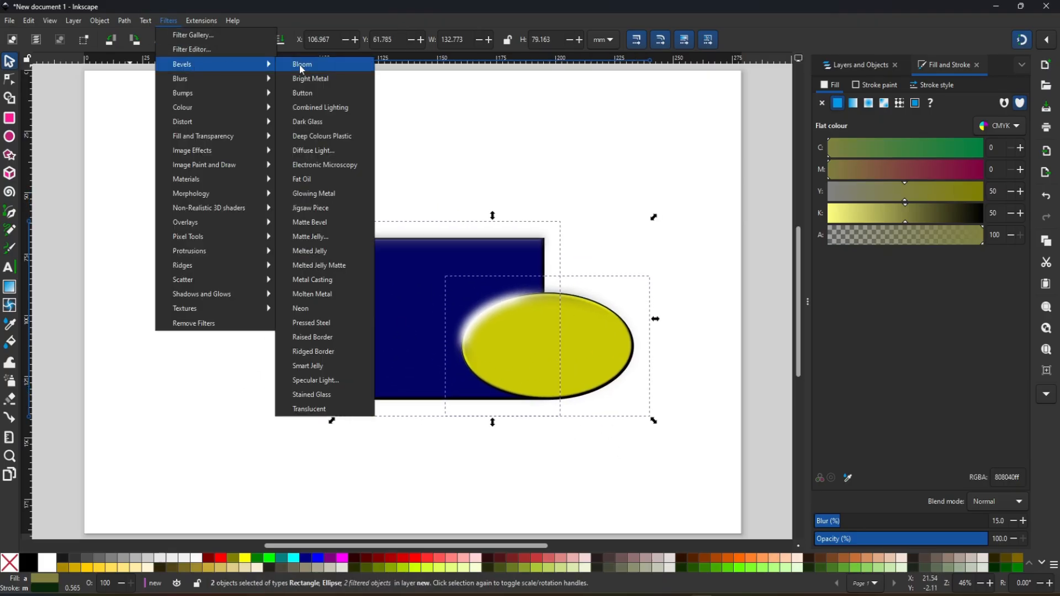
{"action": "left_click", "coordinate": [303, 79]}
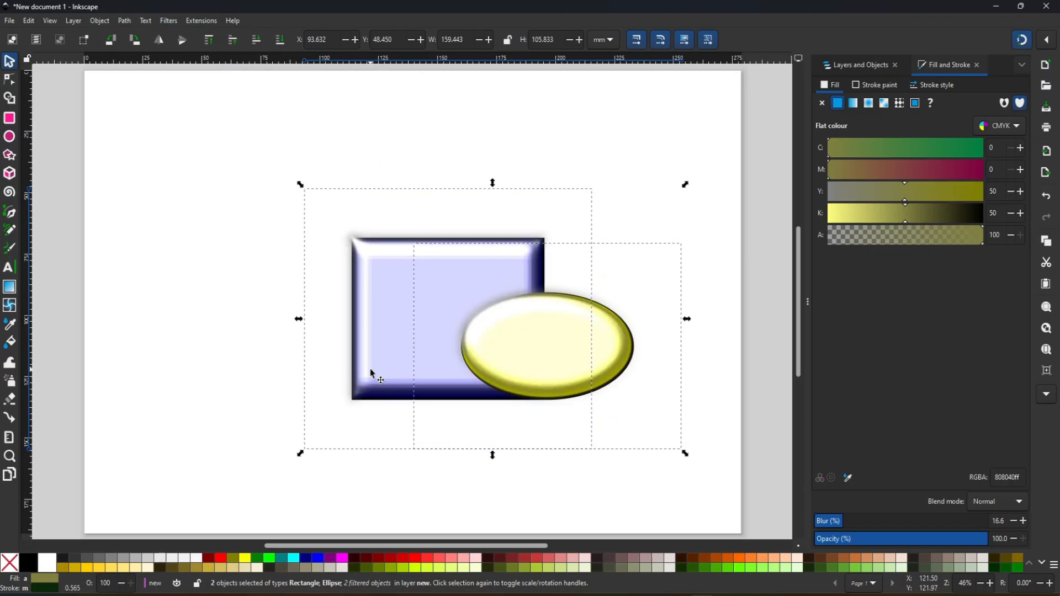
- Apply the Blend Opposites colour filter to both shapes, and undo all the filters and the move
{"action": "left_click", "coordinate": [169, 21]}
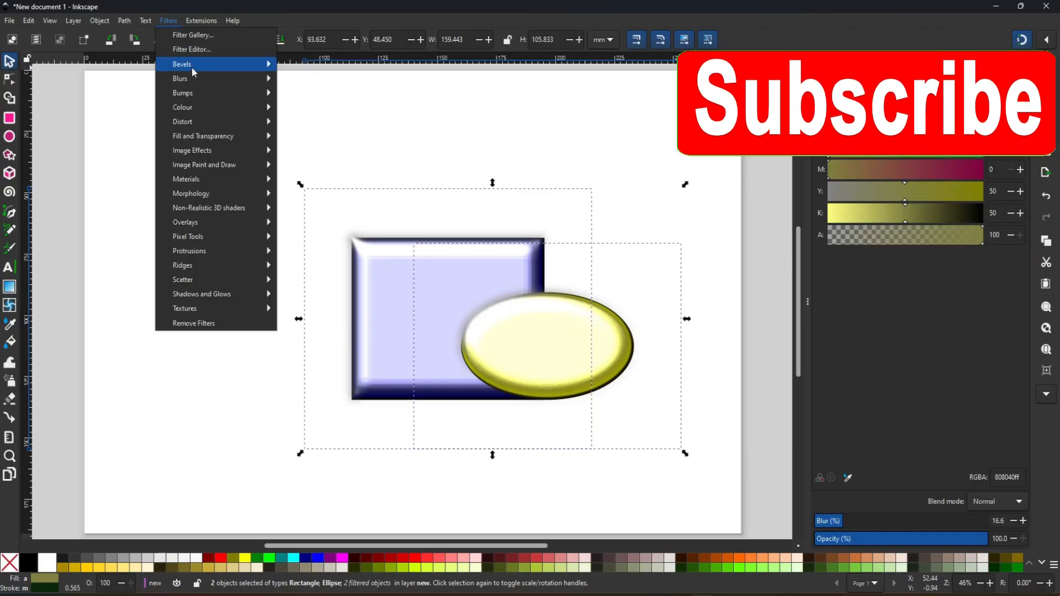
{"action": "mouse_move", "coordinate": [196, 77]}
{"action": "mouse_move", "coordinate": [203, 106]}
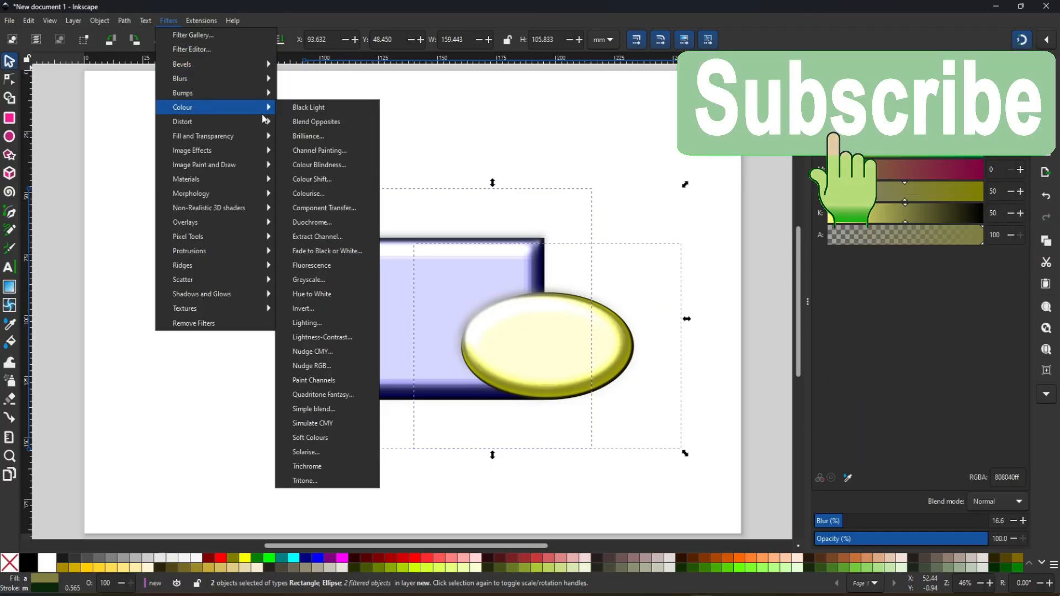
{"action": "left_click", "coordinate": [326, 122]}
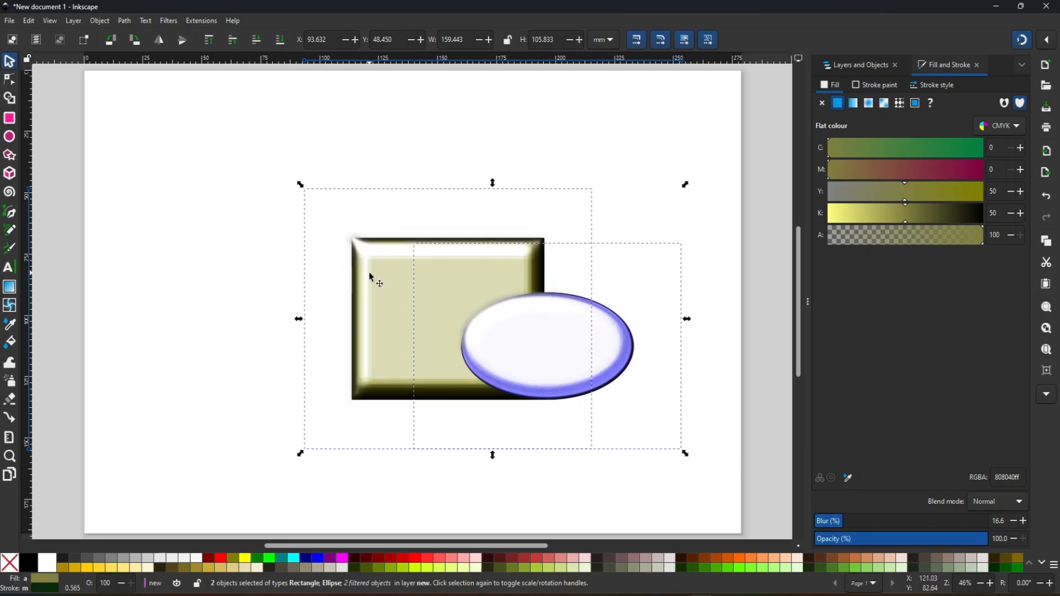
{"action": "key", "text": "ctrl+z"}
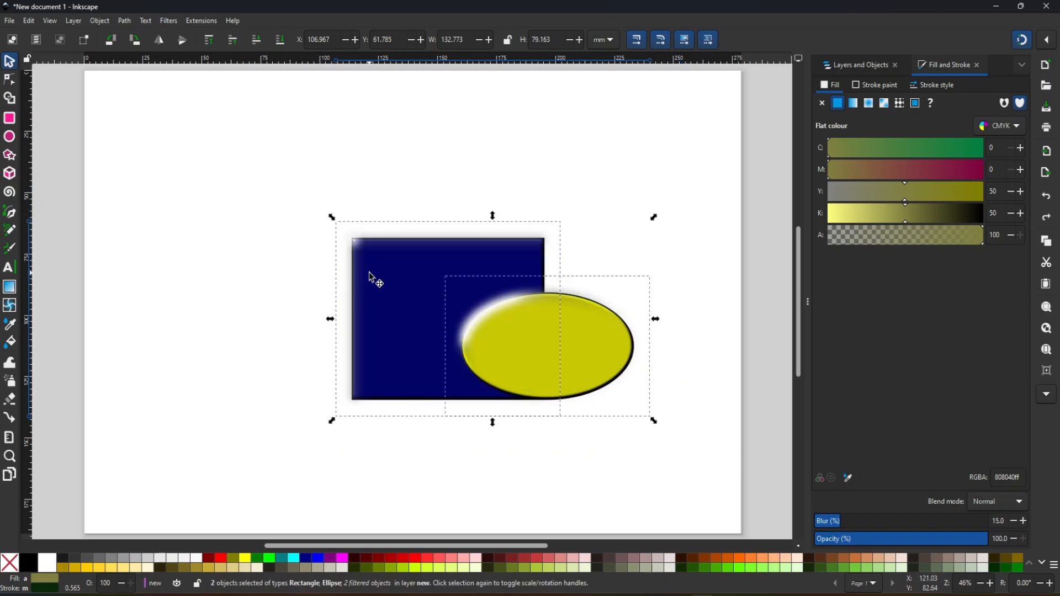
{"action": "key", "text": "ctrl+z"}
{"action": "key", "text": "ctrl+z"}
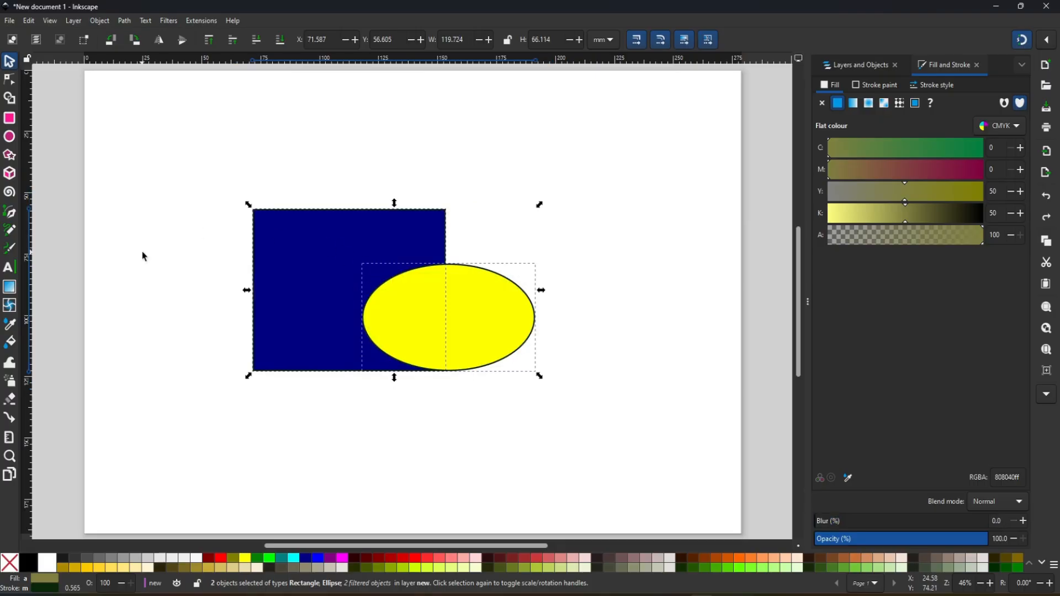
{"action": "left_click", "coordinate": [200, 20]}
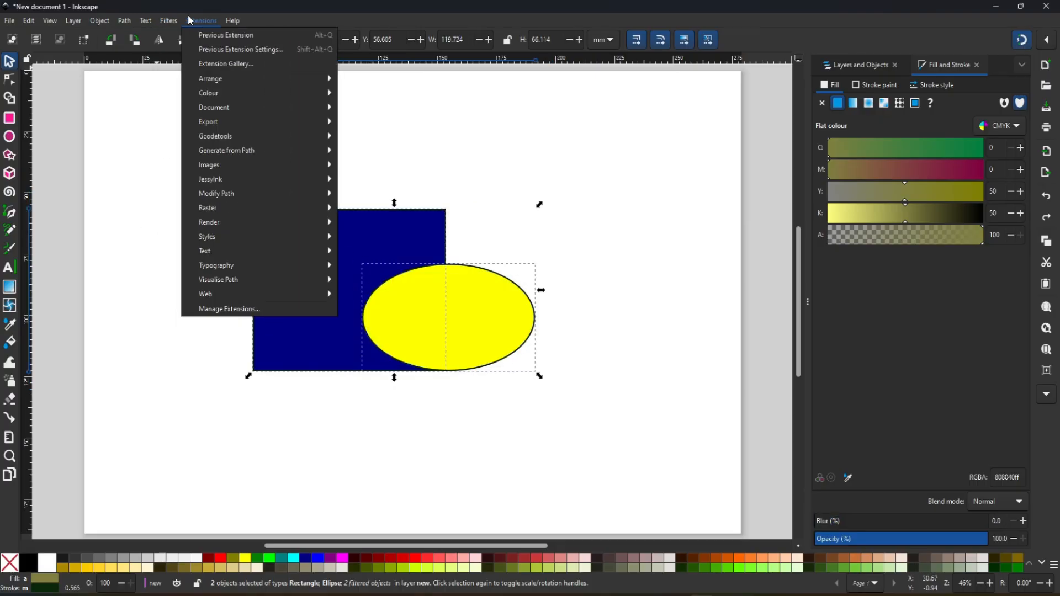
{"action": "mouse_move", "coordinate": [228, 21]}
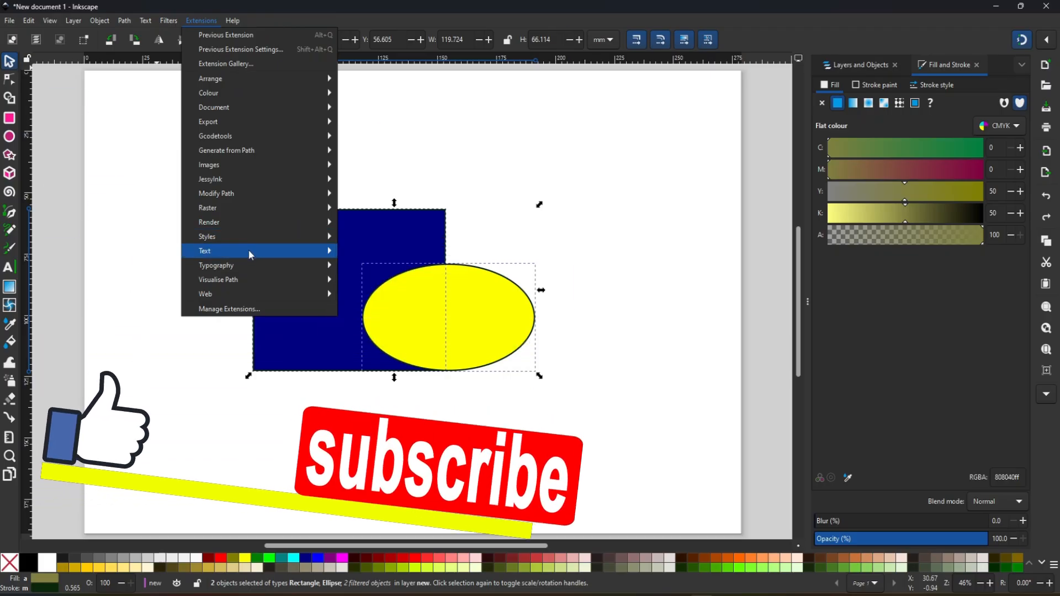
{"action": "mouse_move", "coordinate": [253, 253]}
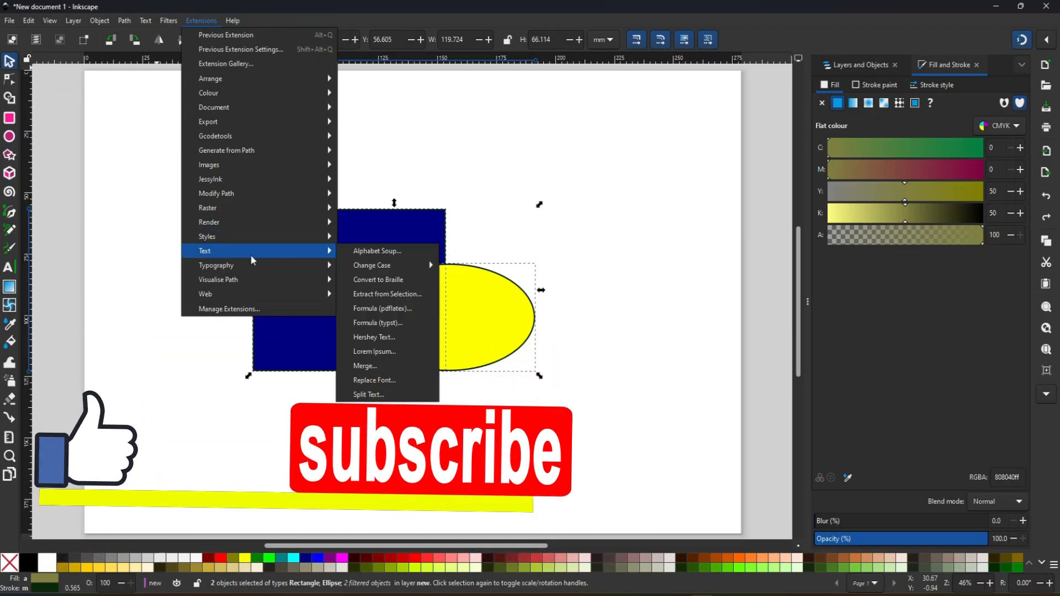
{"action": "left_click", "coordinate": [201, 20]}
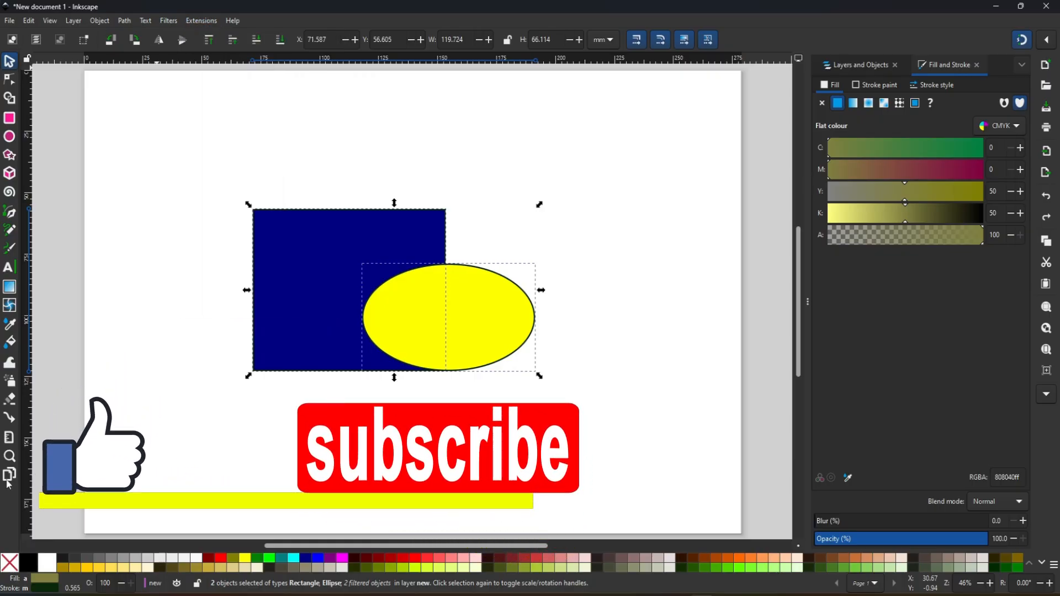
{"action": "left_click", "coordinate": [9, 21]}
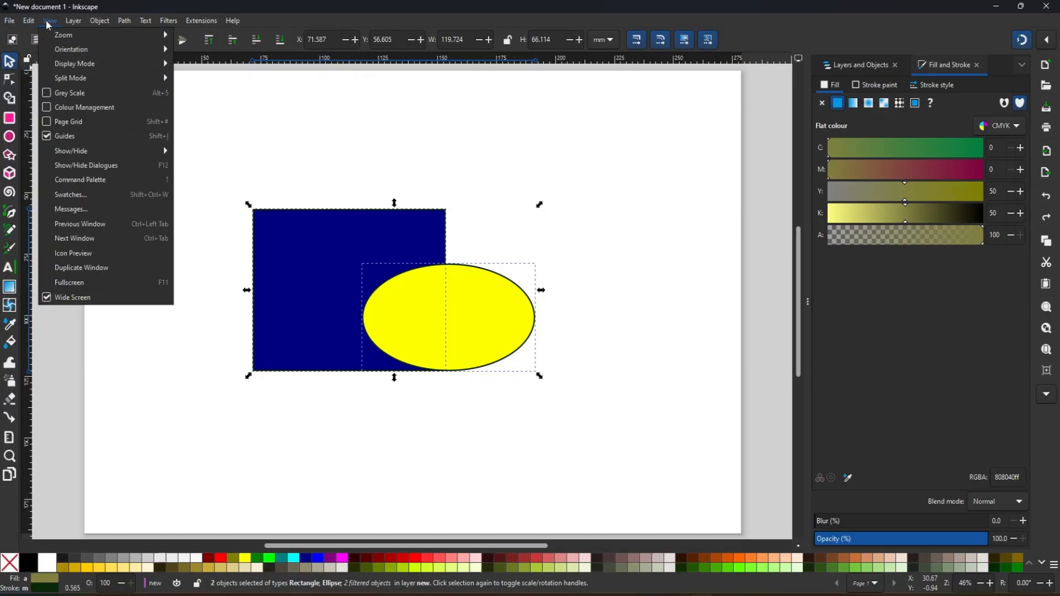
{"action": "mouse_move", "coordinate": [238, 23]}
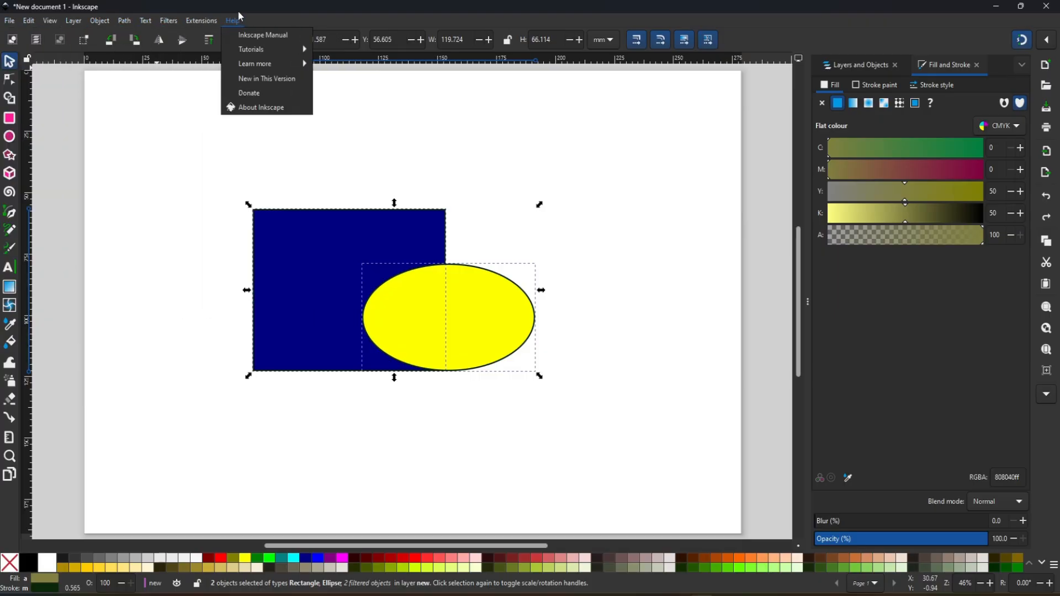
{"action": "mouse_move", "coordinate": [163, 22]}
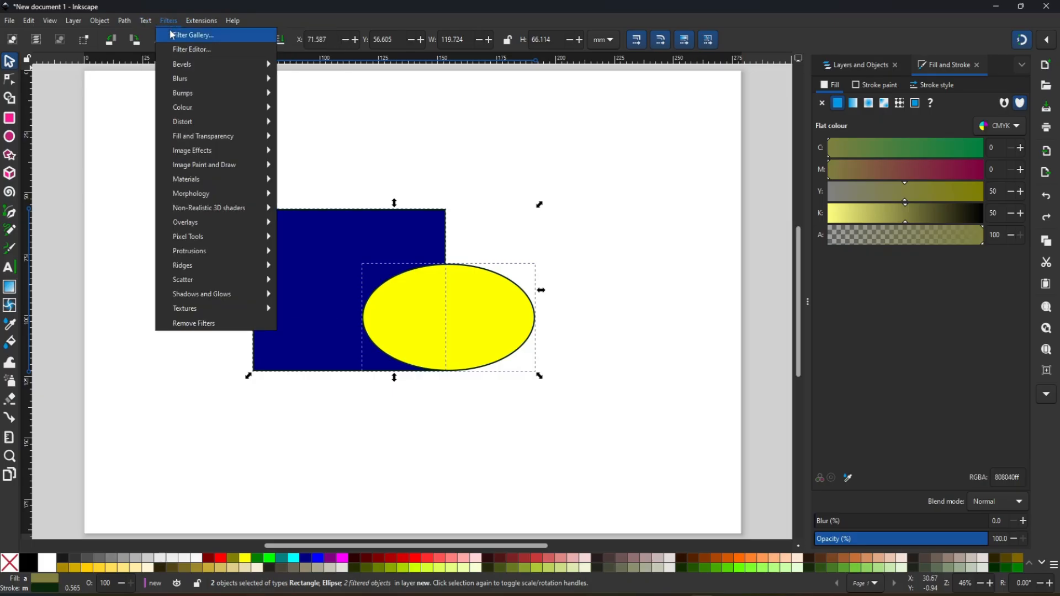
{"action": "mouse_move", "coordinate": [223, 252]}
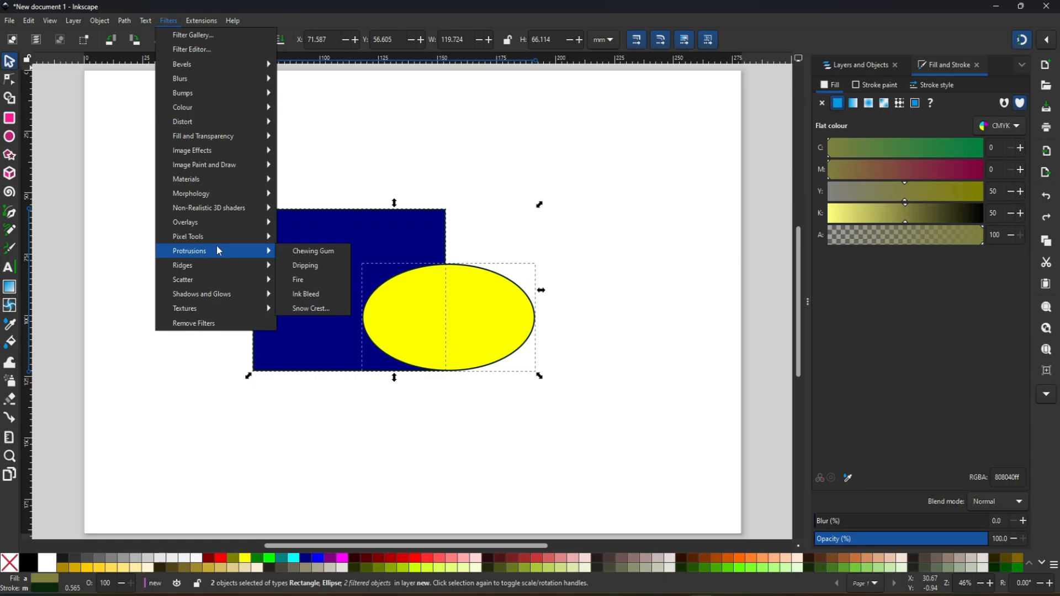
{"action": "left_click", "coordinate": [36, 301]}
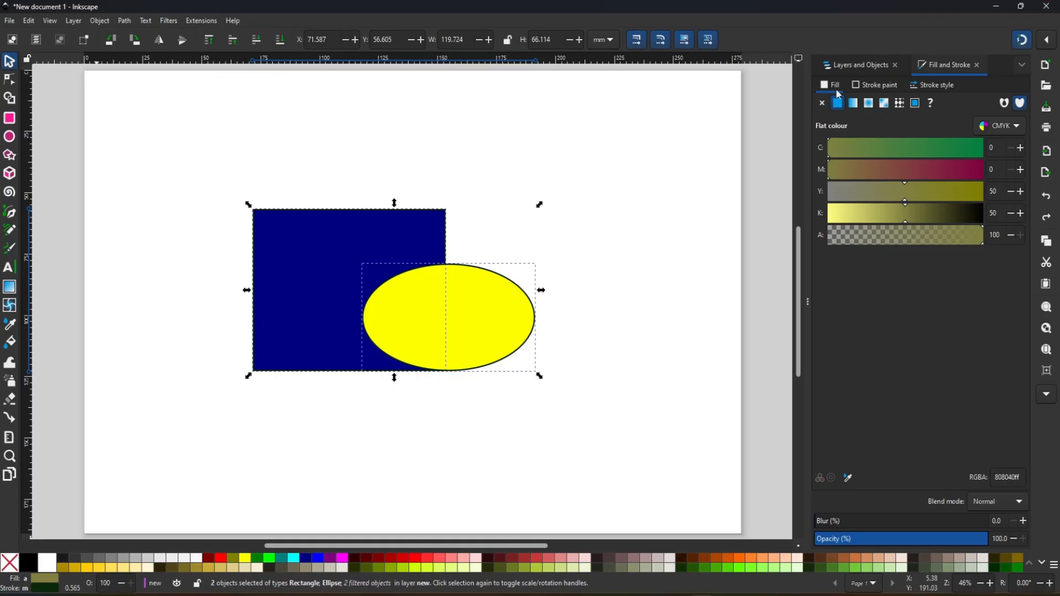
- Review the stroke paint and fill settings of the two selected shapes, and show the document's layers and objects
{"action": "left_click", "coordinate": [893, 88]}
{"action": "left_click", "coordinate": [830, 86]}
{"action": "left_click", "coordinate": [856, 67]}
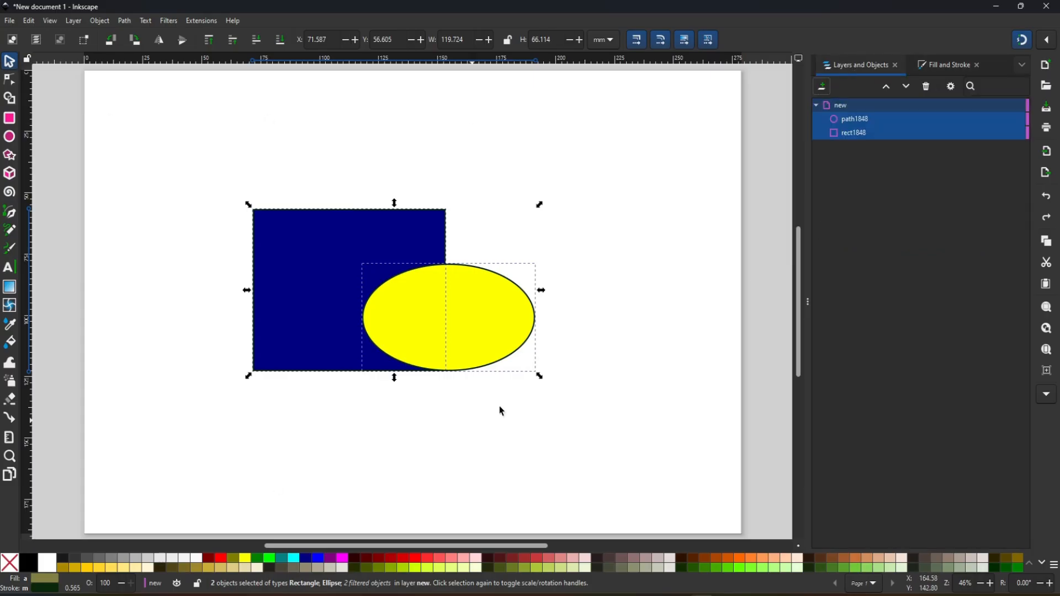